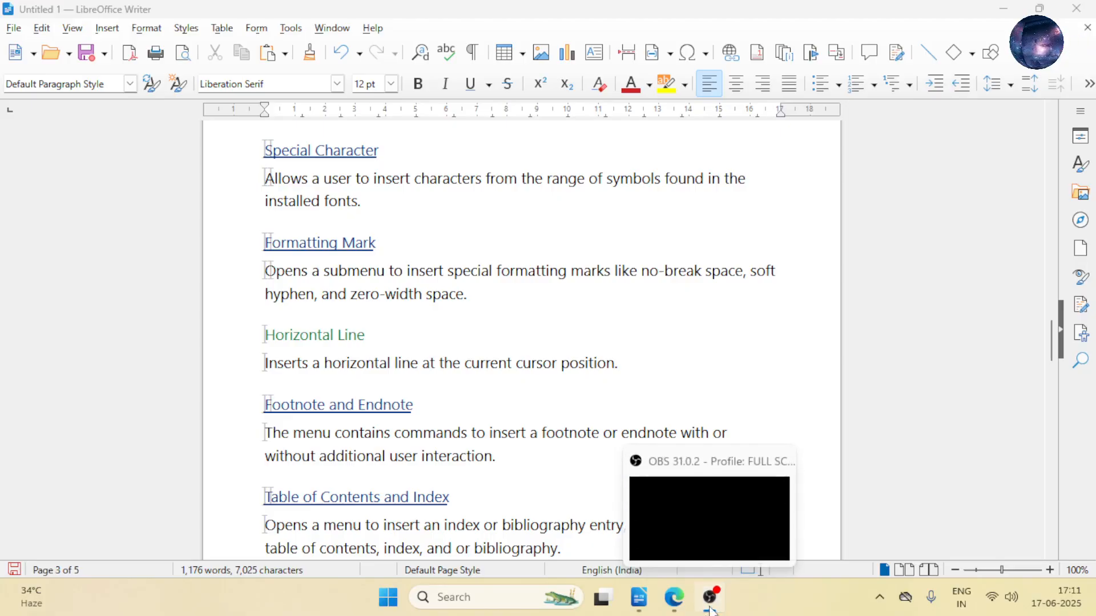
# - Look over the formatting marks that can be inserted into the document
pyautogui.click(107, 28)
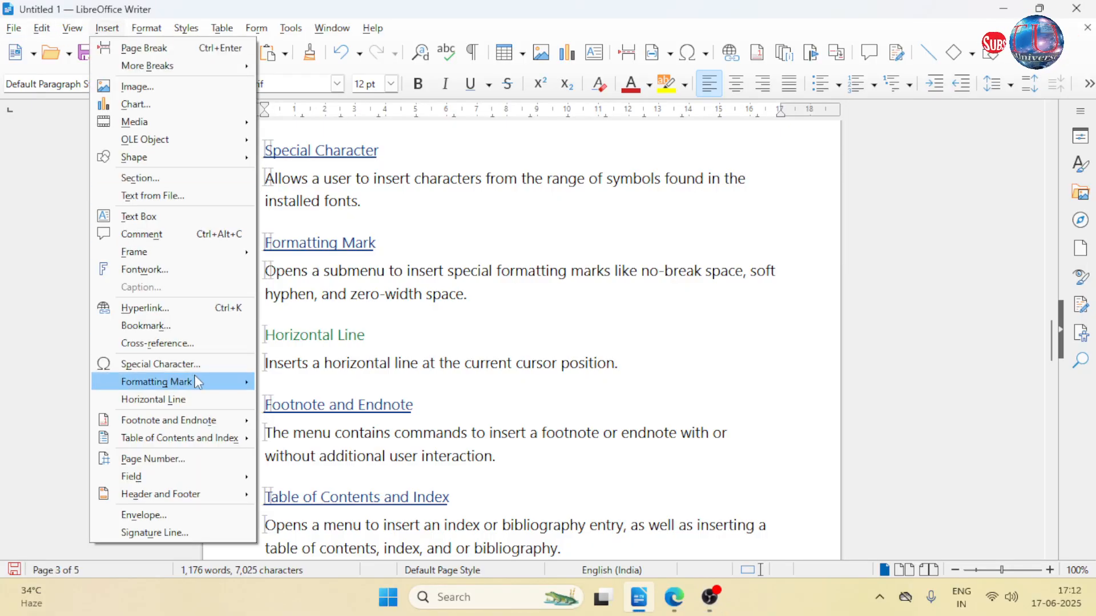
pyautogui.moveTo(198, 382)
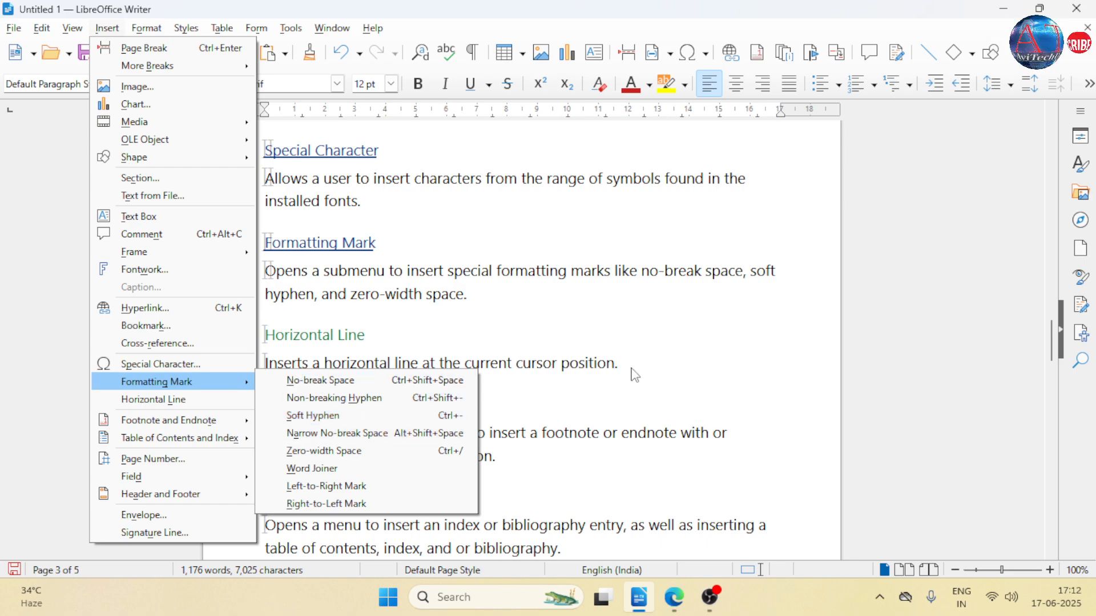
pyautogui.click(593, 374)
# - Insert the word "pronunciation" after "had the same" in the story paragraph below the Signature Line section
pyautogui.scroll(-4, 639, 485)
pyautogui.scroll(-20, 643, 399)
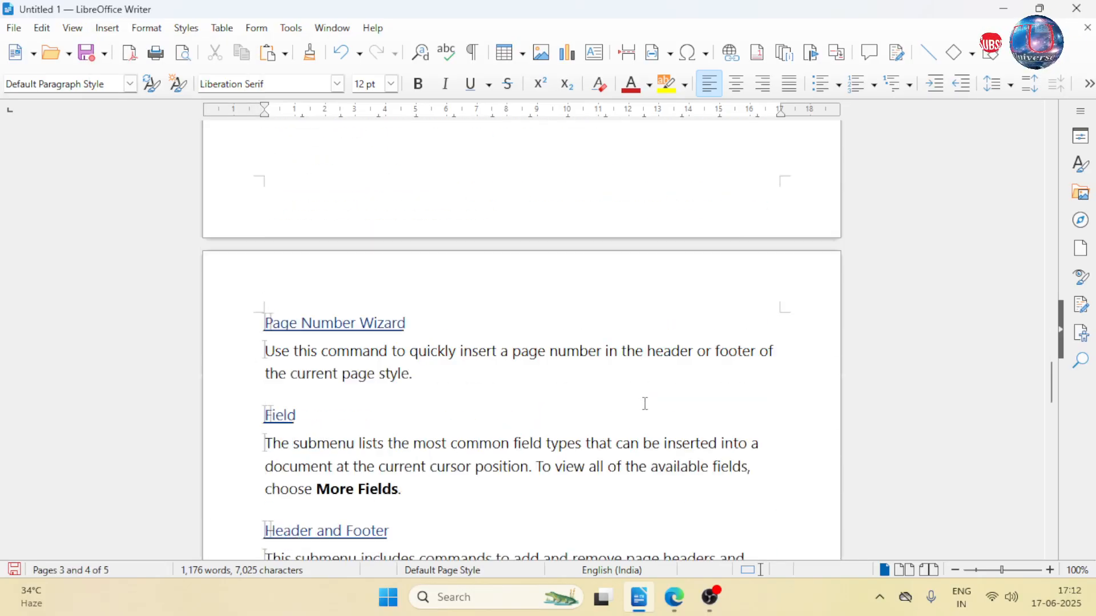
pyautogui.scroll(3, 625, 389)
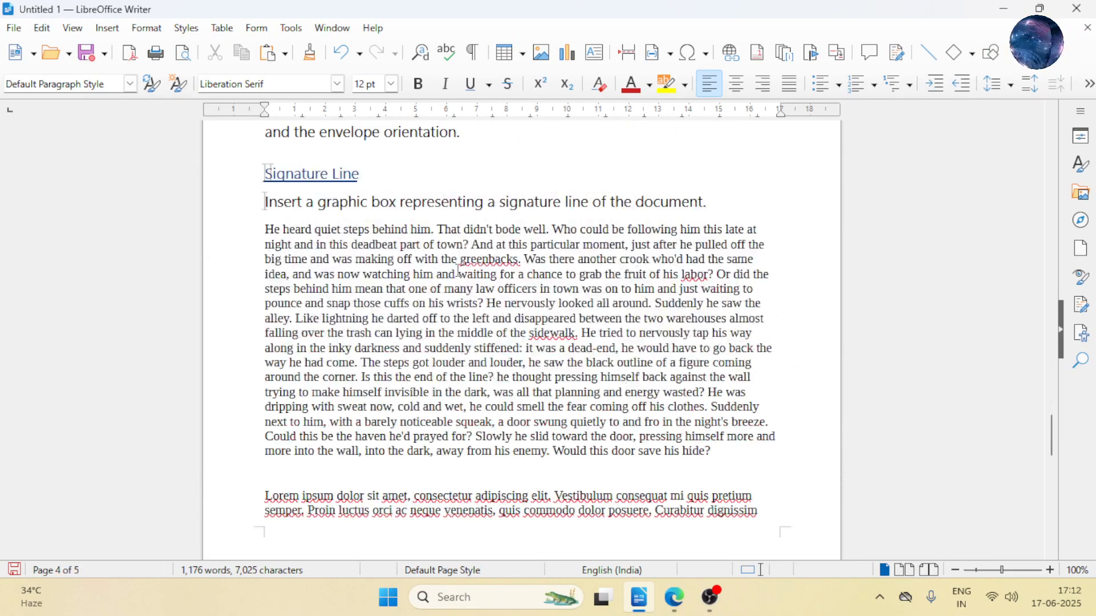
pyautogui.scroll(-2, 401, 268)
pyautogui.scroll(-5, 401, 268)
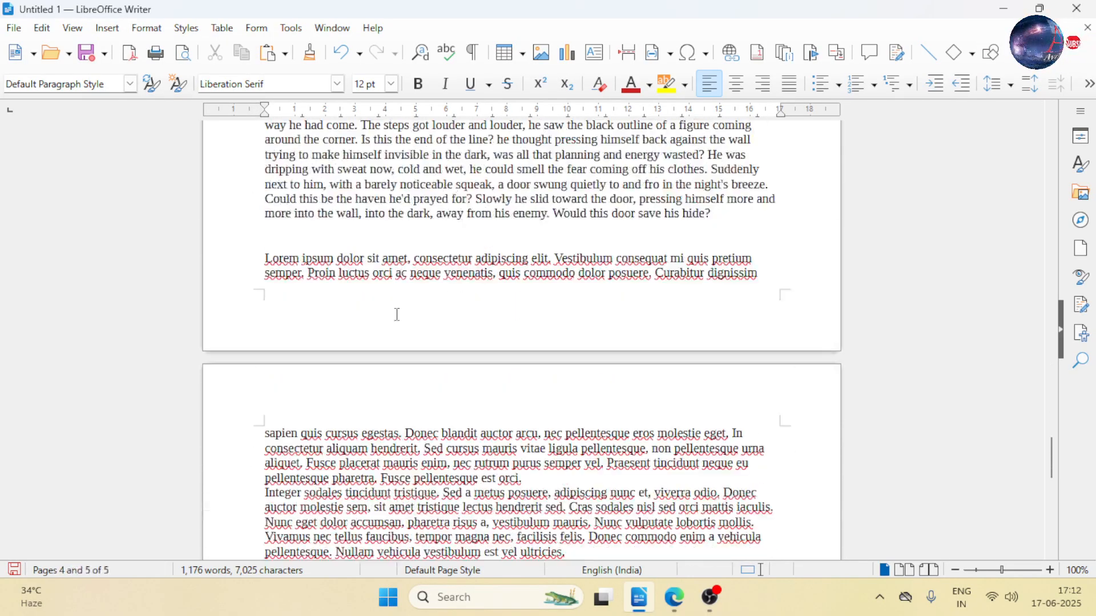
pyautogui.scroll(7, 397, 314)
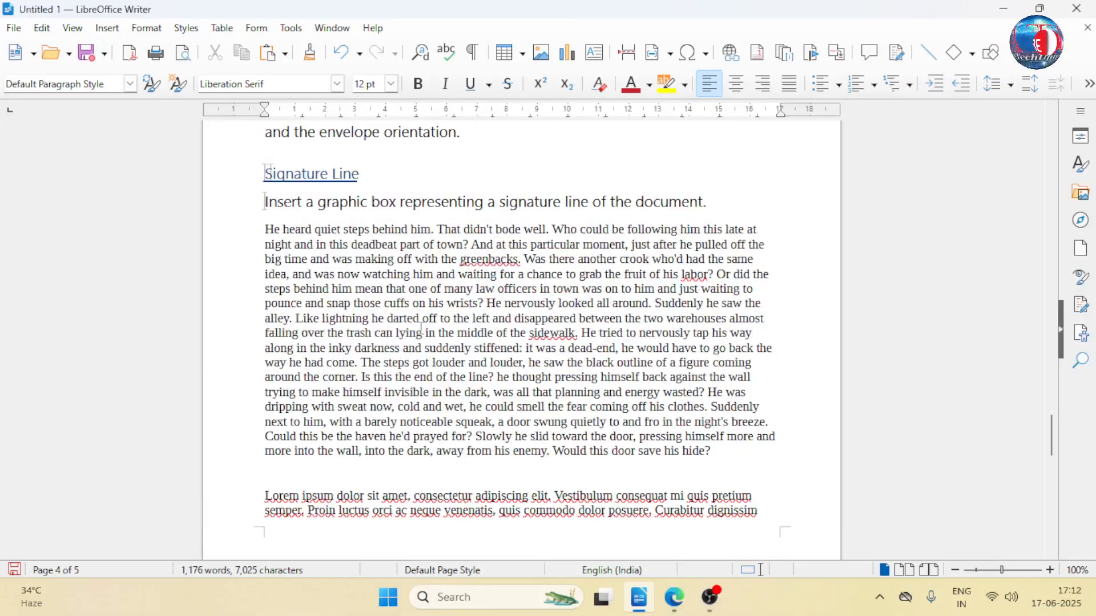
pyautogui.click(709, 598)
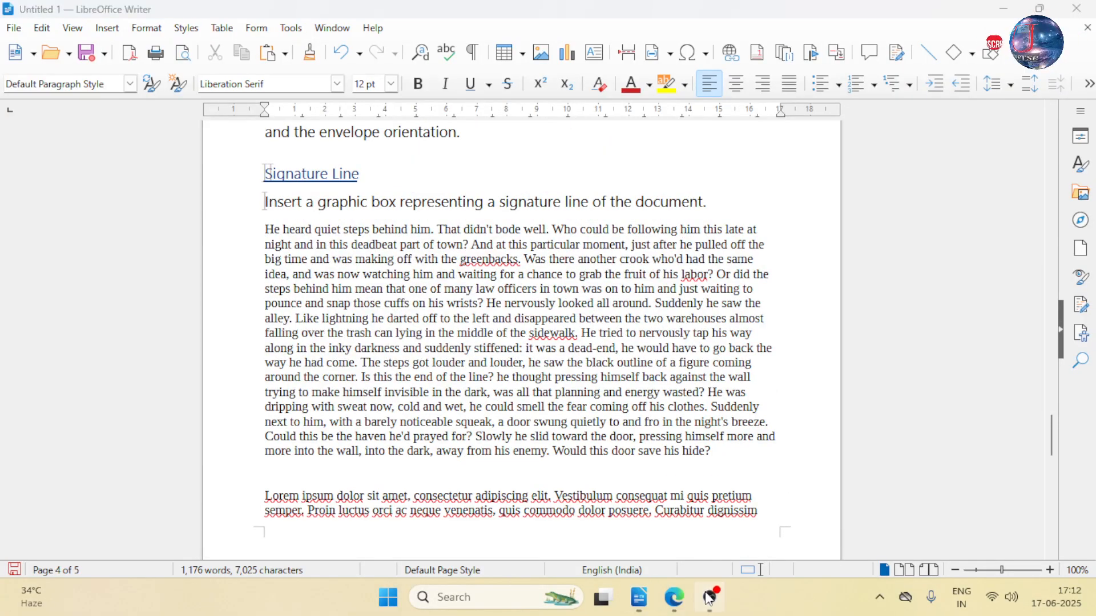
pyautogui.click(709, 597)
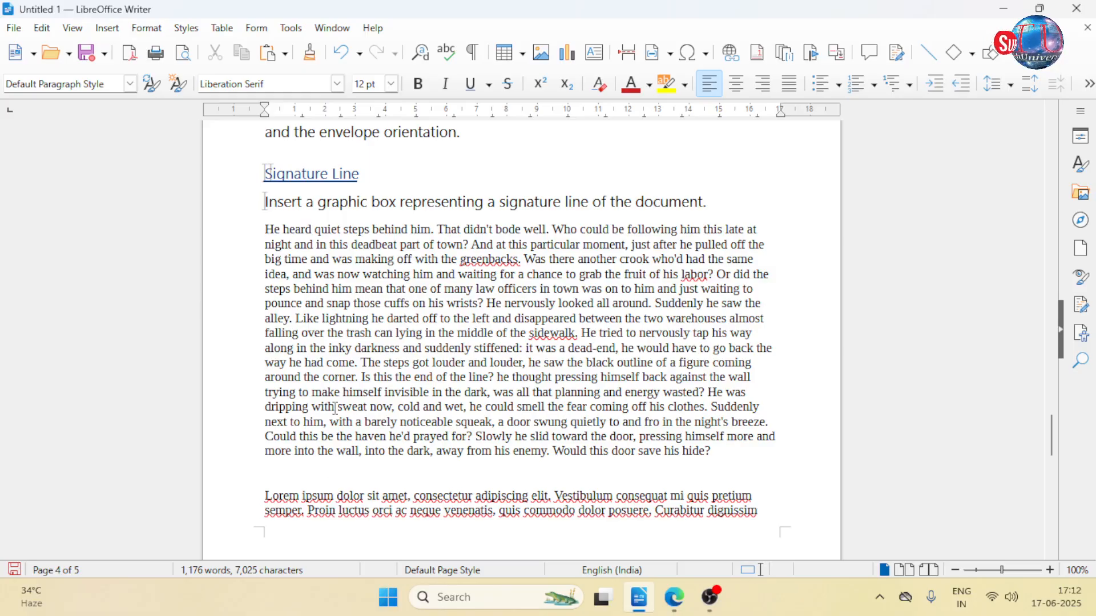
pyautogui.click(758, 260)
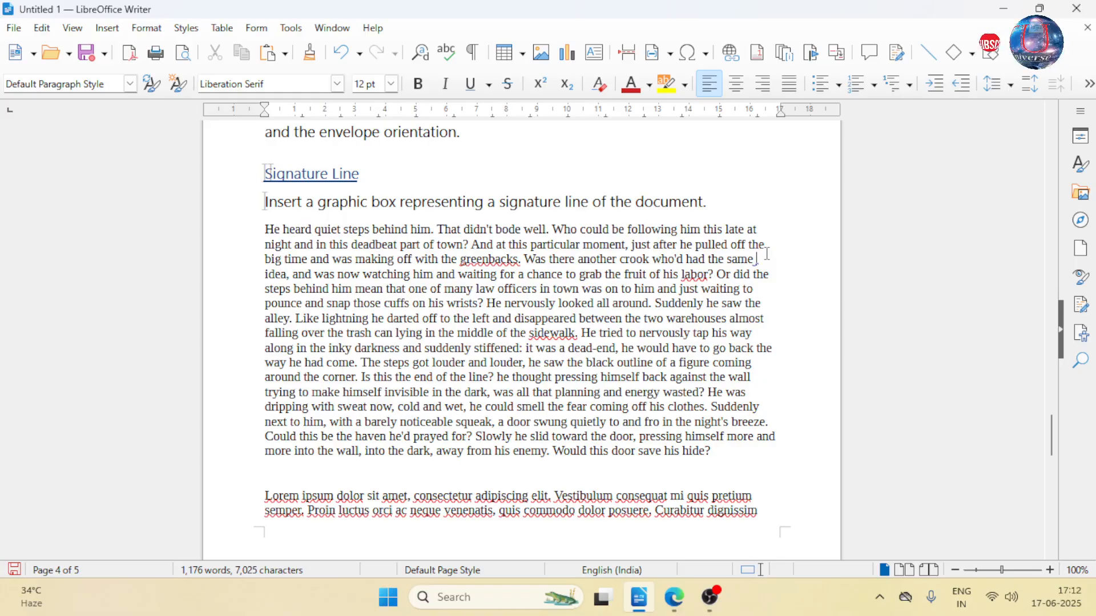
pyautogui.write('pro')
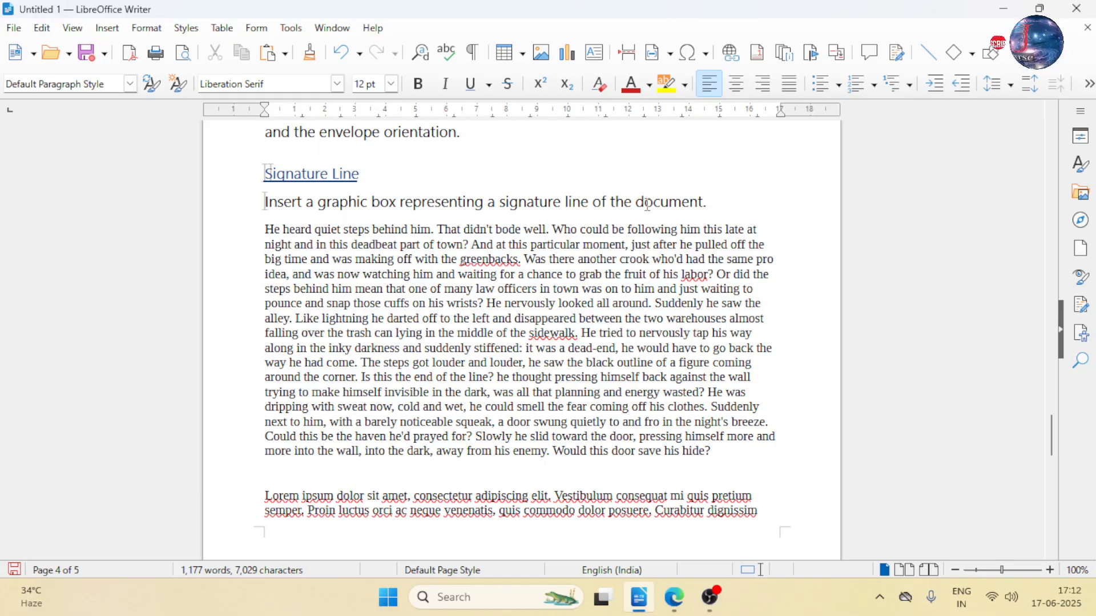
pyautogui.write('nunciation')
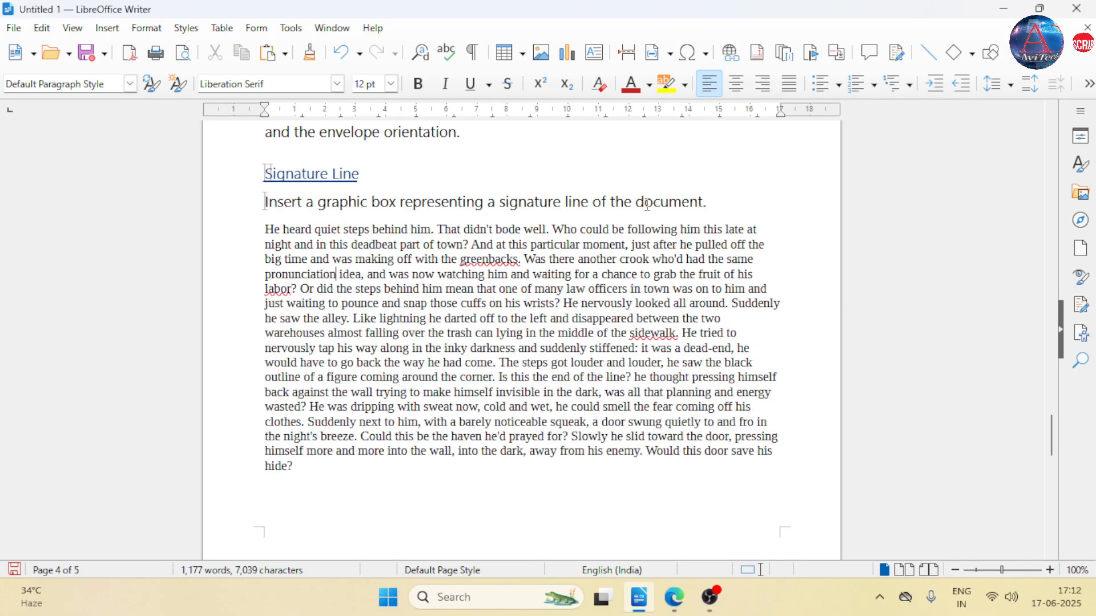
# - Try an ordinary space after "pro" in "pronunciation" and remove it again
pyautogui.press('Left')
pyautogui.press('Left')
pyautogui.press('Left')
pyautogui.press('Left')
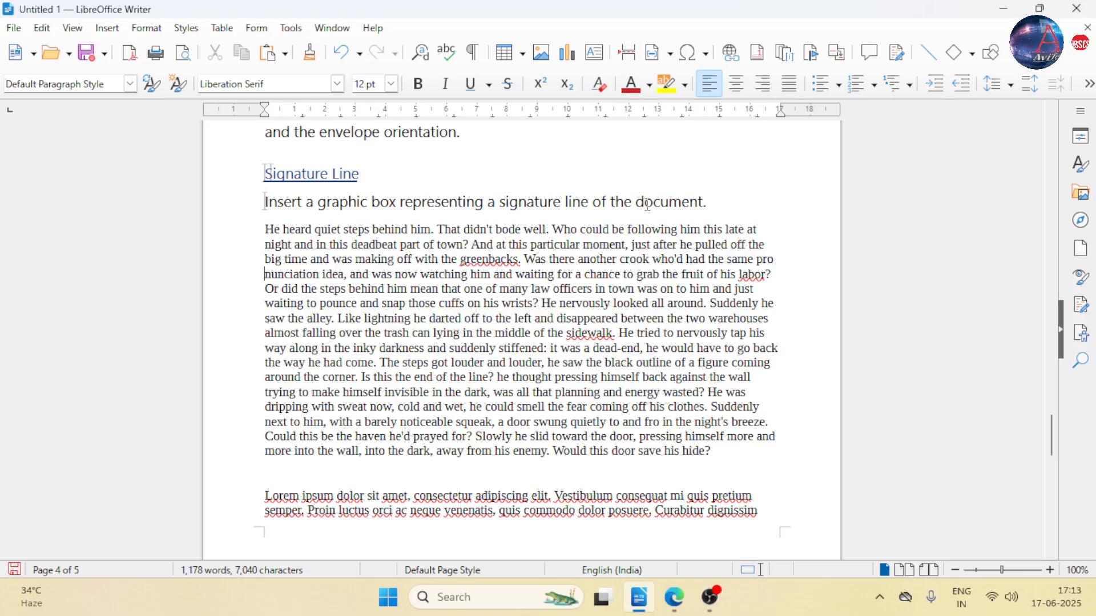
pyautogui.press('BackSpace')
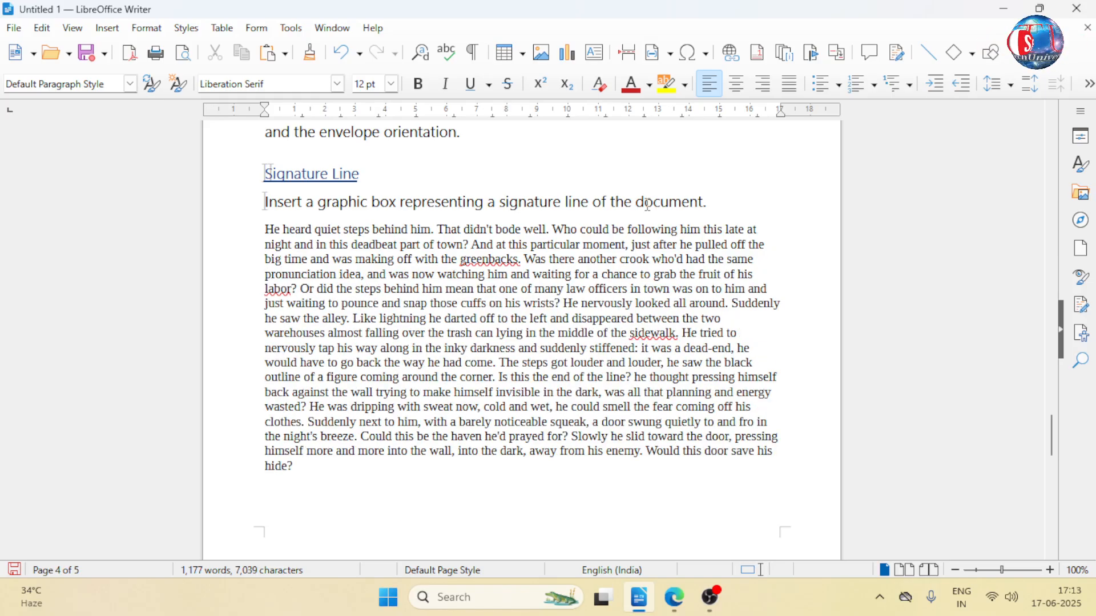
# - Compare a no-break space with an ordinary space after "pro" in "pronunciation", removing each one
pyautogui.click(707, 599)
pyautogui.click(707, 598)
pyautogui.click(108, 29)
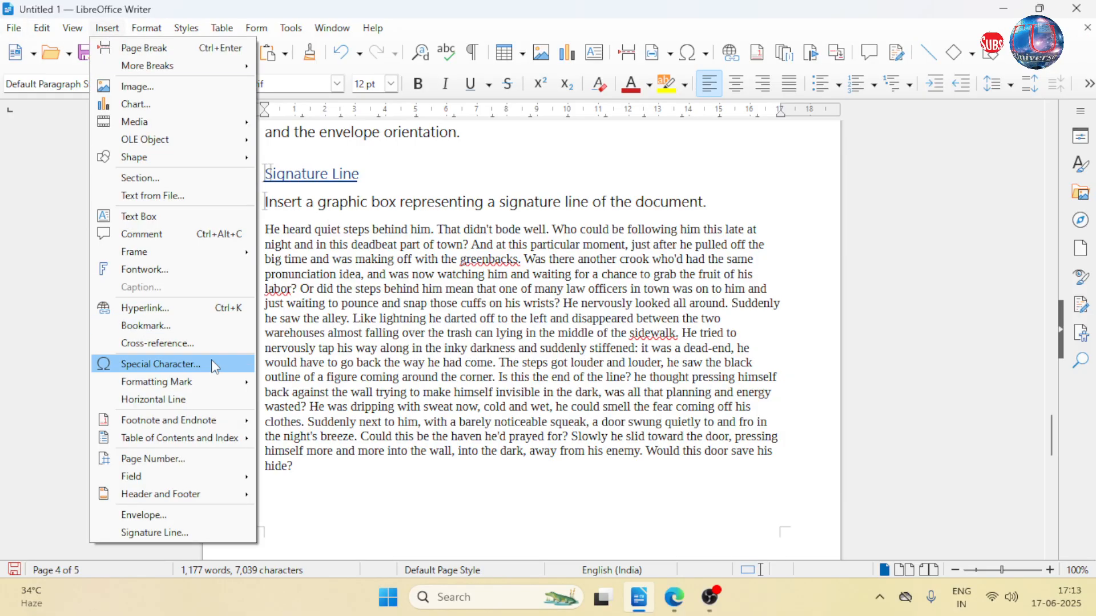
pyautogui.moveTo(232, 386)
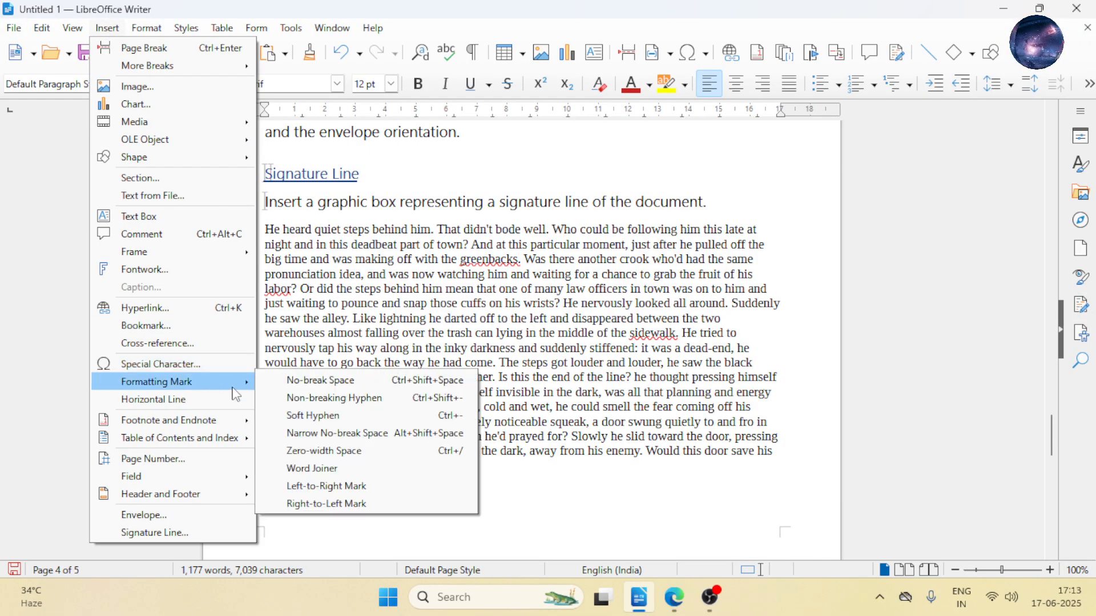
pyautogui.click(311, 380)
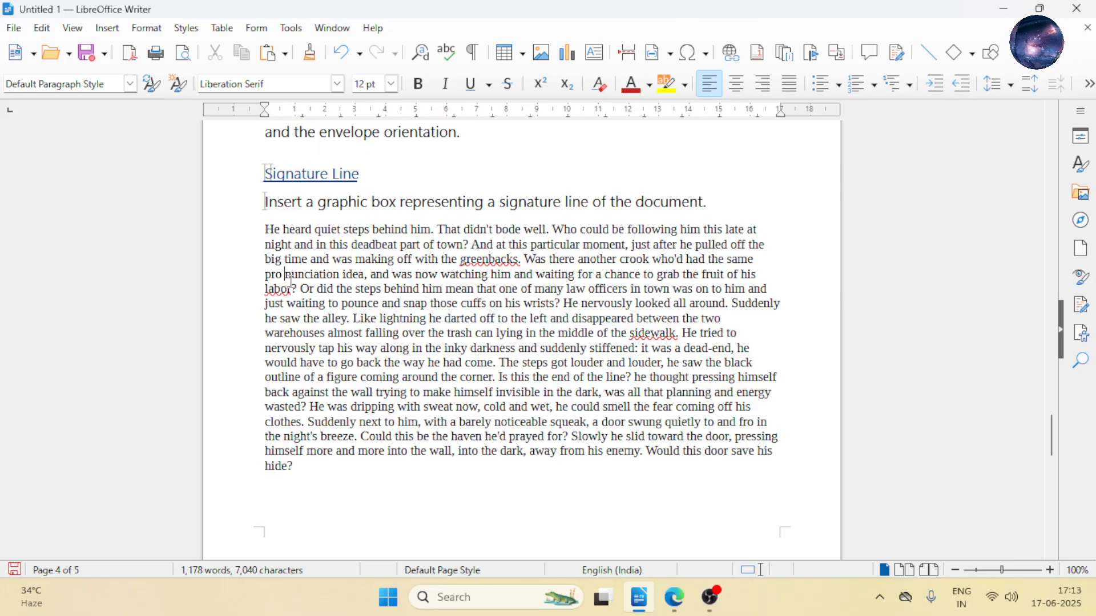
pyautogui.press('BackSpace')
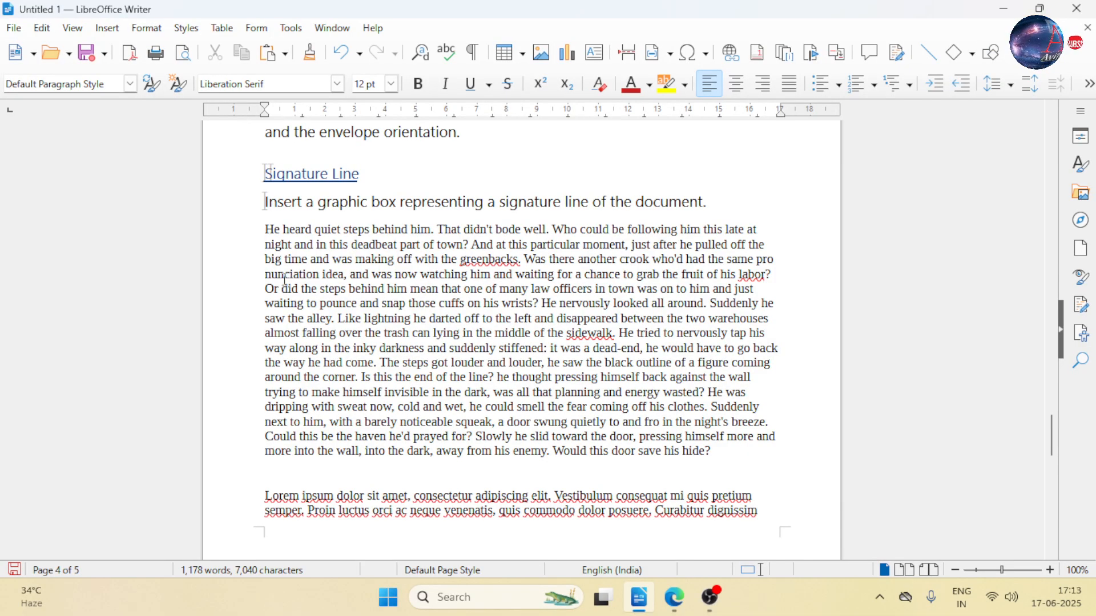
pyautogui.press('BackSpace')
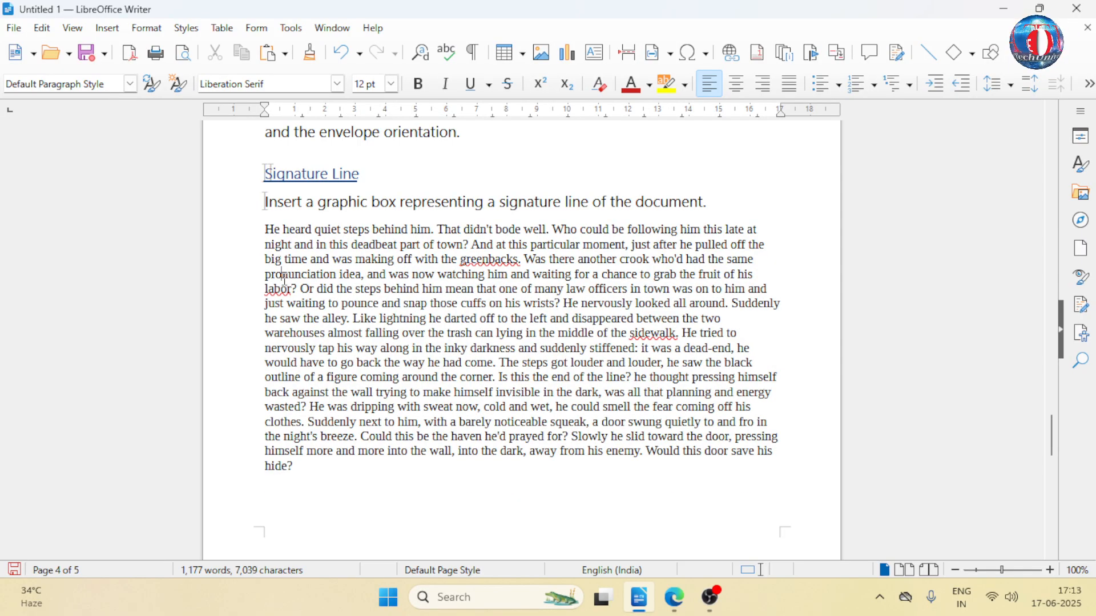
# - Try the no-break space once more after "pro" in "pronunciation" and undo it
pyautogui.click(107, 28)
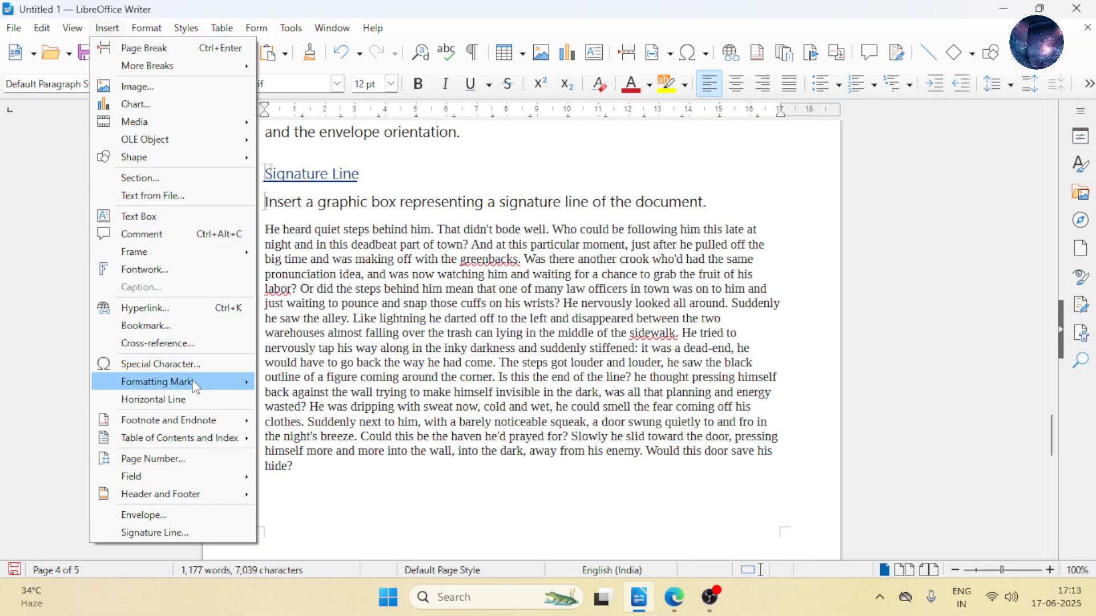
pyautogui.moveTo(193, 383)
pyautogui.click(302, 383)
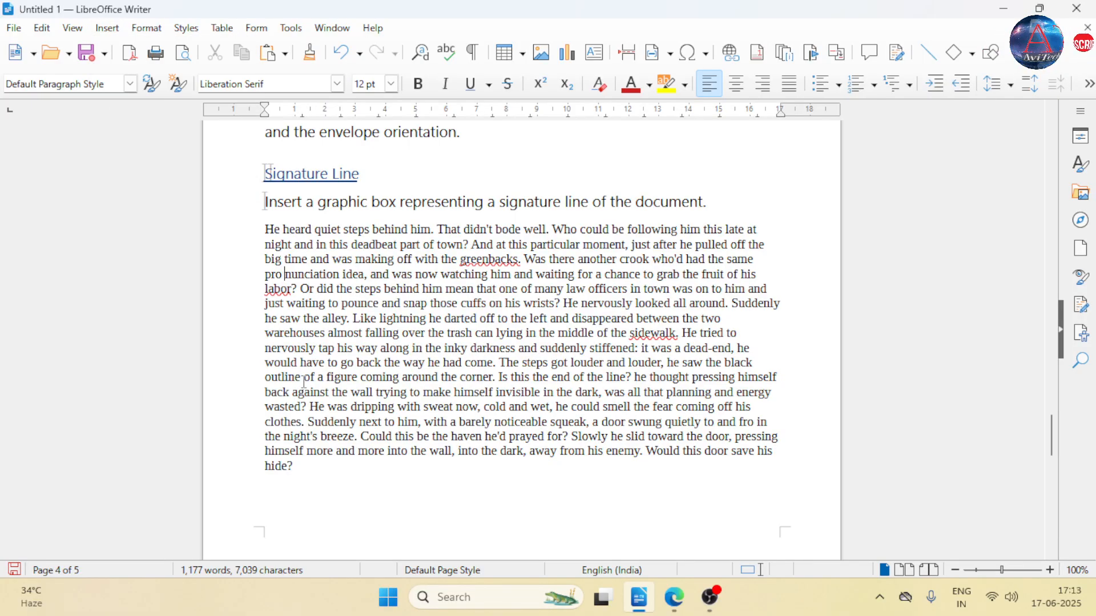
pyautogui.hotkey('ctrl', 'z')
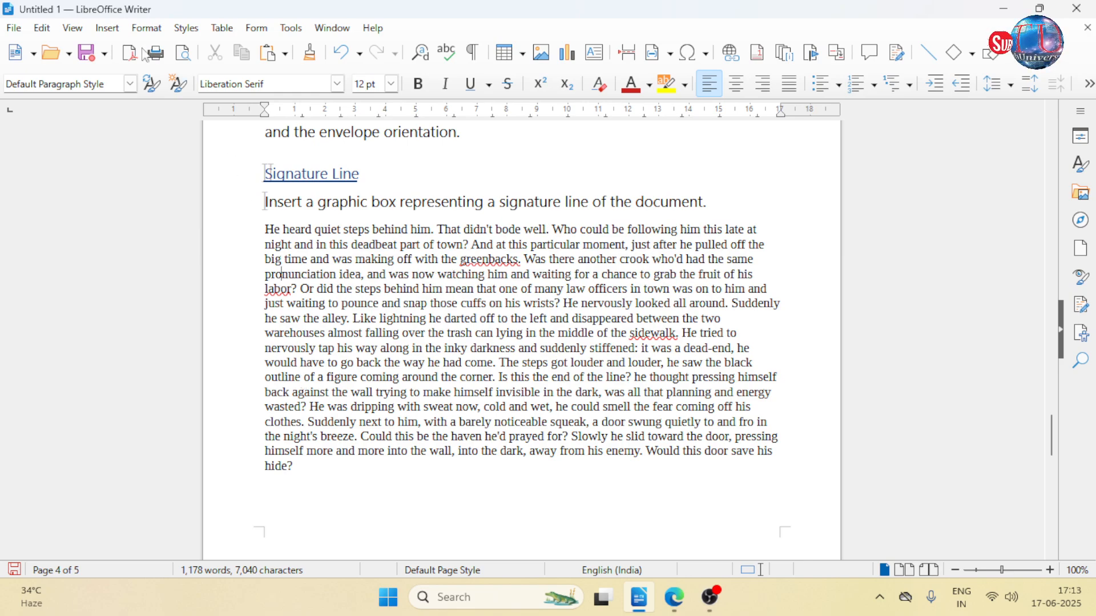
pyautogui.click(121, 32)
pyautogui.moveTo(228, 383)
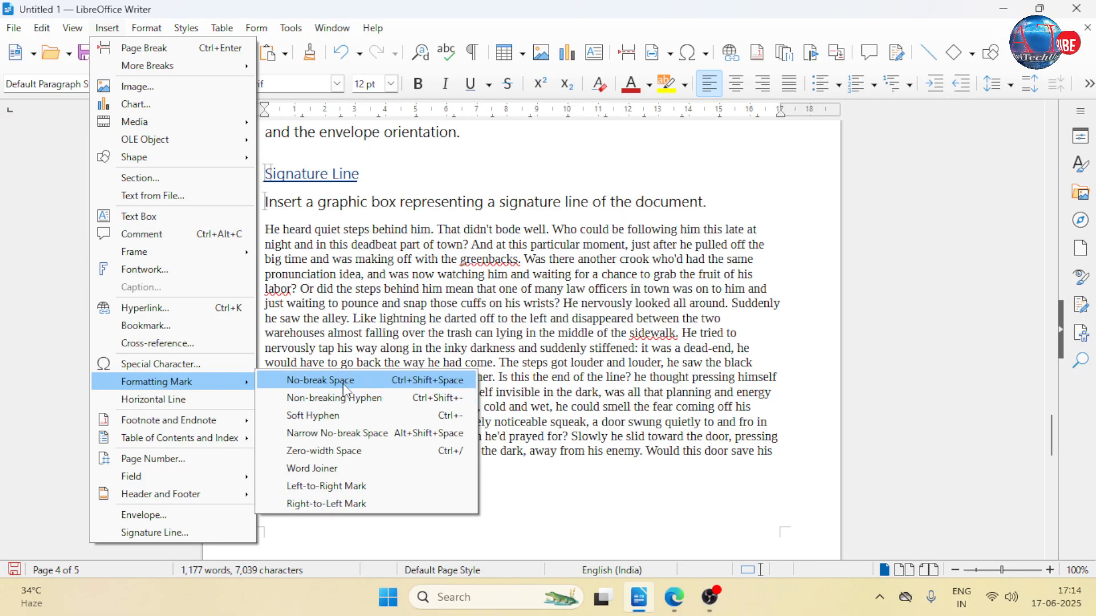
pyautogui.press('Escape')
pyautogui.press('Escape')
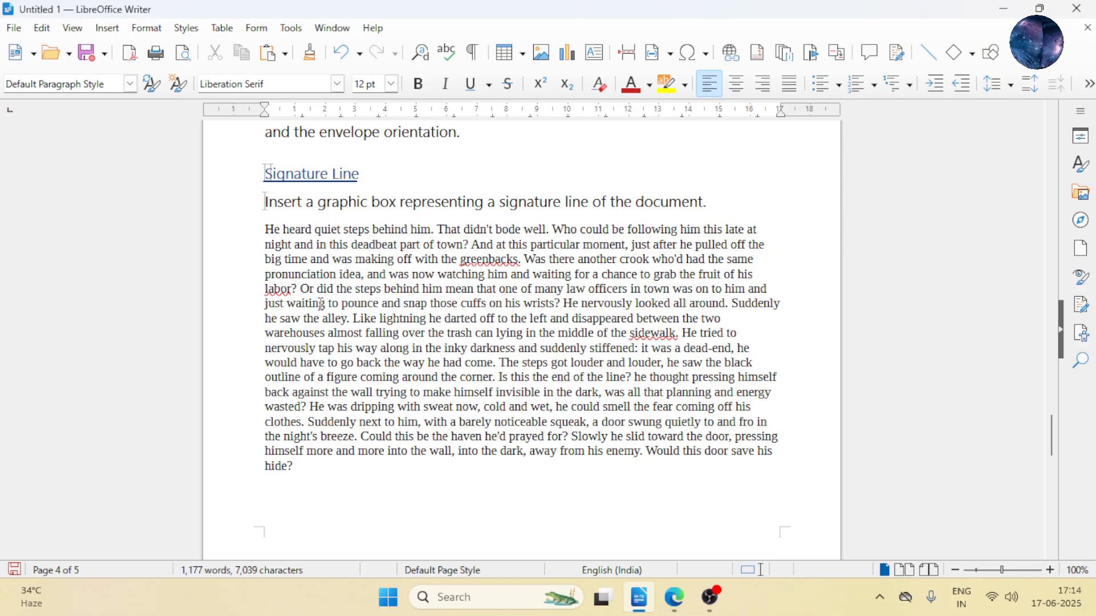
# - Try a soft hyphen and a non-breaking hyphen in turn after "pro" in "pronunciation", deleting each one
pyautogui.hotkey('ctrl', '-')
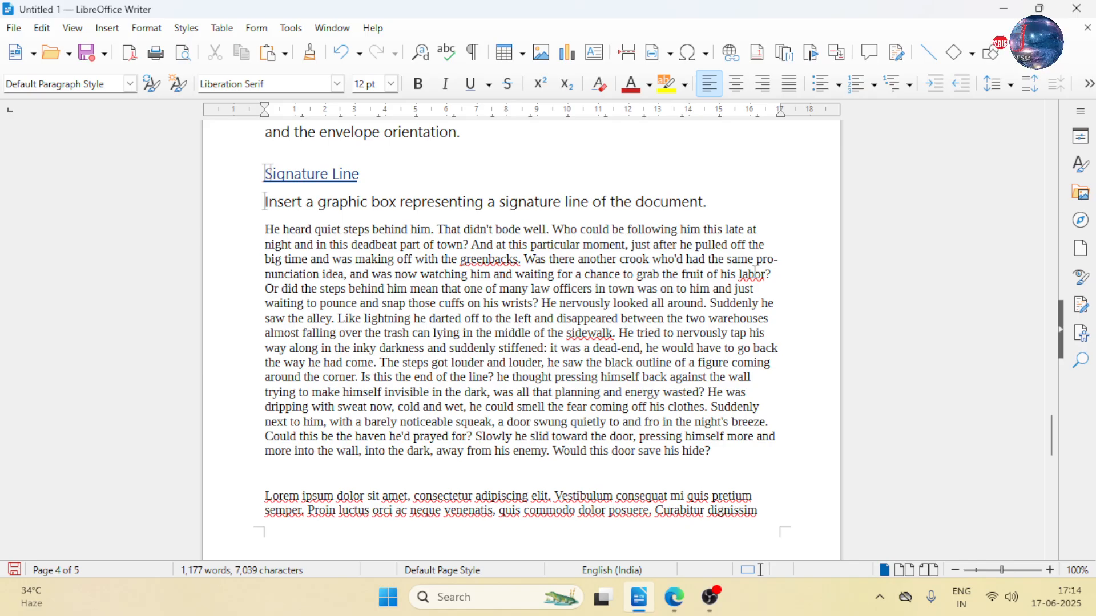
pyautogui.press('BackSpace')
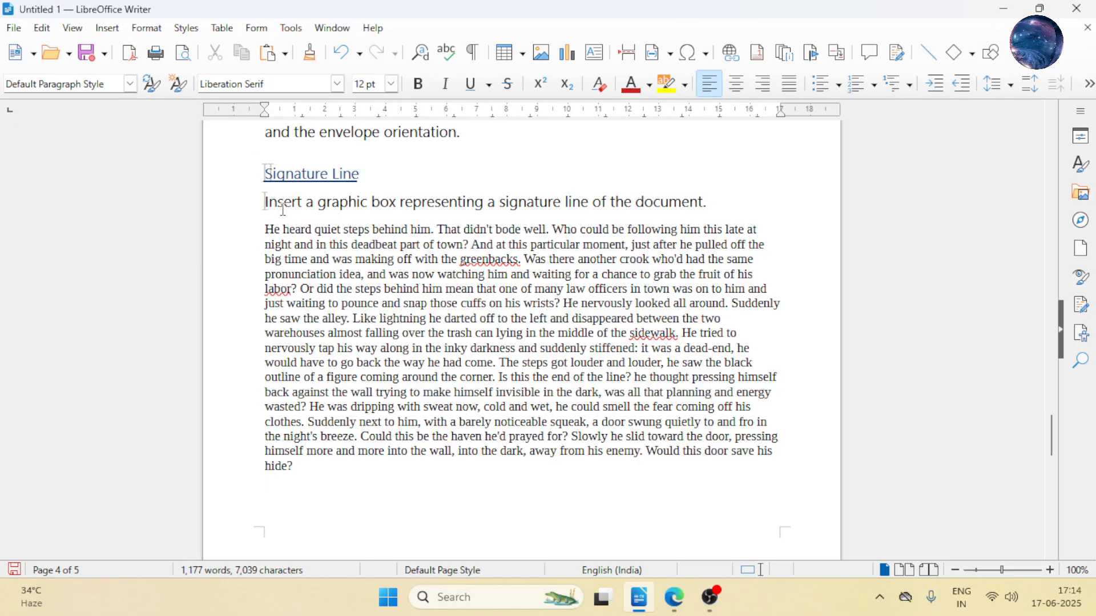
pyautogui.click(107, 28)
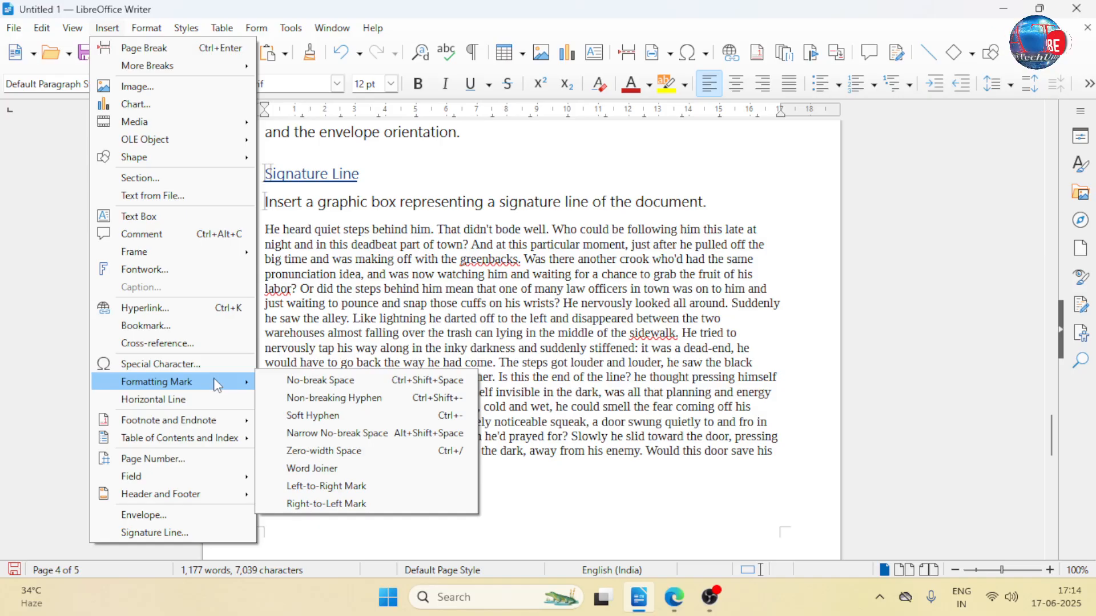
pyautogui.click(343, 398)
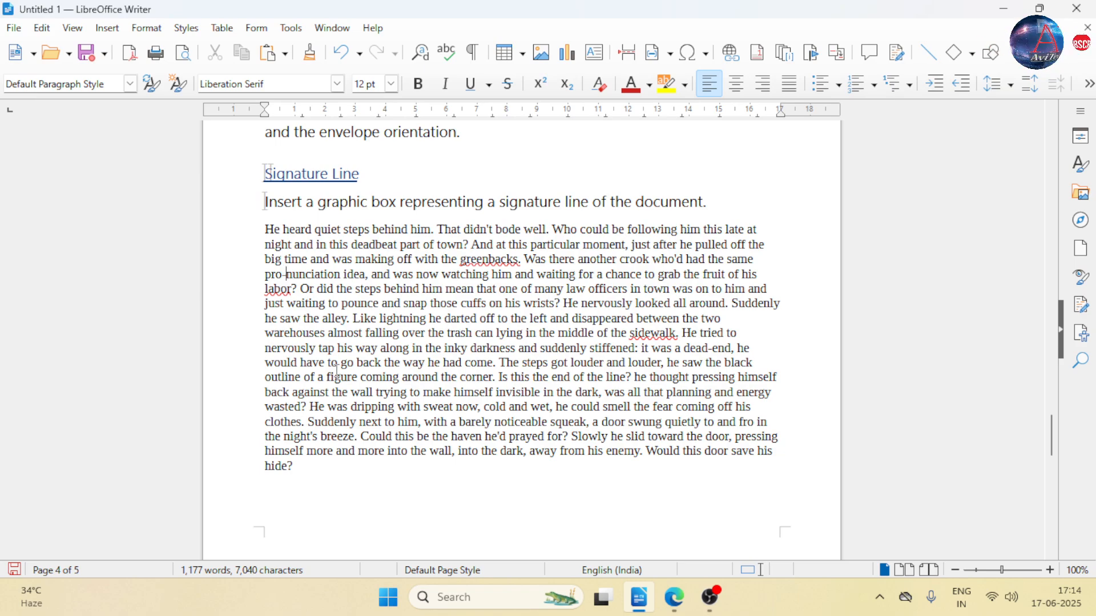
pyautogui.press('BackSpace')
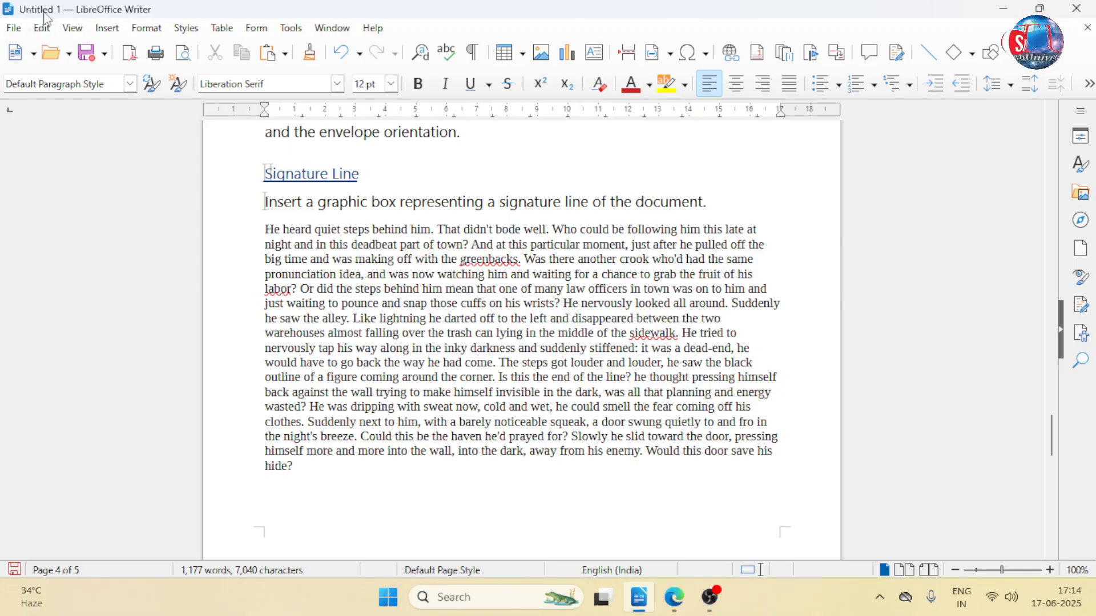
# - Place the cursor inside "pronunciation", try a soft hyphen after "pro", and undo the insertion
pyautogui.click(106, 28)
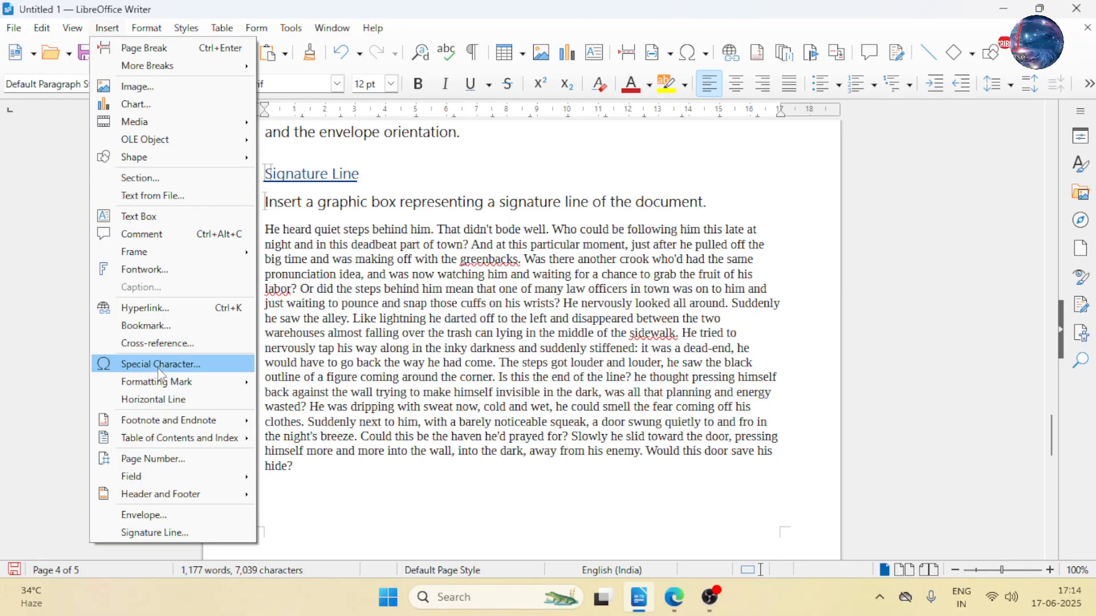
pyautogui.moveTo(168, 385)
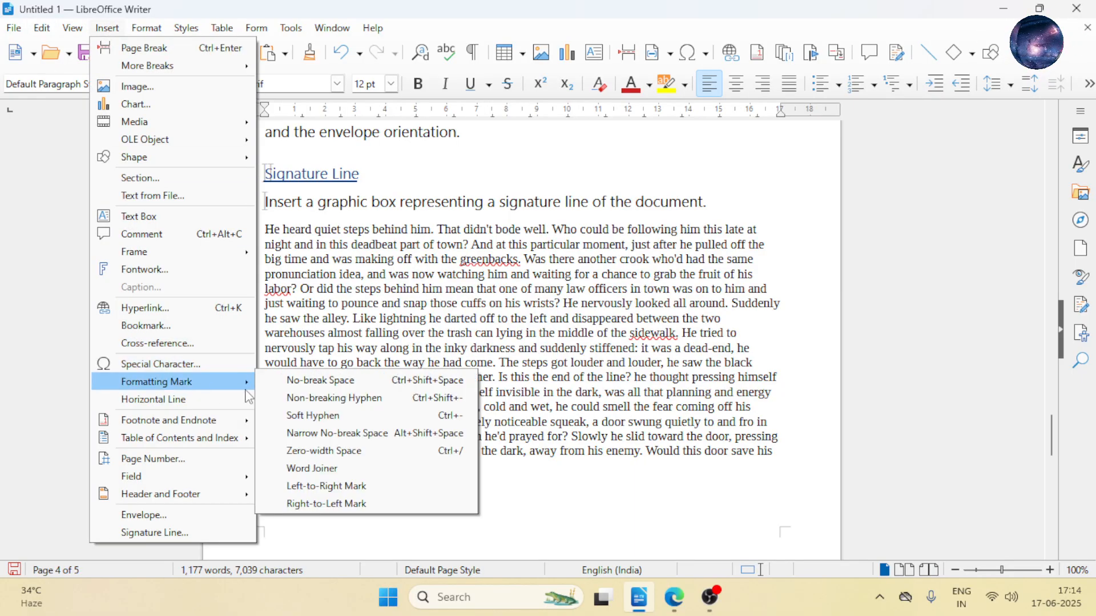
pyautogui.click(331, 265)
pyautogui.click(295, 275)
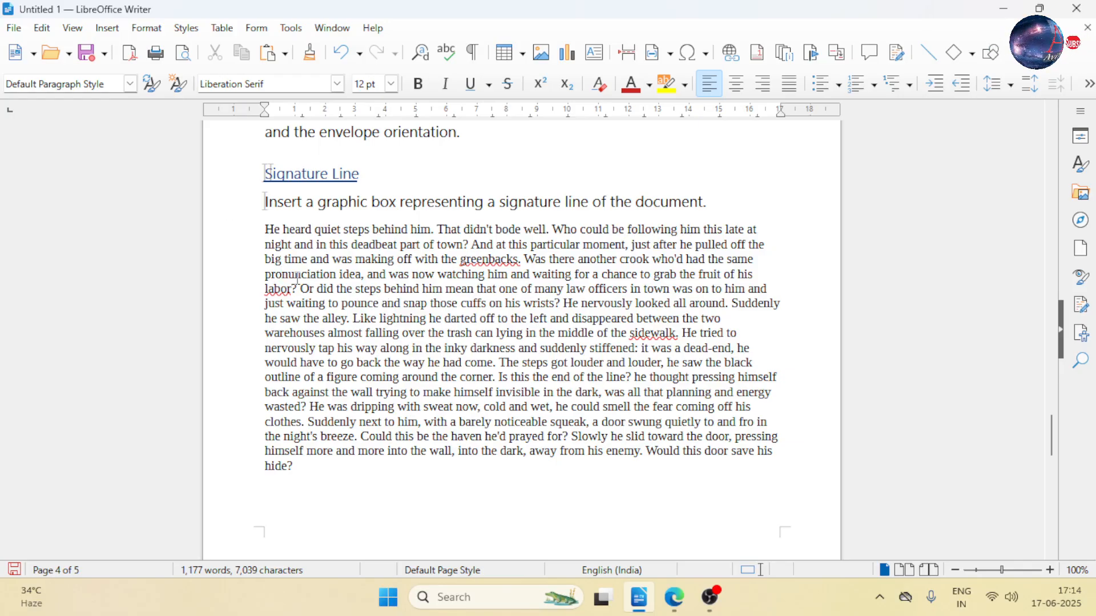
pyautogui.hotkey('ctrl', '-')
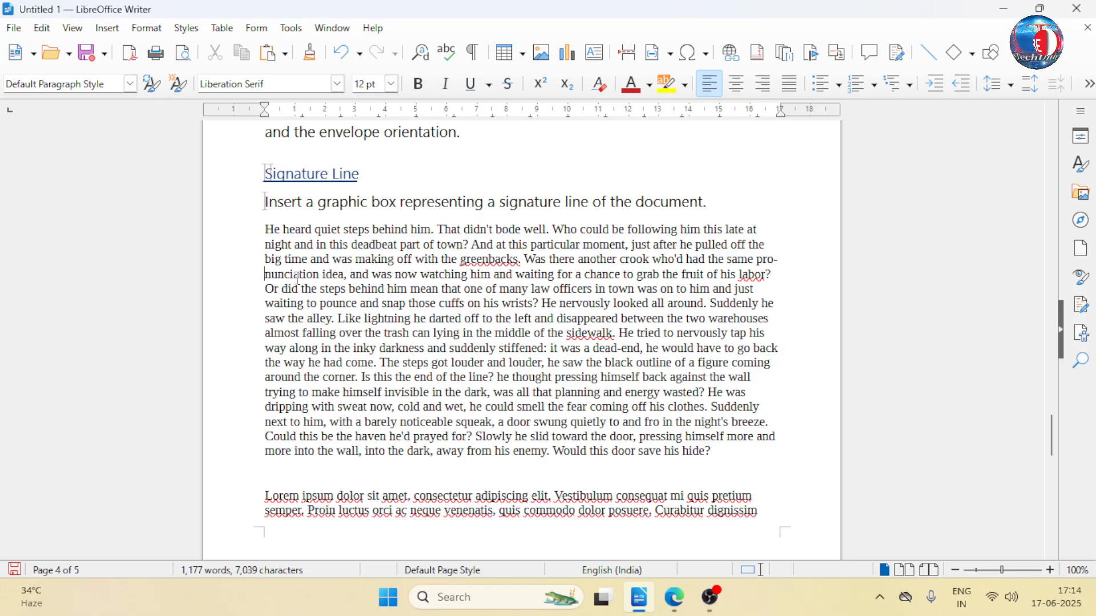
pyautogui.hotkey('ctrl', 'z')
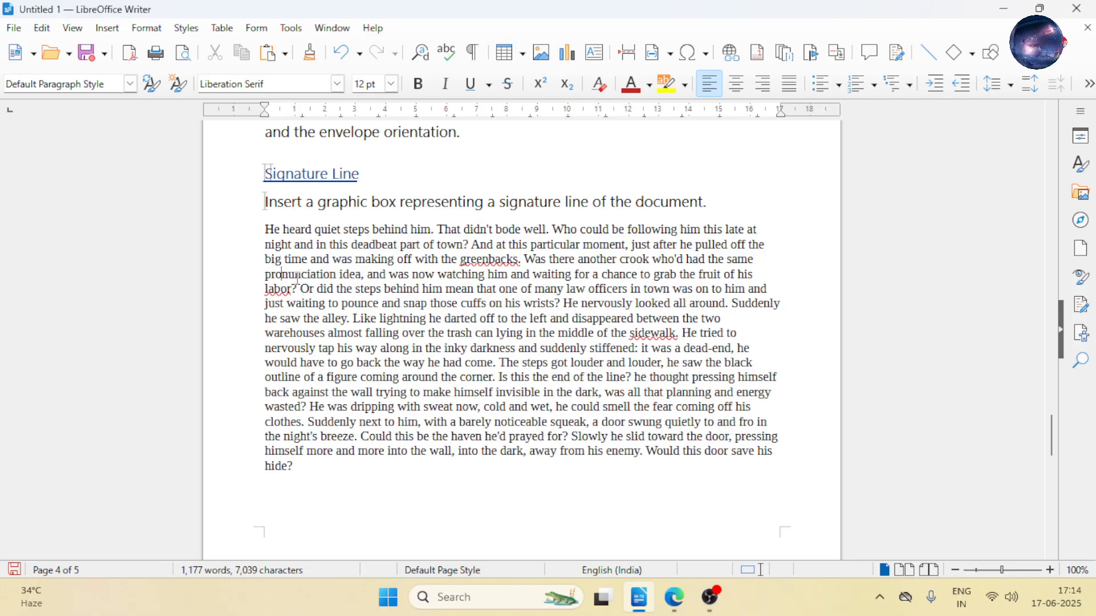
# - Insert a Soft Hyphen formatting mark after "pro" in "pronunciation" in the story paragraph
pyautogui.click(112, 34)
pyautogui.moveTo(207, 390)
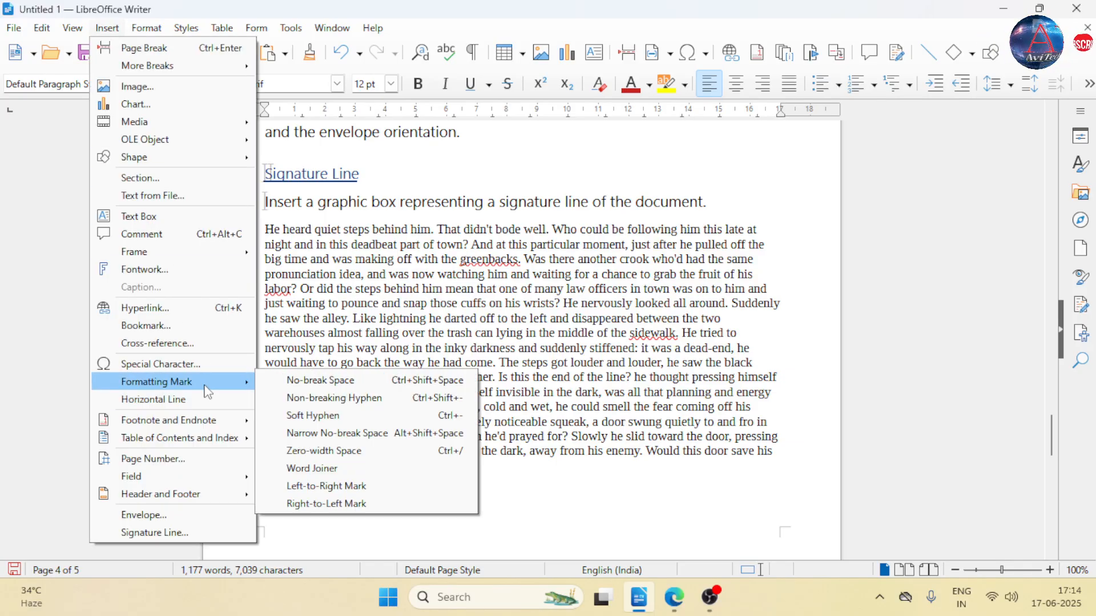
pyautogui.click(296, 422)
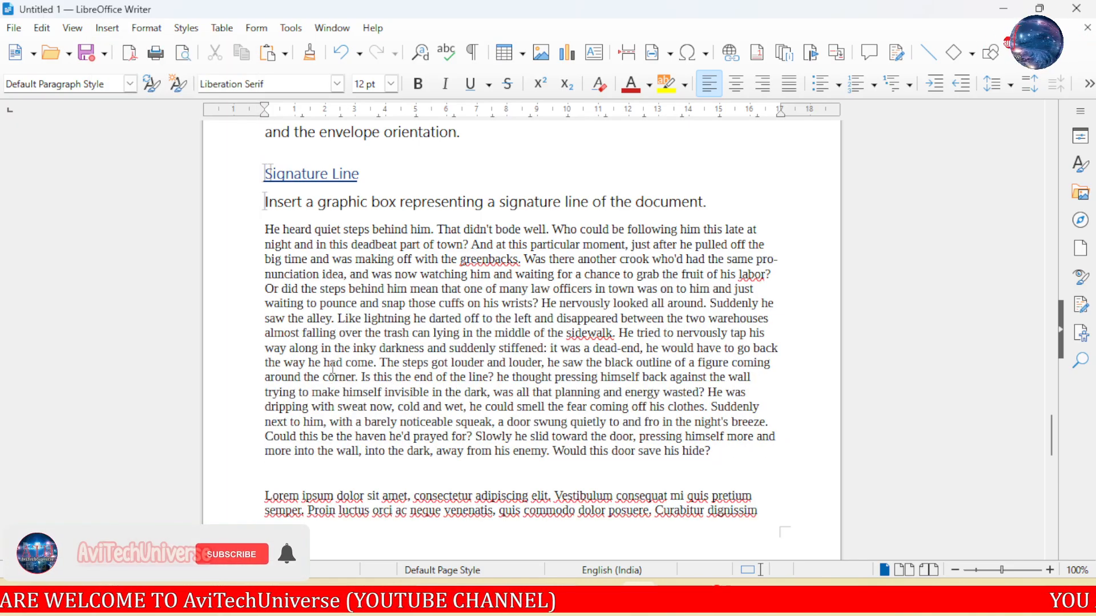
# - Delete the soft hyphen after "pro" in "pronunciation" and try a Narrow No-break Space in its place
pyautogui.press('BackSpace')
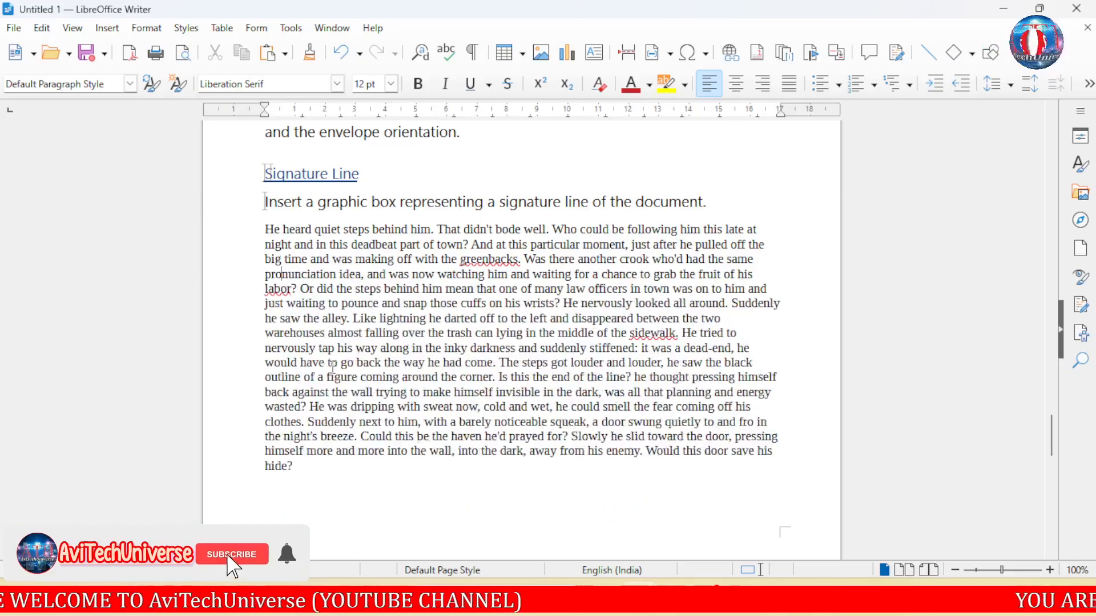
pyautogui.click(107, 28)
pyautogui.moveTo(222, 384)
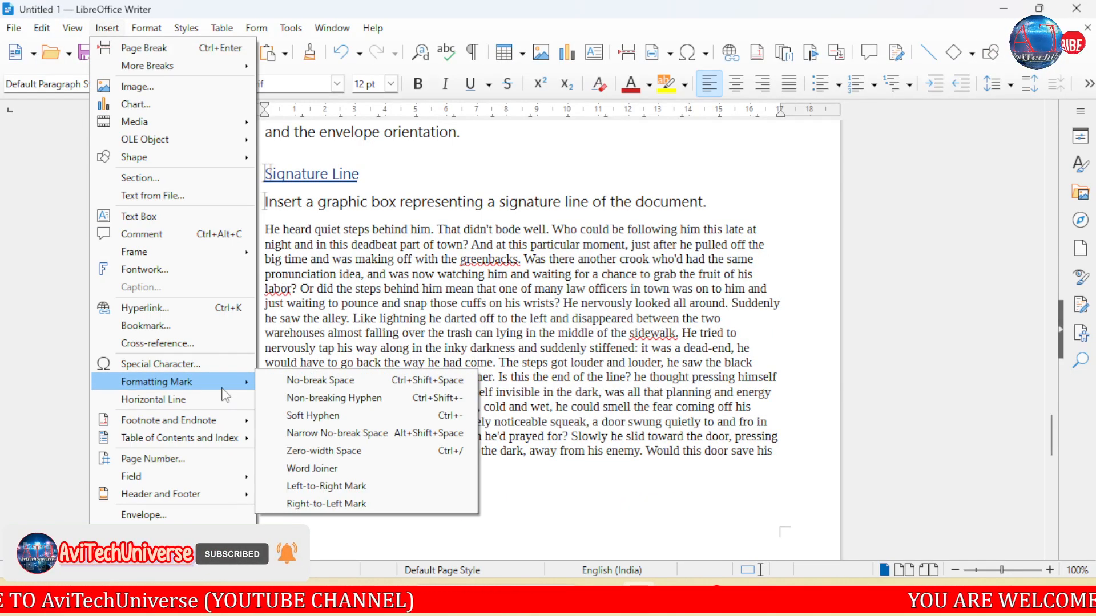
pyautogui.click(340, 433)
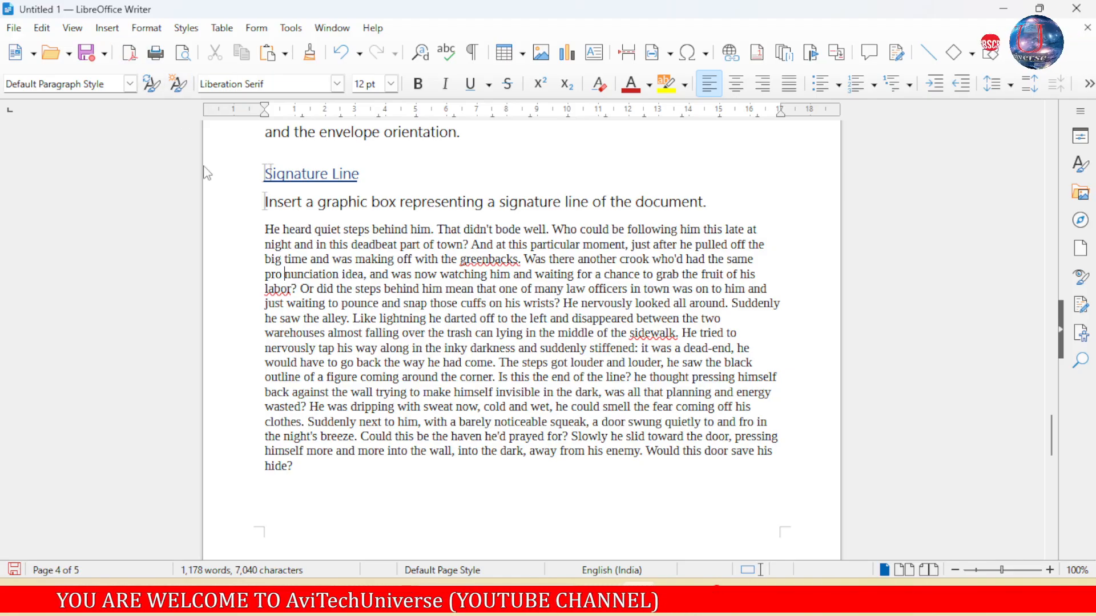
# - Try a Zero-width Space after "pro" in "pronunciation" and delete it again
pyautogui.click(122, 29)
pyautogui.moveTo(194, 383)
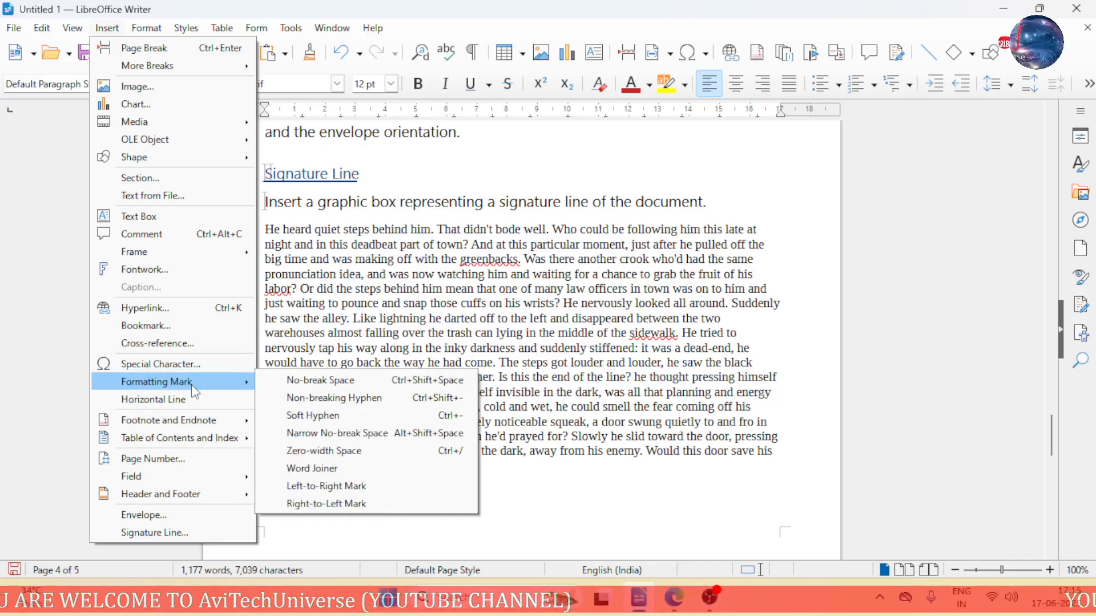
pyautogui.click(358, 454)
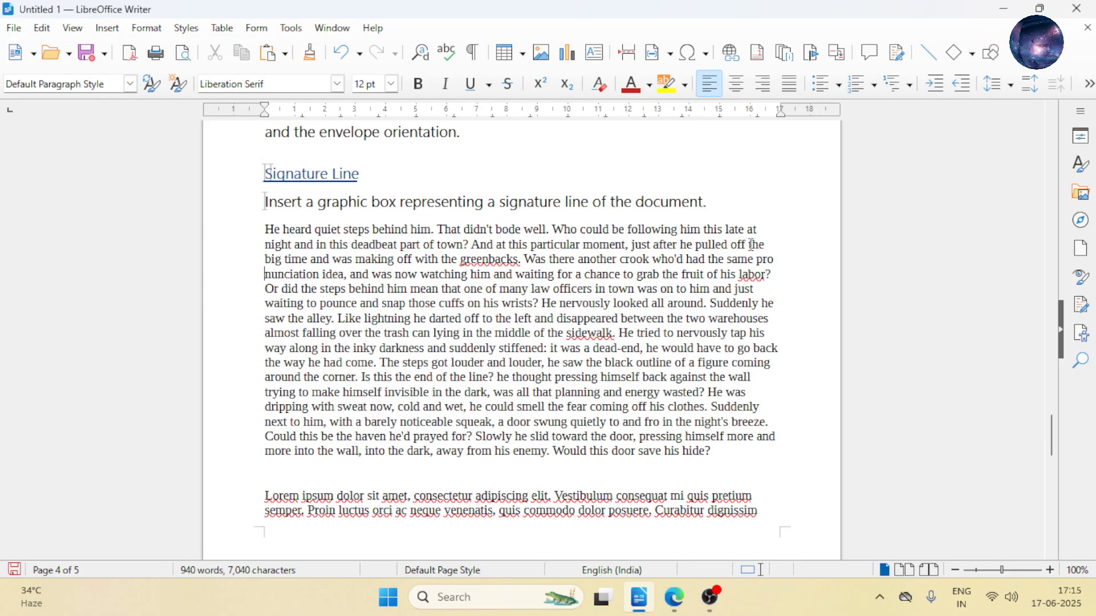
pyautogui.press('BackSpace')
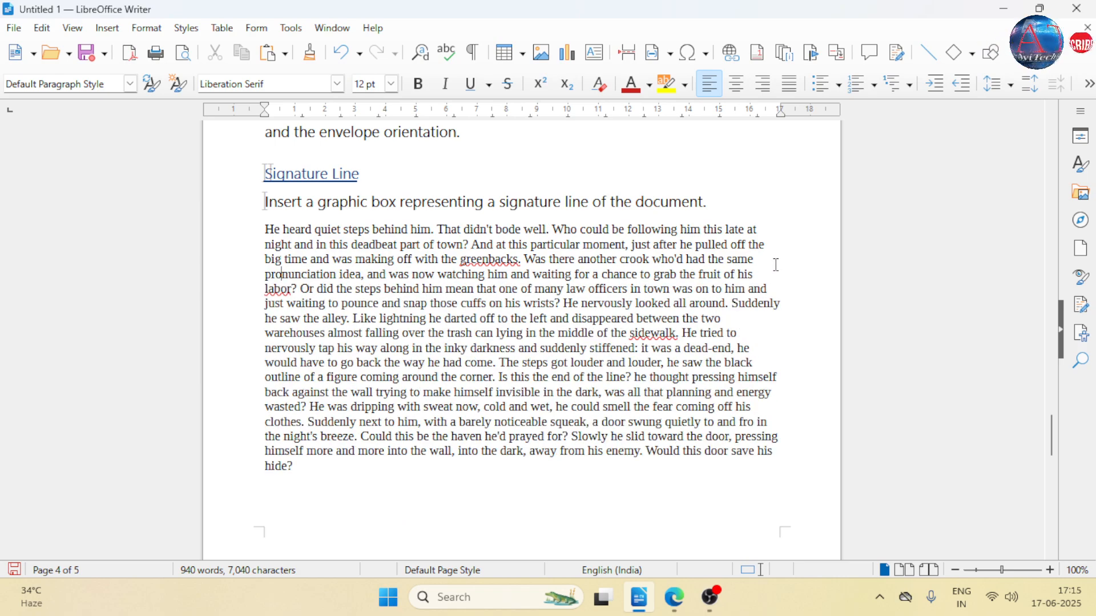
# - Insert a Word Joiner after "pro" in "pronunciation" and delete the ordinary space beside it
pyautogui.click(107, 30)
pyautogui.moveTo(194, 381)
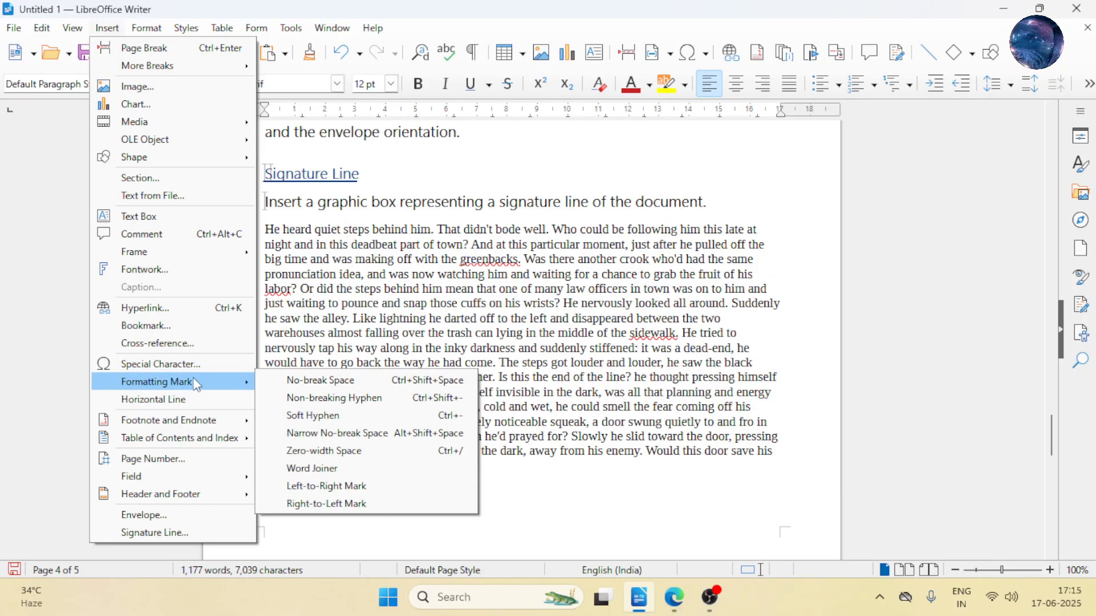
pyautogui.click(346, 469)
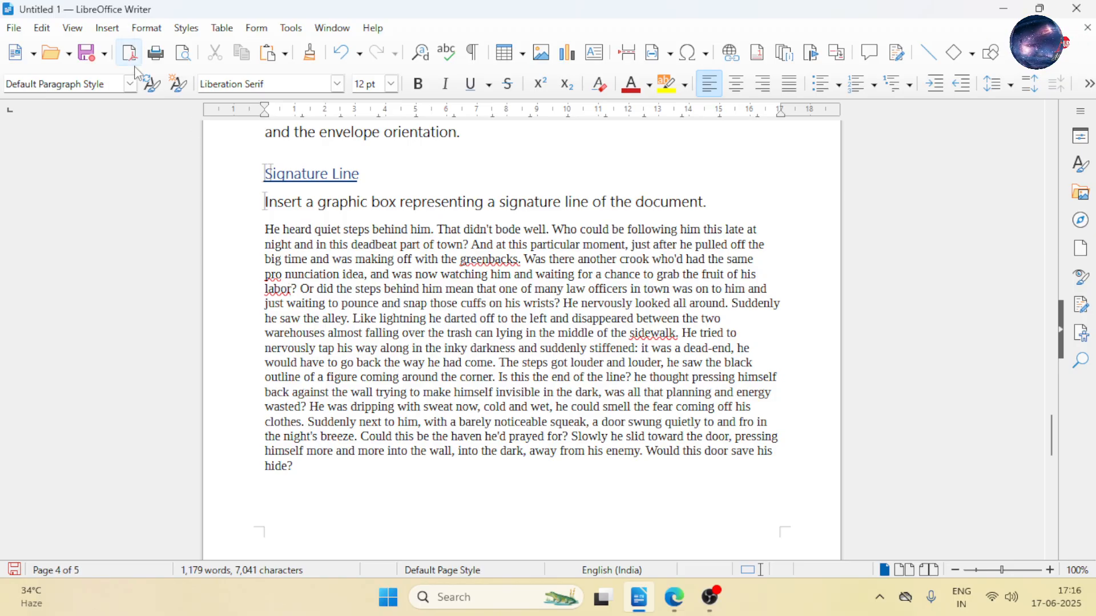
pyautogui.press('BackSpace')
pyautogui.click(112, 32)
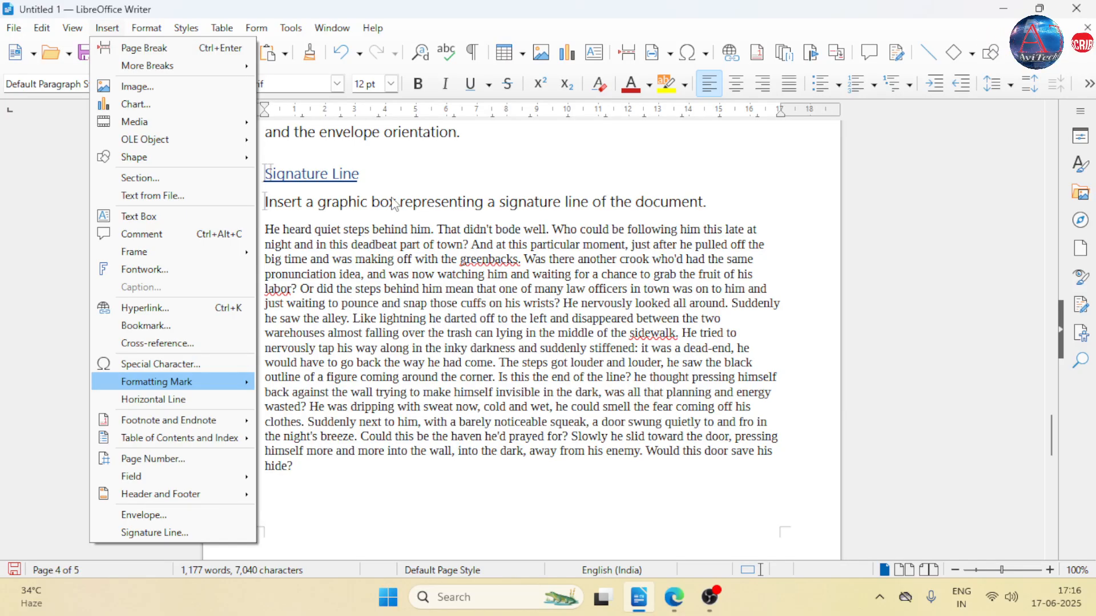
pyautogui.click(511, 132)
# - Add an empty paragraph below the Header and Footer description and insert a horizontal line there
pyautogui.scroll(3, 506, 131)
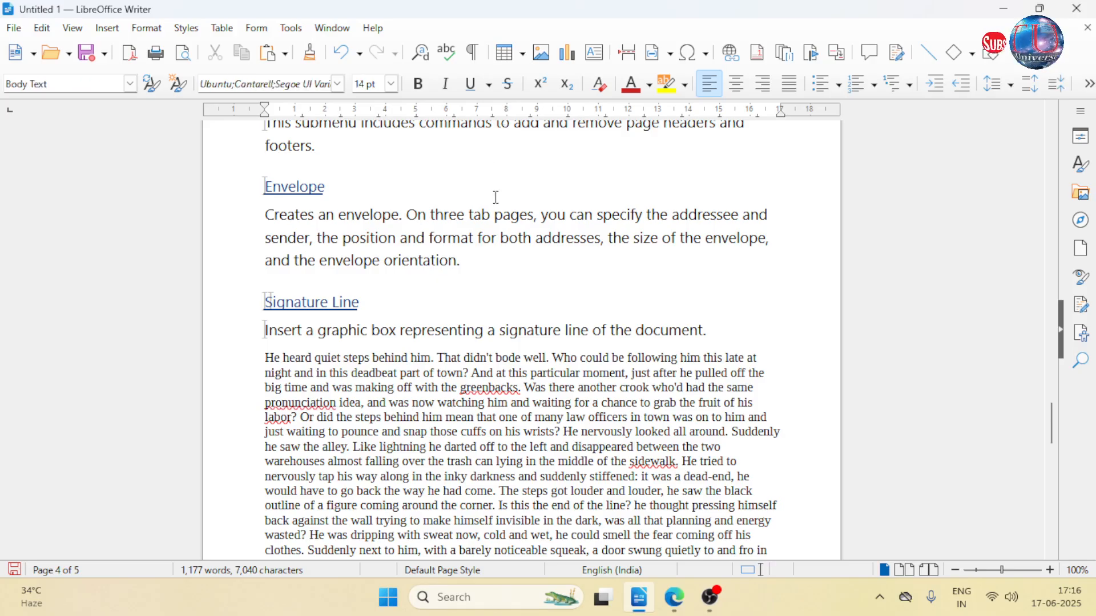
pyautogui.scroll(3, 429, 212)
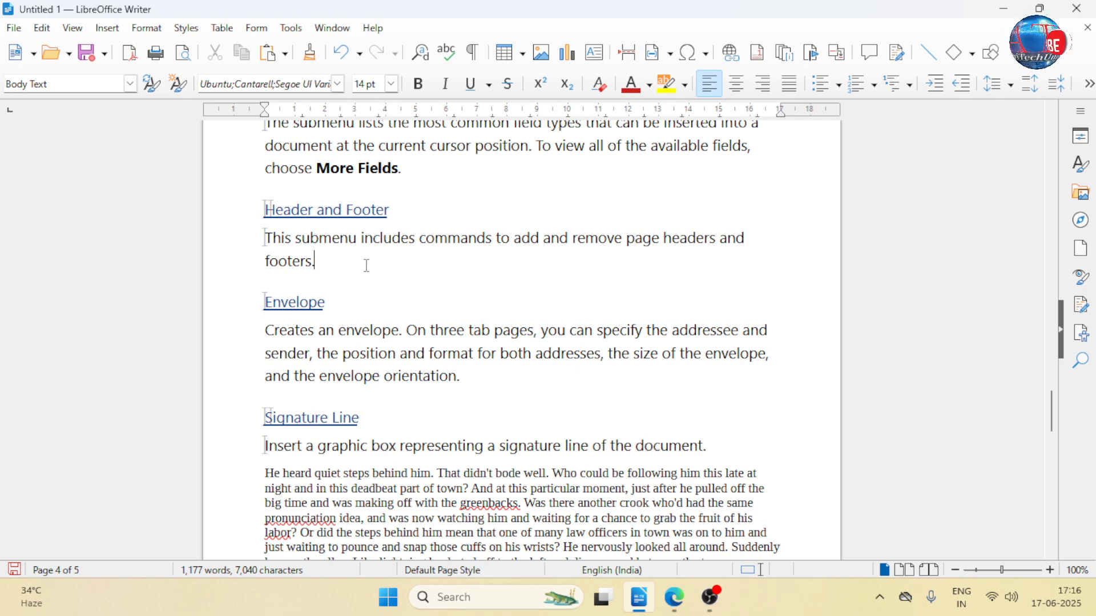
pyautogui.press('Return')
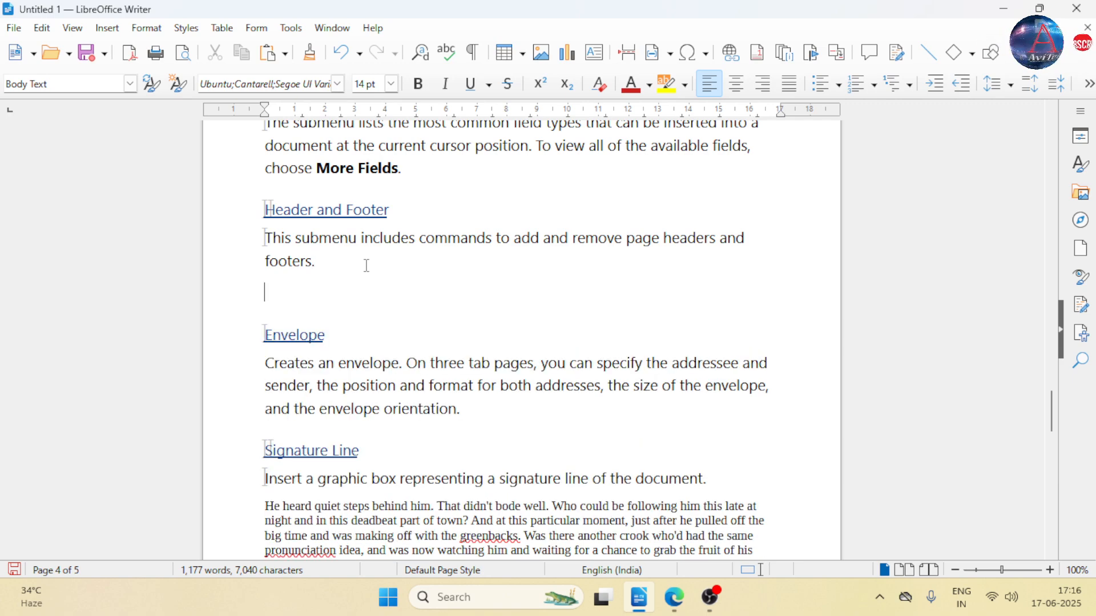
pyautogui.click(107, 29)
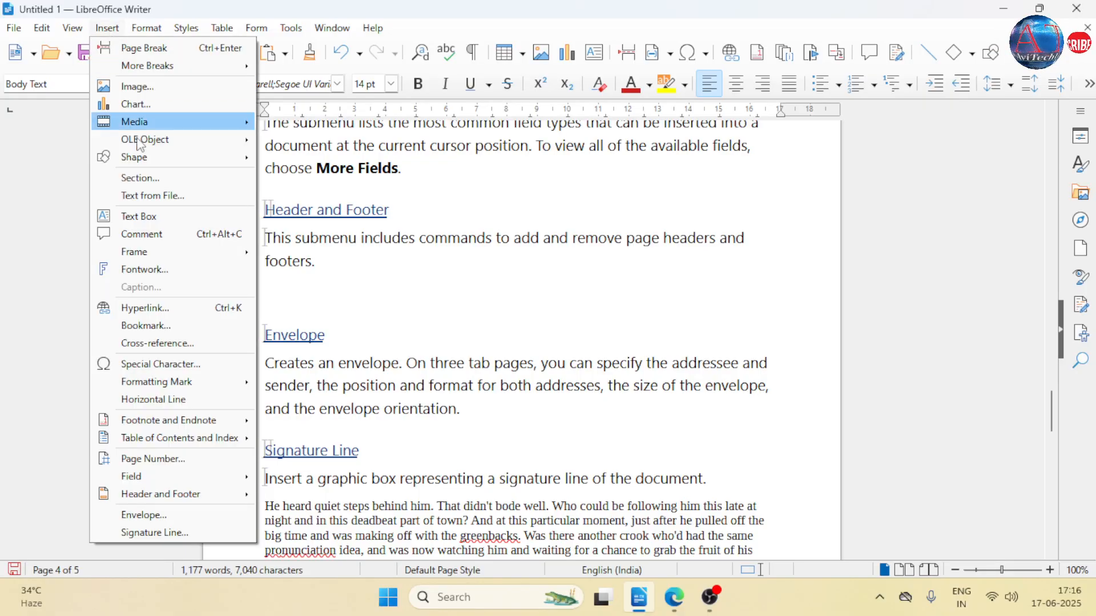
pyautogui.click(185, 405)
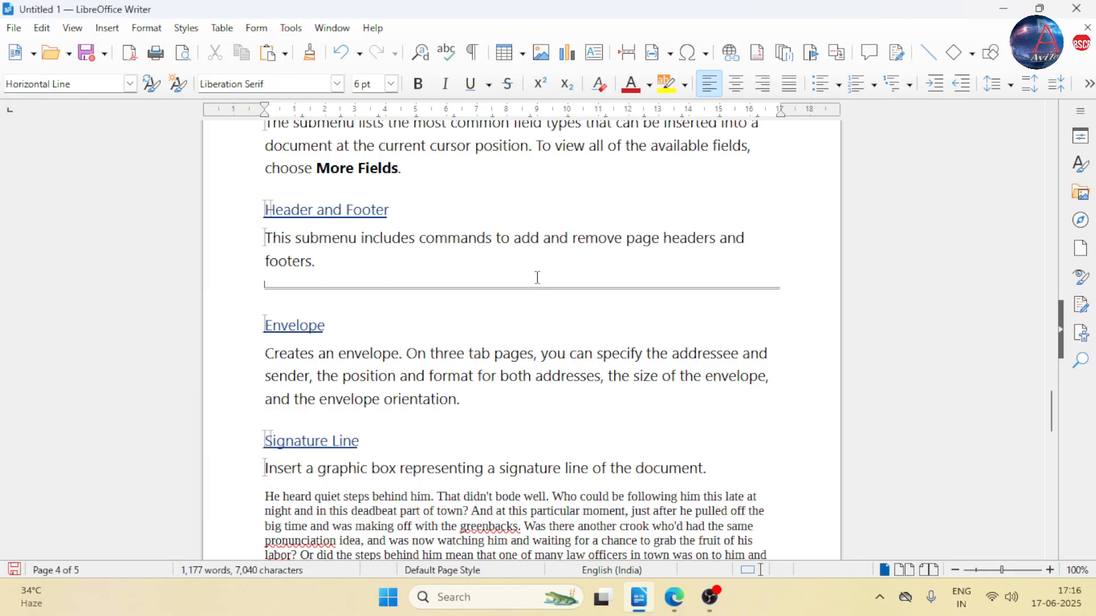
# - Try inserting a horizontal line directly at the end of the Header and Footer description, and undo it
pyautogui.click(318, 263)
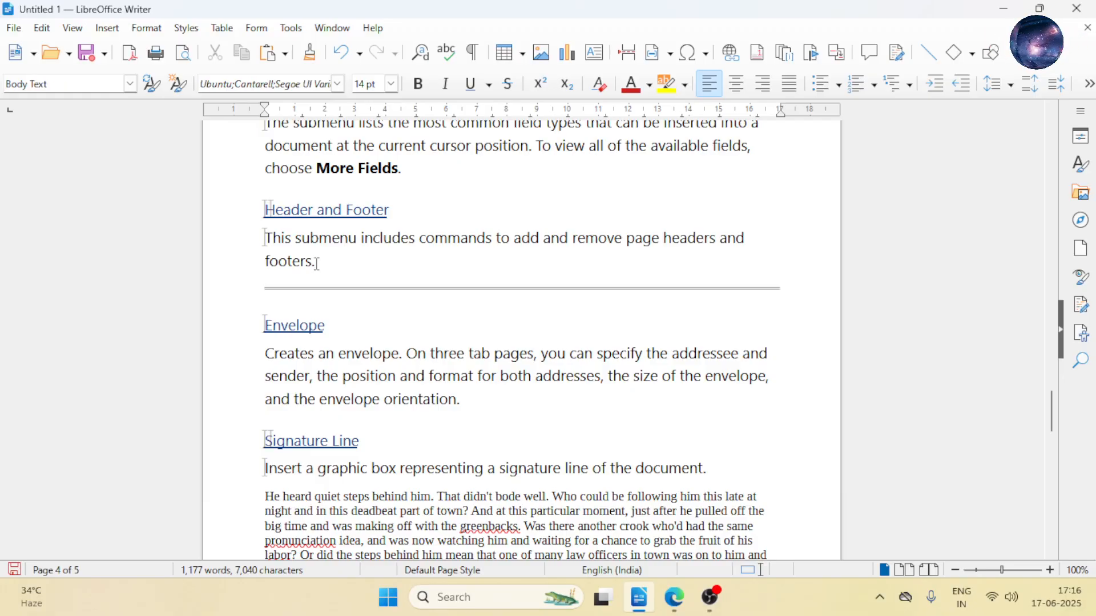
pyautogui.click(107, 28)
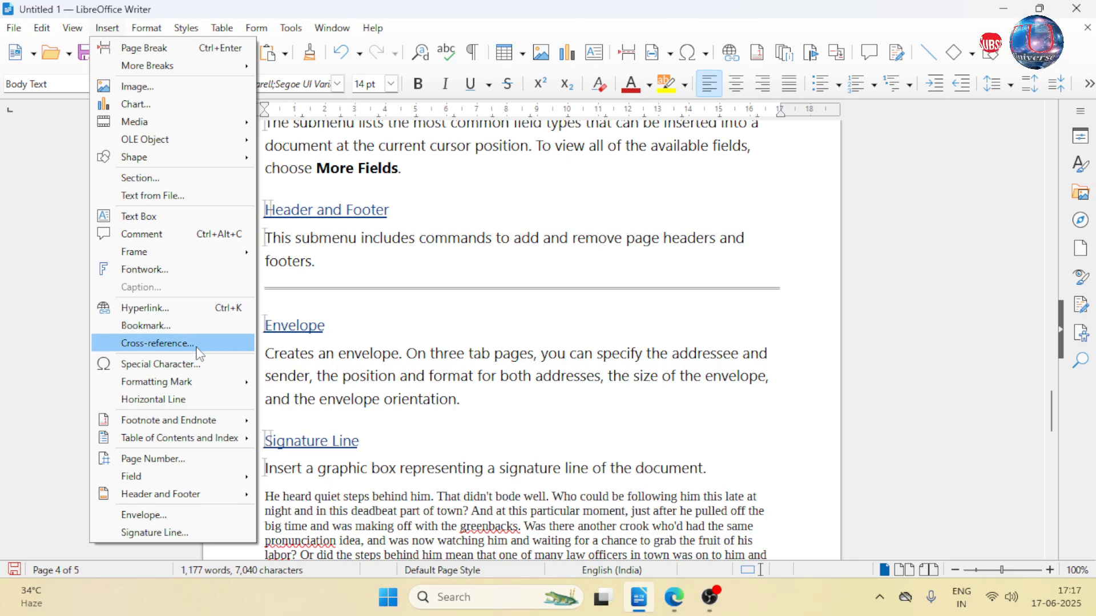
pyautogui.click(204, 399)
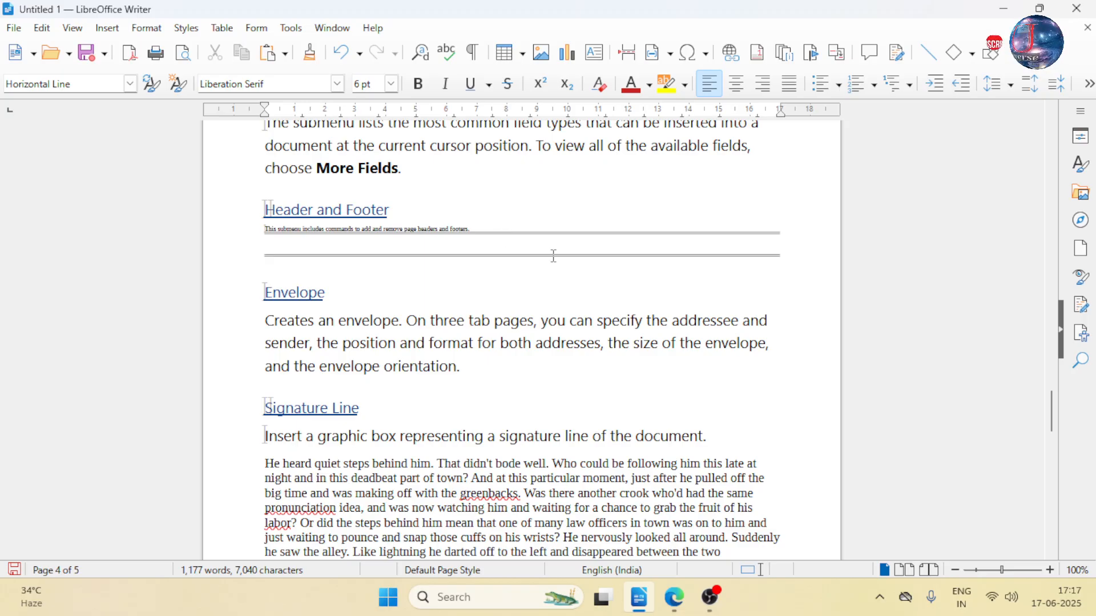
pyautogui.hotkey('ctrl', 'z')
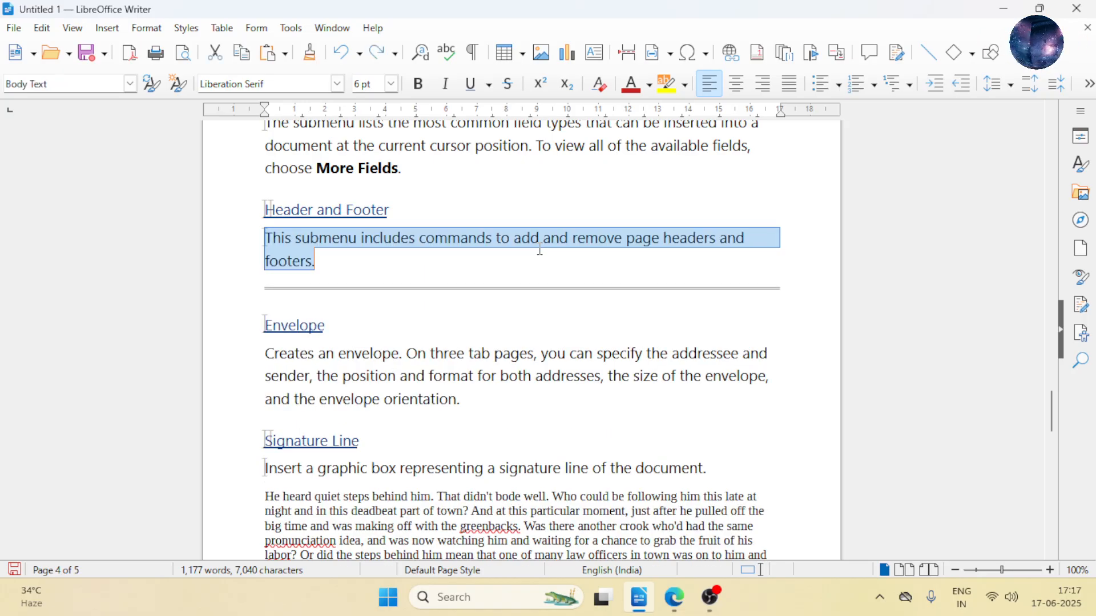
pyautogui.click(373, 260)
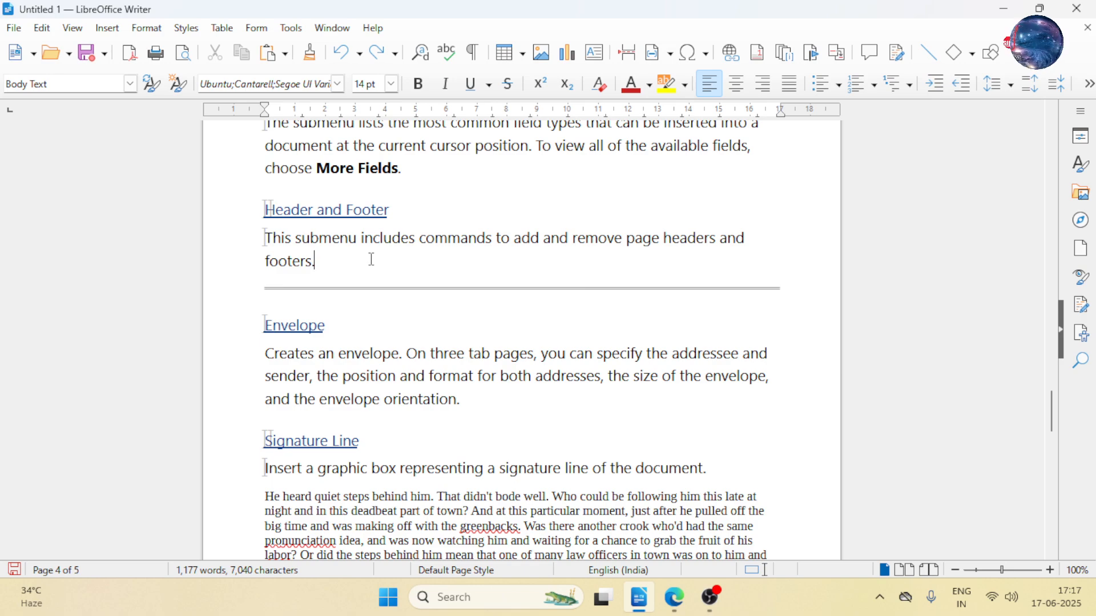
pyautogui.click(105, 31)
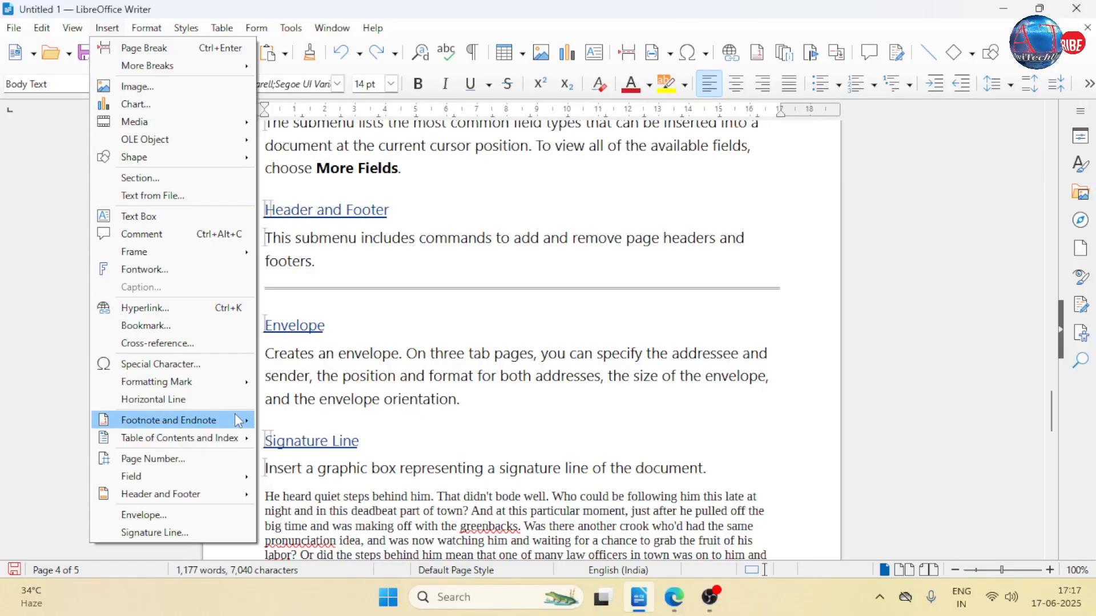
pyautogui.moveTo(236, 423)
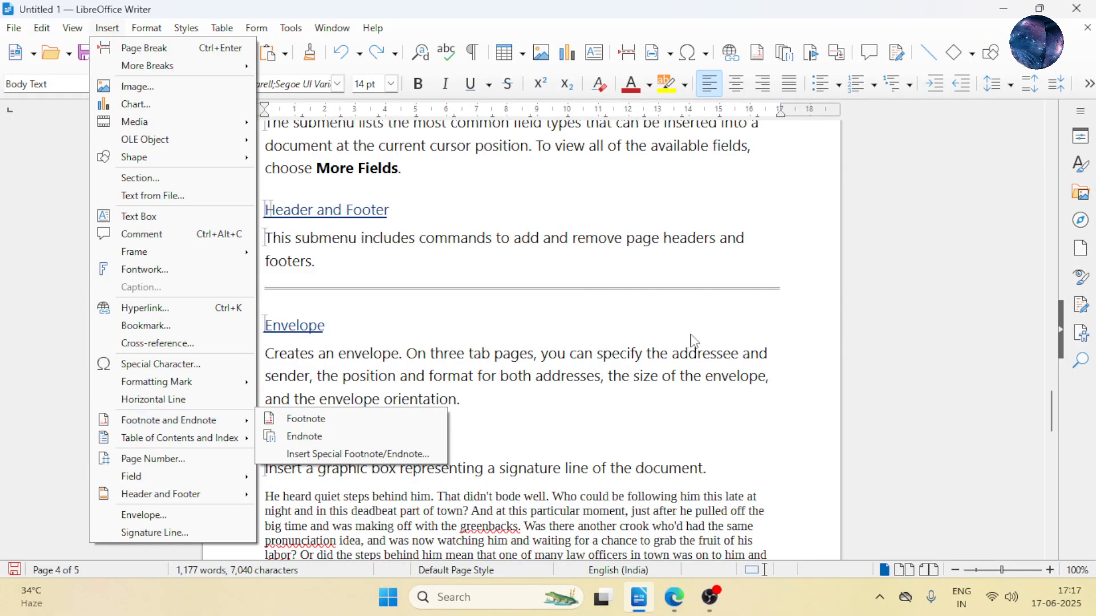
pyautogui.click(711, 597)
pyautogui.click(710, 597)
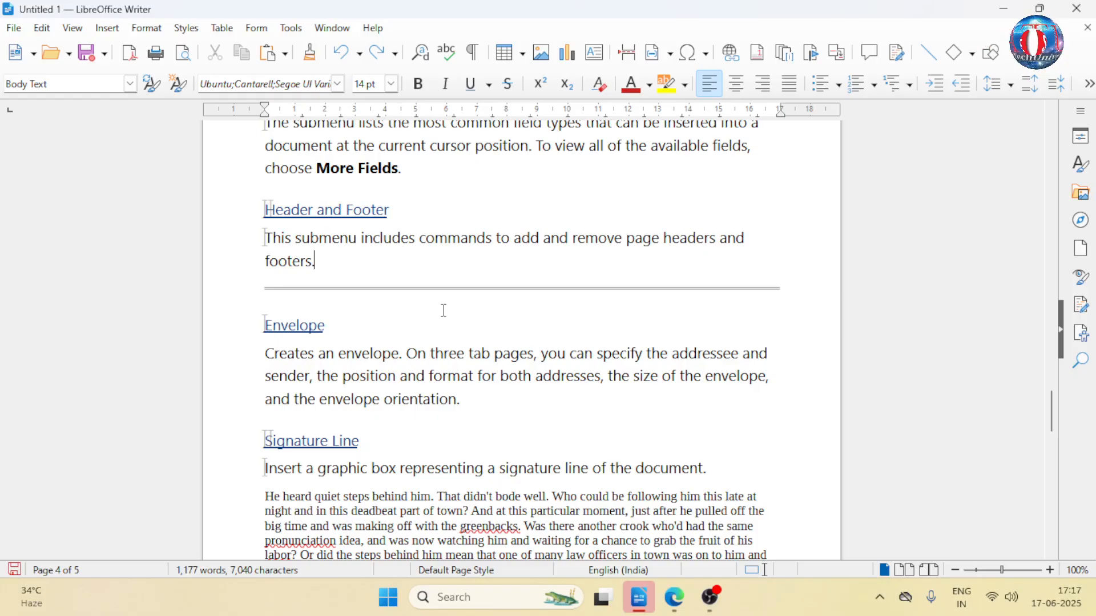
# - Insert a footnote right after "hide", before the question mark at the end of the story paragraph
pyautogui.scroll(-10, 427, 297)
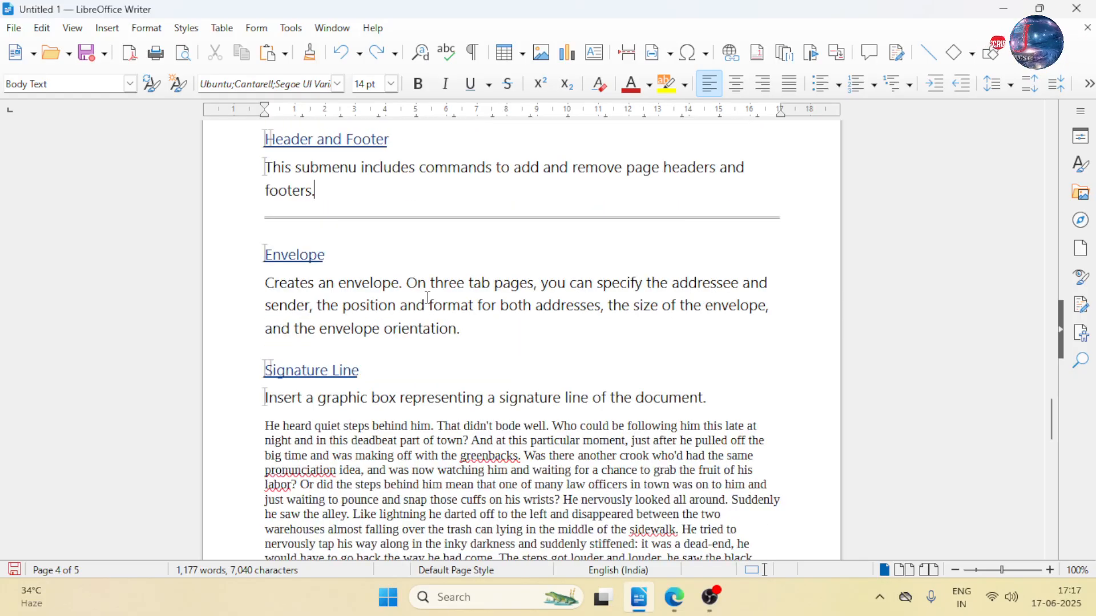
pyautogui.scroll(-1, 427, 297)
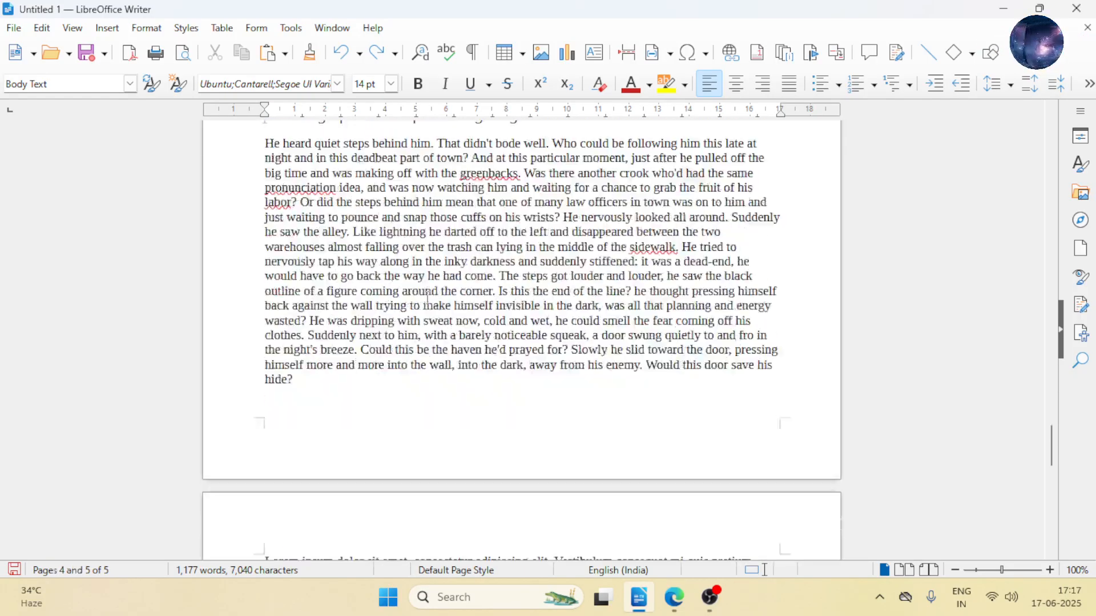
pyautogui.click(326, 382)
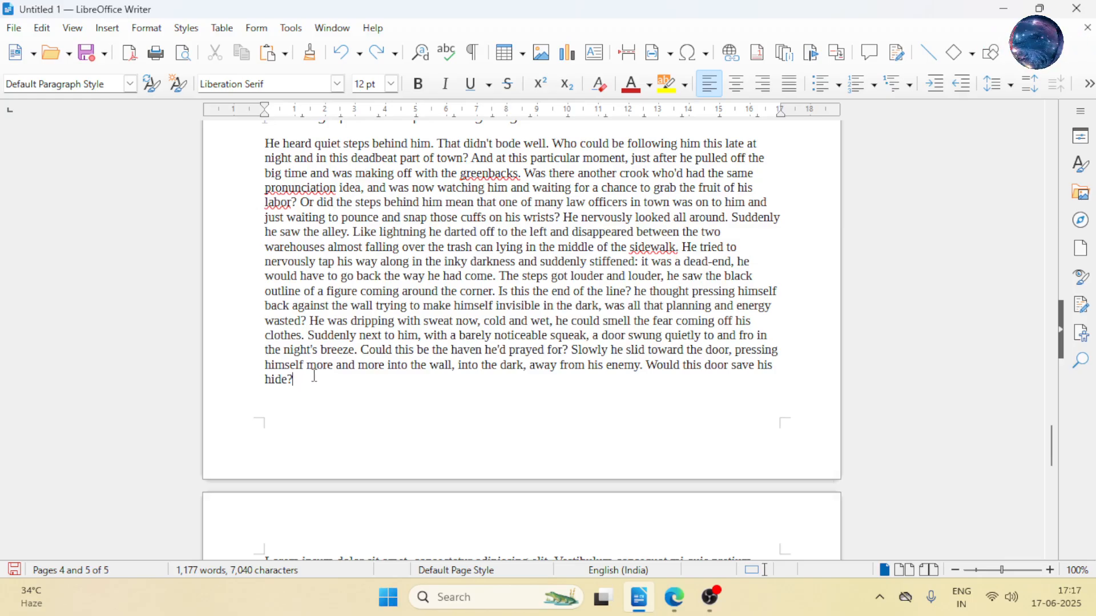
pyautogui.press('Left')
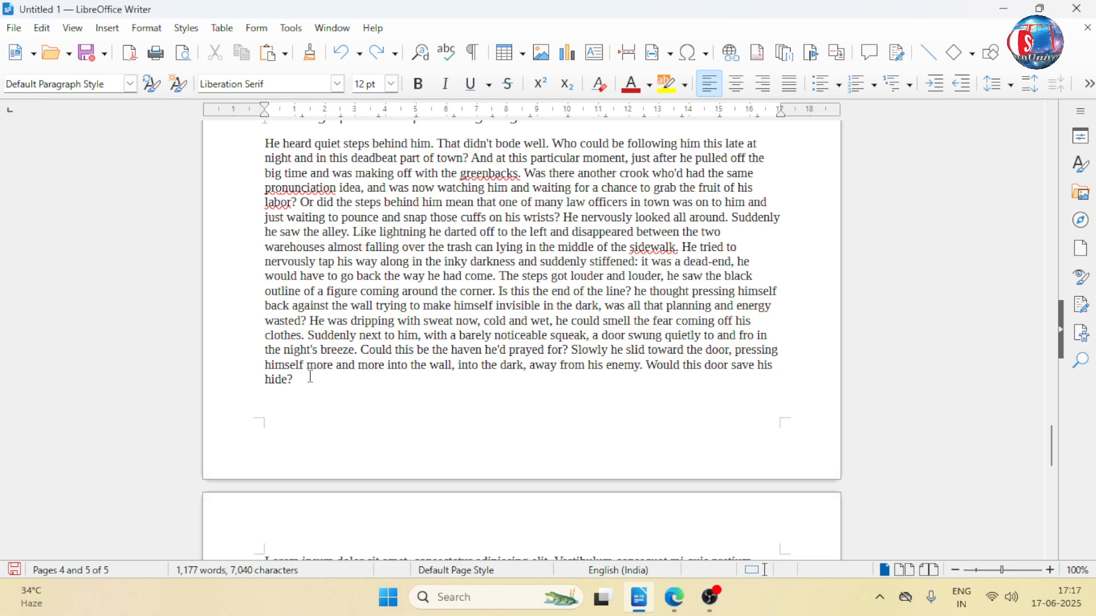
pyautogui.click(107, 28)
pyautogui.moveTo(208, 421)
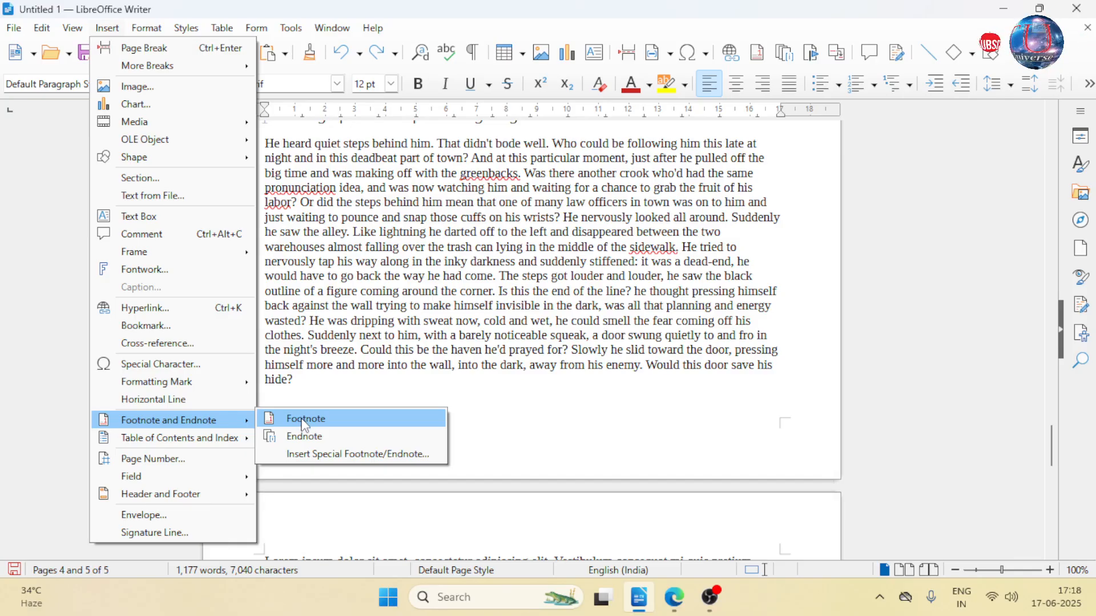
pyautogui.click(291, 386)
pyautogui.click(294, 392)
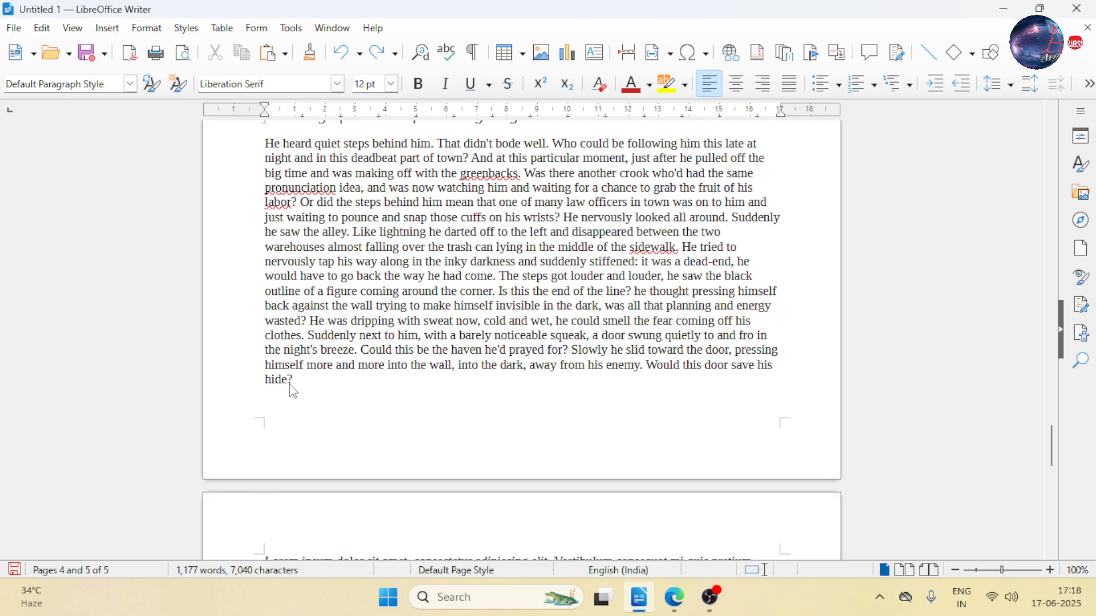
pyautogui.click(104, 32)
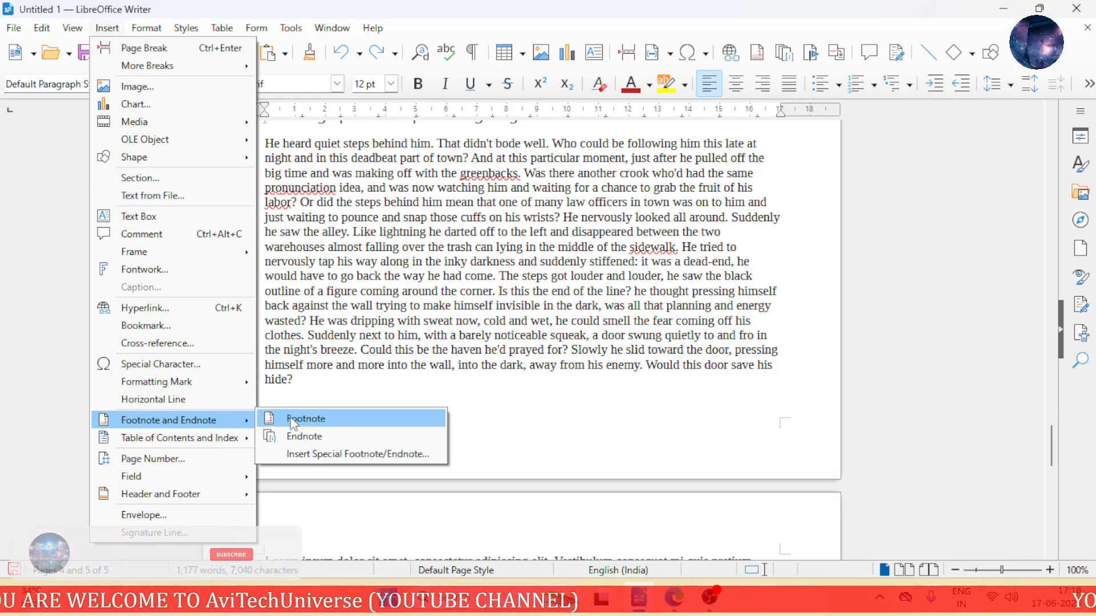
pyautogui.click(303, 418)
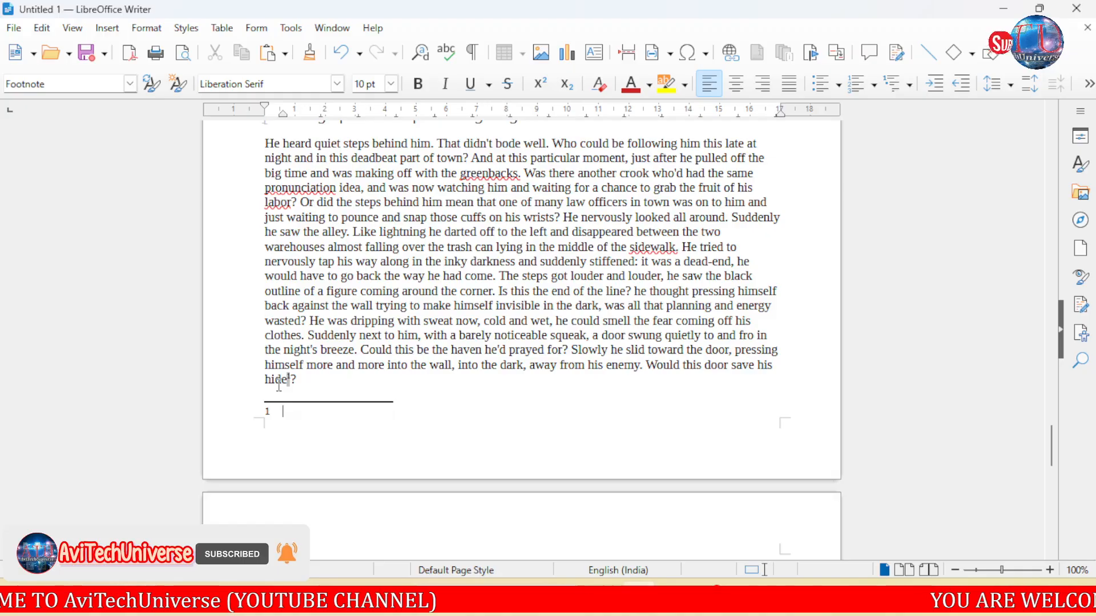
# - Enter "invisible" as the footnote text for "hide" and return the cursor to the story paragraph after "dark"
pyautogui.scroll(3, 281, 387)
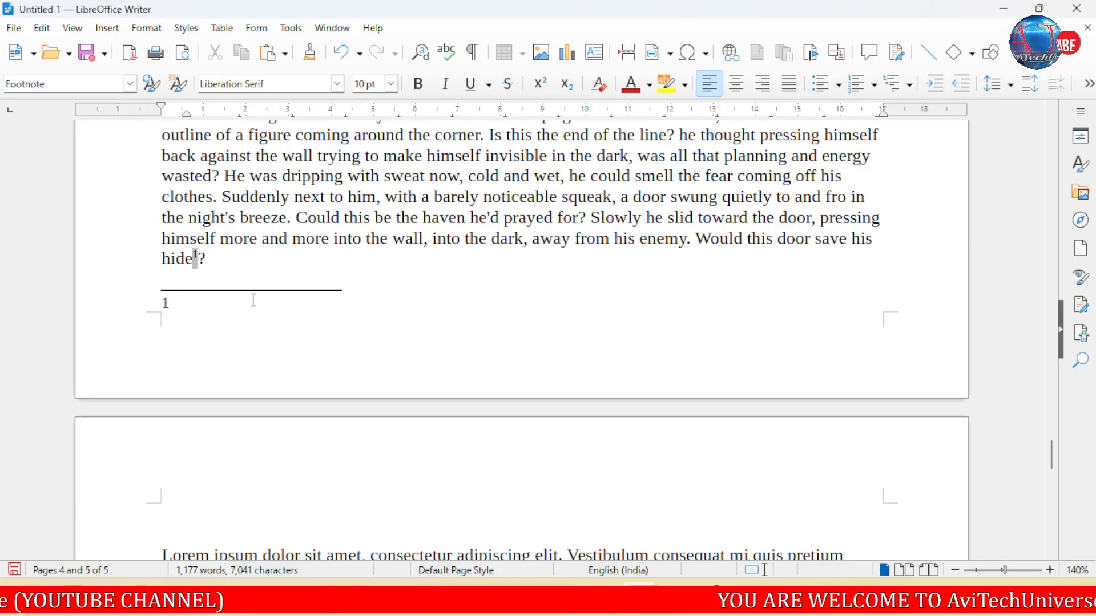
pyautogui.write('in')
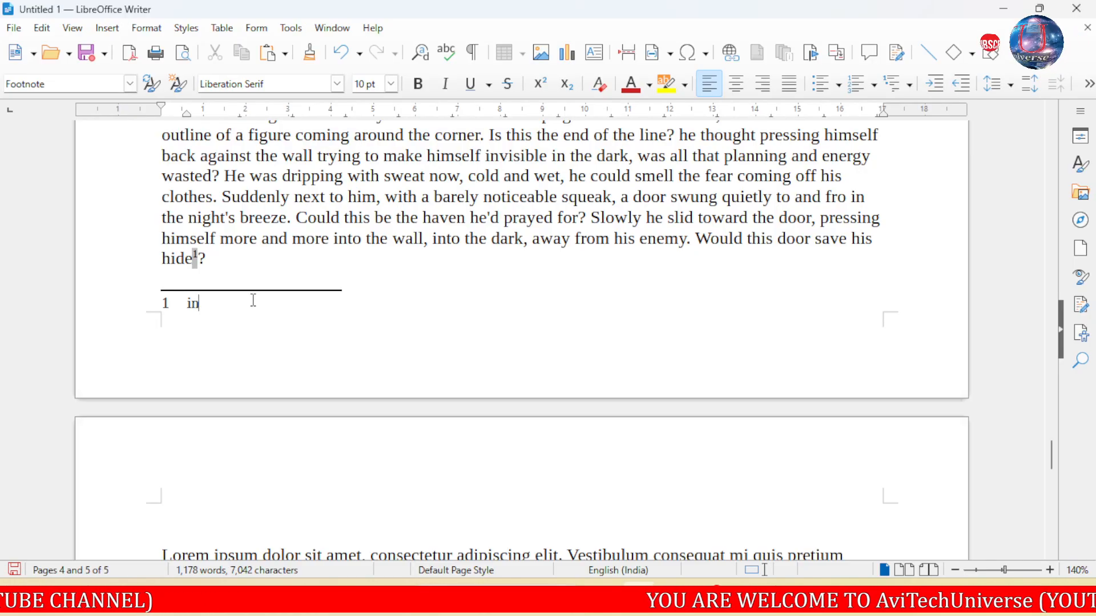
pyautogui.write('visi')
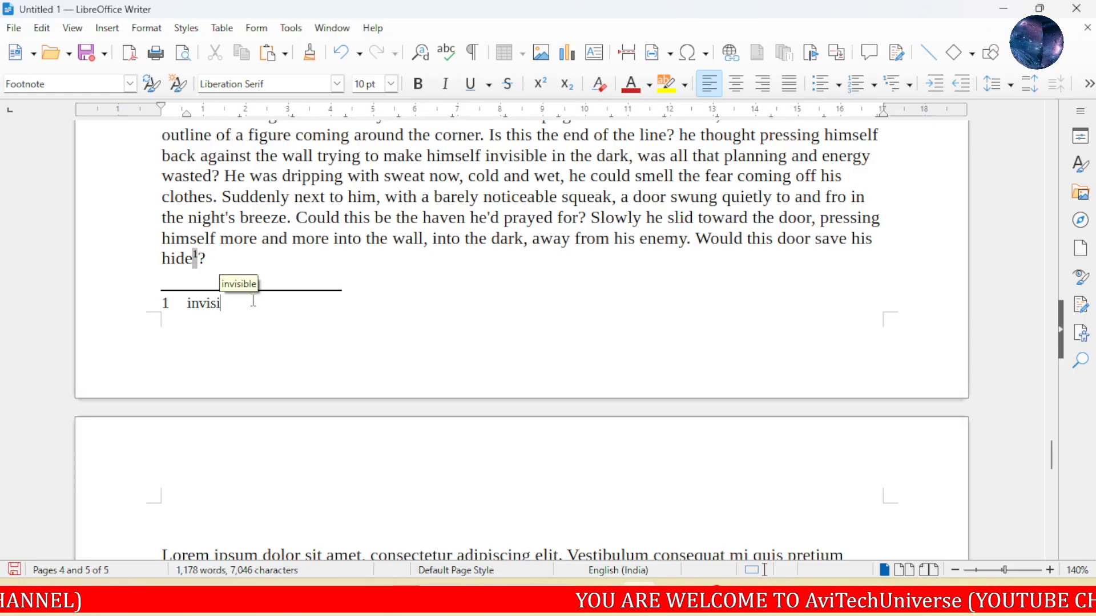
pyautogui.write('ble')
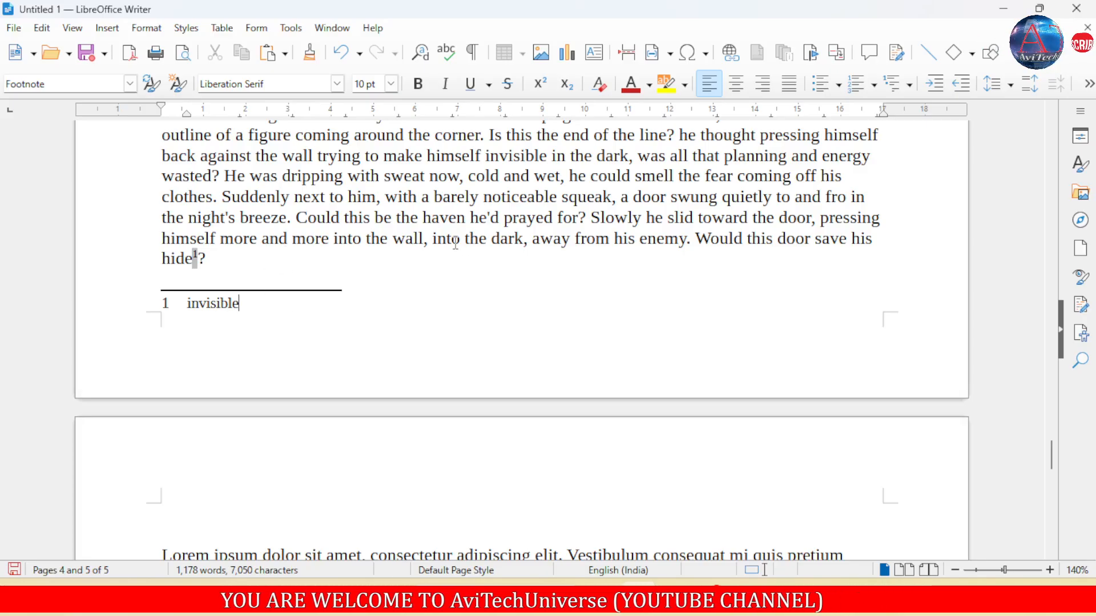
pyautogui.click(522, 280)
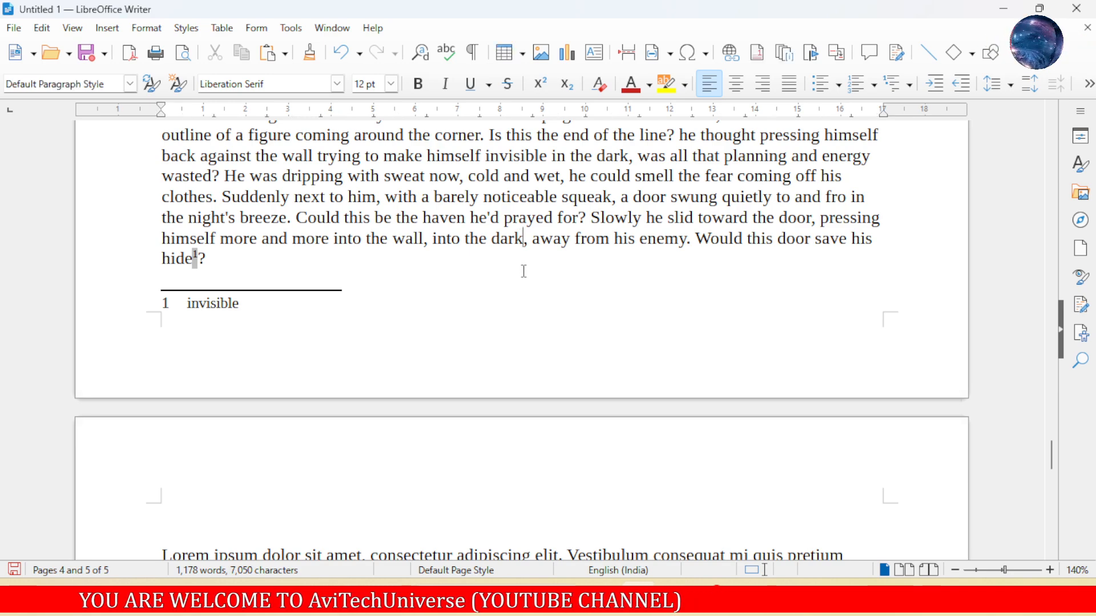
# - Insert a footnote right after "dark" in the story paragraph and enter "black" as its text
pyautogui.click(107, 28)
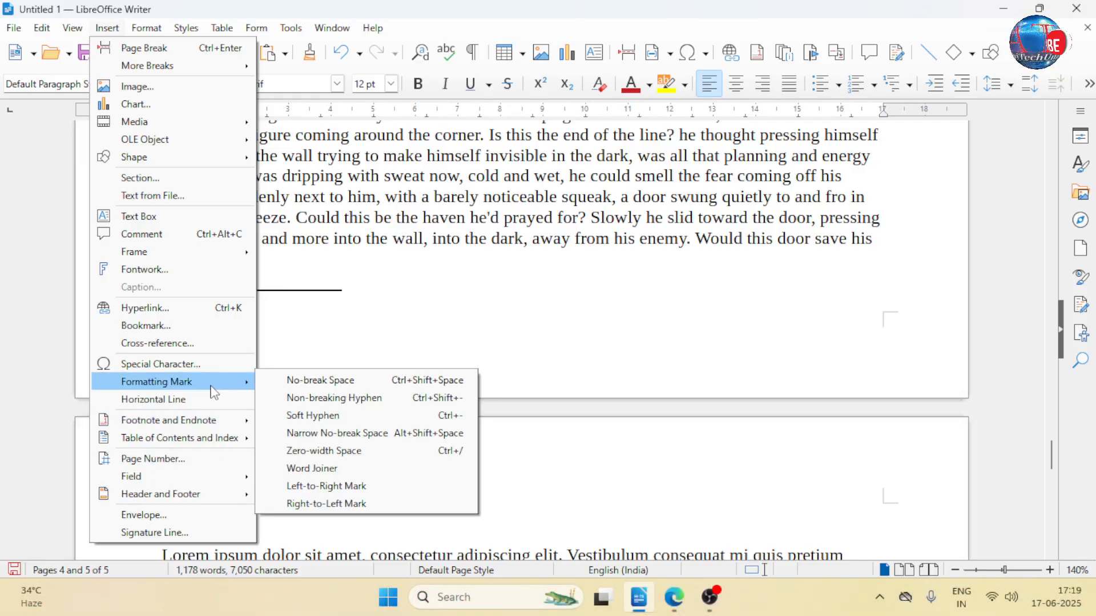
pyautogui.moveTo(217, 425)
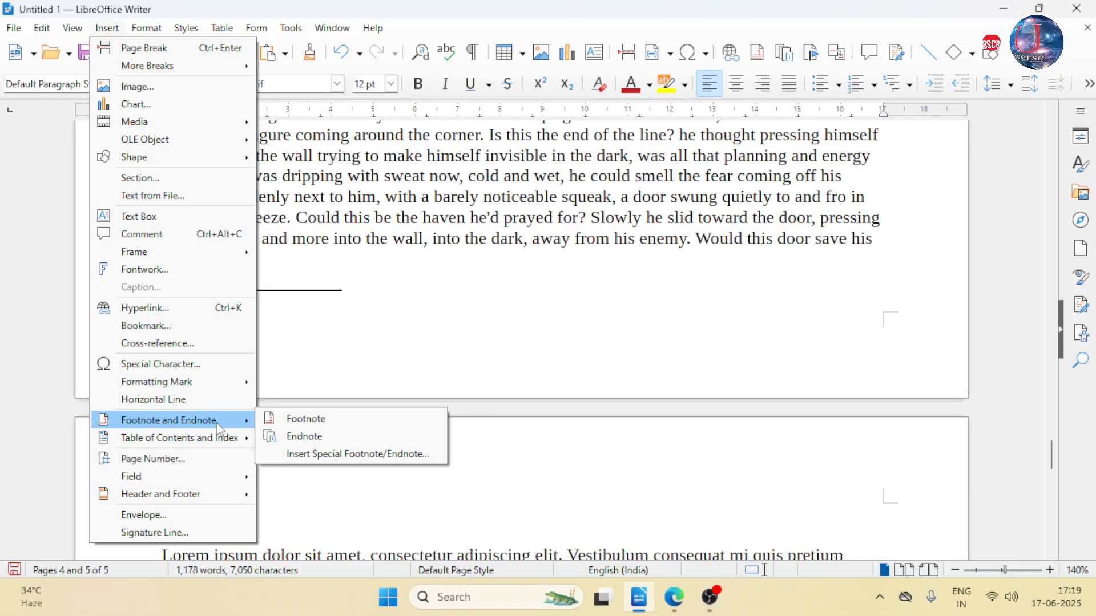
pyautogui.click(300, 420)
pyautogui.scroll(5, 310, 413)
pyautogui.scroll(5, 359, 381)
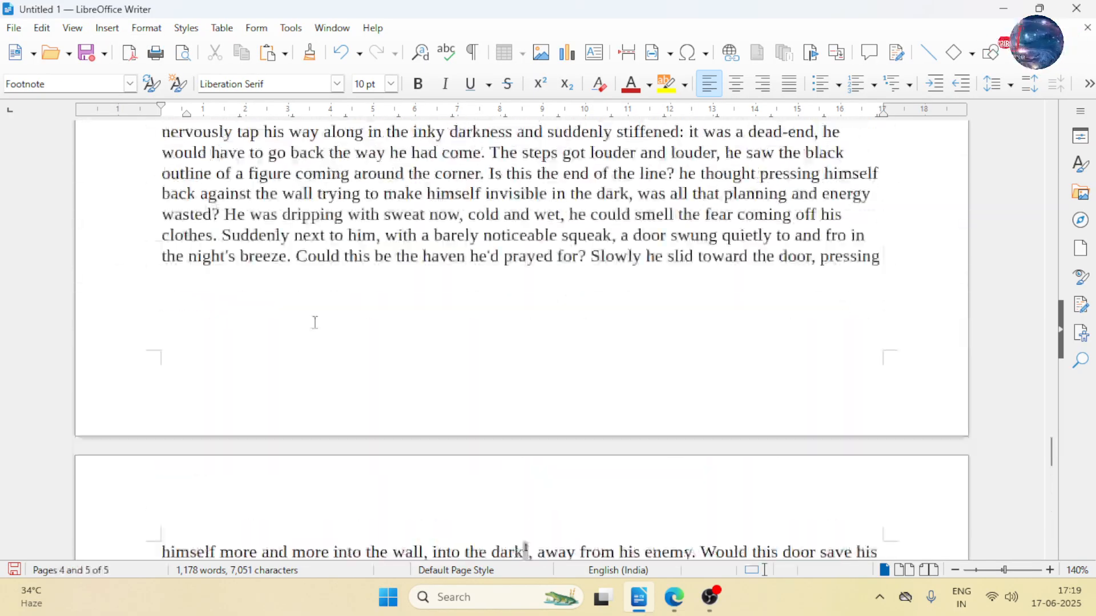
pyautogui.scroll(-4, 315, 323)
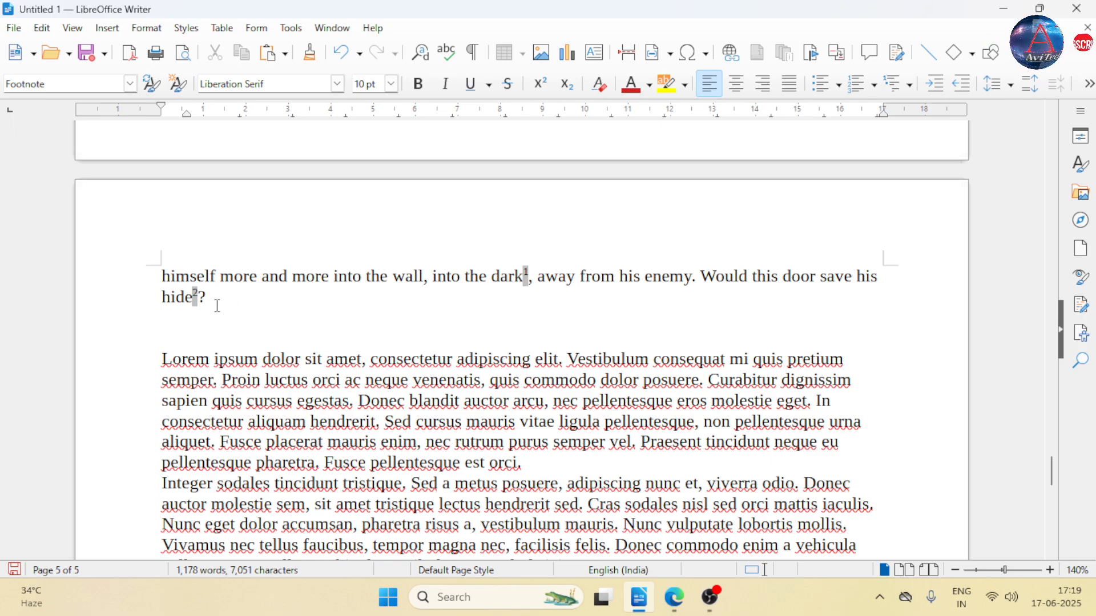
pyautogui.scroll(-8, 367, 285)
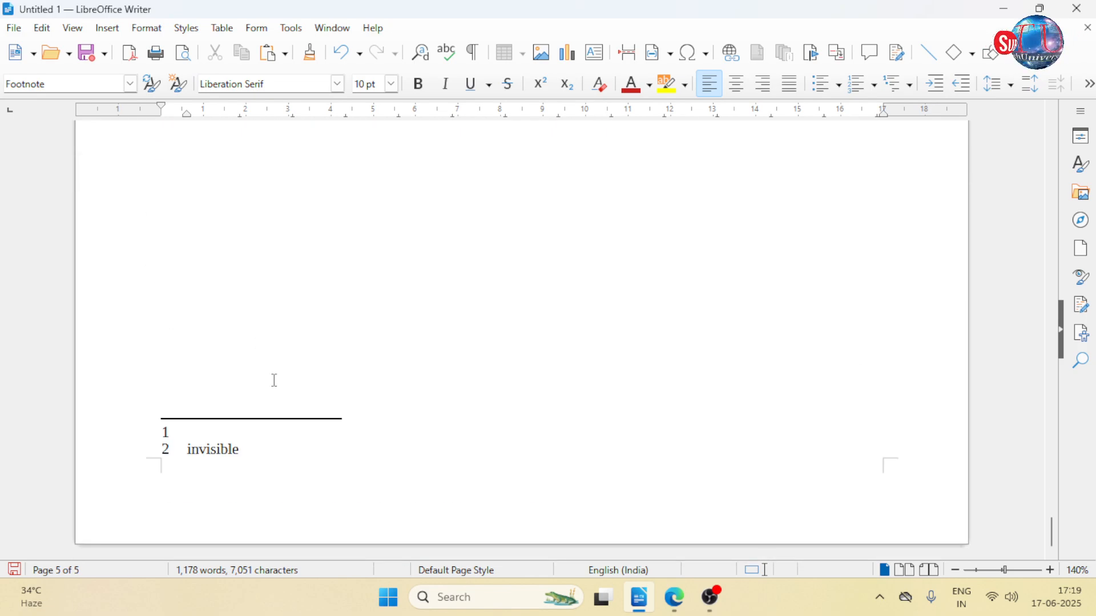
pyautogui.write('la')
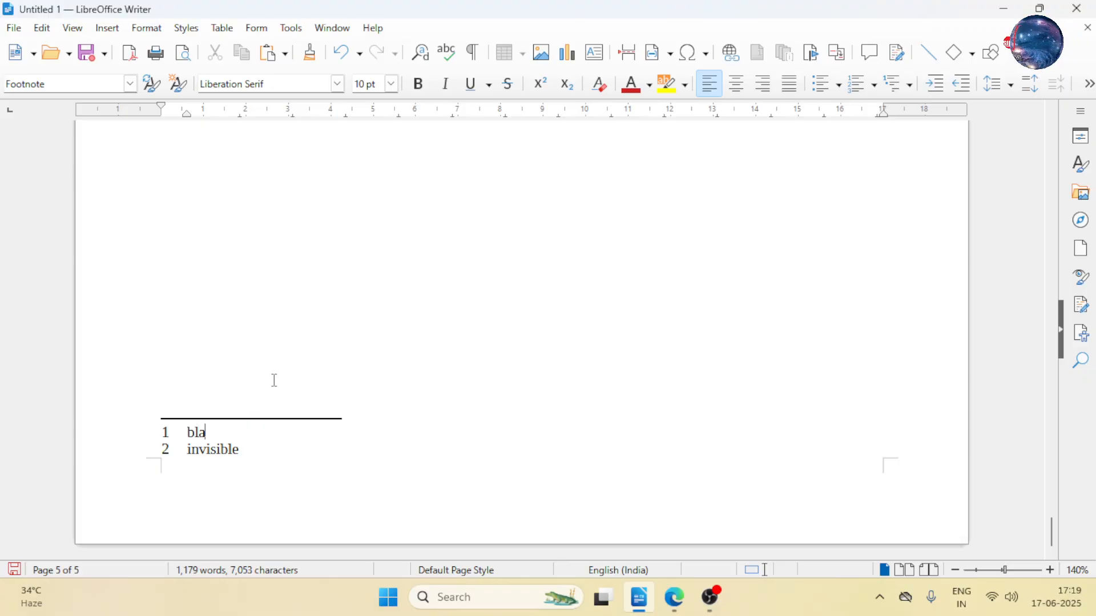
pyautogui.write('ck')
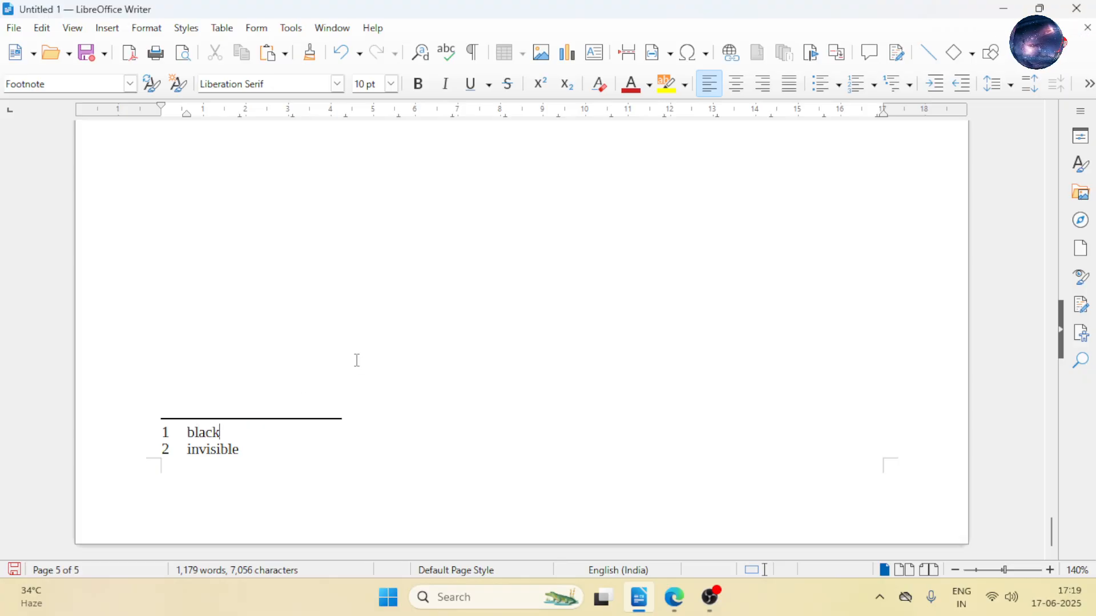
# - Undo the footnotes added after "dark" and "hide" in the story paragraph, including their texts
pyautogui.scroll(15, 357, 359)
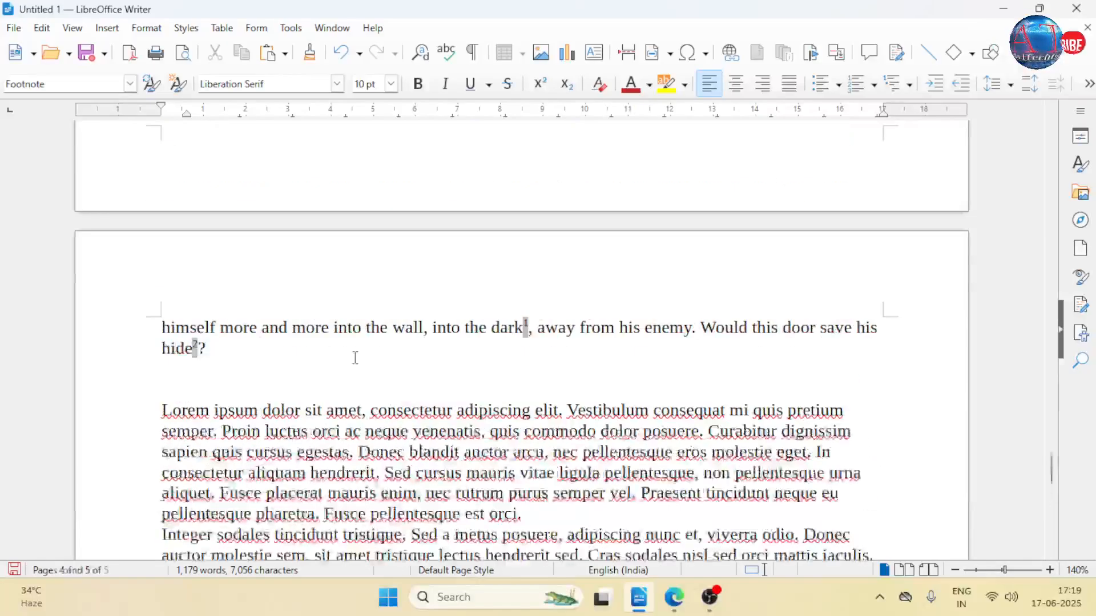
pyautogui.hotkey('ctrl', 'z')
pyautogui.hotkey('ctrl', 'z')
pyautogui.hotkey('ctrl', 'z')
pyautogui.hotkey('ctrl', 'z')
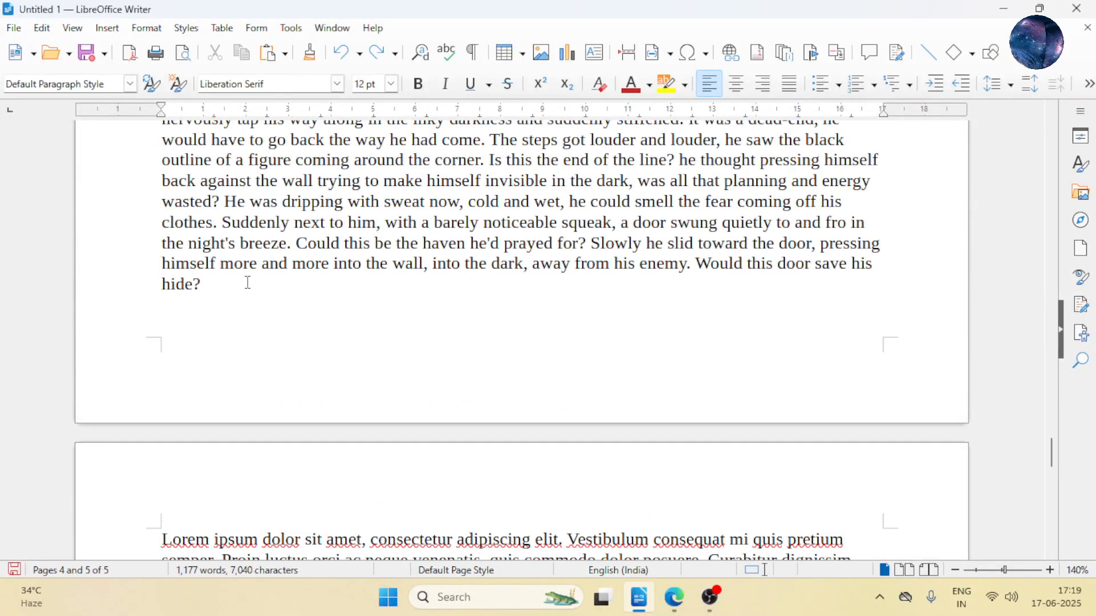
# - Try inserting an endnote right after "hide" at the end of the story paragraph, and undo it
pyautogui.click(112, 33)
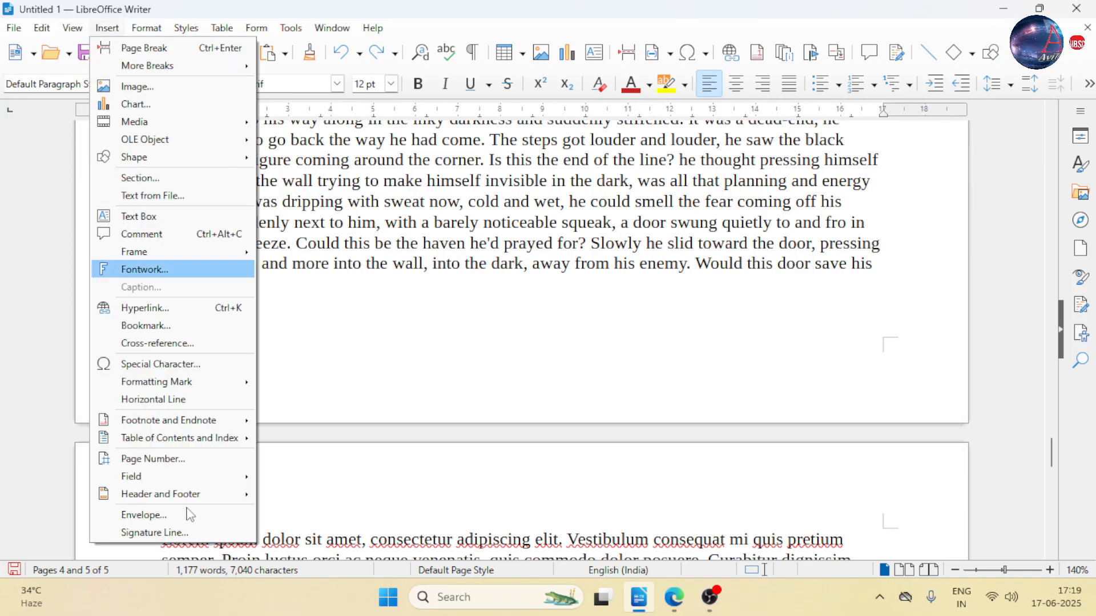
pyautogui.moveTo(246, 429)
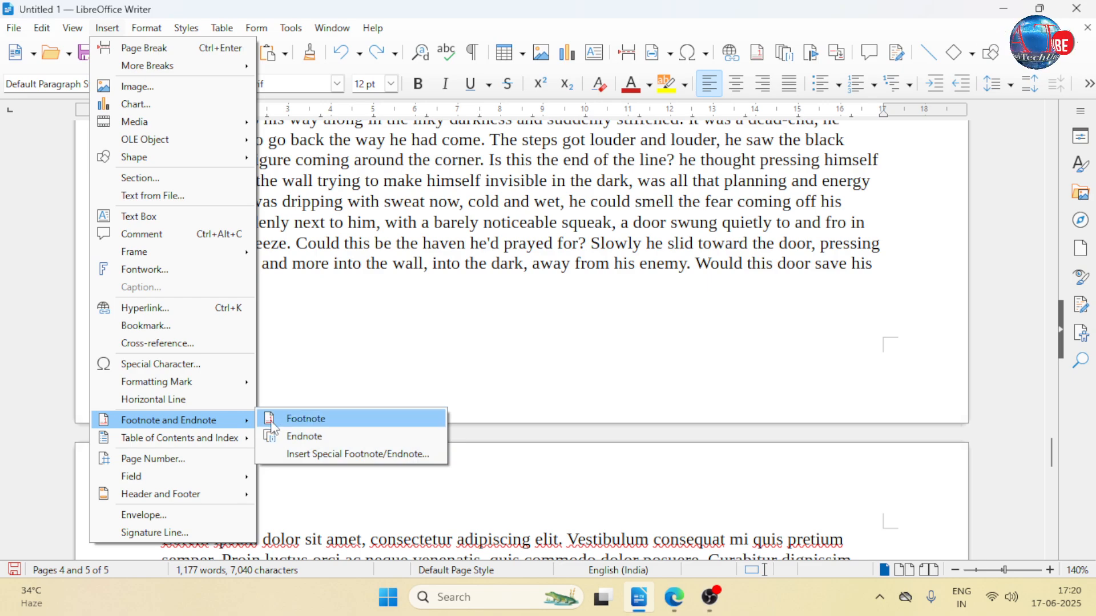
pyautogui.click(321, 437)
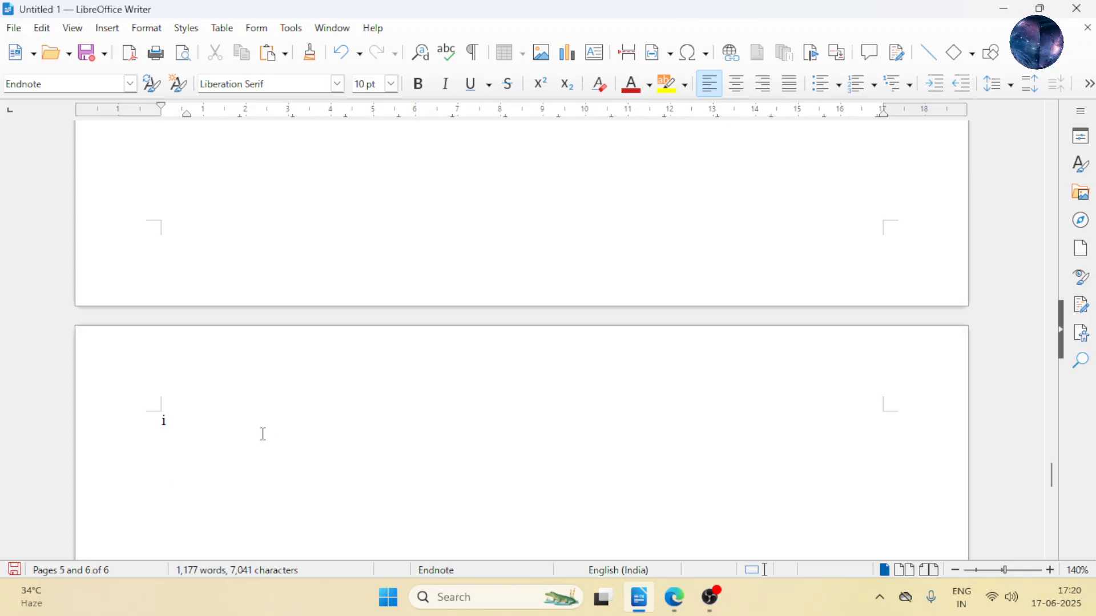
pyautogui.hotkey('ctrl', 'z')
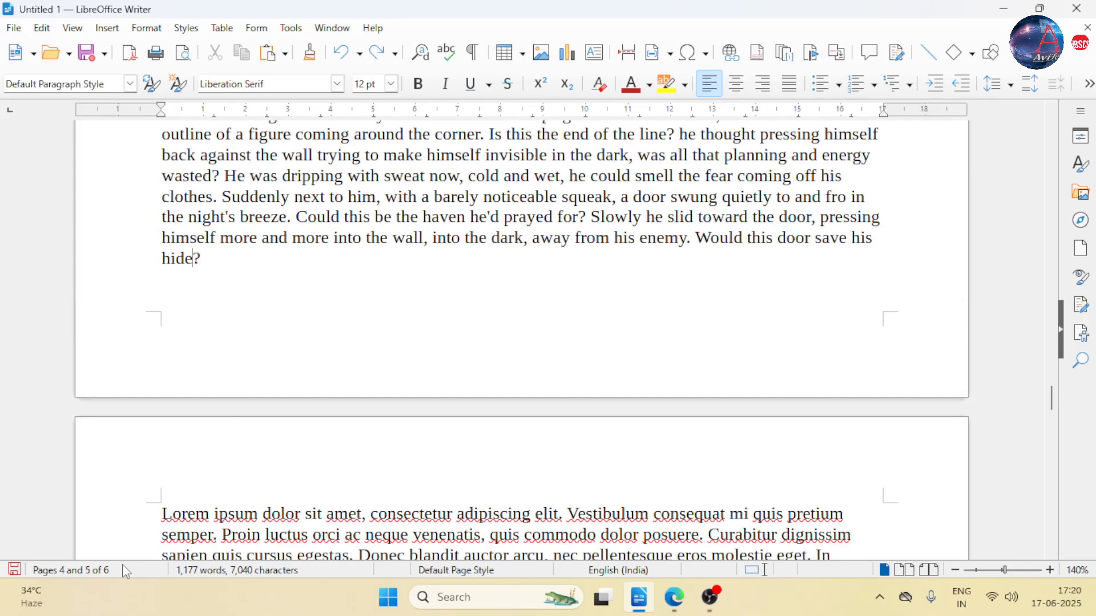
# - Look through the story paragraph, the Lorem ipsum page and the blank page at the end of the document
pyautogui.scroll(2, 372, 258)
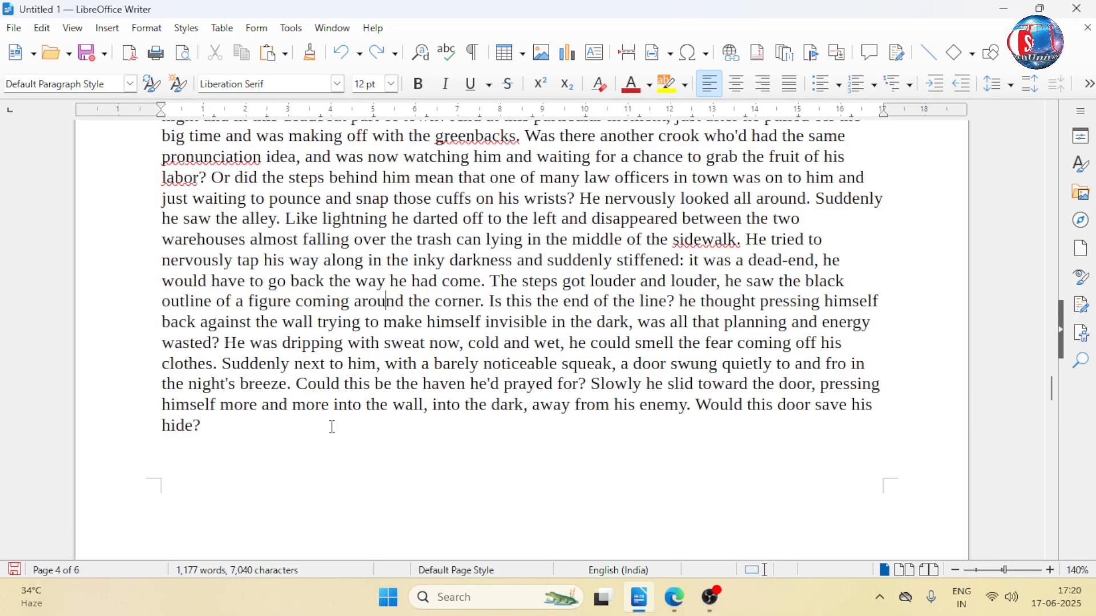
pyautogui.scroll(-8, 364, 435)
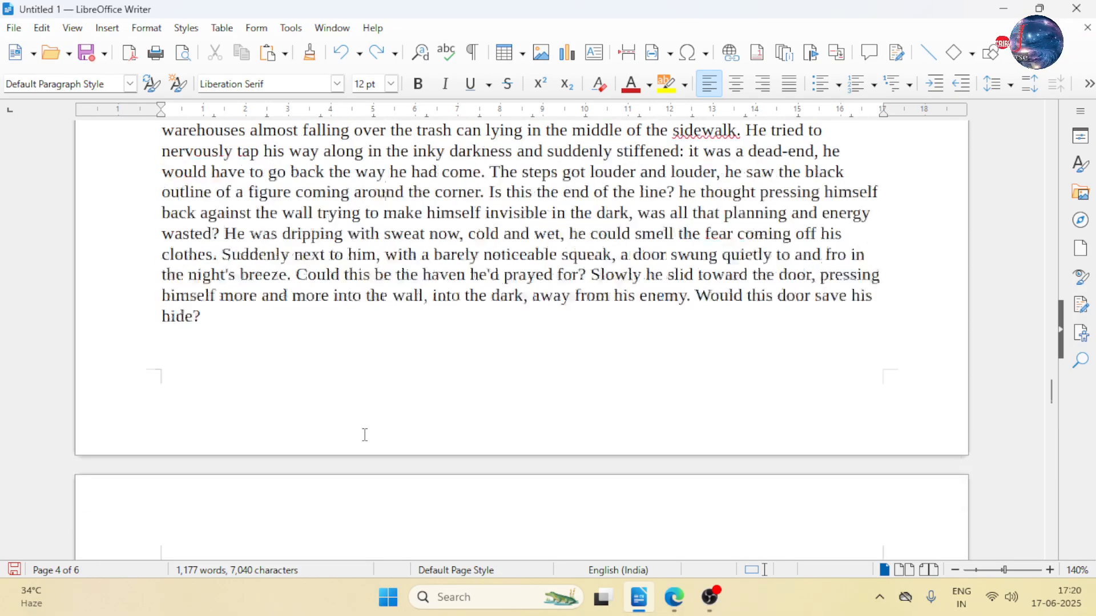
pyautogui.keyDown('ctrl'); pyautogui.scroll(-5, 421, 381); pyautogui.keyUp('ctrl')
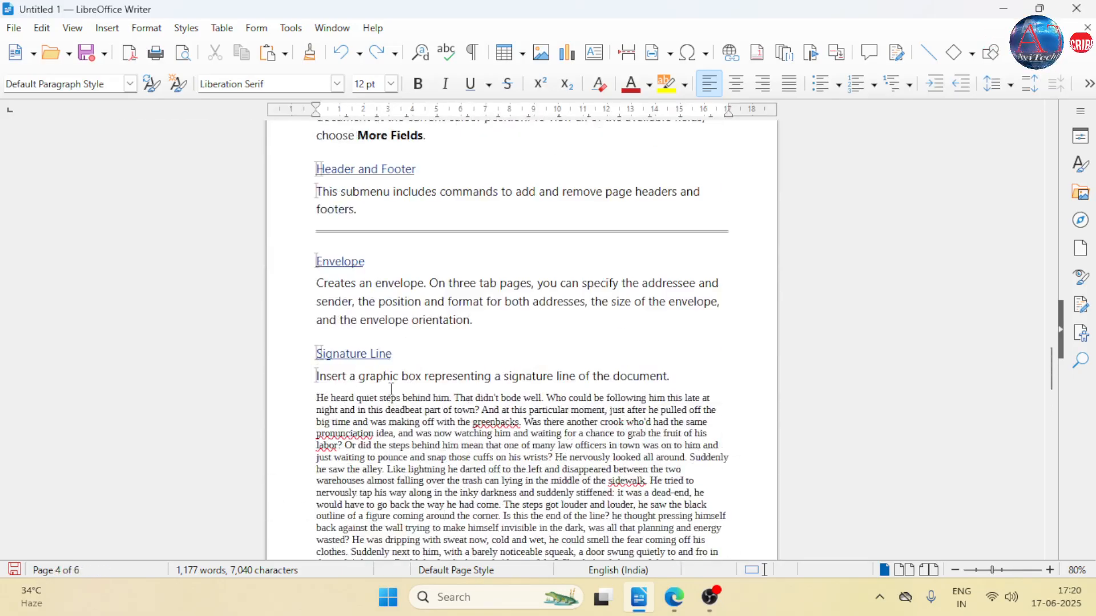
pyautogui.scroll(-3, 411, 378)
pyautogui.scroll(3, 423, 385)
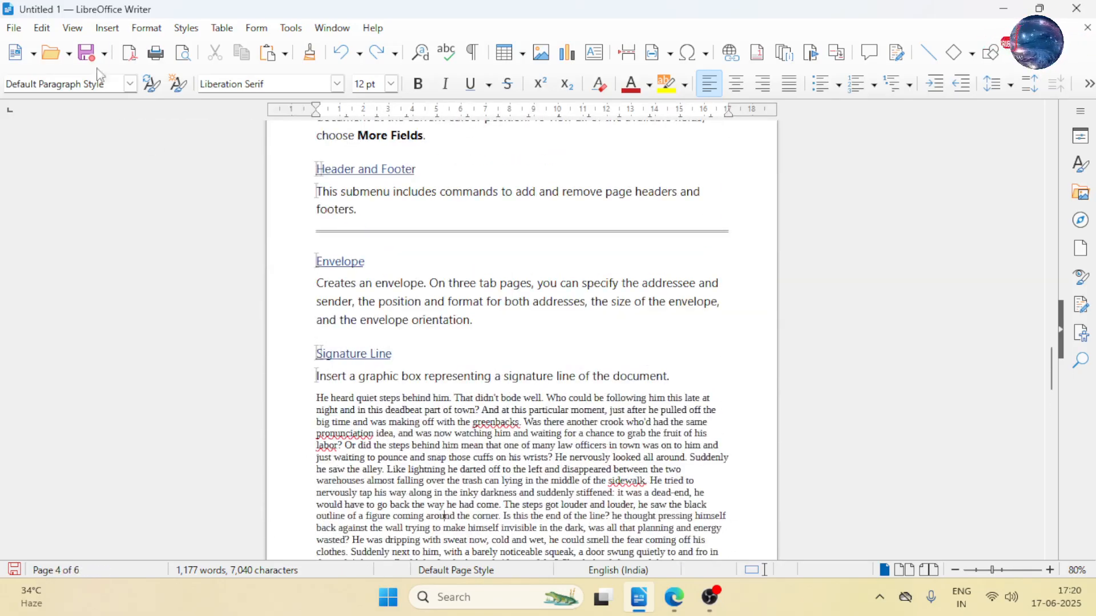
pyautogui.click(106, 28)
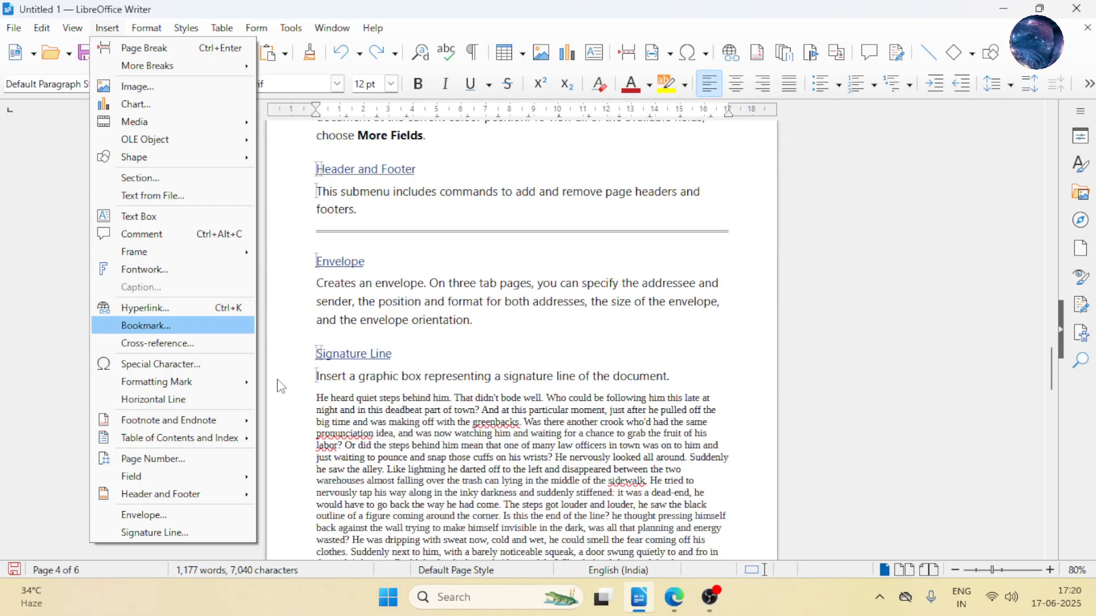
pyautogui.click(642, 423)
pyautogui.scroll(-10, 627, 411)
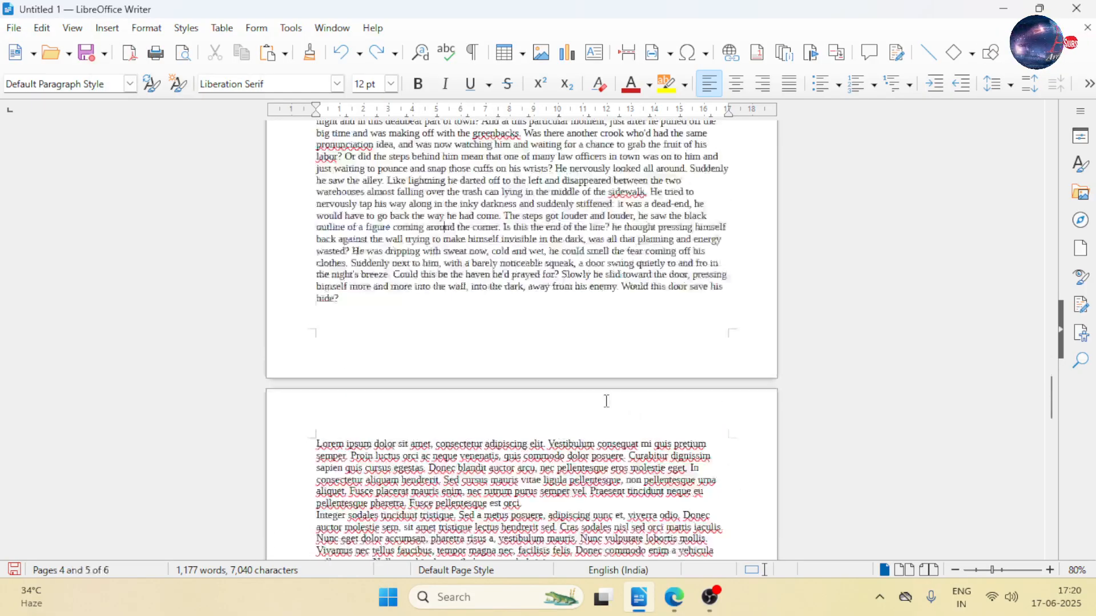
pyautogui.moveTo(1053, 422); pyautogui.dragTo(1040, 562)
pyautogui.scroll(5, 333, 232)
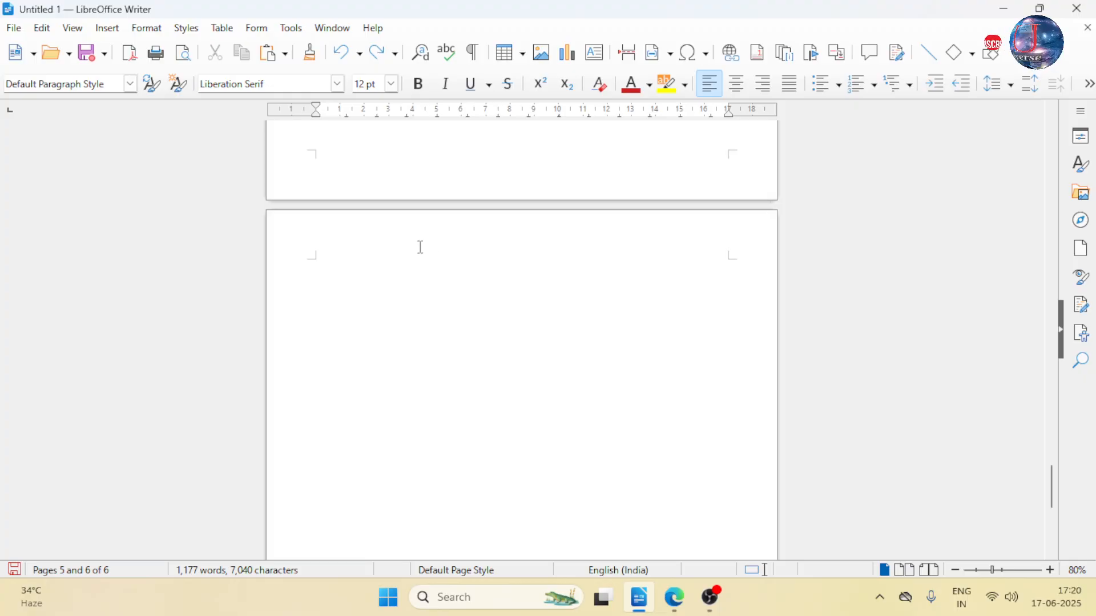
pyautogui.scroll(5, 407, 278)
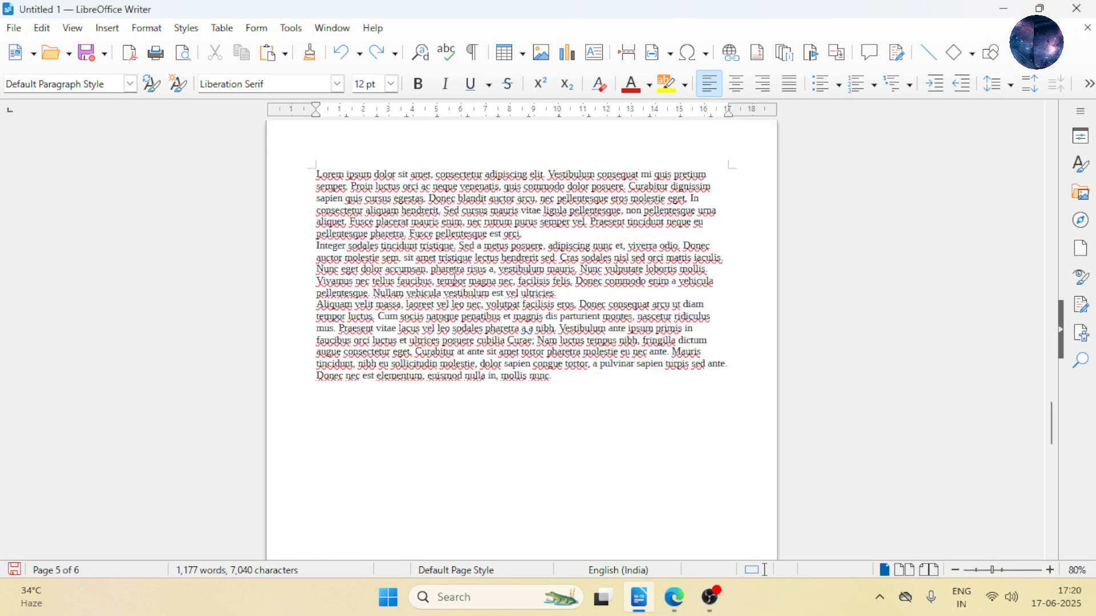
# - Delete the empty paragraph below the last Lorem ipsum paragraph to get rid of the blank page at the end
pyautogui.scroll(-5, 447, 324)
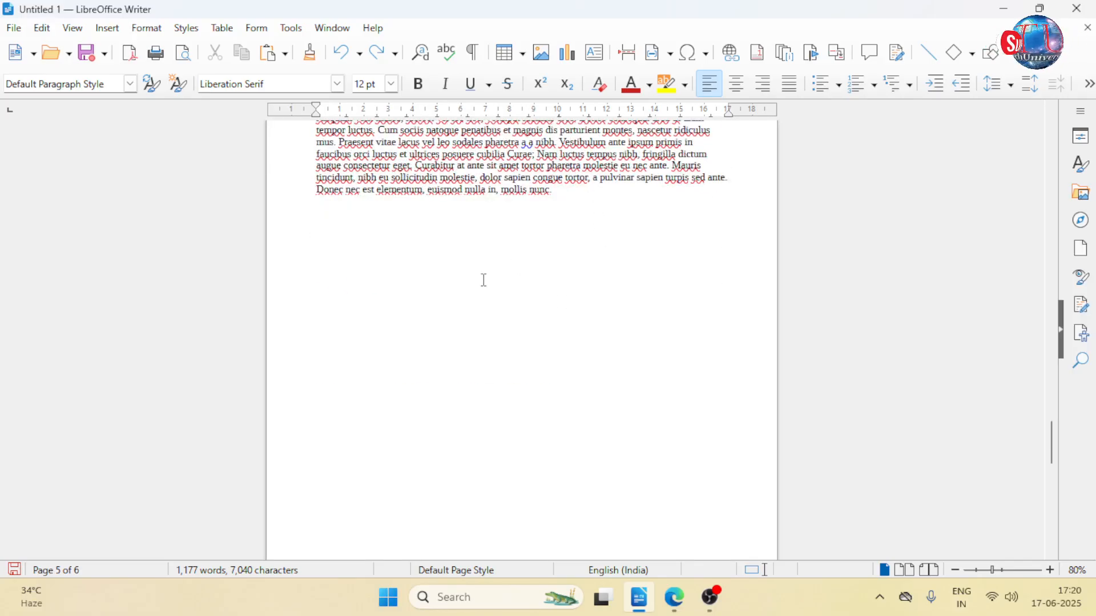
pyautogui.scroll(-20, 484, 281)
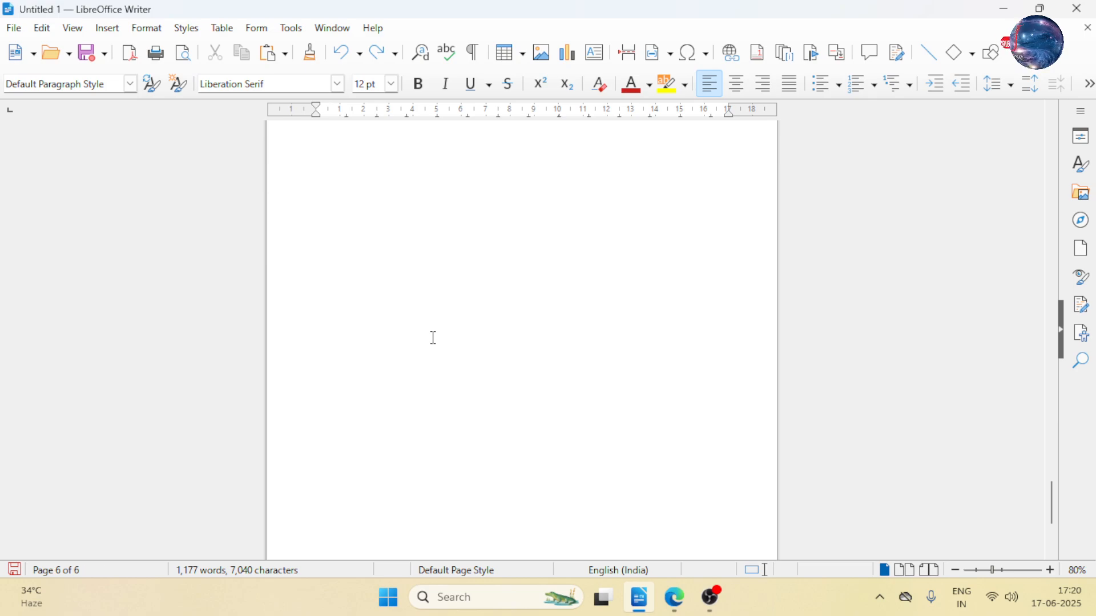
pyautogui.scroll(20, 432, 338)
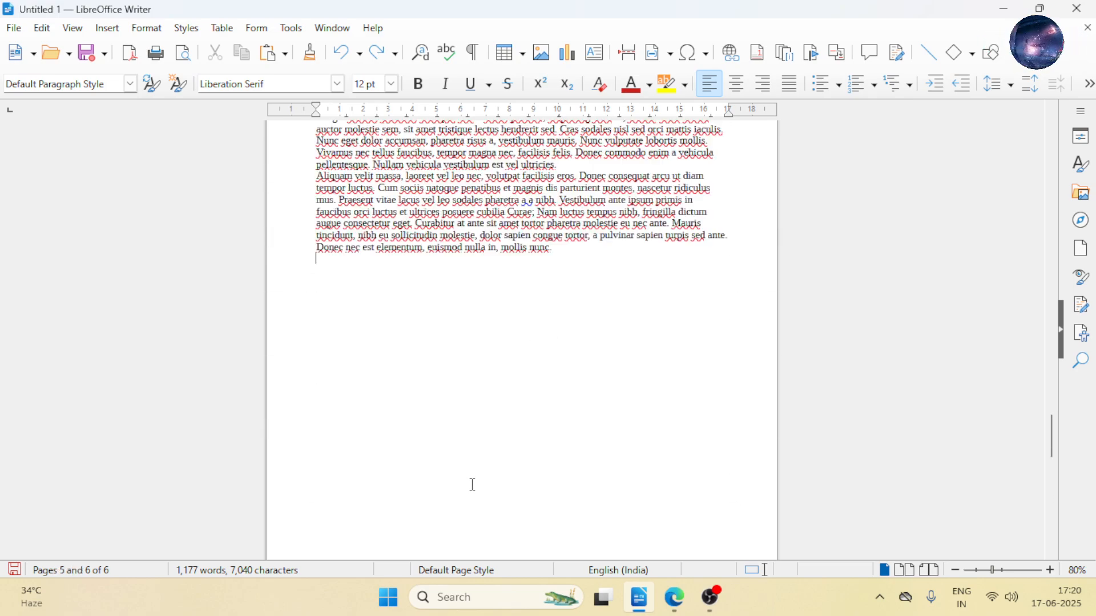
pyautogui.scroll(-10, 476, 473)
pyautogui.scroll(10, 514, 408)
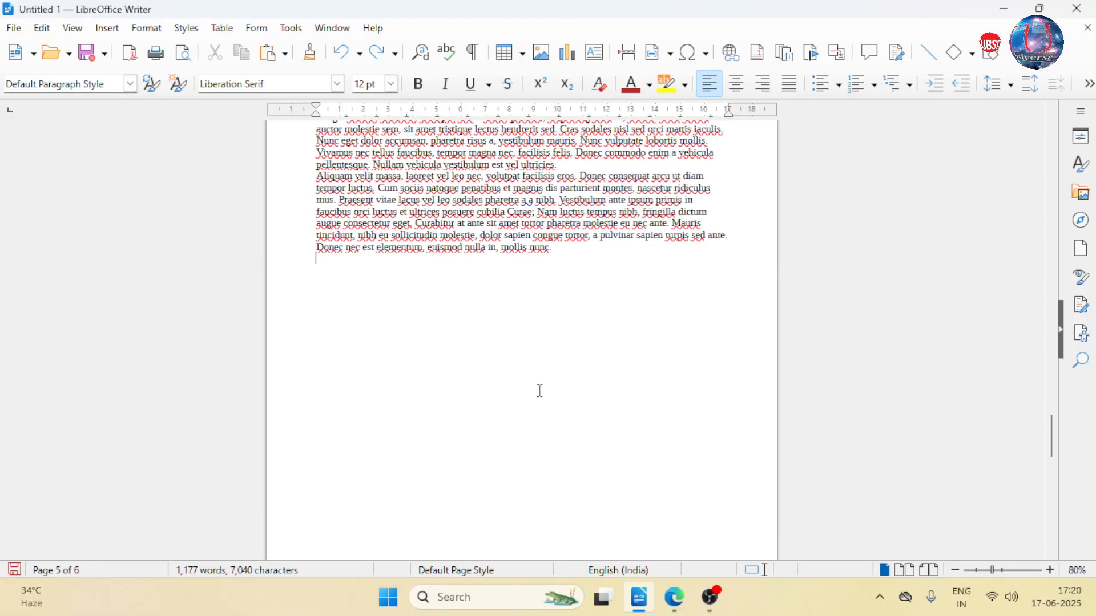
pyautogui.scroll(-10, 519, 369)
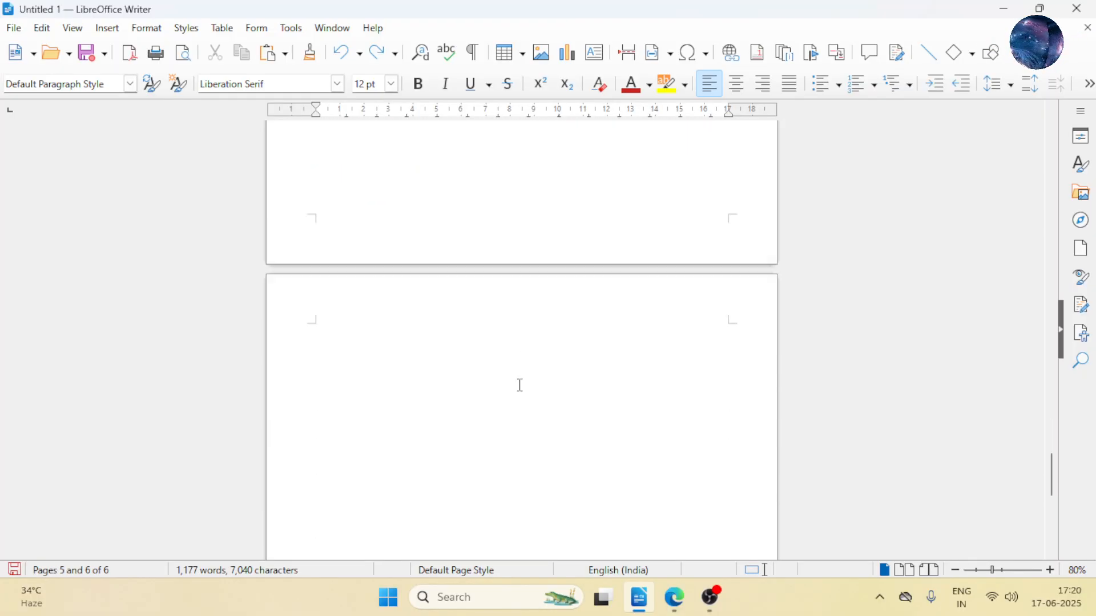
pyautogui.scroll(10, 464, 423)
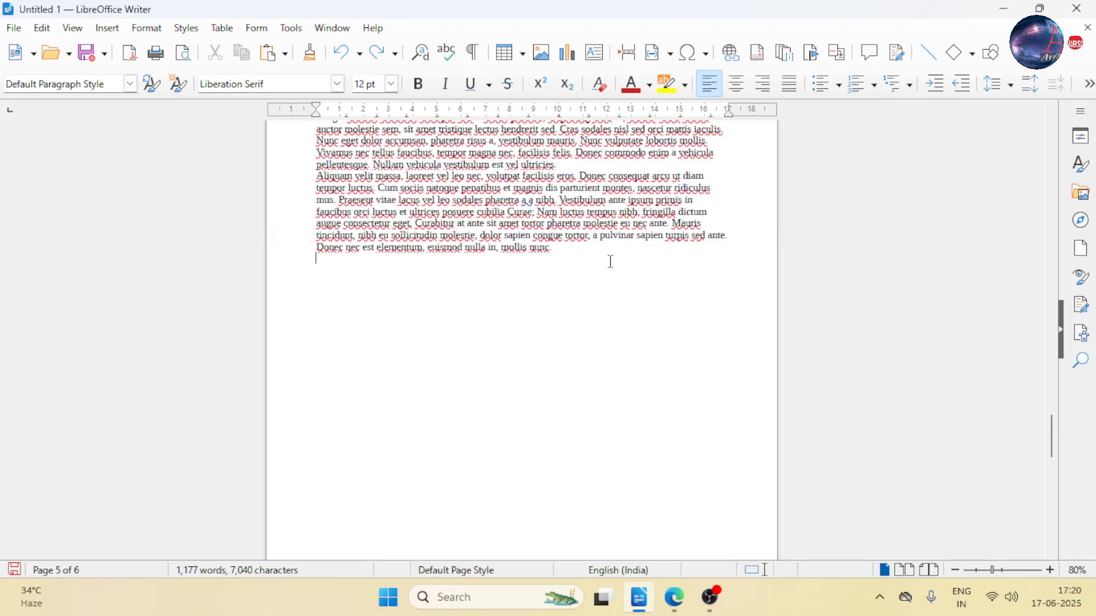
pyautogui.press('Delete')
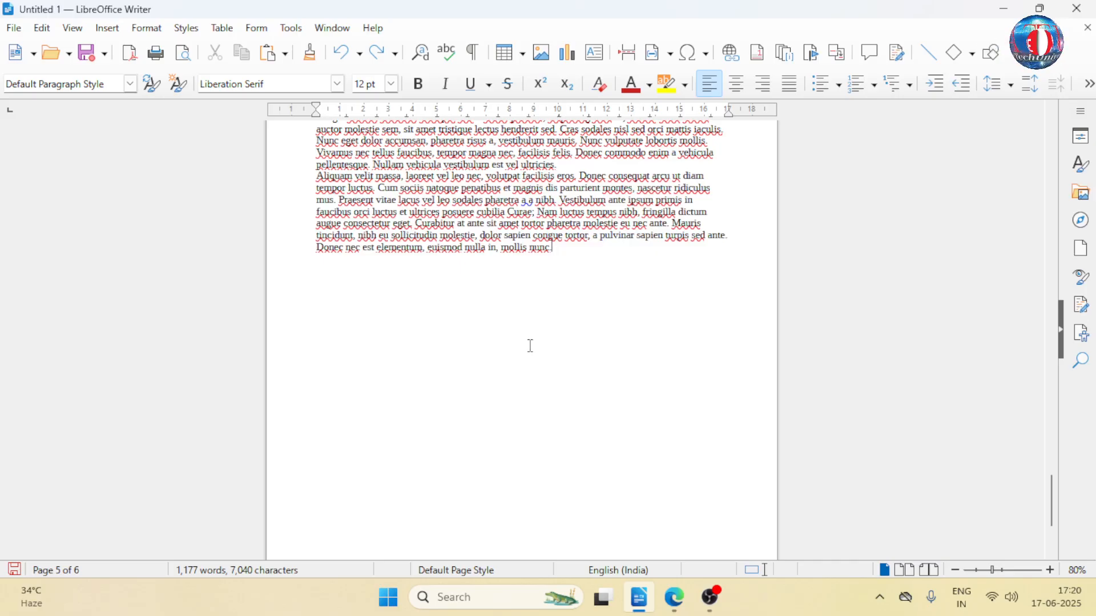
pyautogui.scroll(-3, 529, 345)
pyautogui.scroll(2, 491, 356)
pyautogui.scroll(-1, 516, 356)
pyautogui.scroll(3, 513, 357)
pyautogui.scroll(1, 539, 349)
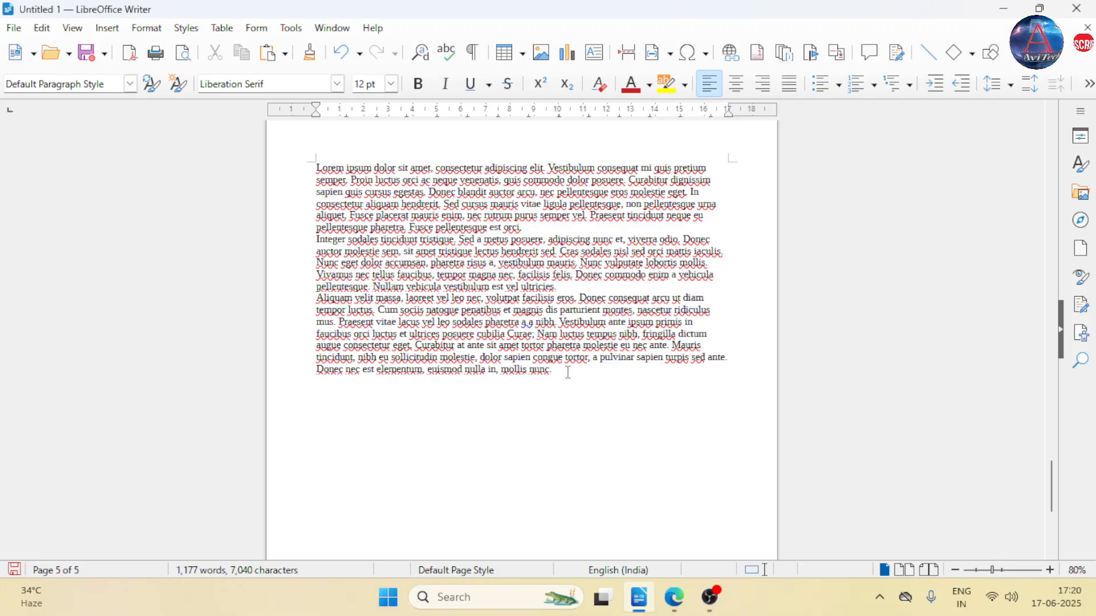
# - Insert an endnote right after "hide" at the end of the story paragraph, with the text "Invisible"
pyautogui.scroll(15, 566, 358)
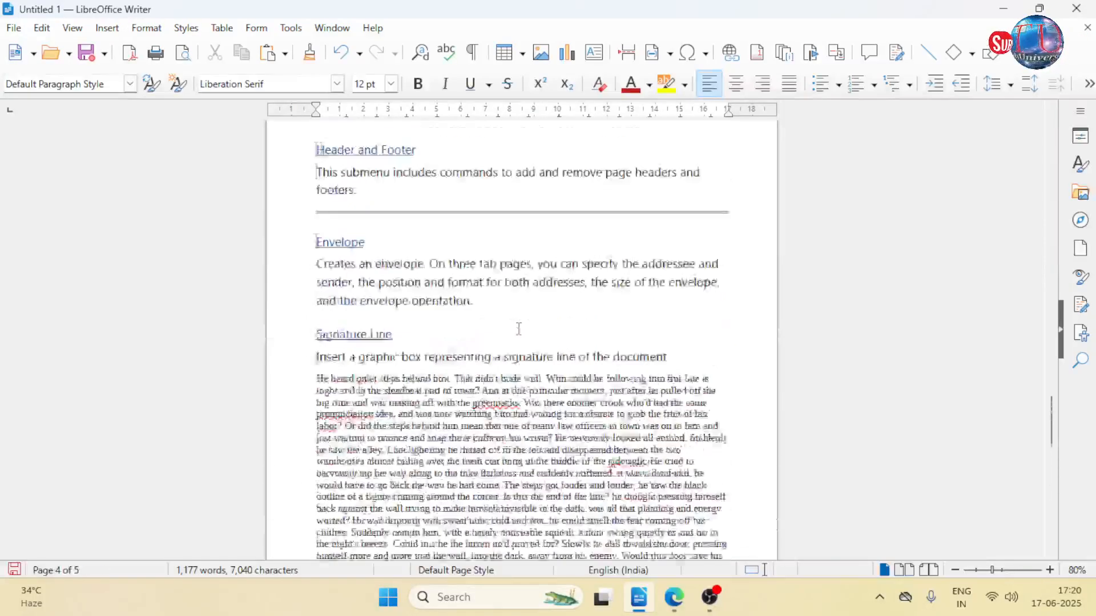
pyautogui.keyDown('ctrl'); pyautogui.scroll(6, 540, 354); pyautogui.keyUp('ctrl')
pyautogui.scroll(-10, 534, 351)
pyautogui.scroll(3, 526, 350)
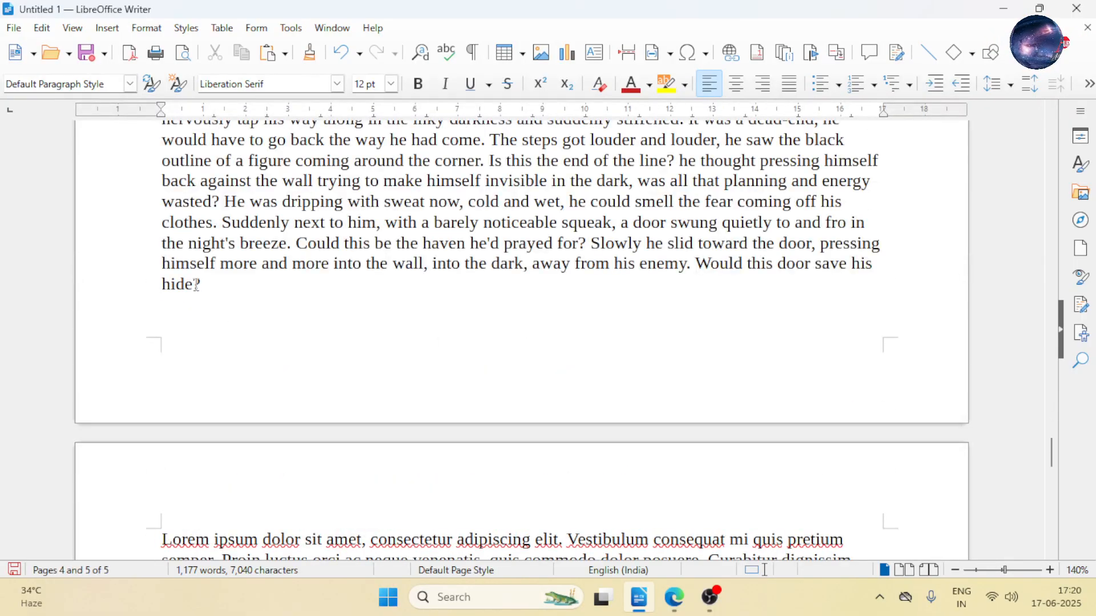
pyautogui.click(112, 29)
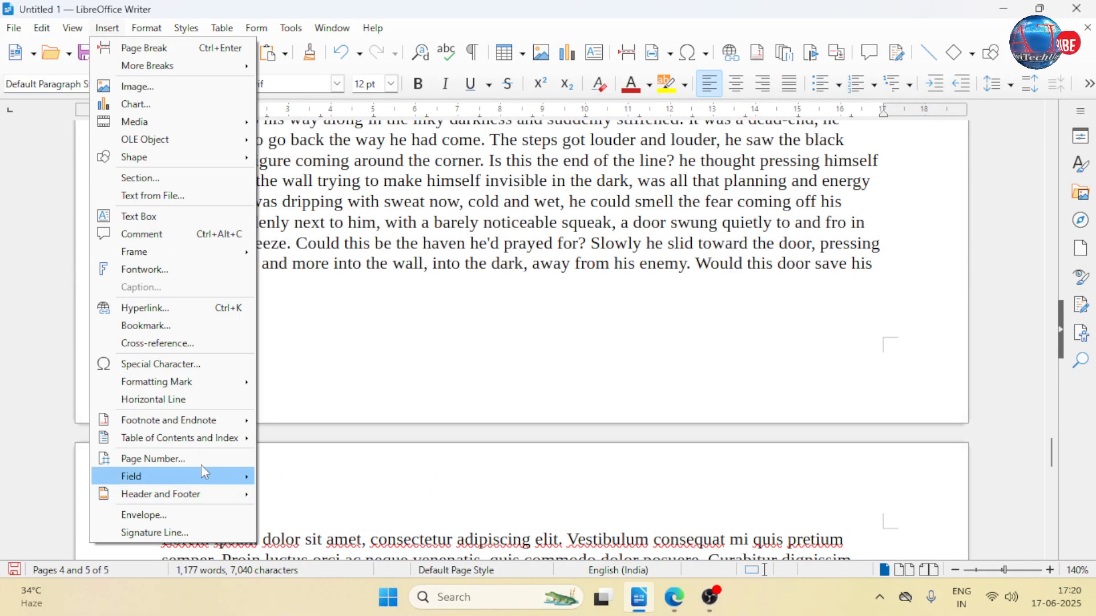
pyautogui.moveTo(195, 430)
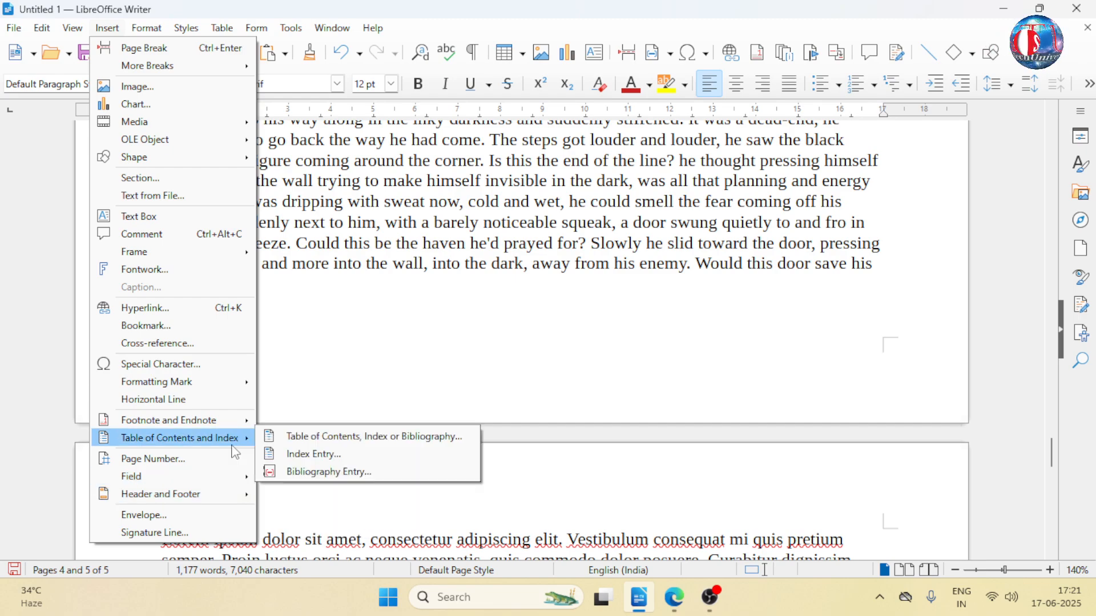
pyautogui.moveTo(234, 421)
pyautogui.click(285, 437)
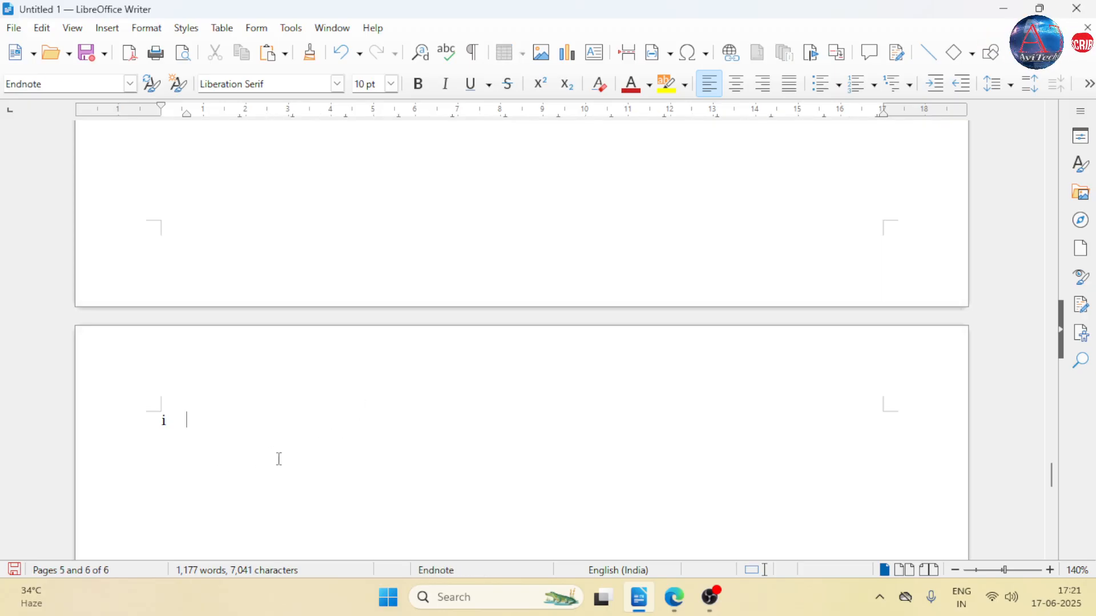
pyautogui.write('inv')
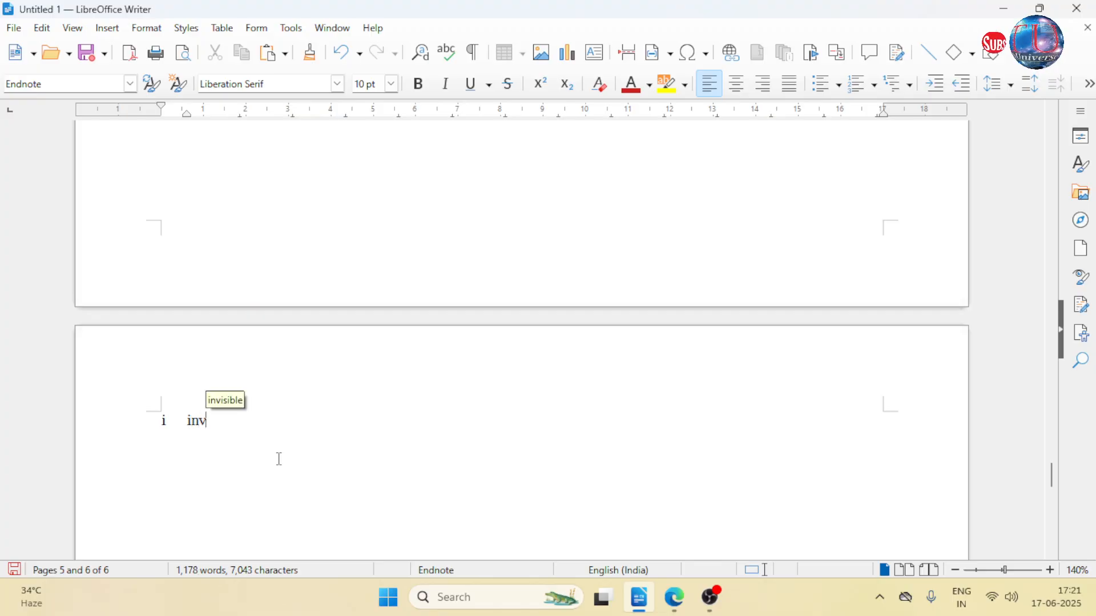
pyautogui.write('i')
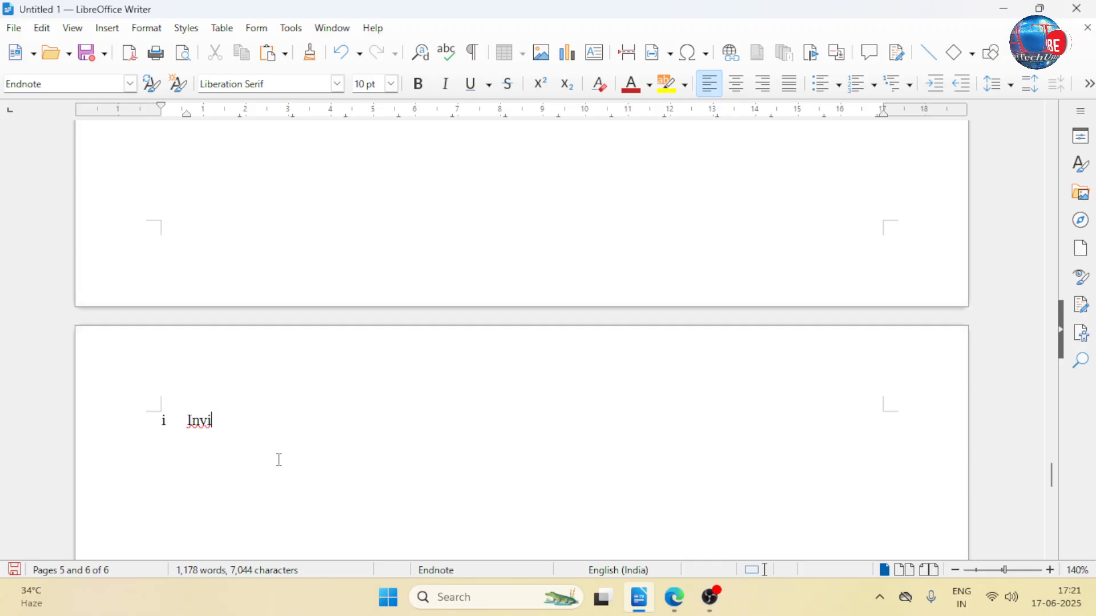
pyautogui.write(' sa')
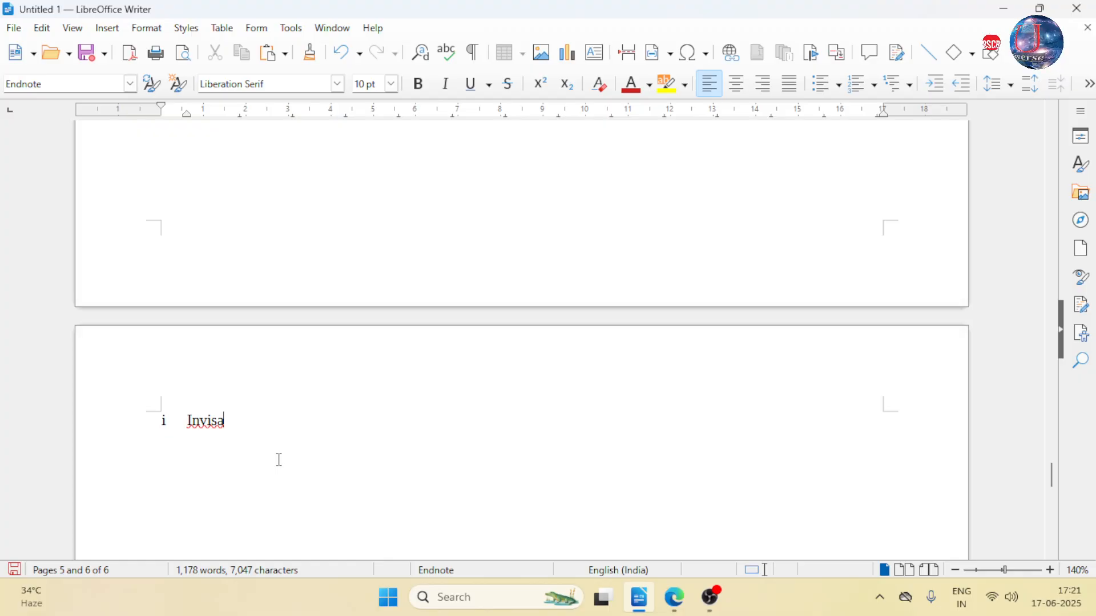
pyautogui.press('BackSpace')
pyautogui.write('ible')
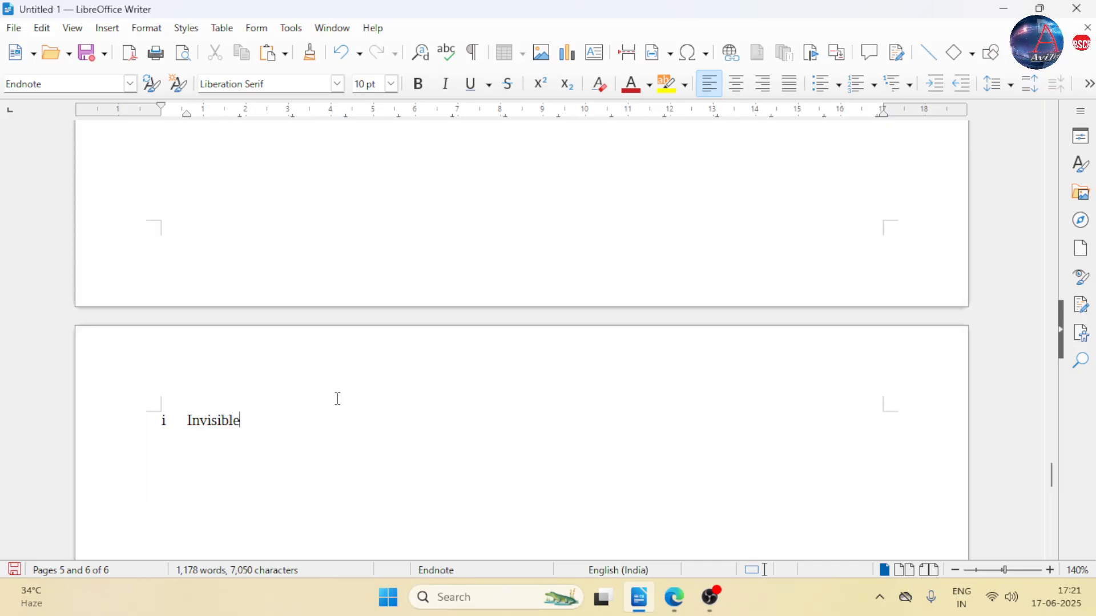
# - Examine the endnote page at the end of the document and the endnote mark after "hide" in the story paragraph
pyautogui.scroll(1, 330, 418)
pyautogui.scroll(-6, 293, 409)
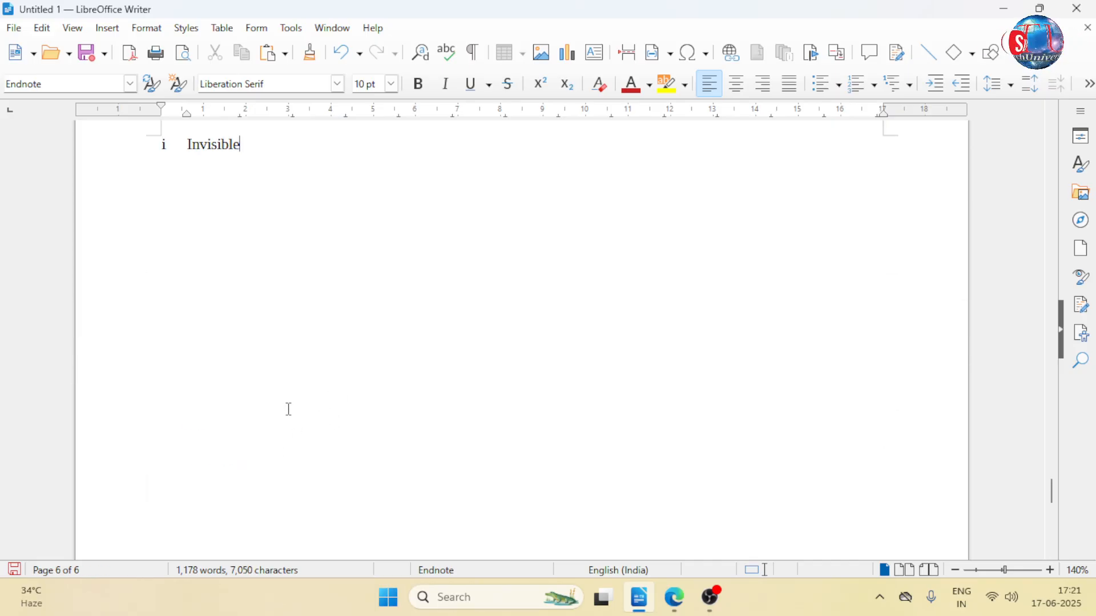
pyautogui.scroll(1, 331, 399)
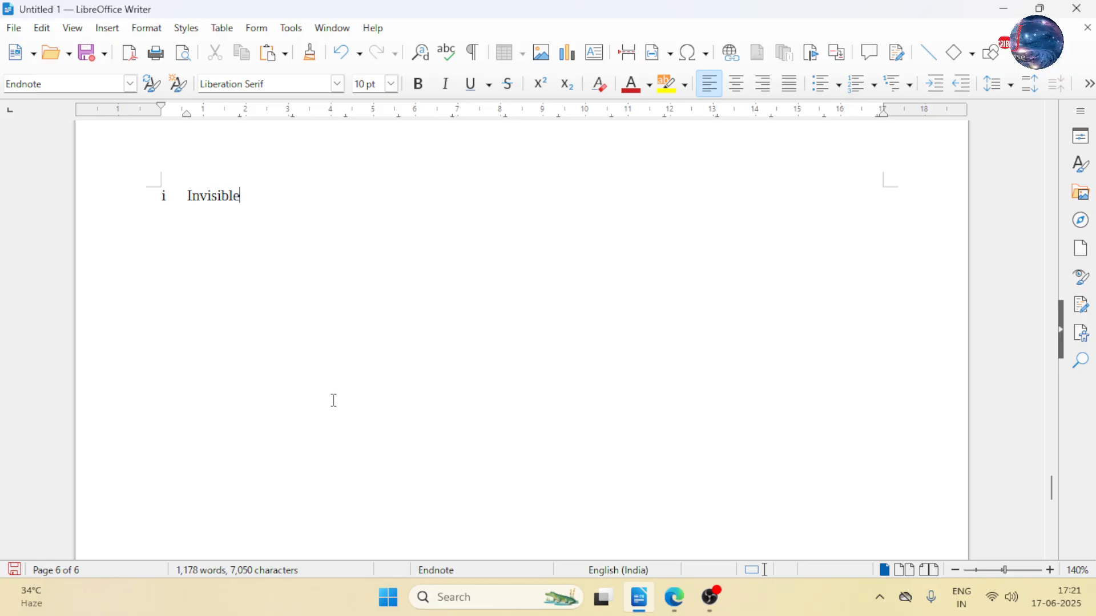
pyautogui.scroll(6, 335, 401)
pyautogui.scroll(15, 337, 400)
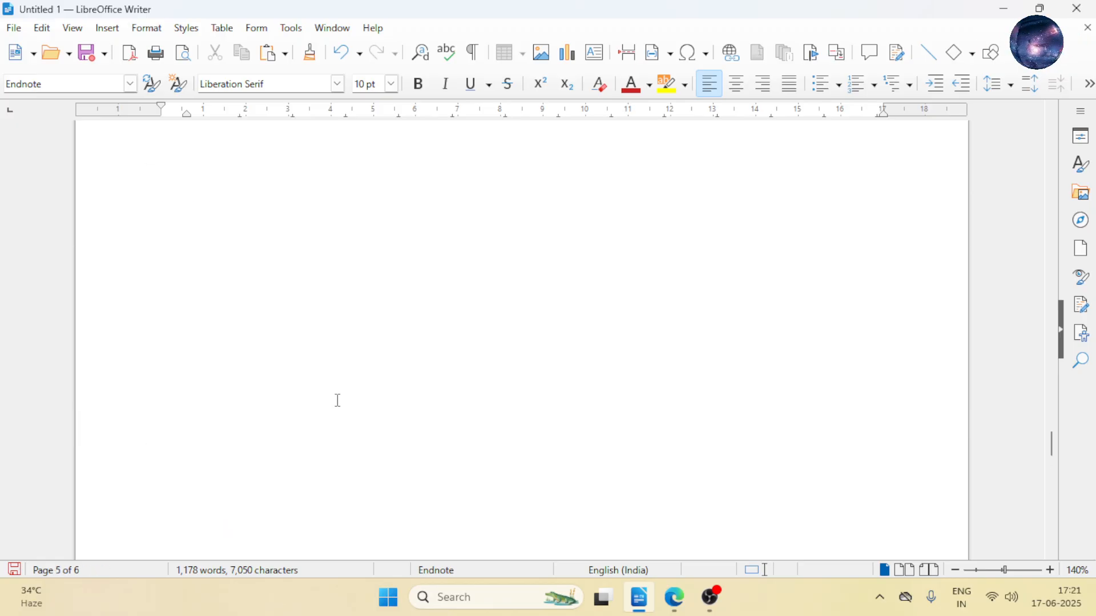
pyautogui.click(107, 28)
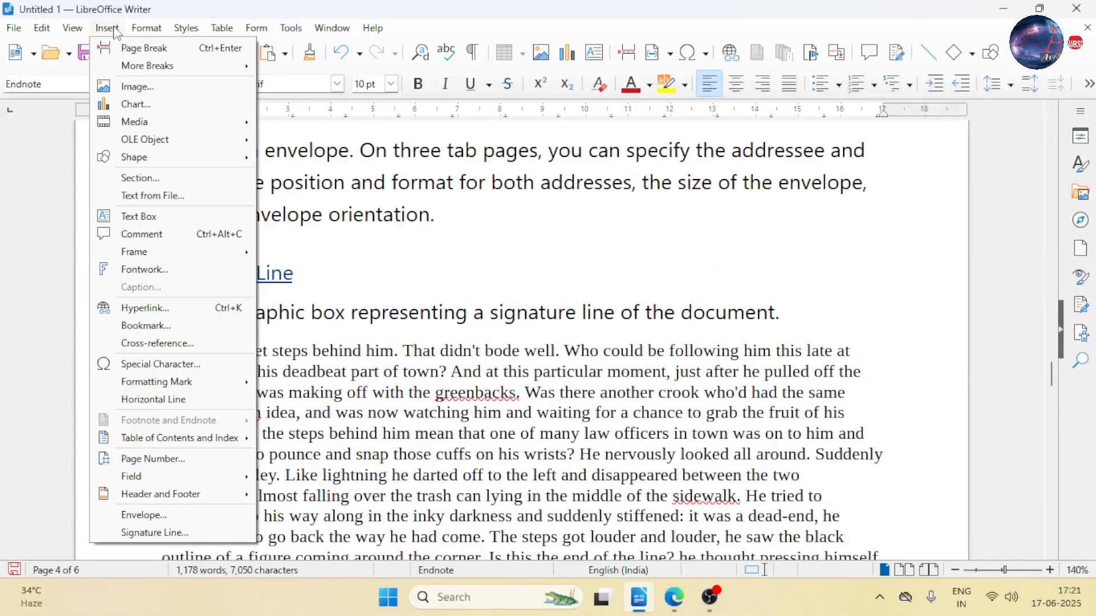
pyautogui.click(397, 372)
pyautogui.scroll(-12, 394, 388)
pyautogui.scroll(-6, 249, 431)
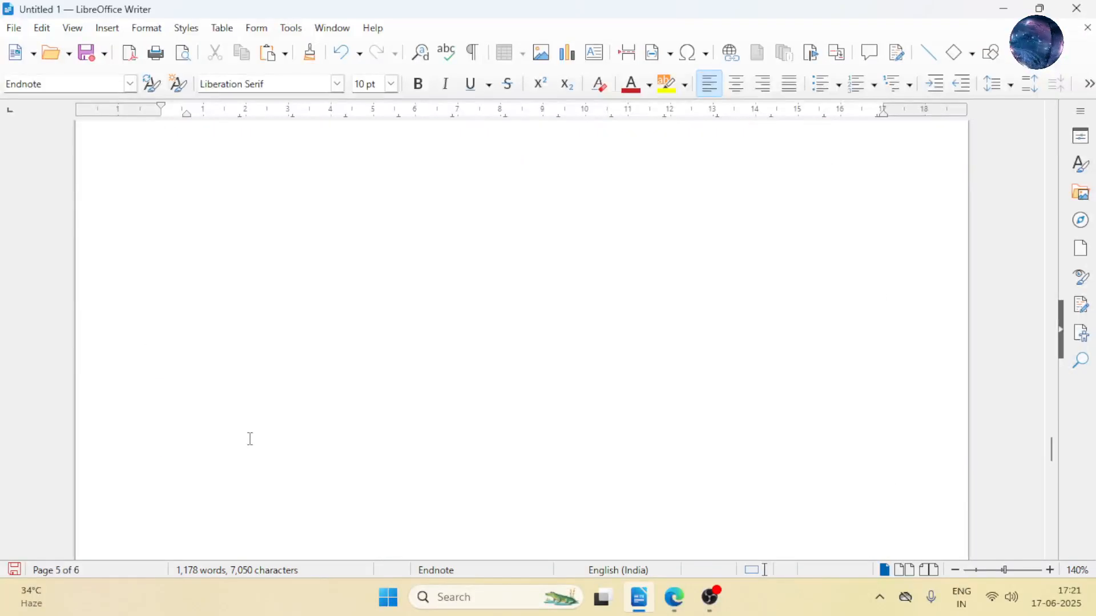
pyautogui.scroll(12, 272, 419)
pyautogui.scroll(-3, 423, 388)
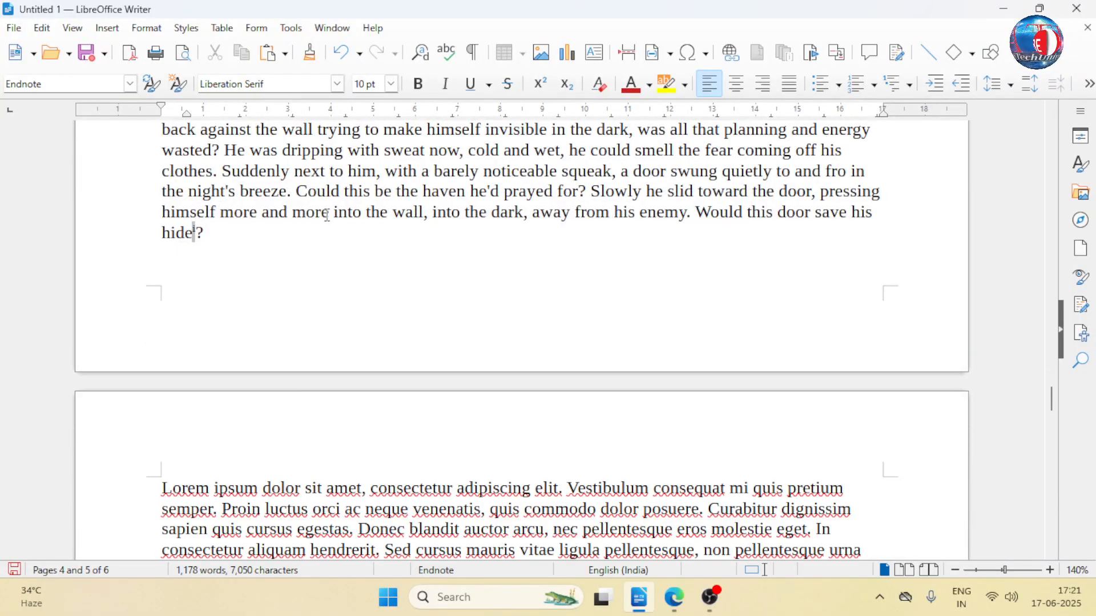
# - Undo the endnote added after "hide" in the story paragraph, including its text
pyautogui.hotkey('ctrl', 'z')
pyautogui.hotkey('ctrl', 'z')
pyautogui.hotkey('ctrl', 'z')
pyautogui.hotkey('ctrl', 'z')
pyautogui.hotkey('ctrl', 'z')
pyautogui.hotkey('ctrl', 'z')
pyautogui.hotkey('ctrl', 'z')
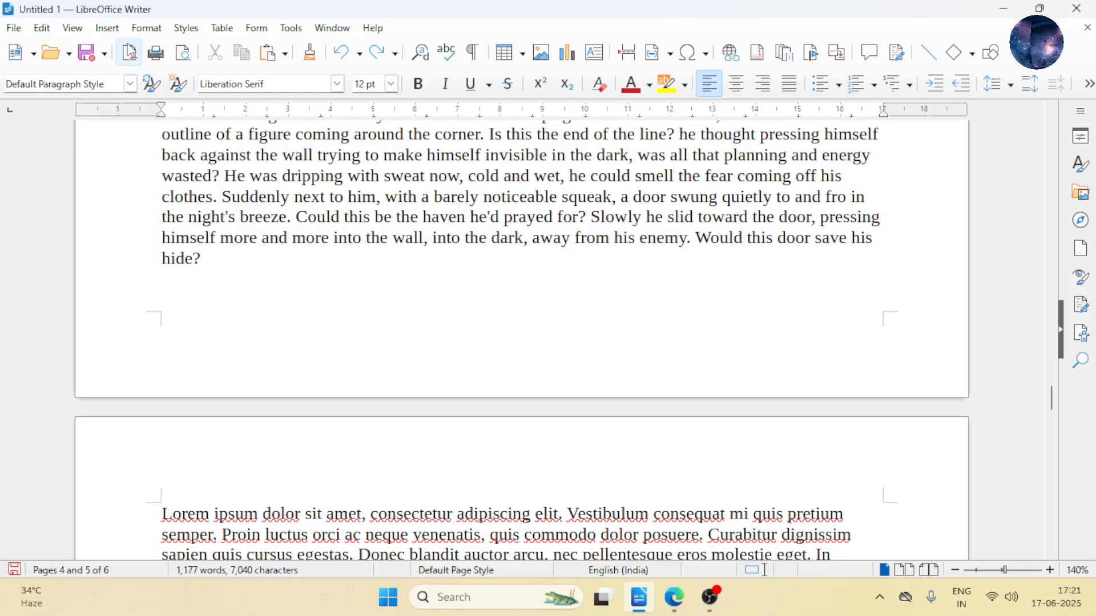
# - Try setting up a special footnote after "hide" with the custom character "a", and dismiss it without inserting
pyautogui.click(107, 28)
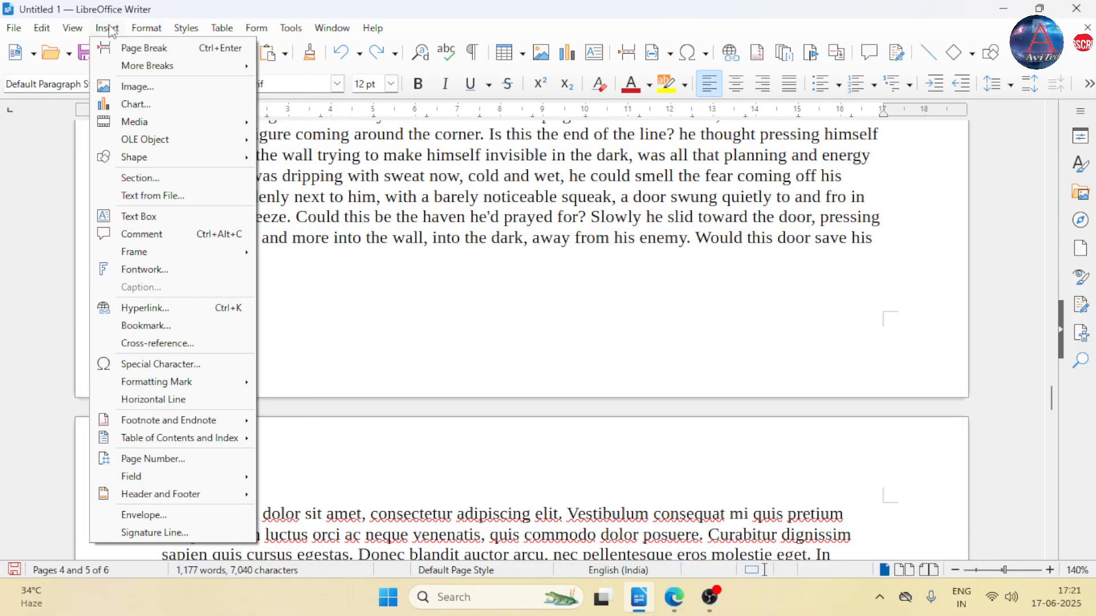
pyautogui.moveTo(228, 421)
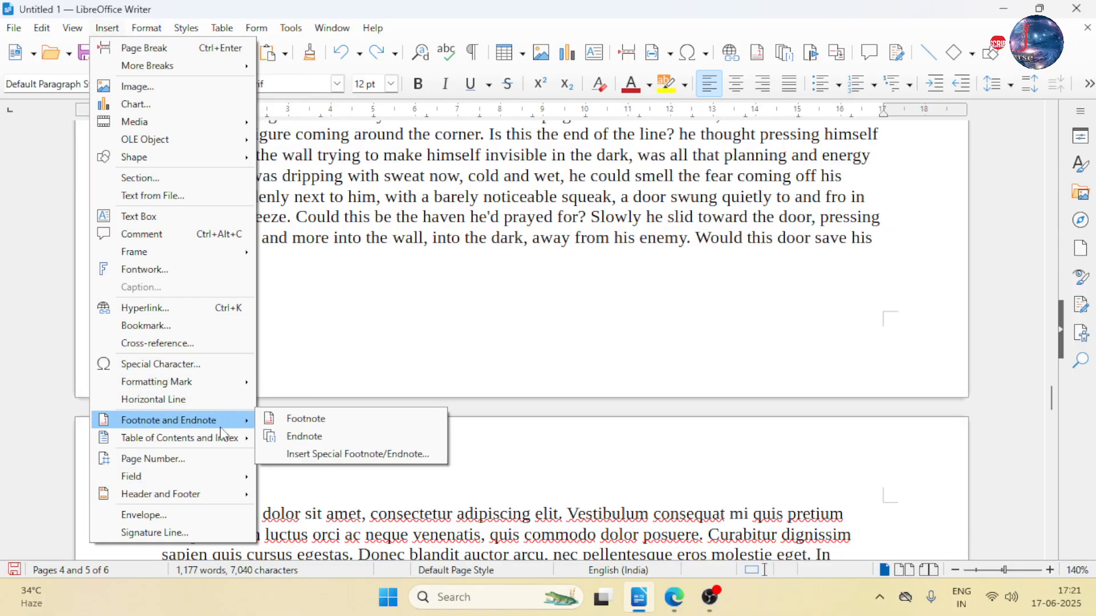
pyautogui.click(359, 456)
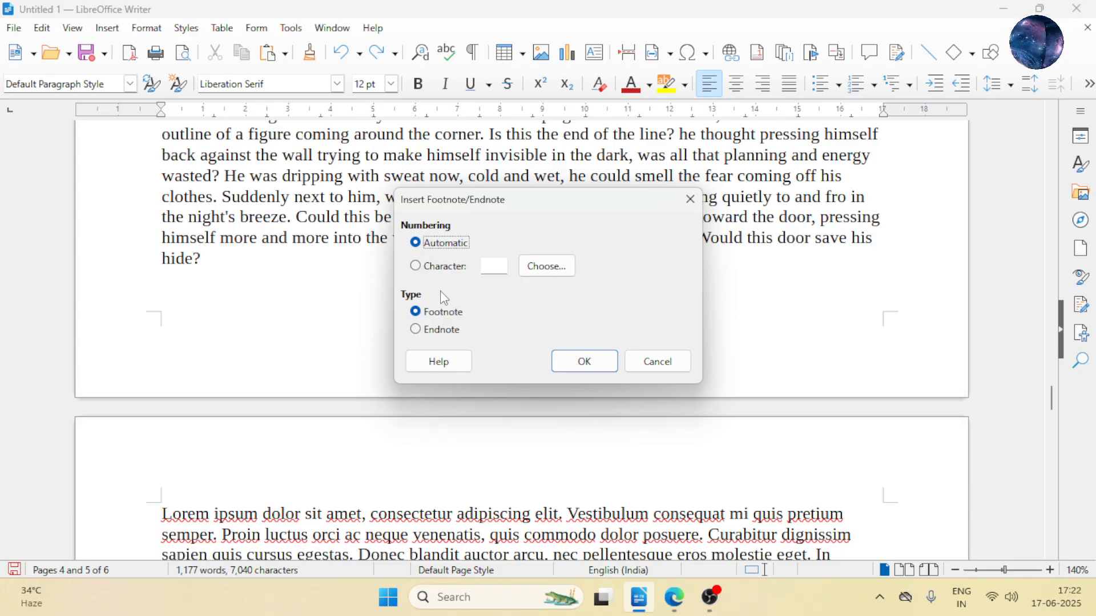
pyautogui.click(484, 268)
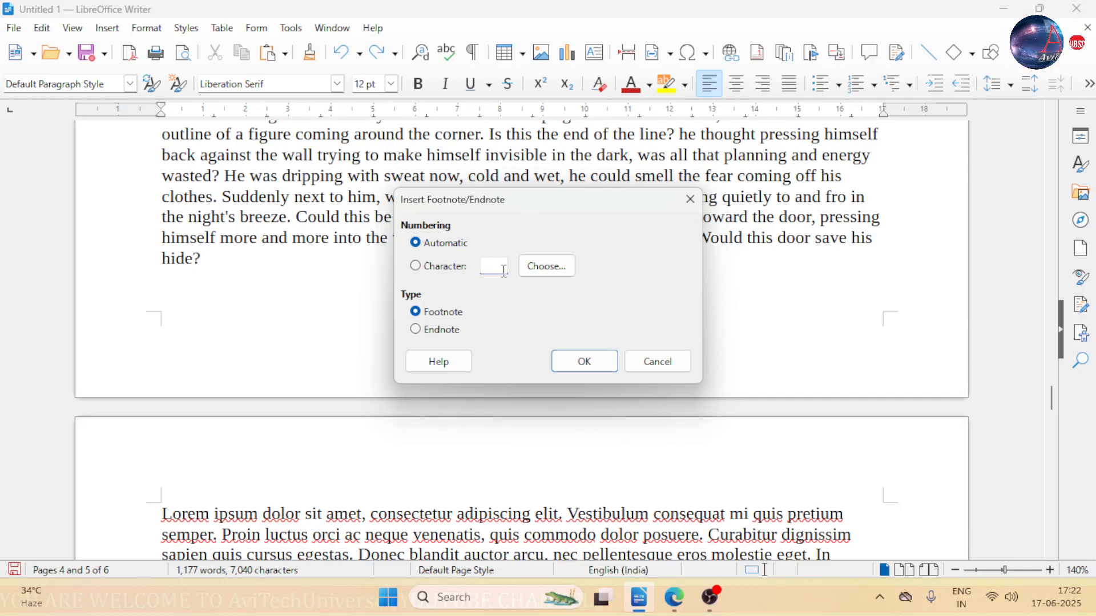
pyautogui.click(539, 269)
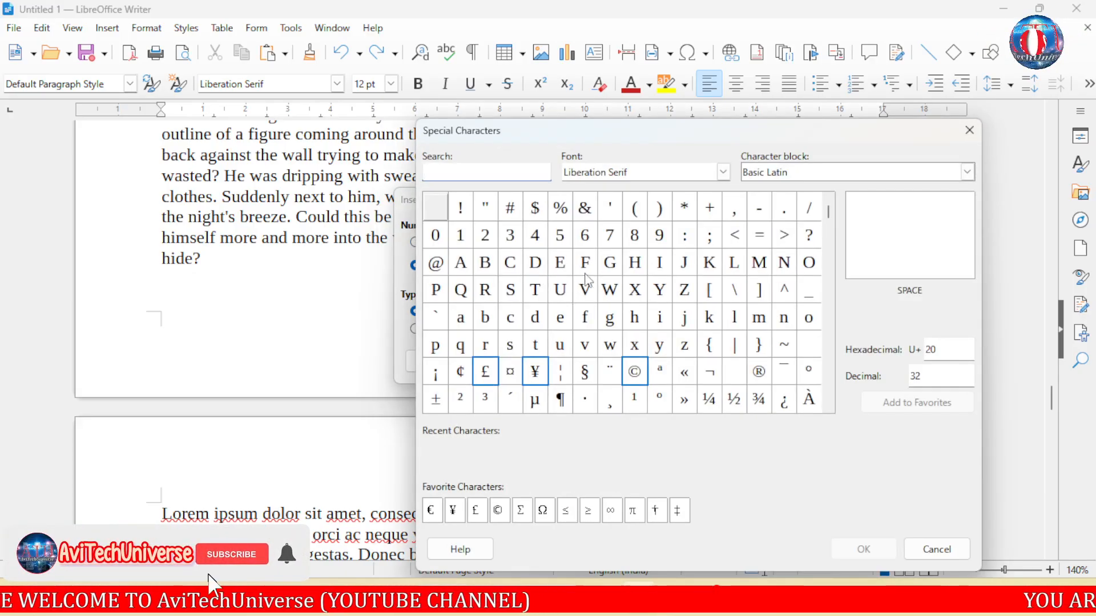
pyautogui.press('Escape')
pyautogui.click(504, 268)
pyautogui.write('a')
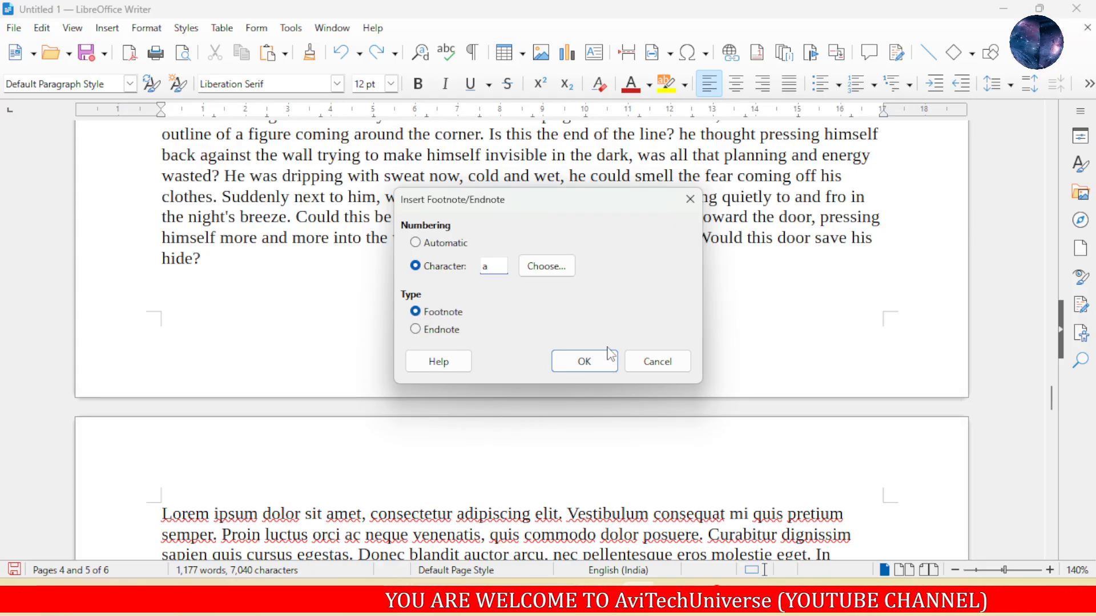
pyautogui.click(689, 198)
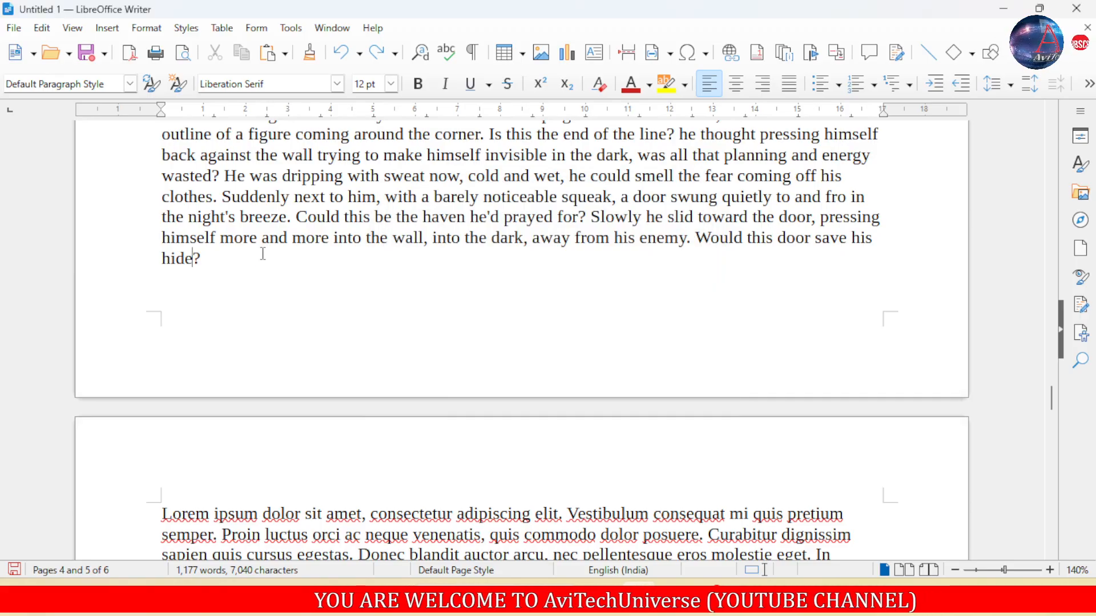
pyautogui.scroll(2, 255, 259)
pyautogui.click(107, 28)
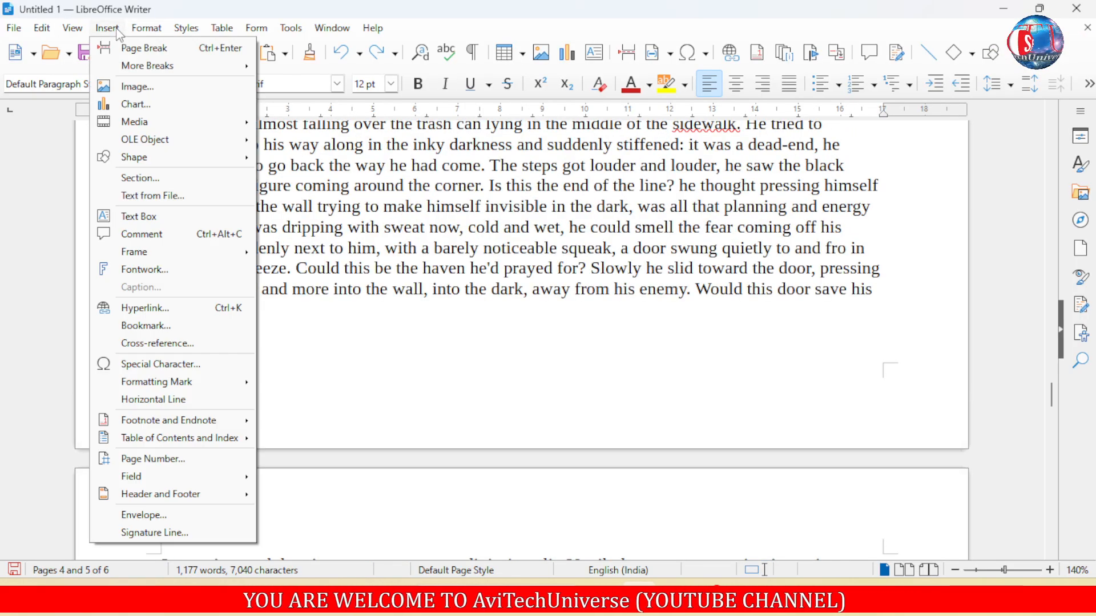
pyautogui.moveTo(218, 440)
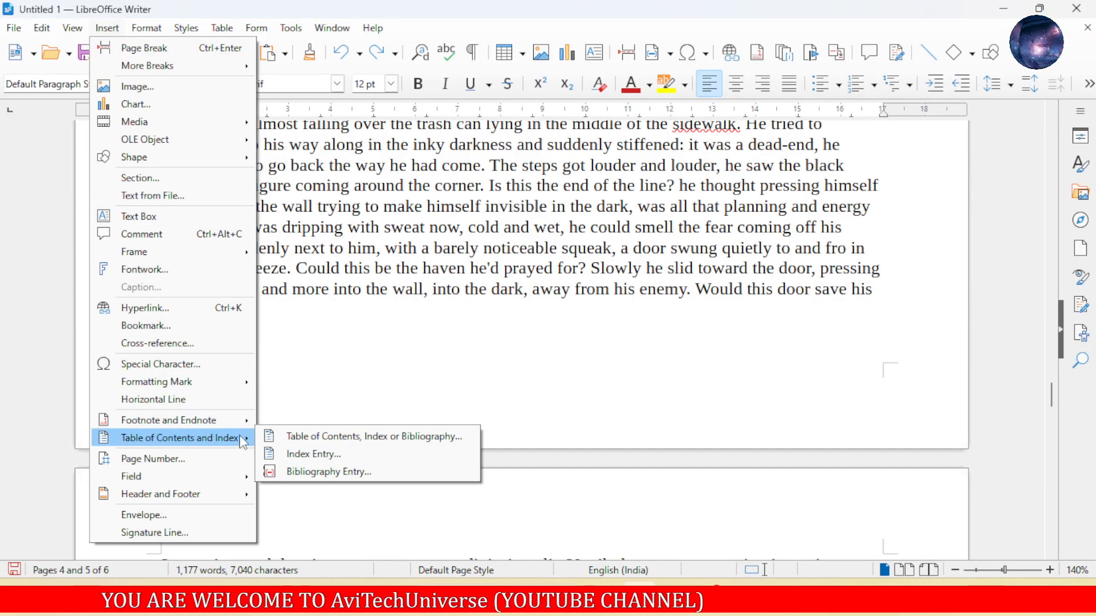
pyautogui.click(331, 385)
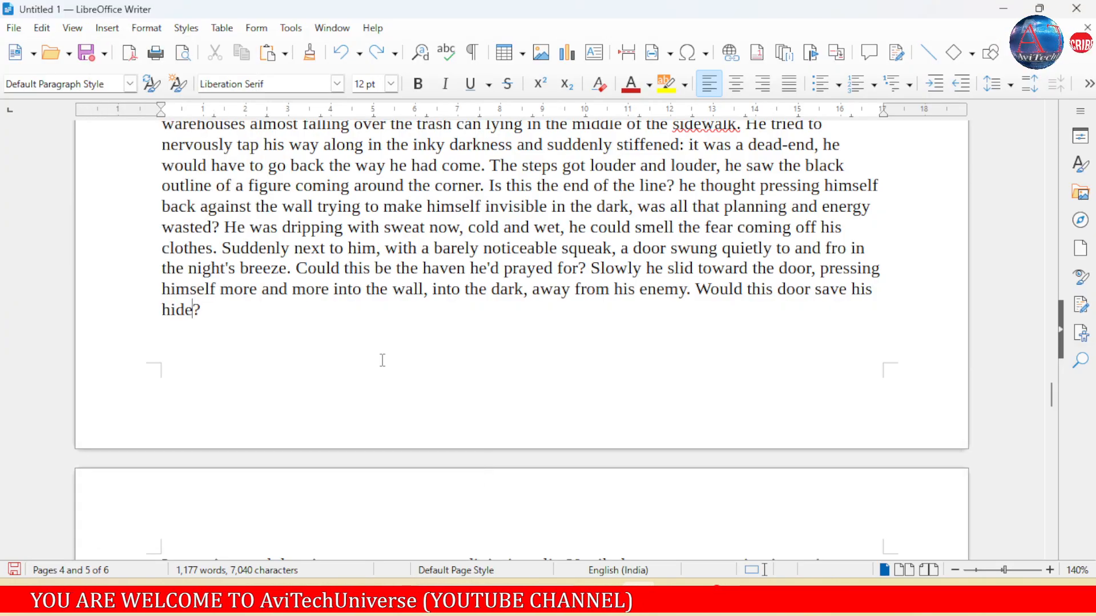
# - Insert a page break before the "Insert" heading at the start of the document to add an empty first page
pyautogui.hotkey('ctrl', 'Home')
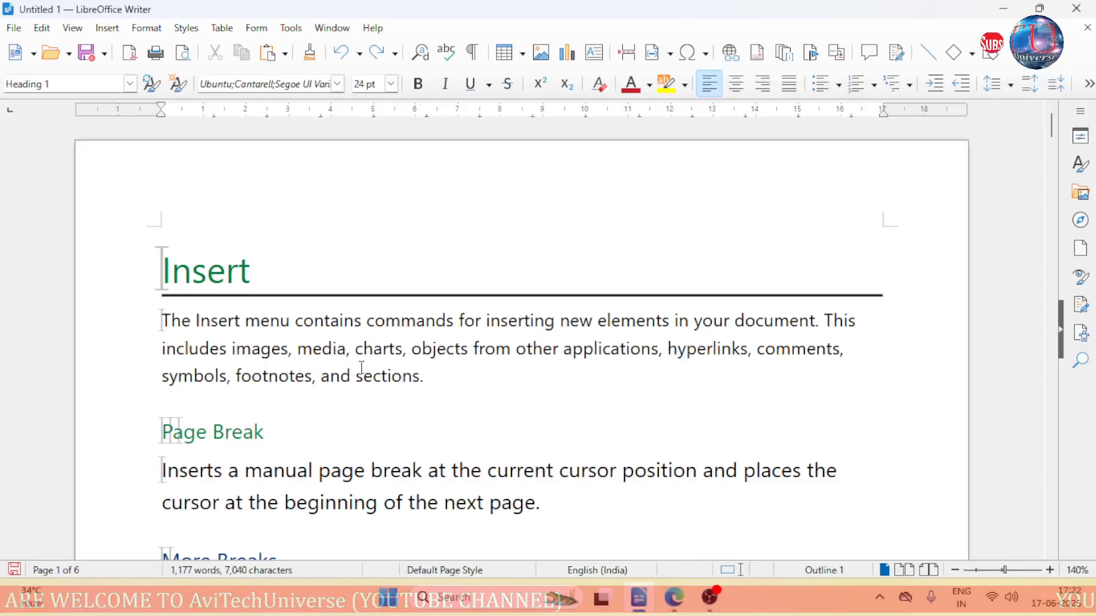
pyautogui.scroll(-3, 656, 326)
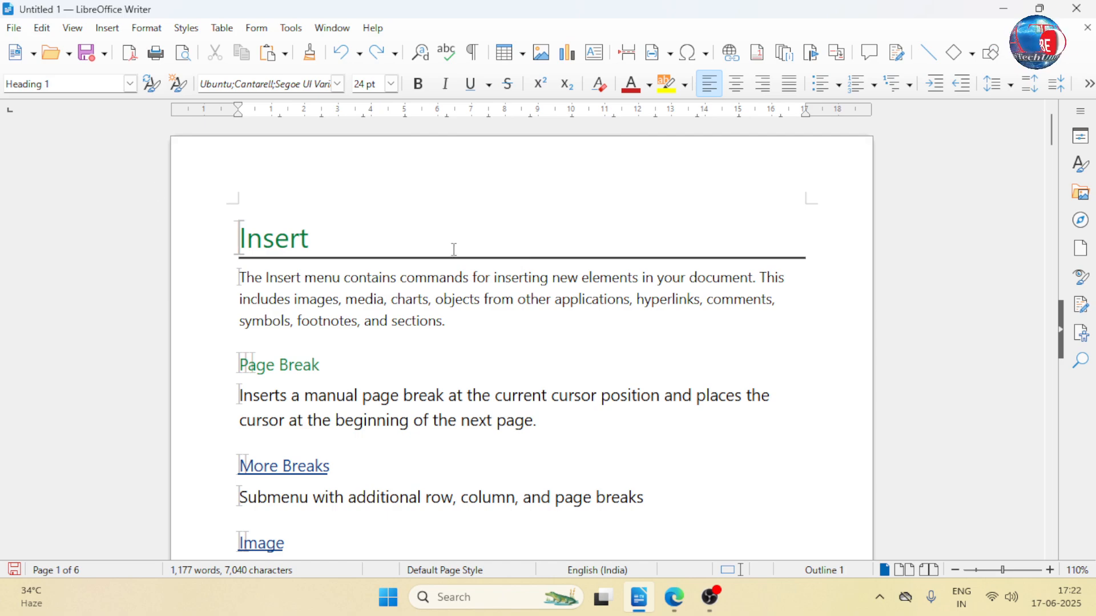
pyautogui.click(321, 247)
pyautogui.click(290, 240)
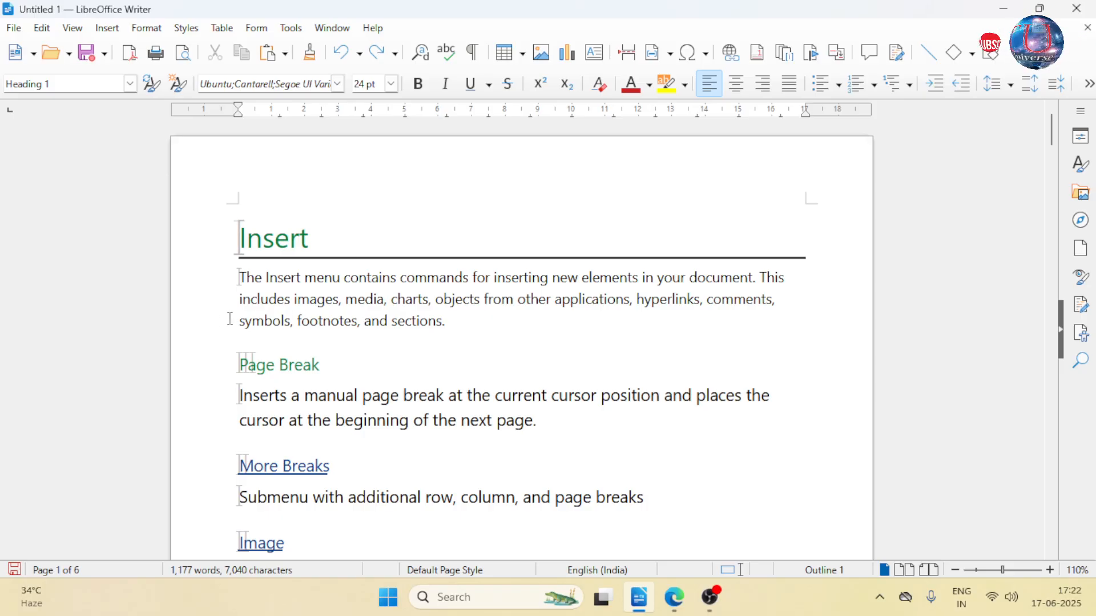
pyautogui.hotkey('ctrl', 'Return')
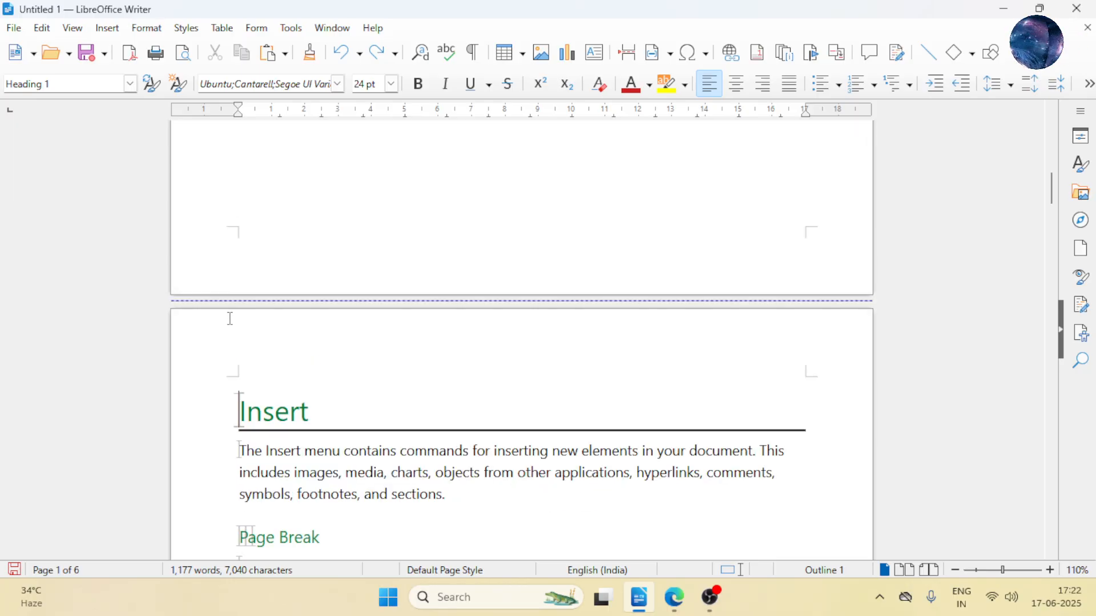
# - Apply the Default Paragraph Style to the empty heading paragraph on the blank first page
pyautogui.scroll(8, 355, 345)
pyautogui.scroll(3, 365, 348)
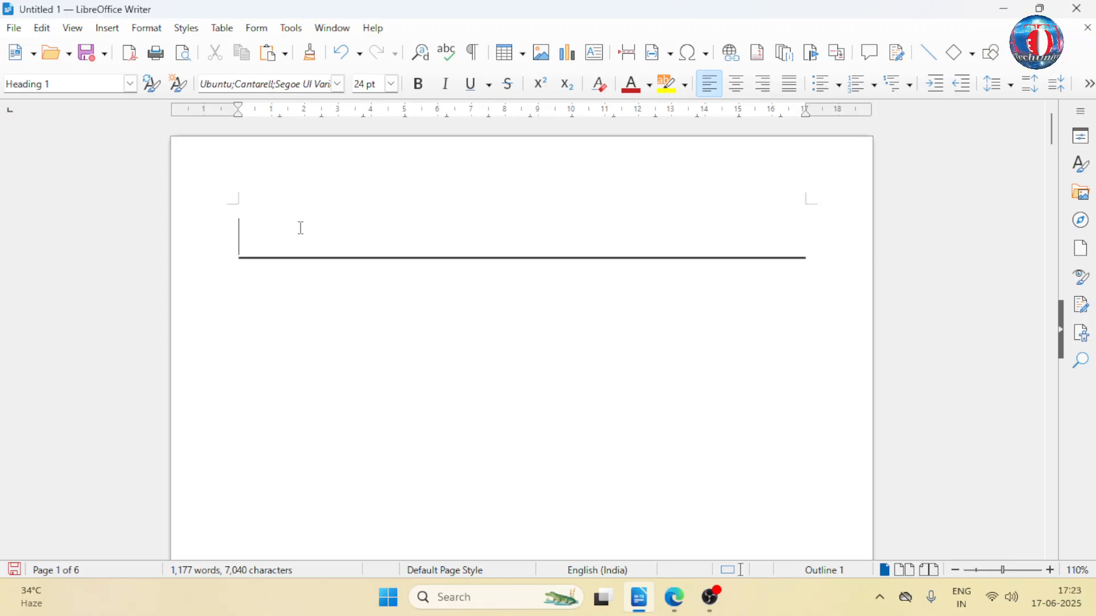
pyautogui.click(130, 85)
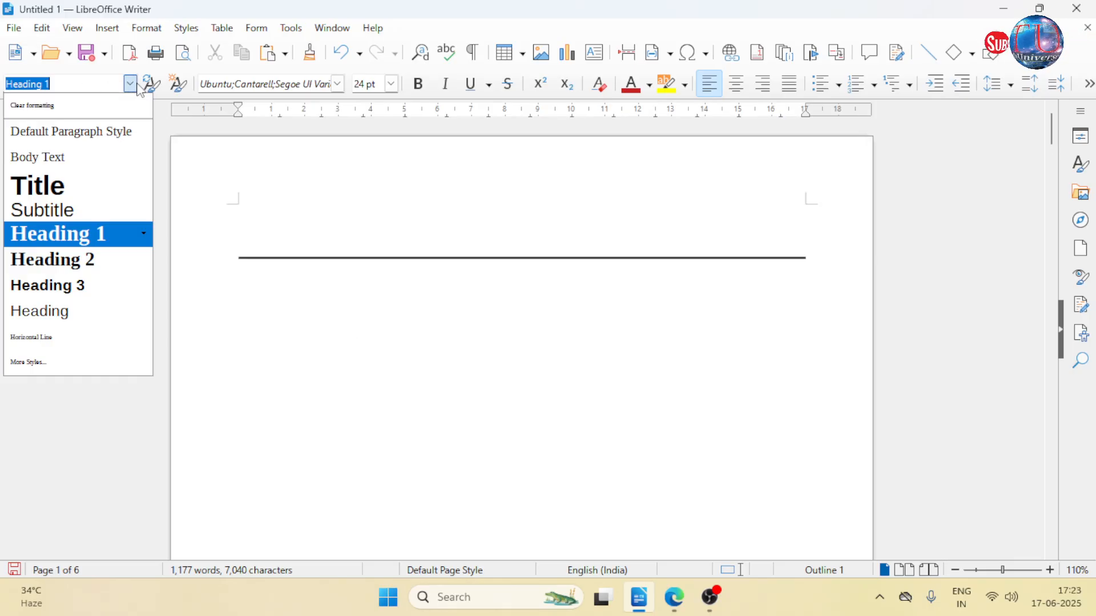
pyautogui.click(107, 146)
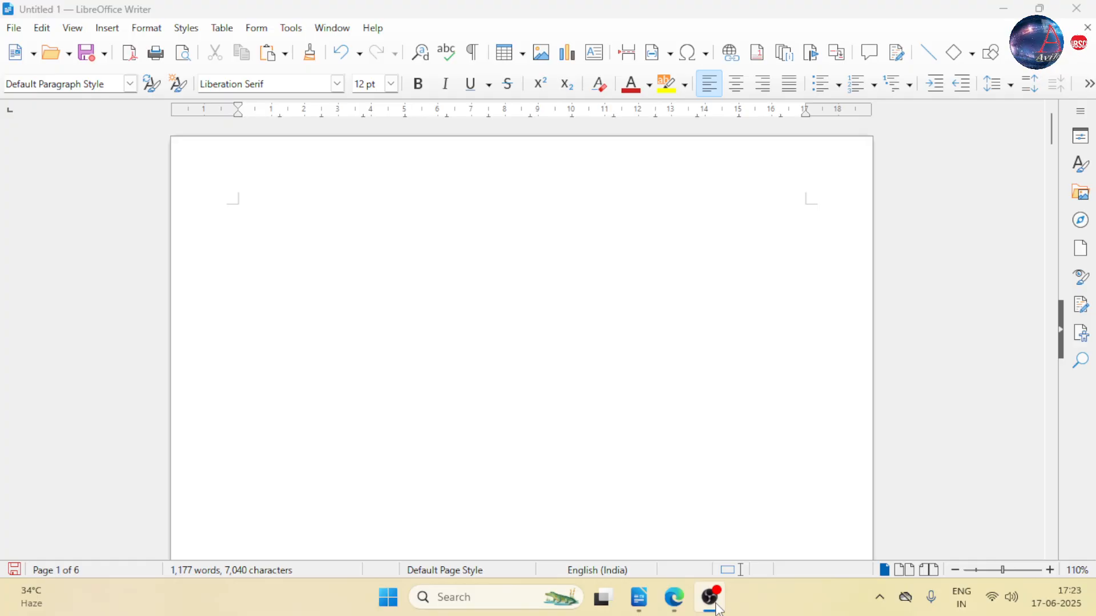
pyautogui.scroll(-3, 342, 303)
pyautogui.scroll(-6, 338, 309)
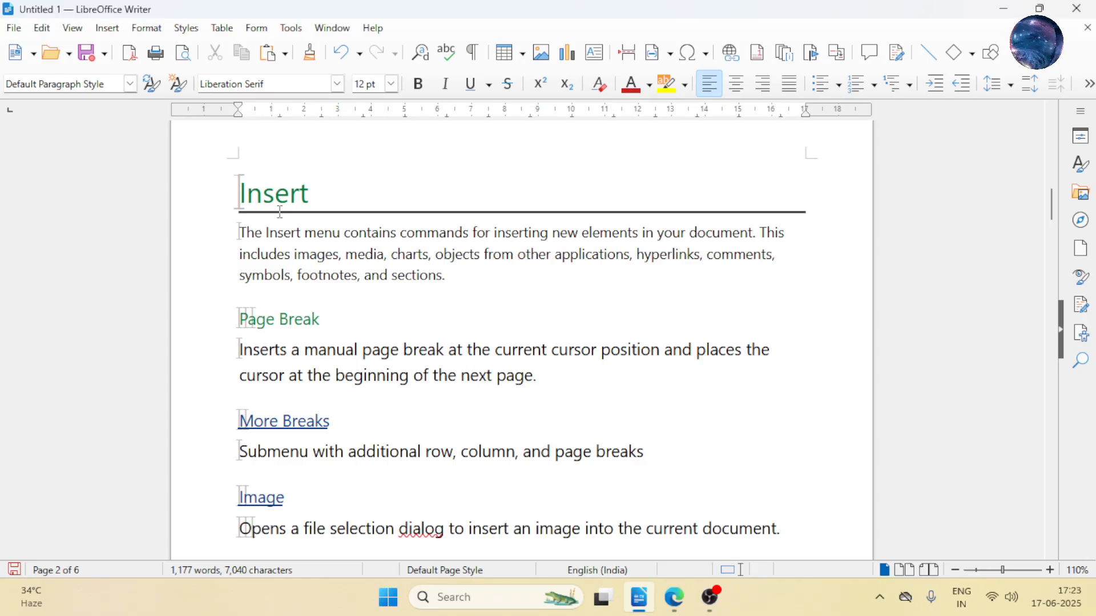
pyautogui.scroll(-3, 279, 209)
pyautogui.scroll(1, 278, 209)
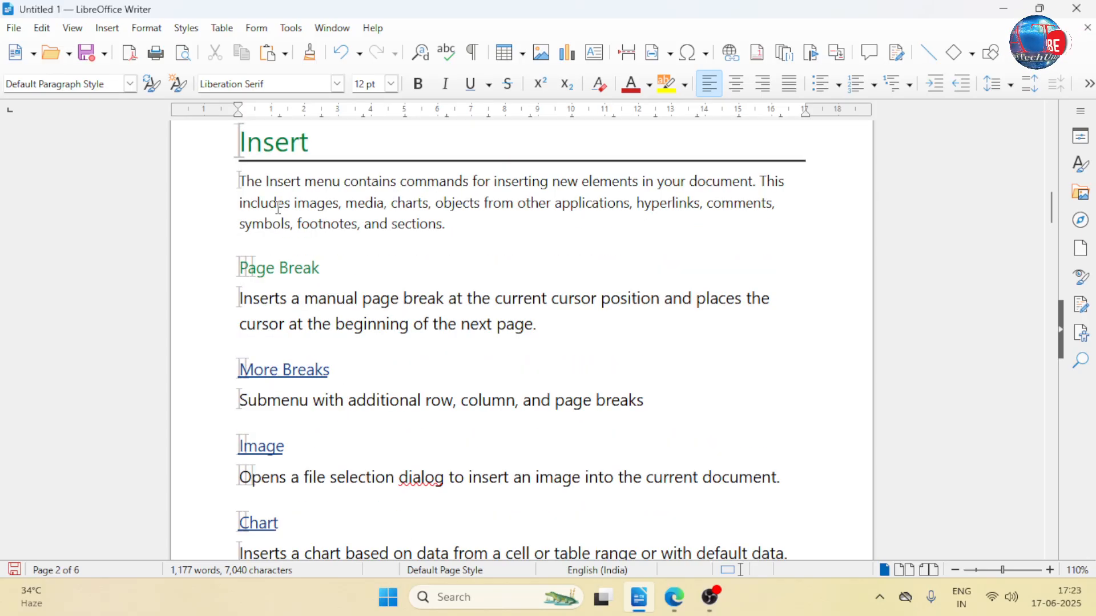
# - Check the paragraph styles used by the "Insert" heading, the "Page Break" heading and the introductory paragraph
pyautogui.scroll(3, 279, 208)
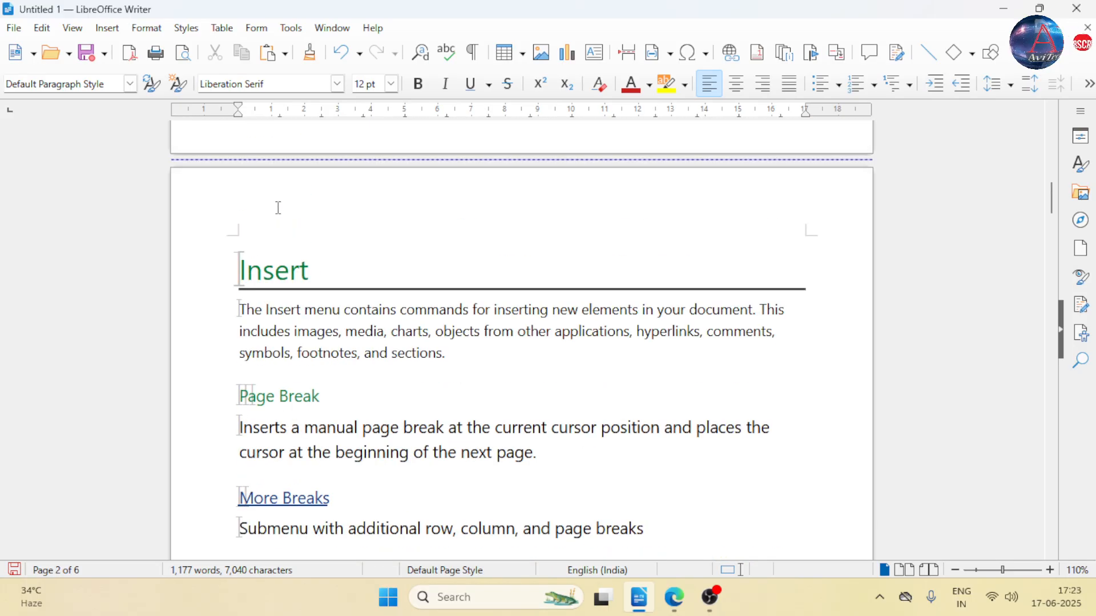
pyautogui.click(288, 272)
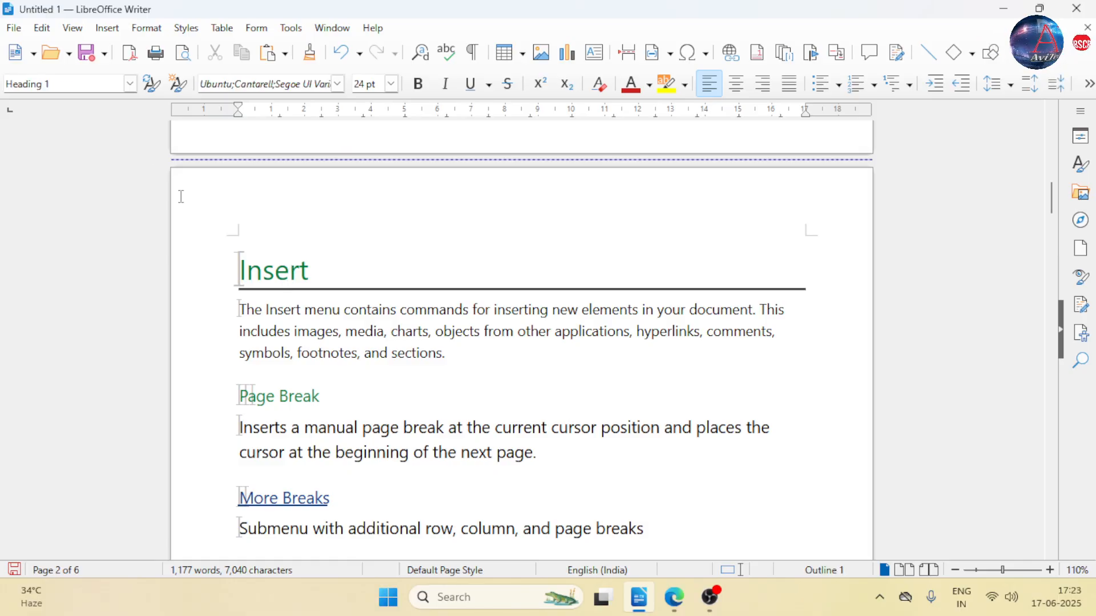
pyautogui.click(294, 396)
pyautogui.click(321, 349)
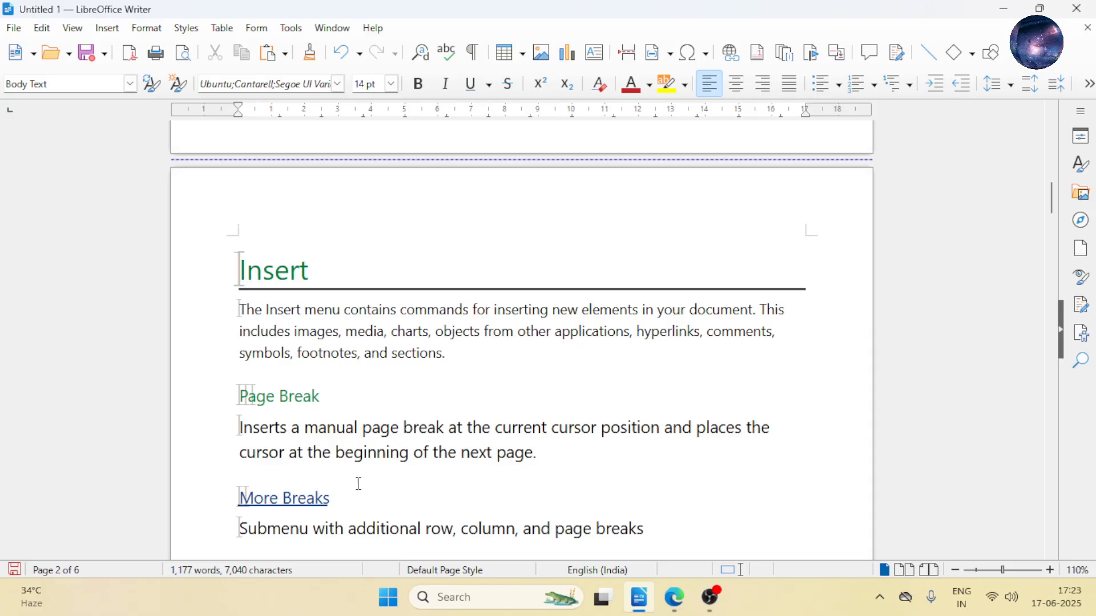
# - Split the story text after "He heard" so that these words form their own paragraph below the Signature Line section
pyautogui.scroll(-15, 353, 480)
pyautogui.scroll(-20, 327, 408)
pyautogui.scroll(-20, 307, 404)
pyautogui.scroll(-10, 303, 403)
pyautogui.scroll(6, 303, 403)
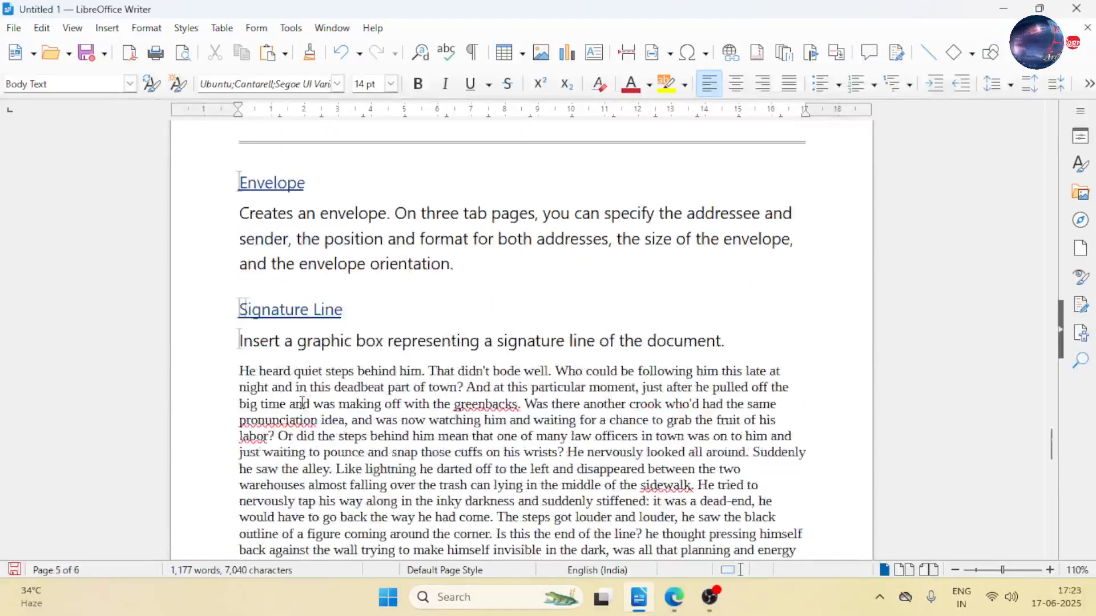
pyautogui.click(257, 372)
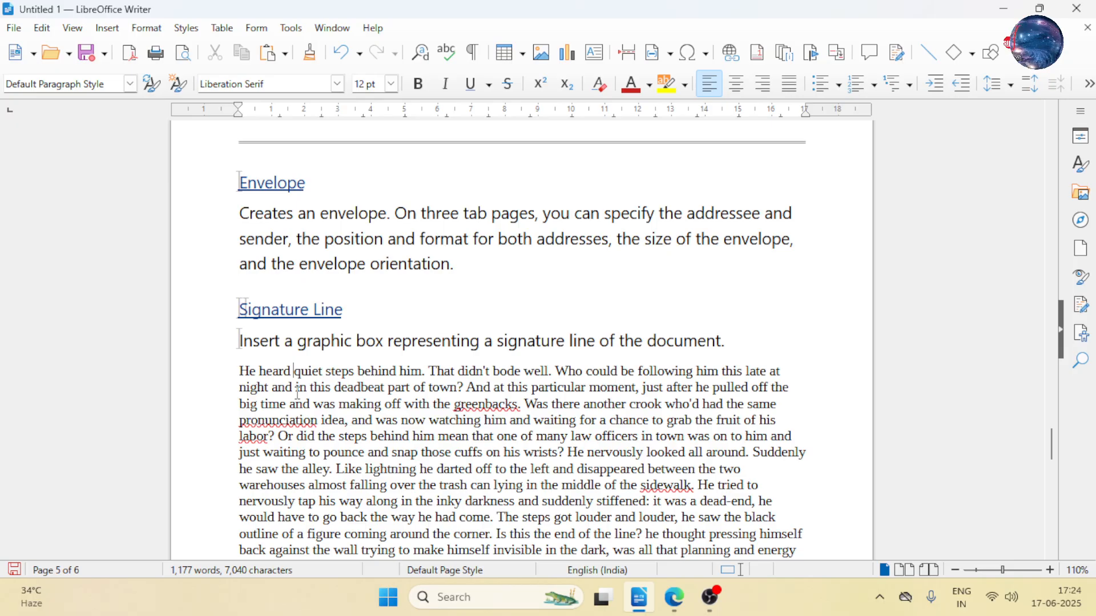
pyautogui.press('Return')
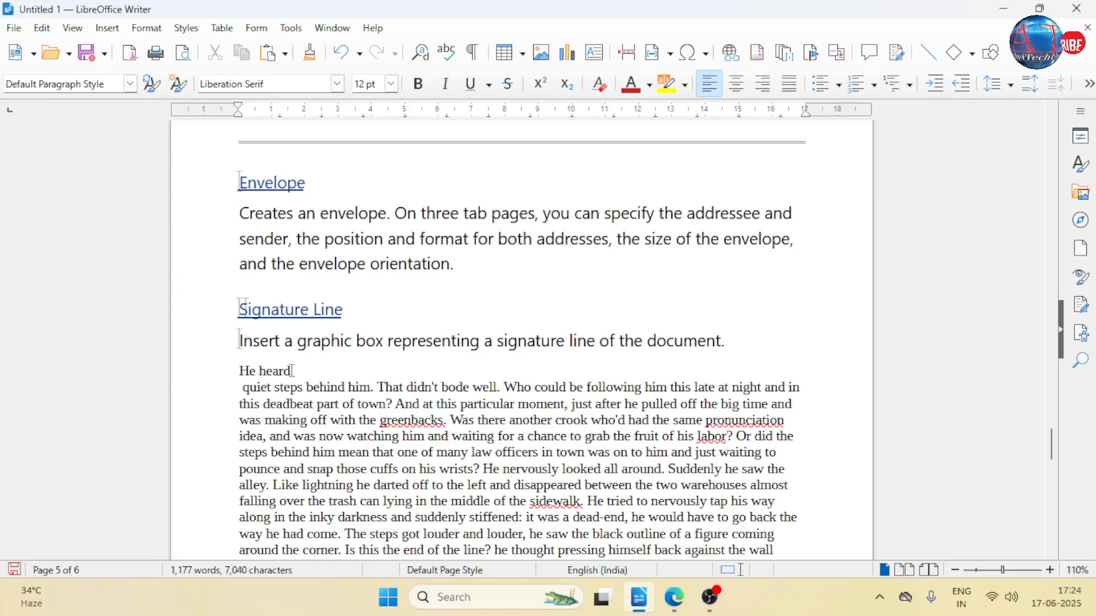
# - Apply the Heading 1 style to the separate "He heard" paragraph
pyautogui.doubleClick(274, 371)
pyautogui.click(275, 371)
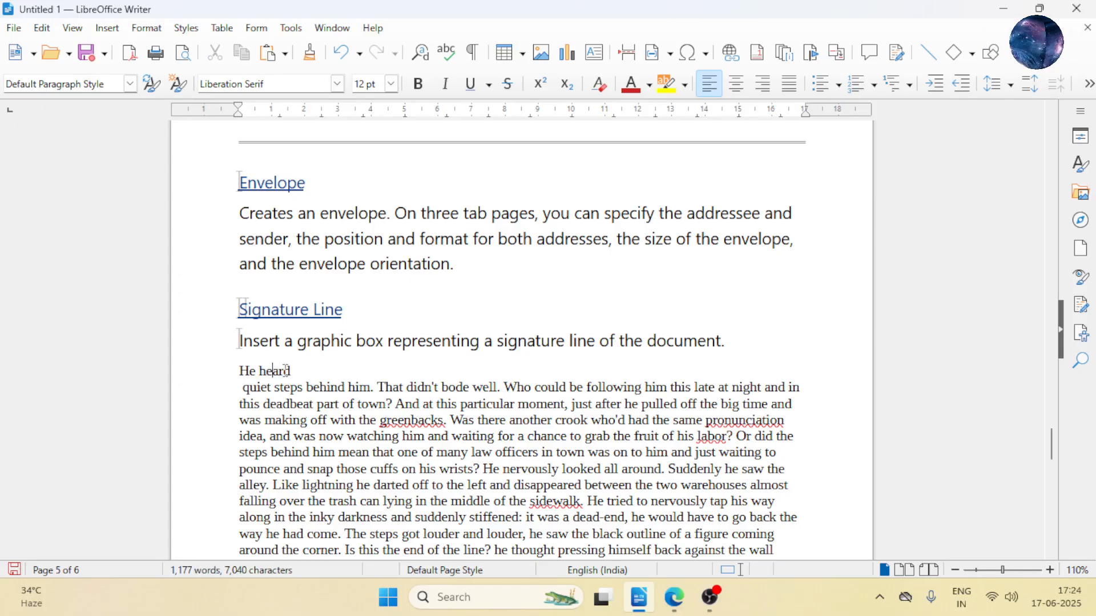
pyautogui.click(130, 84)
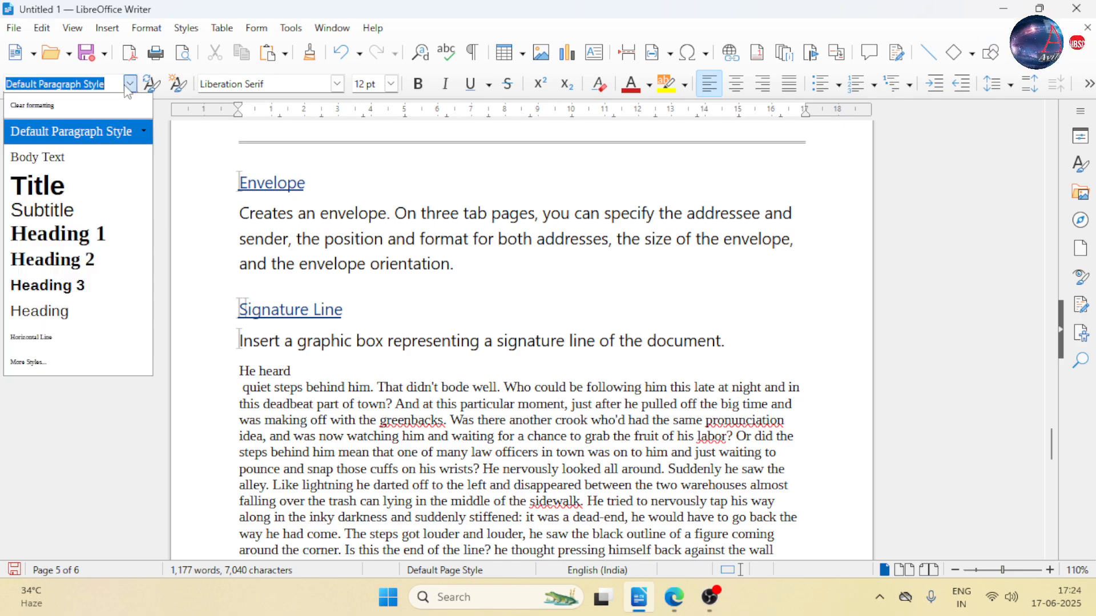
pyautogui.click(92, 237)
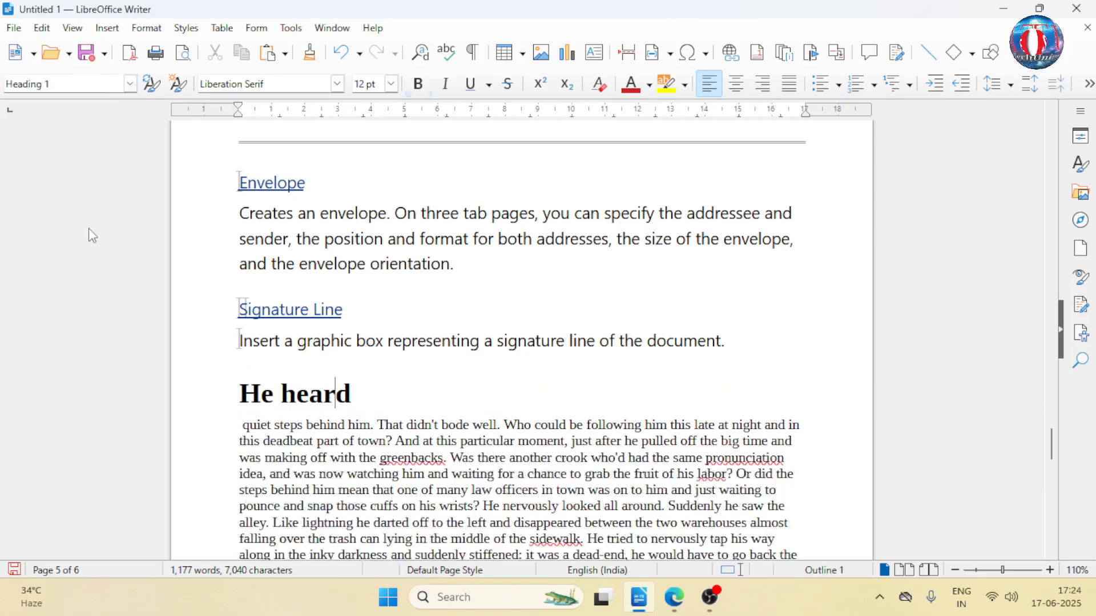
# - Separate the word "steps" in the story text into its own paragraph and apply the Heading 2 style to it
pyautogui.scroll(-3, 335, 398)
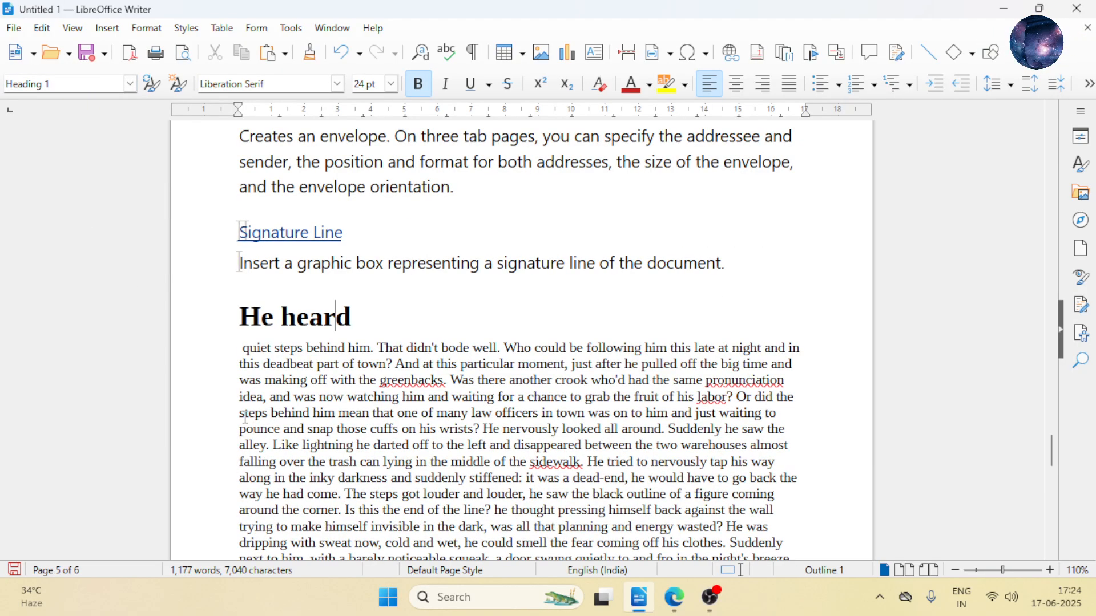
pyautogui.click(413, 423)
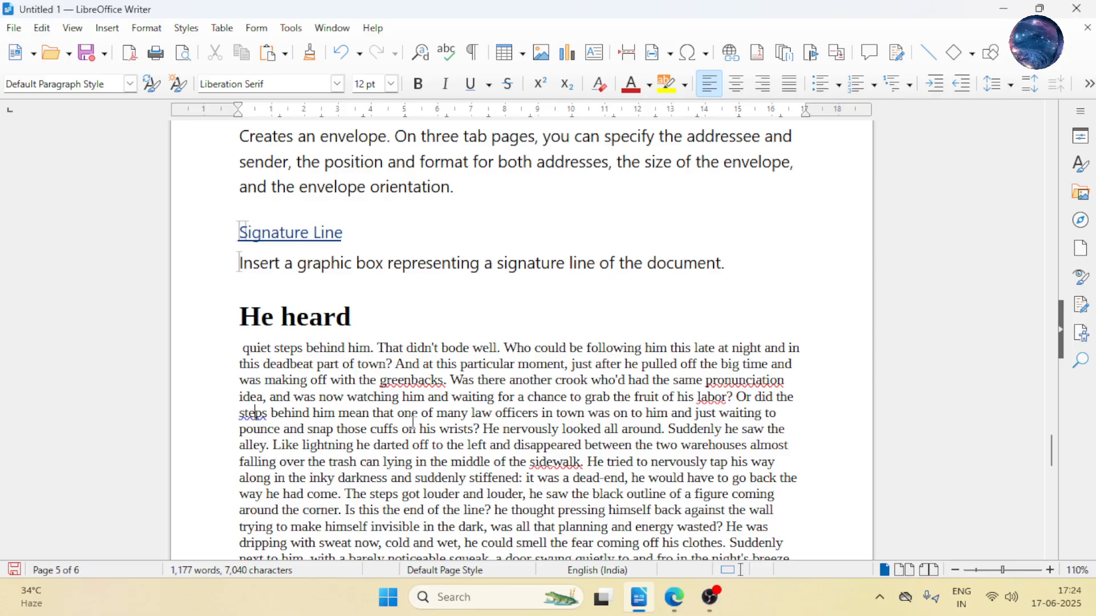
pyautogui.press('Return')
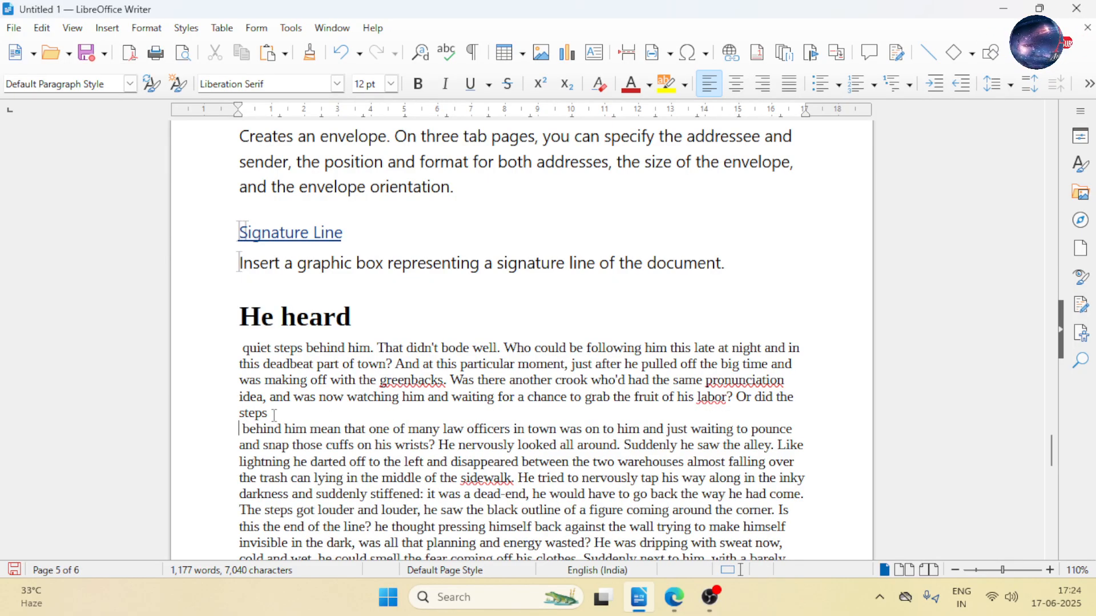
pyautogui.click(130, 83)
pyautogui.click(109, 268)
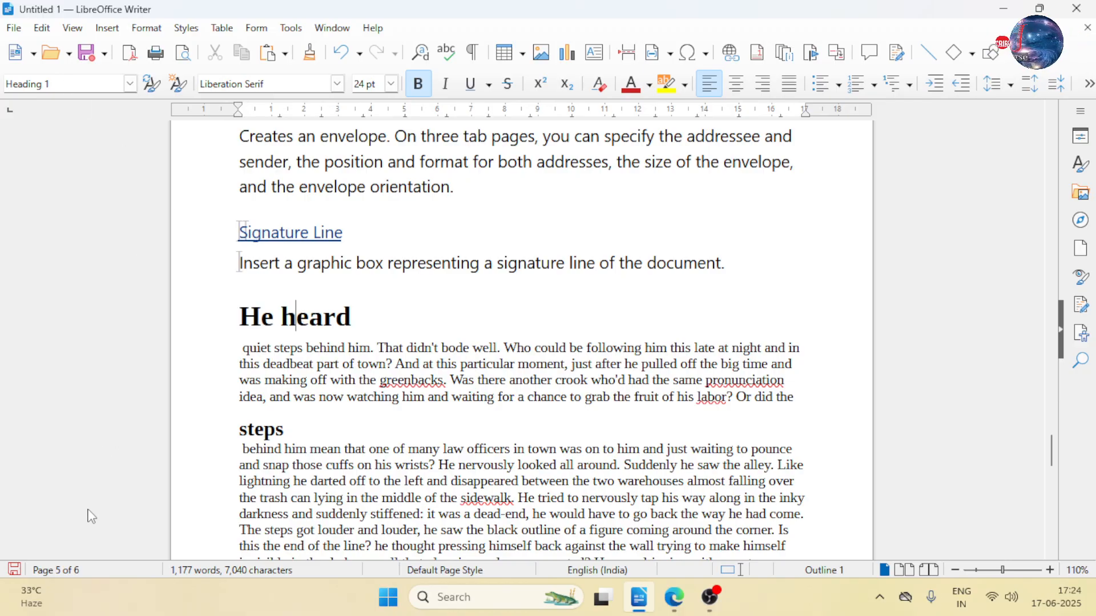
pyautogui.click(274, 430)
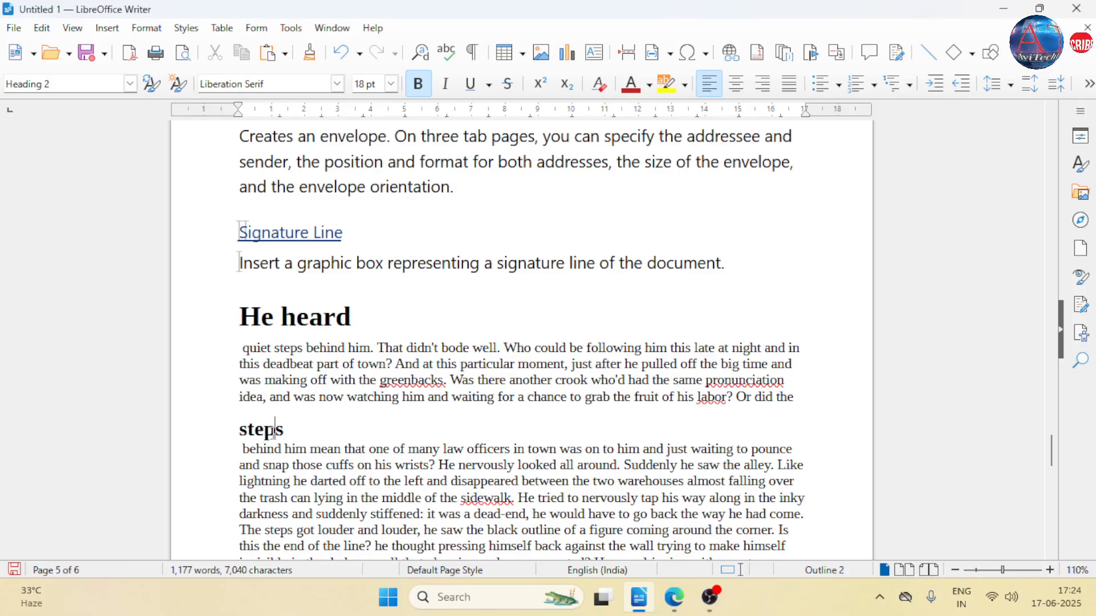
# - Start a table of contents on the blank first page and title it "Index"
pyautogui.scroll(5, 337, 362)
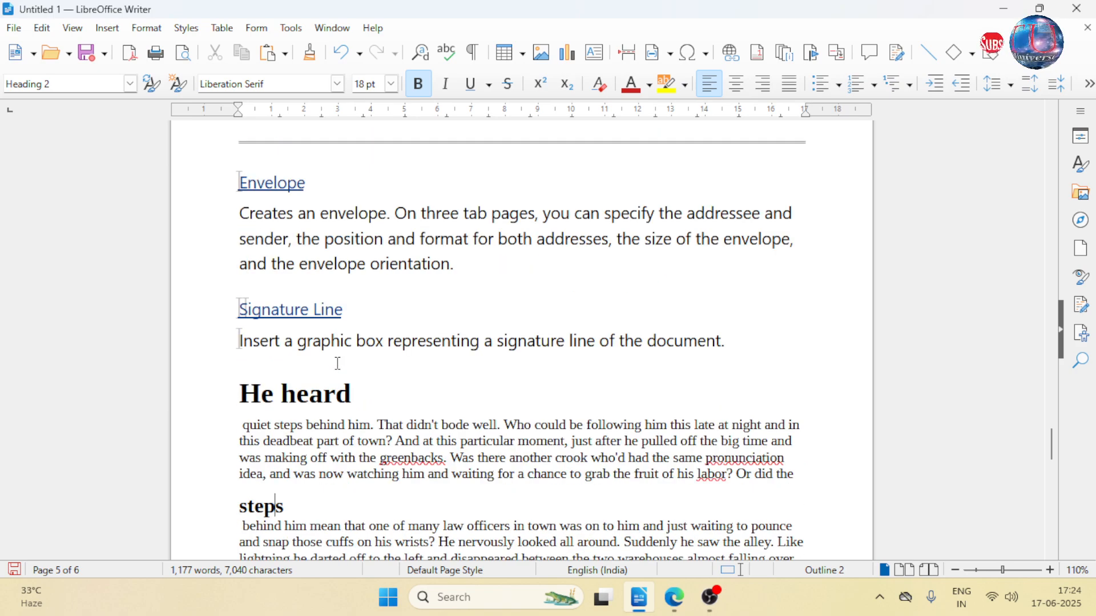
pyautogui.hotkey('ctrl', 'Home')
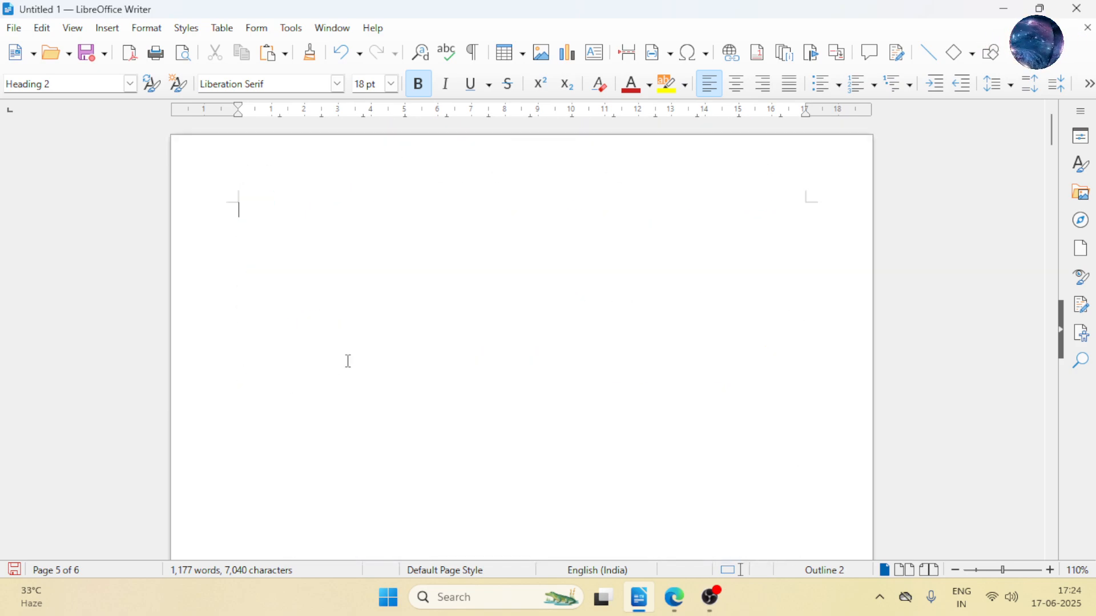
pyautogui.scroll(-16, 347, 362)
pyautogui.scroll(3, 343, 359)
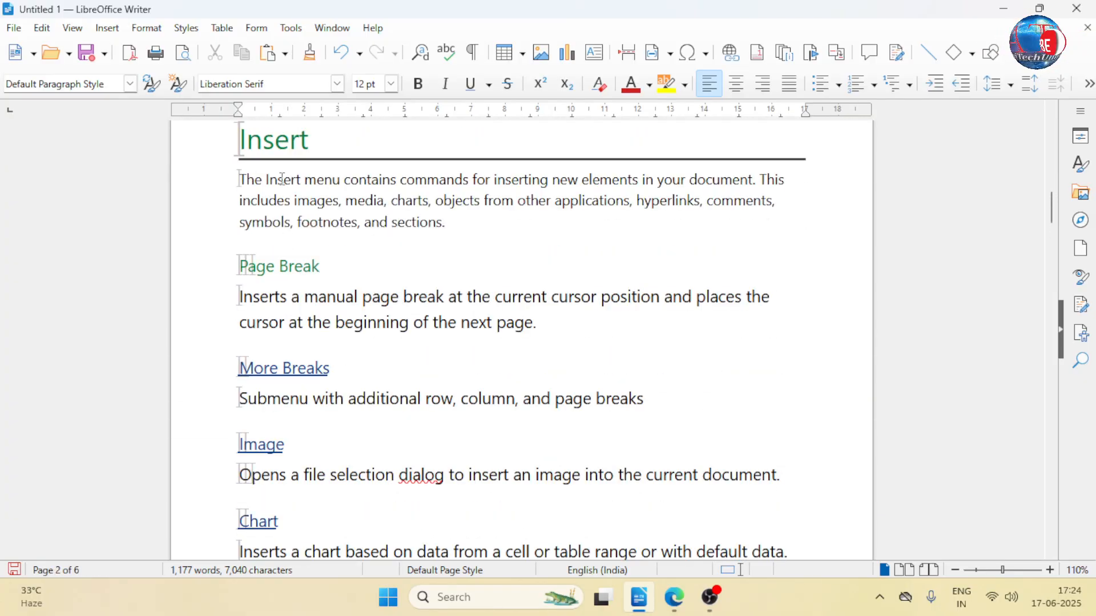
pyautogui.scroll(-3, 334, 354)
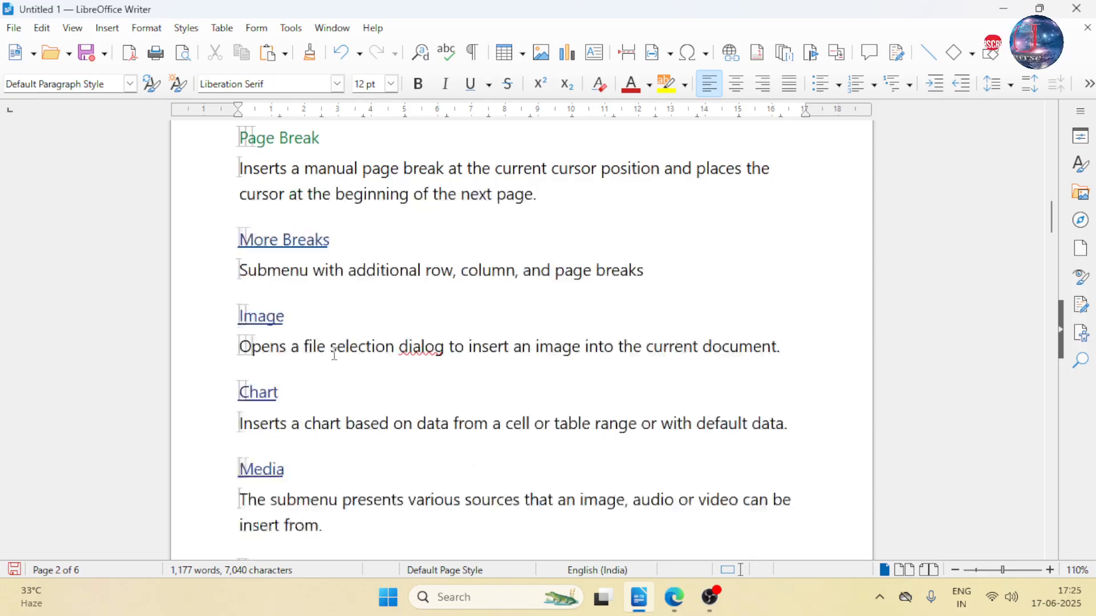
pyautogui.scroll(20, 334, 354)
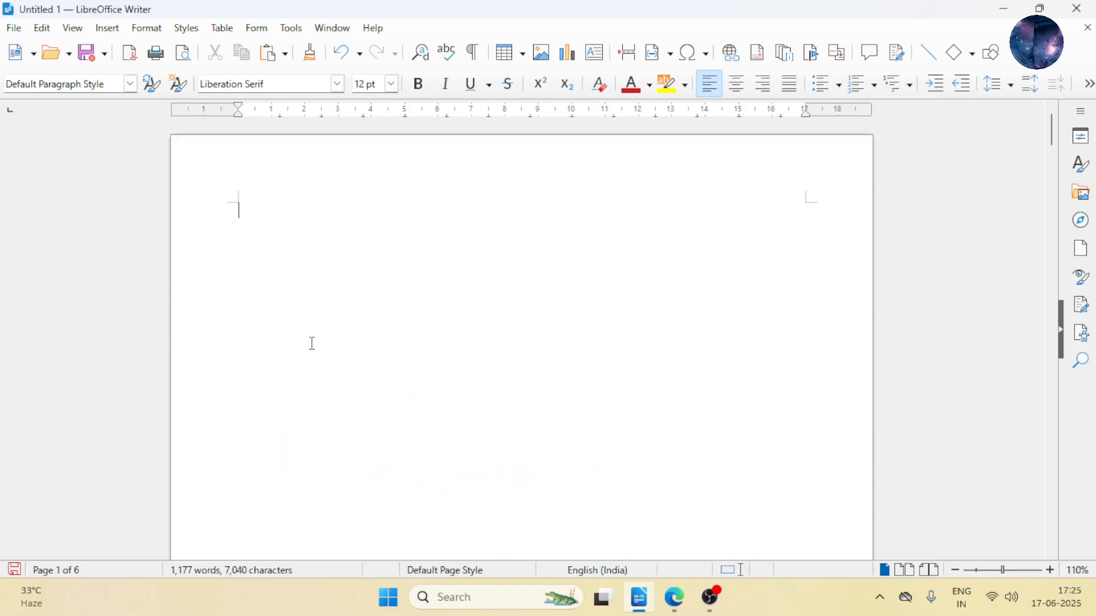
pyautogui.click(107, 28)
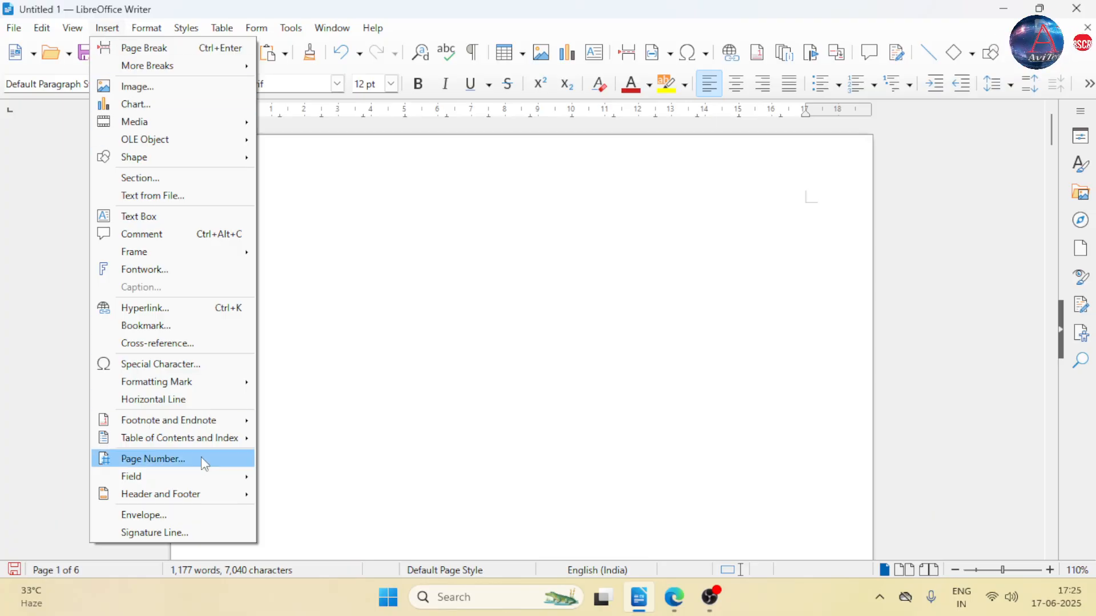
pyautogui.moveTo(209, 449)
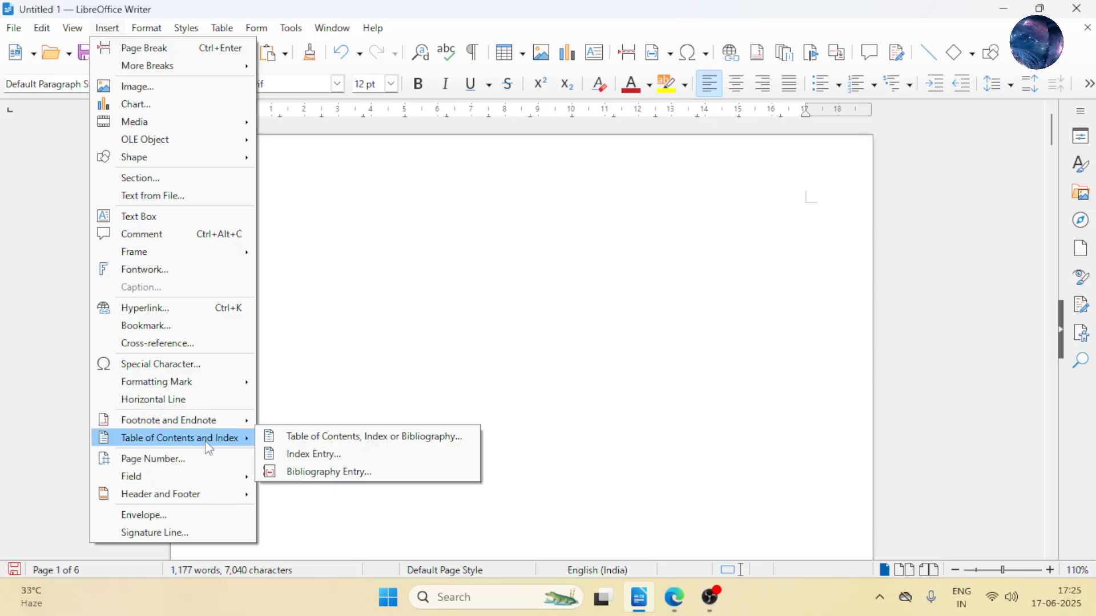
pyautogui.click(315, 443)
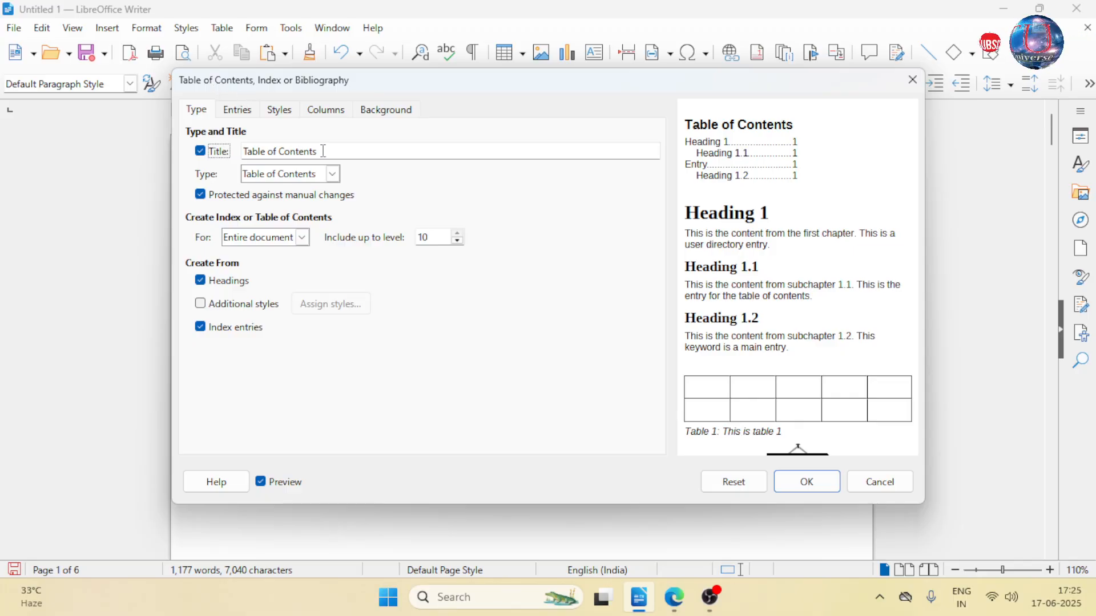
pyautogui.moveTo(318, 150); pyautogui.dragTo(234, 158)
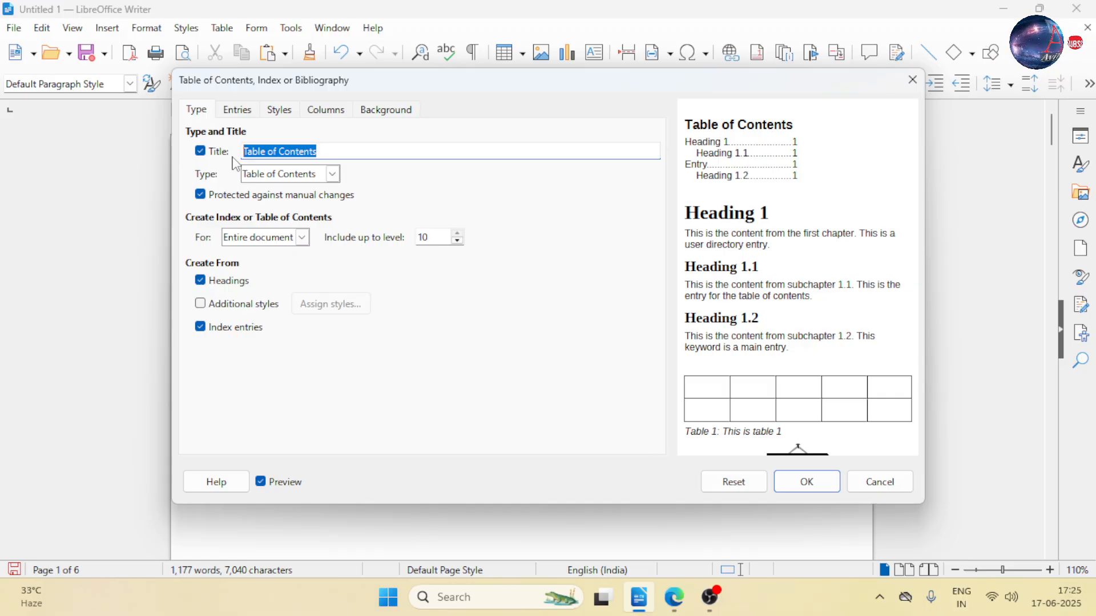
pyautogui.write('Index')
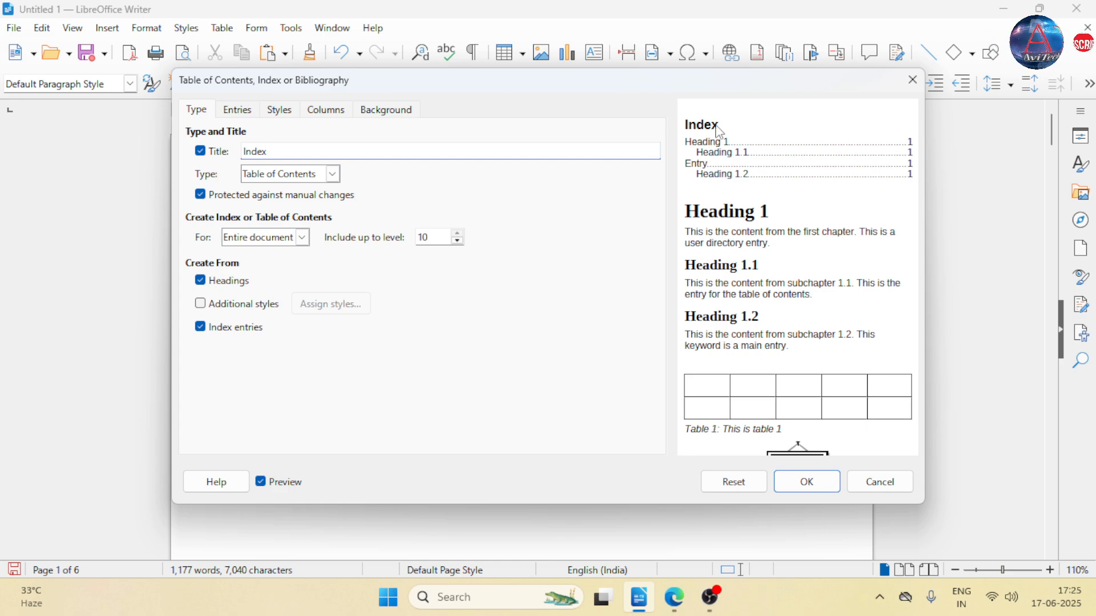
# - Keep the type as Table of Contents for the entire document and insert the index
pyautogui.click(333, 174)
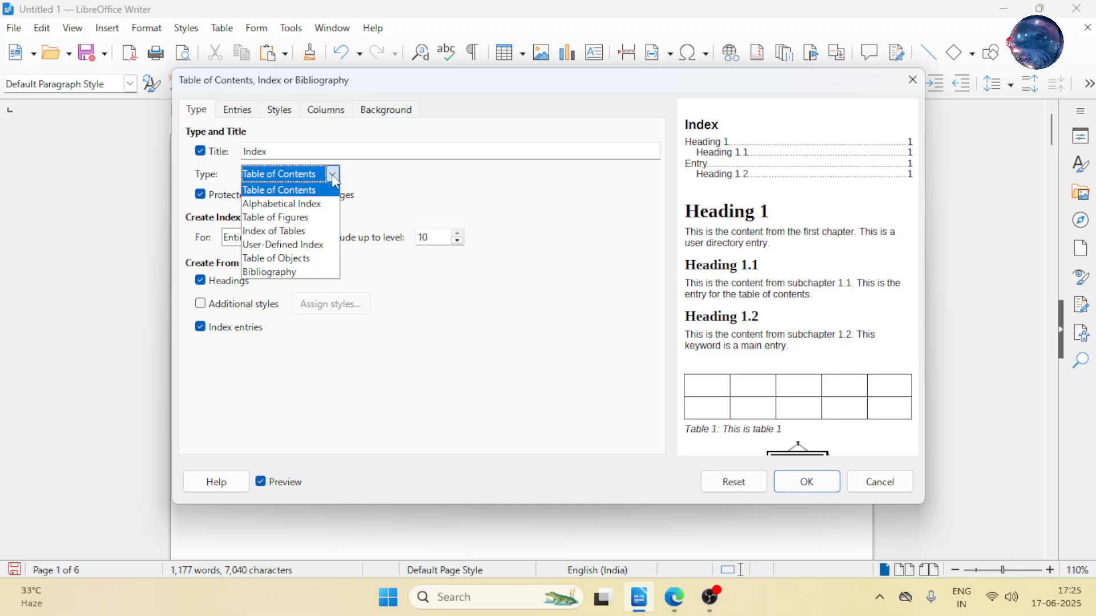
pyautogui.click(335, 176)
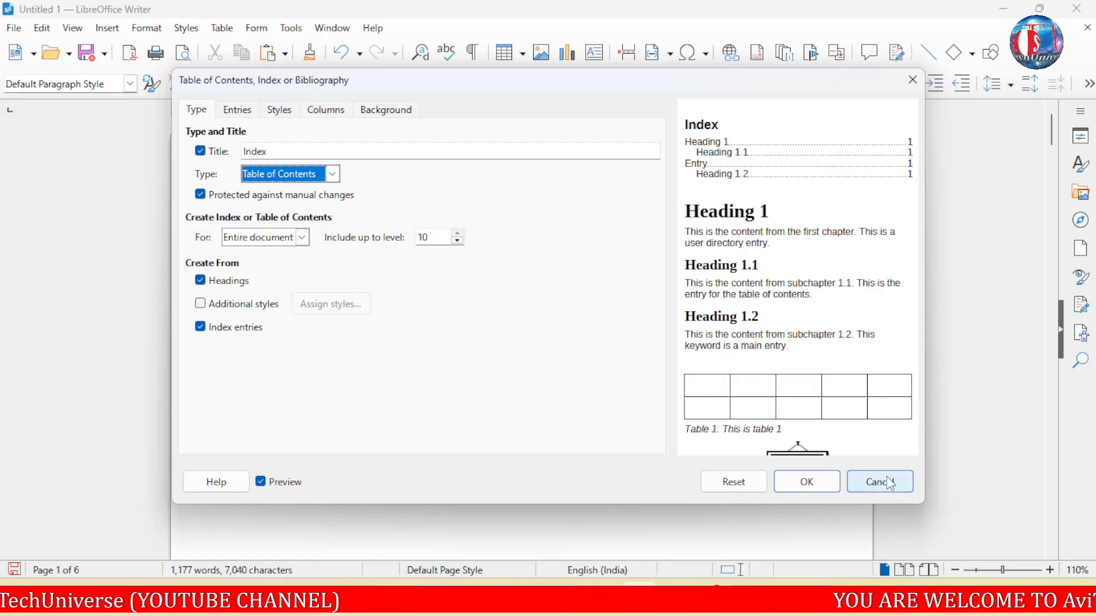
pyautogui.click(821, 477)
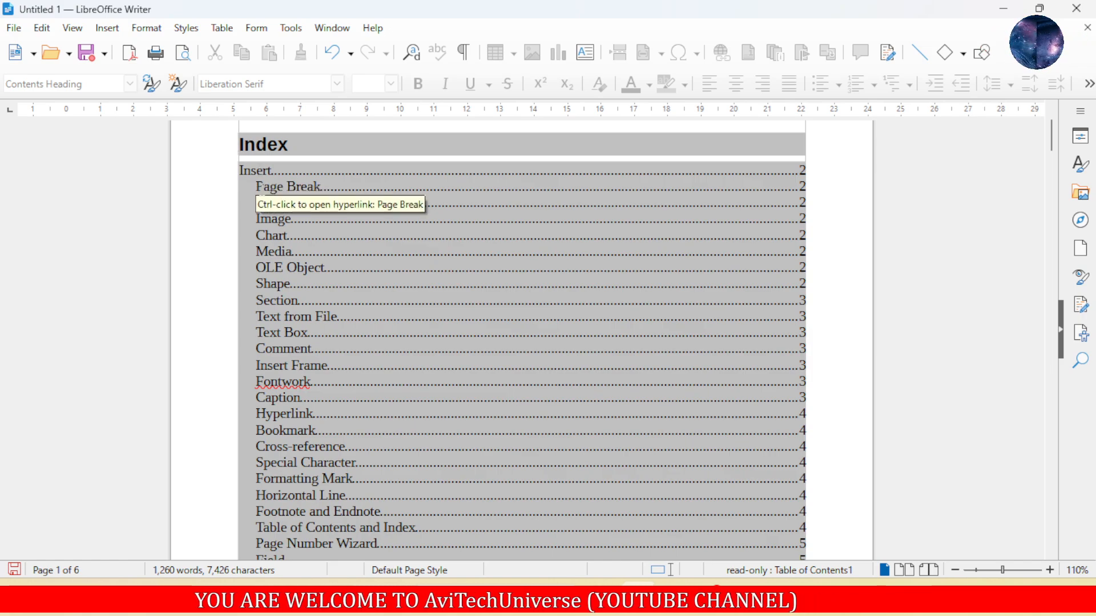
# - Review the index entries, their indent levels and page numbers from "Insert" down to "He heard" and "steps"
pyautogui.scroll(-5, 286, 394)
pyautogui.scroll(5, 280, 214)
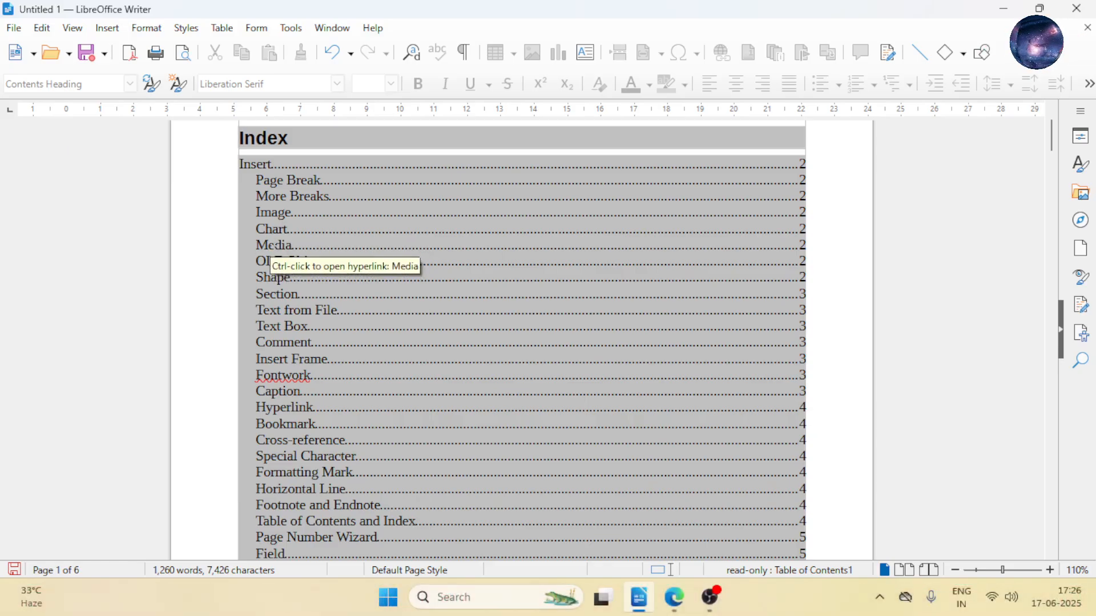
pyautogui.click(256, 180)
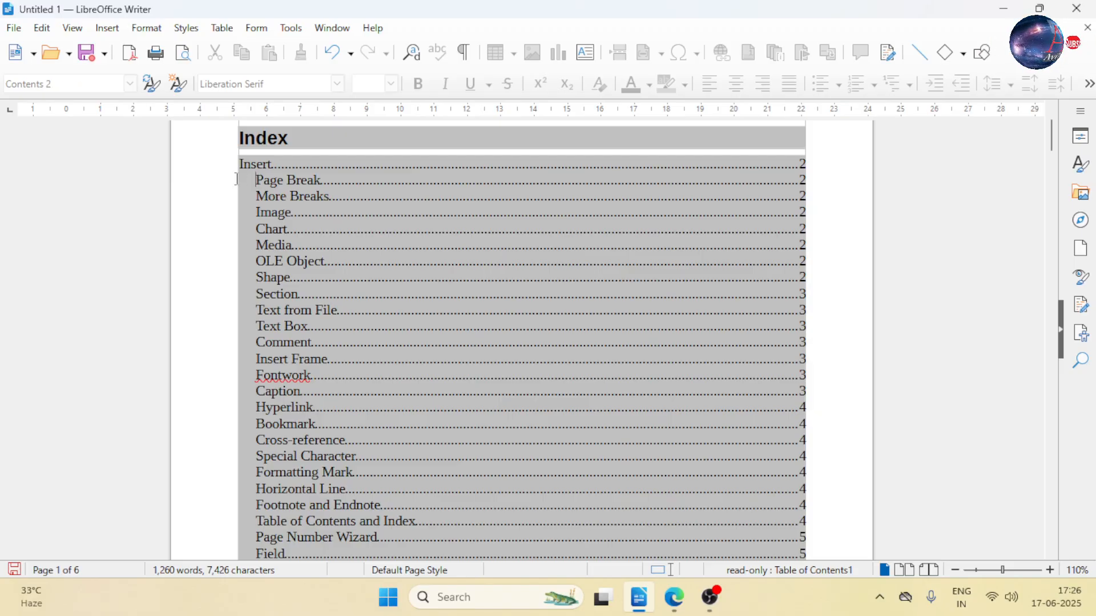
pyautogui.scroll(-5, 274, 213)
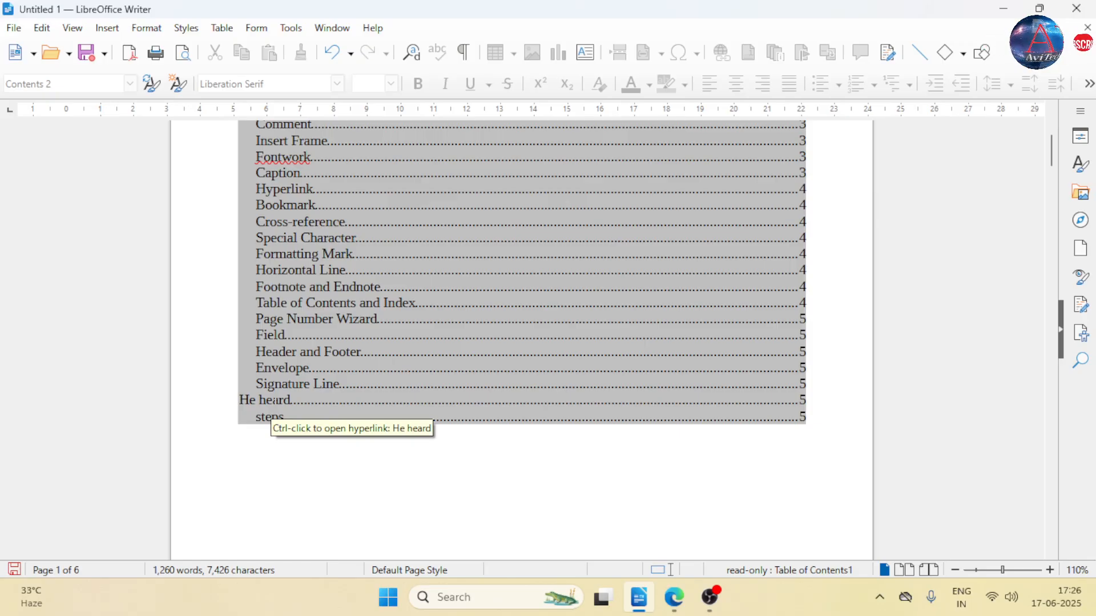
pyautogui.scroll(6, 274, 407)
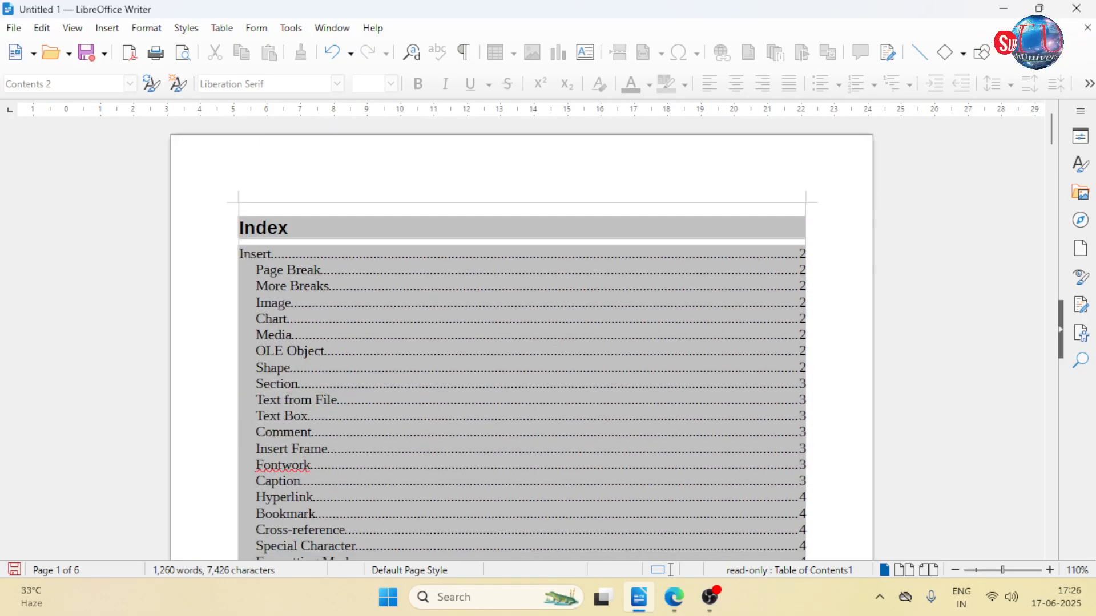
pyautogui.scroll(-6, 268, 240)
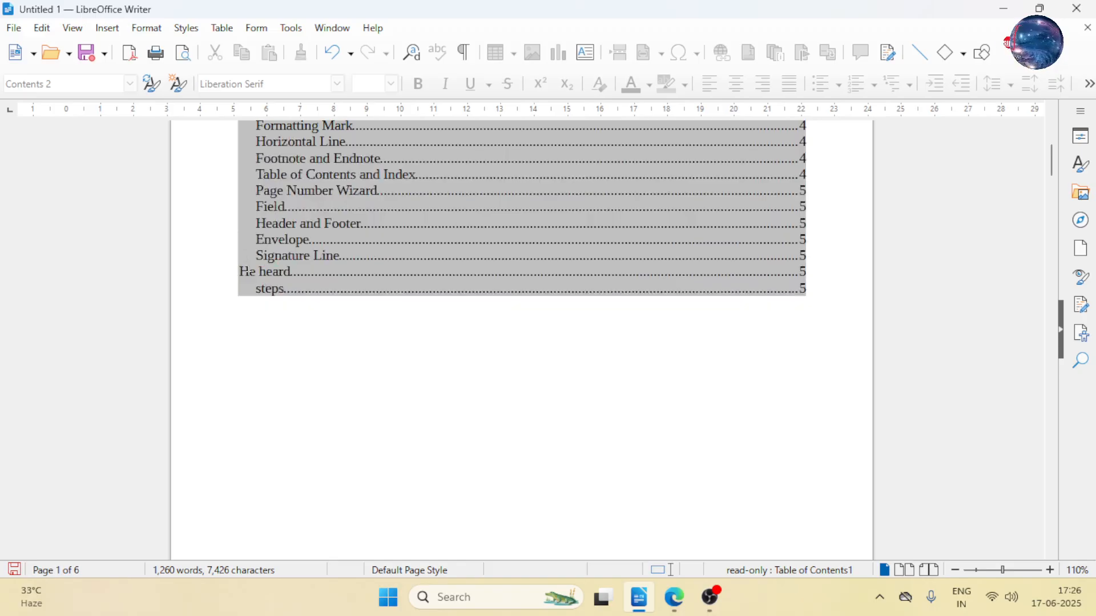
pyautogui.scroll(6, 246, 238)
pyautogui.scroll(-6, 251, 237)
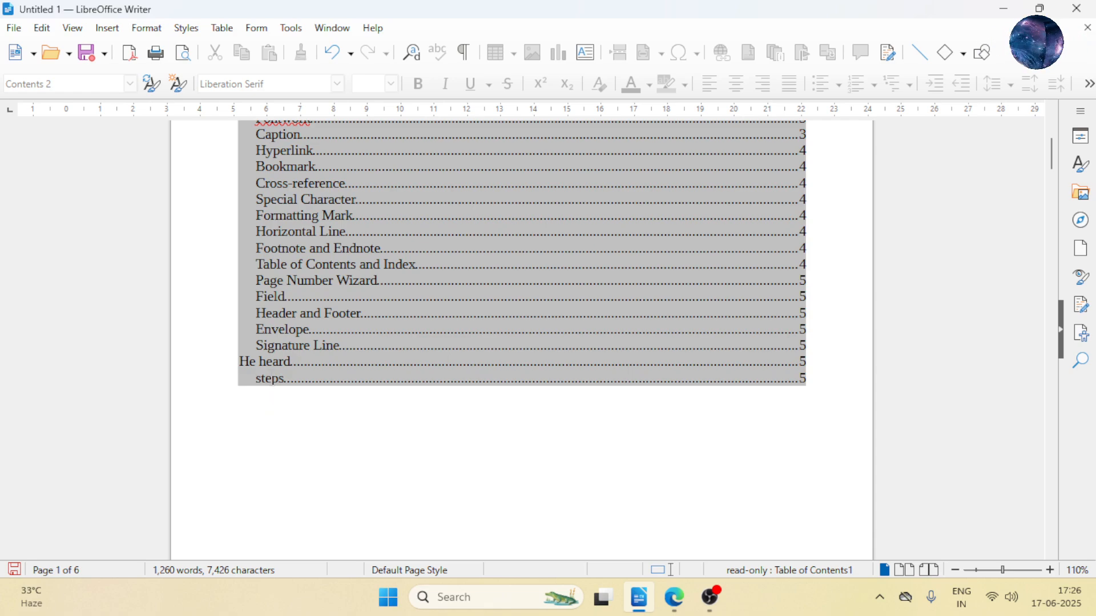
# - Follow the "Insert" entry's hyperlink in the index to reach its heading in the document
pyautogui.scroll(-3, 343, 405)
pyautogui.scroll(8, 349, 407)
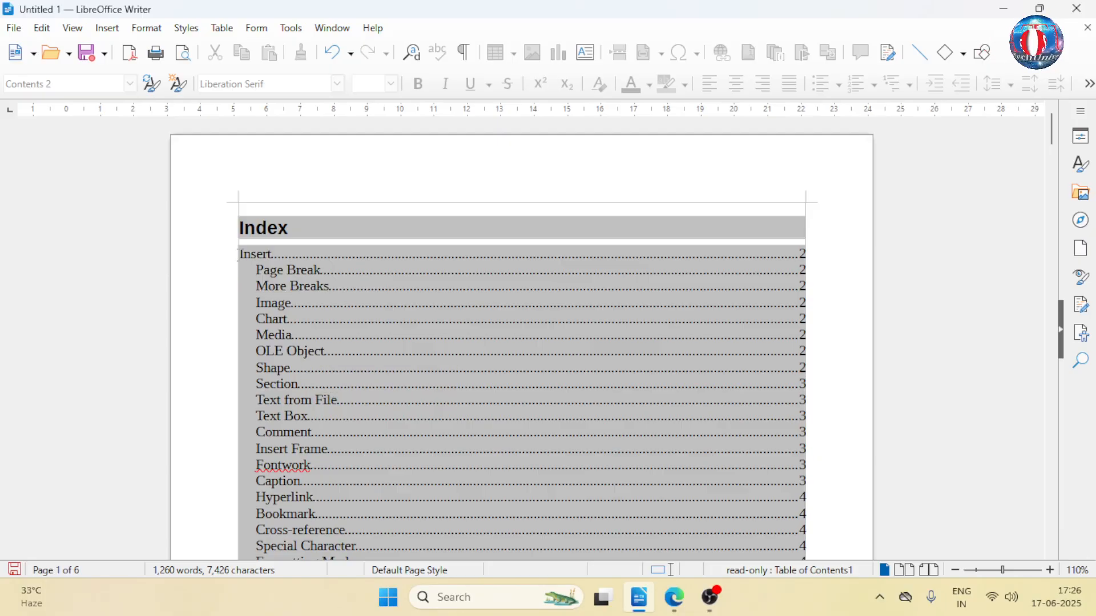
pyautogui.keyDown('ctrl'); pyautogui.click(255, 258); pyautogui.keyUp('ctrl')
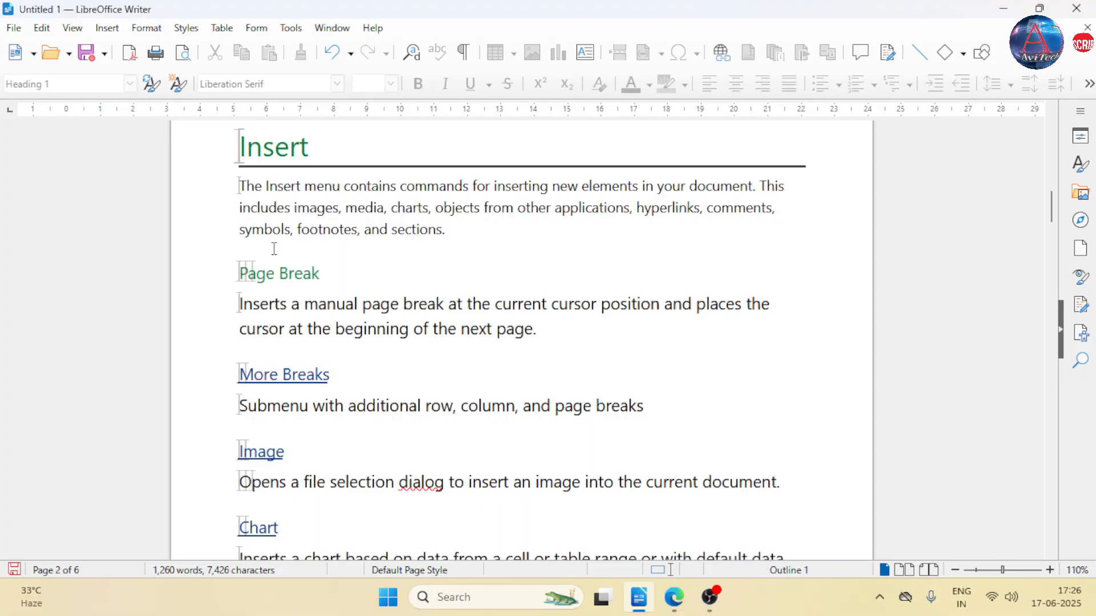
# - Follow the "Field" entry's hyperlink in the index to its heading, and return to the start of the document
pyautogui.scroll(10, 274, 249)
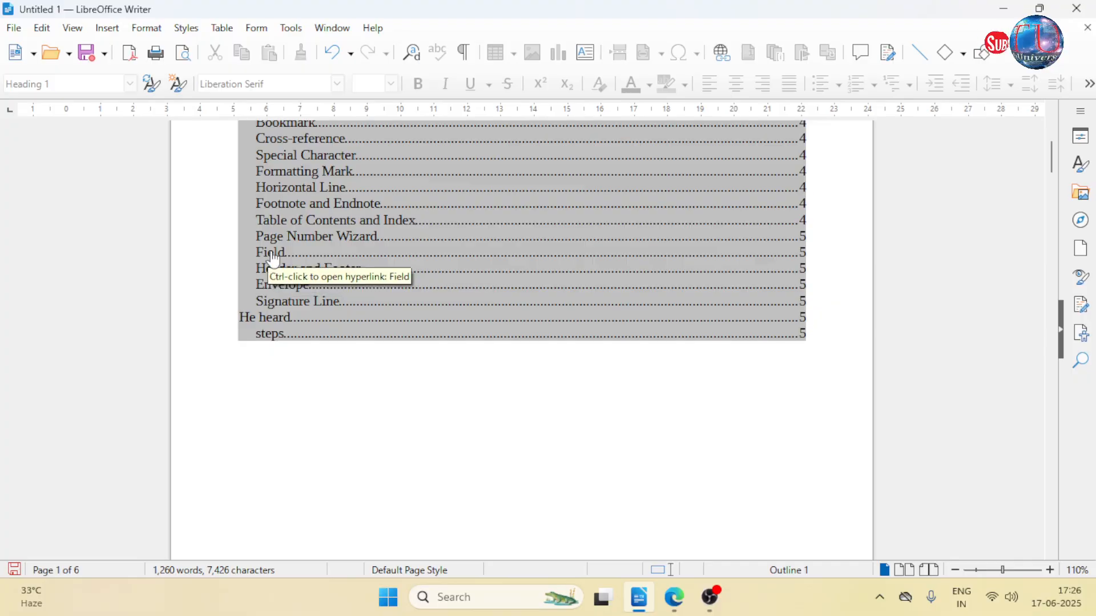
pyautogui.keyDown('ctrl'); pyautogui.click(274, 258); pyautogui.keyUp('ctrl')
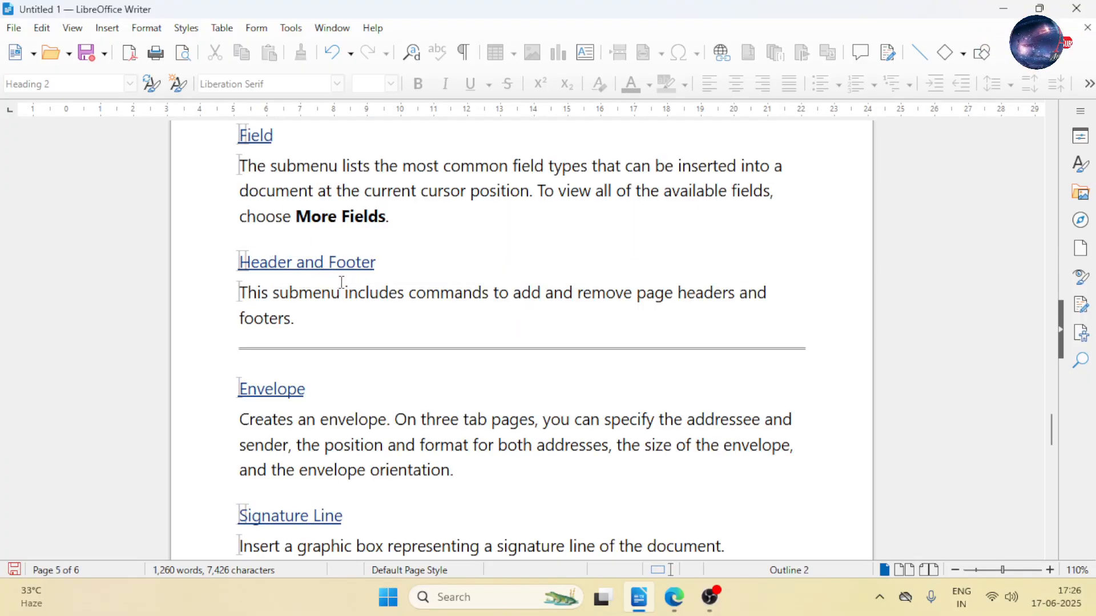
pyautogui.hotkey('ctrl', 'Home')
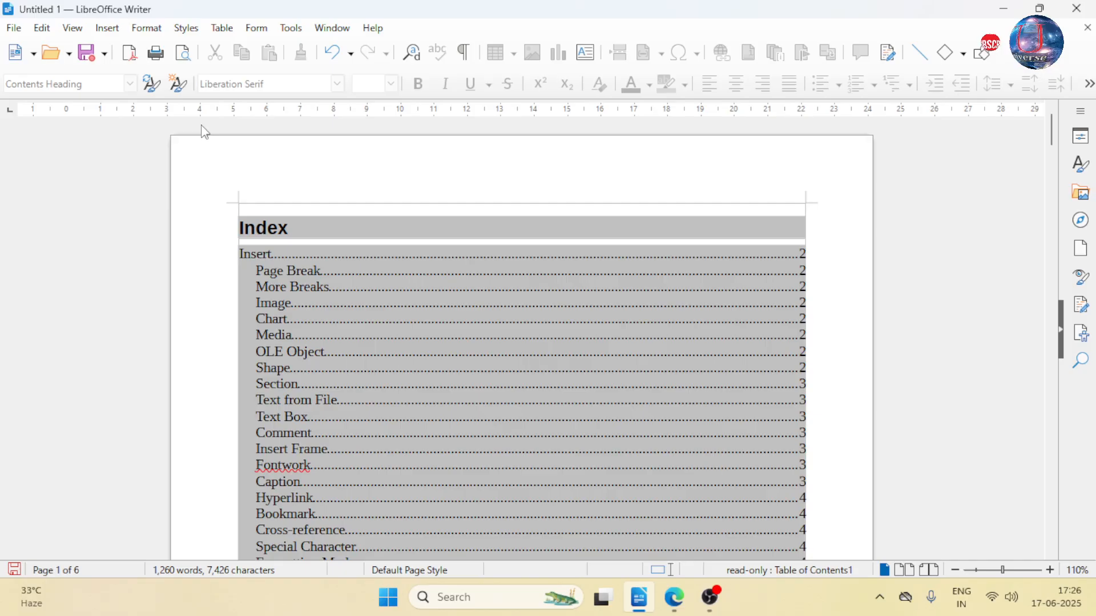
# - Undo the insertion of the table of contents and select the "Image" heading on page 2
pyautogui.hotkey('ctrl', 'z')
pyautogui.scroll(-15, 404, 351)
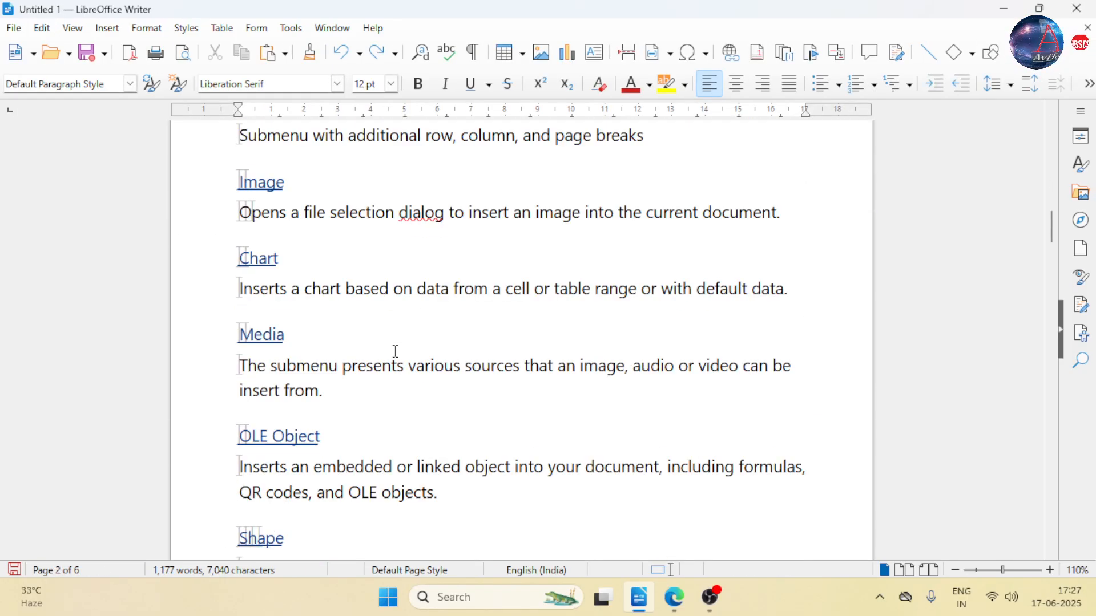
pyautogui.scroll(3, 395, 351)
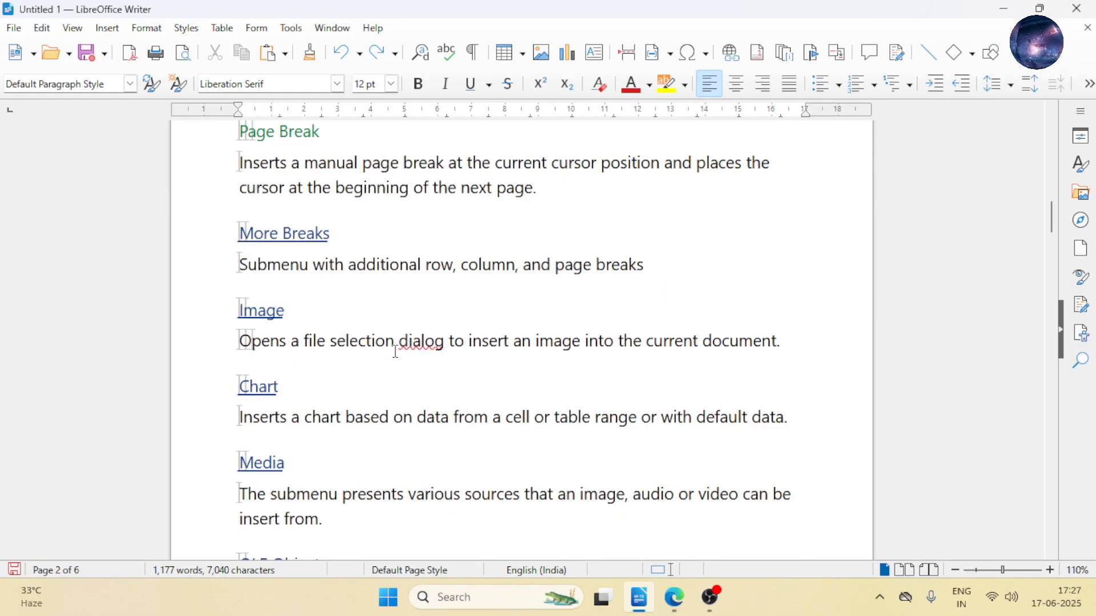
pyautogui.click(265, 311)
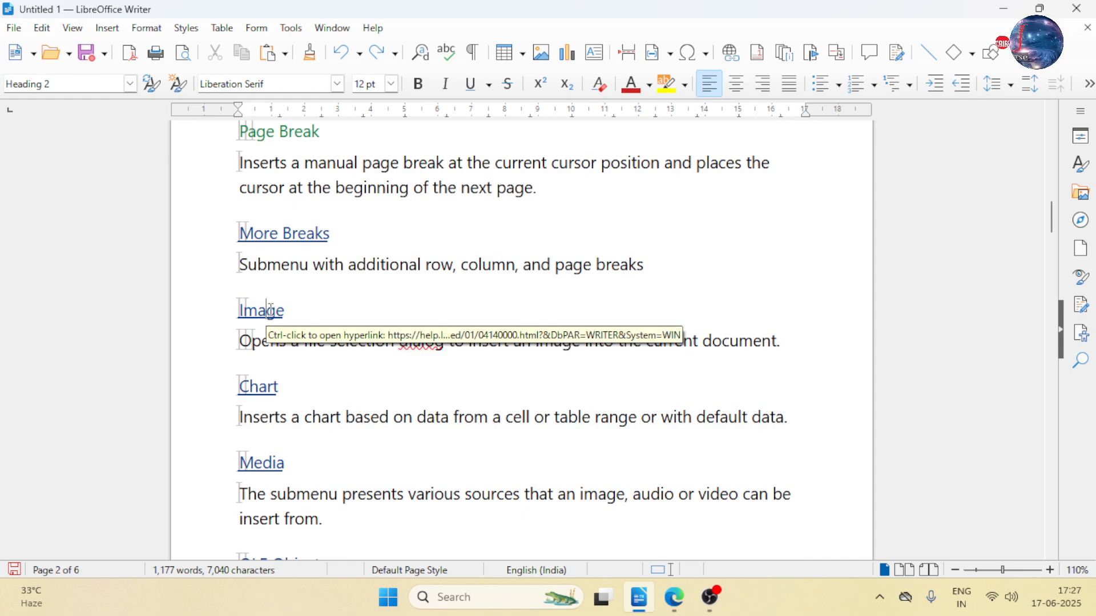
pyautogui.doubleClick(266, 311)
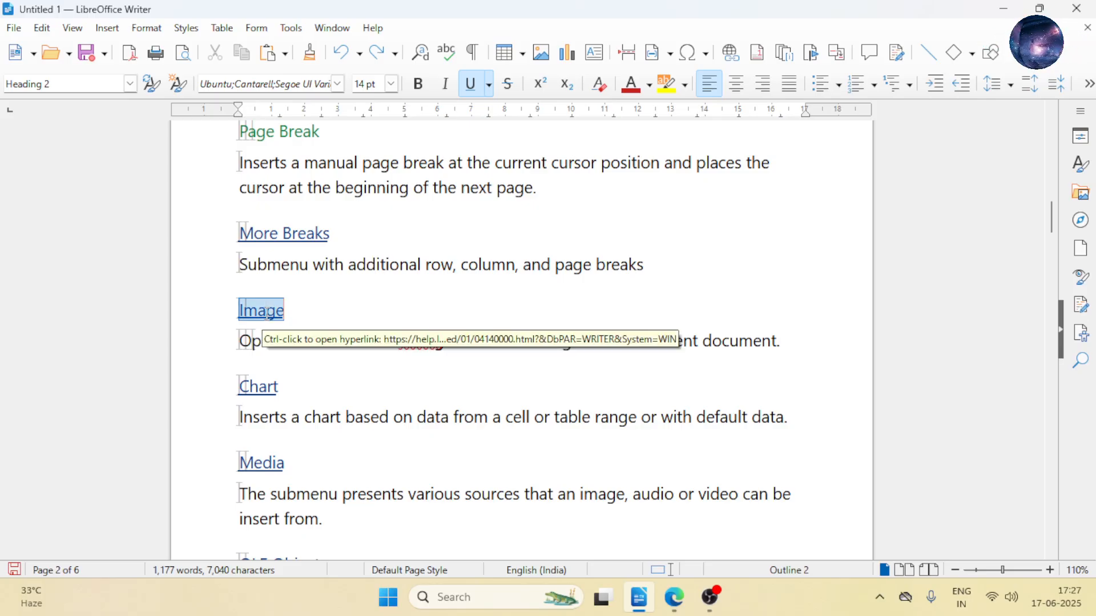
# - Start an index entry for the selected word "Image" with "photo" as 1st key and "pic" as 2nd key
pyautogui.click(108, 30)
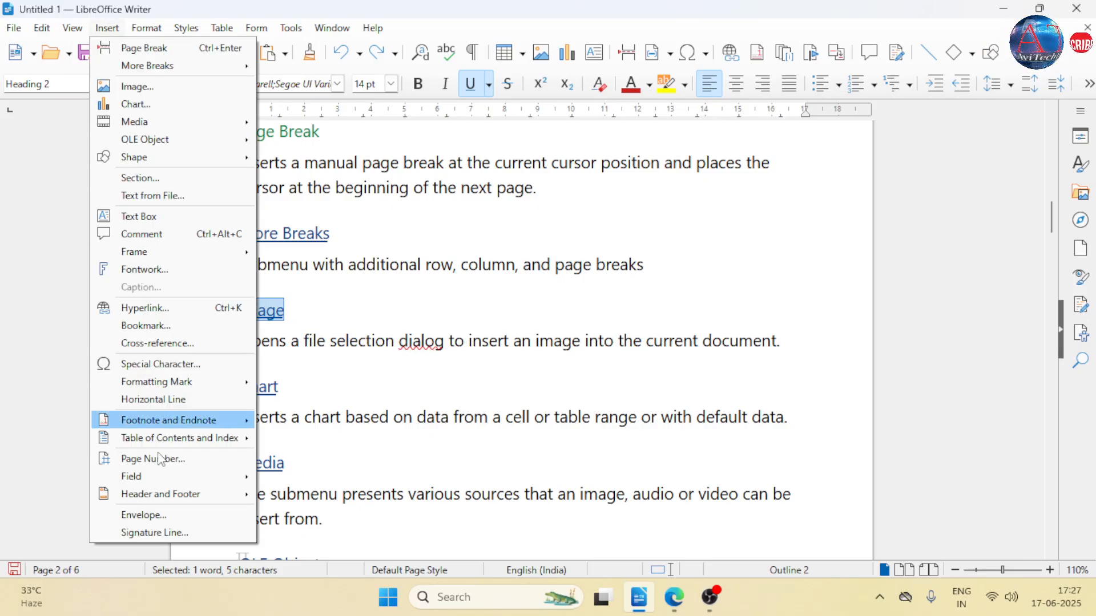
pyautogui.moveTo(225, 422)
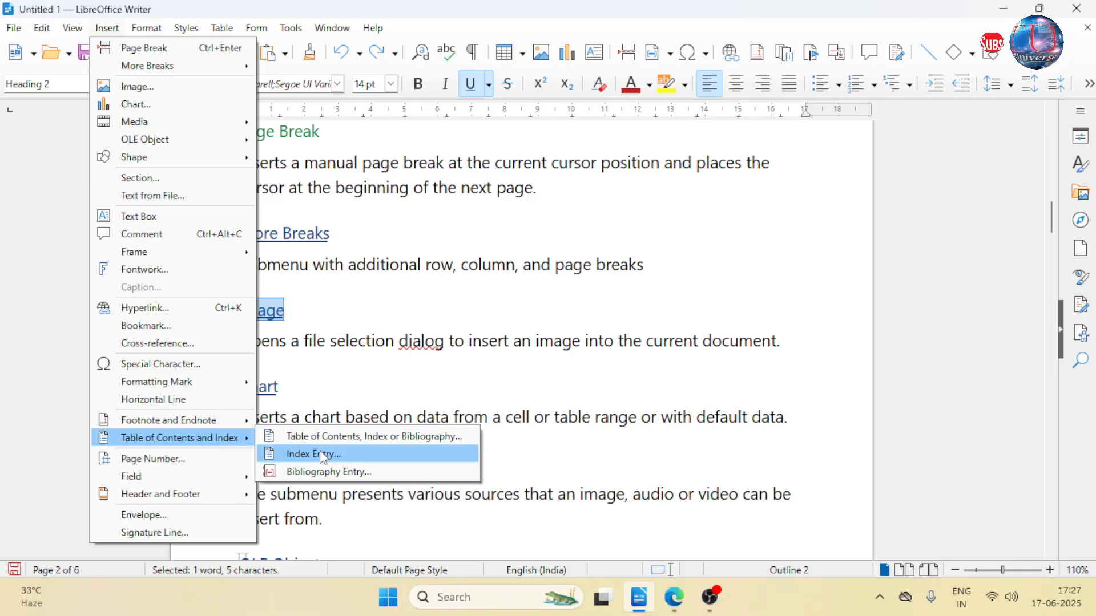
pyautogui.click(323, 453)
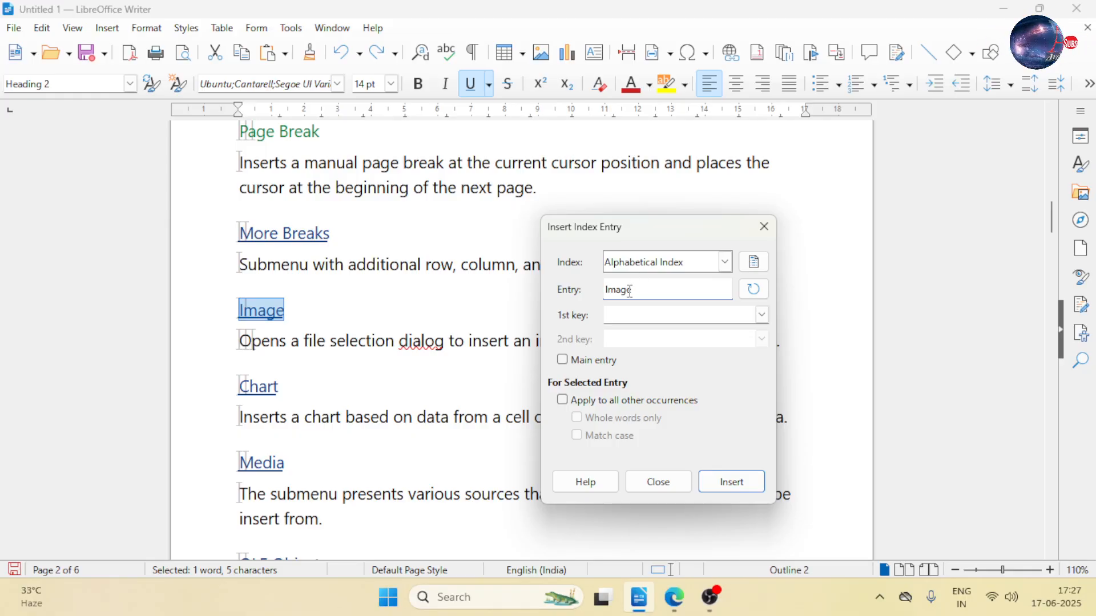
pyautogui.click(651, 322)
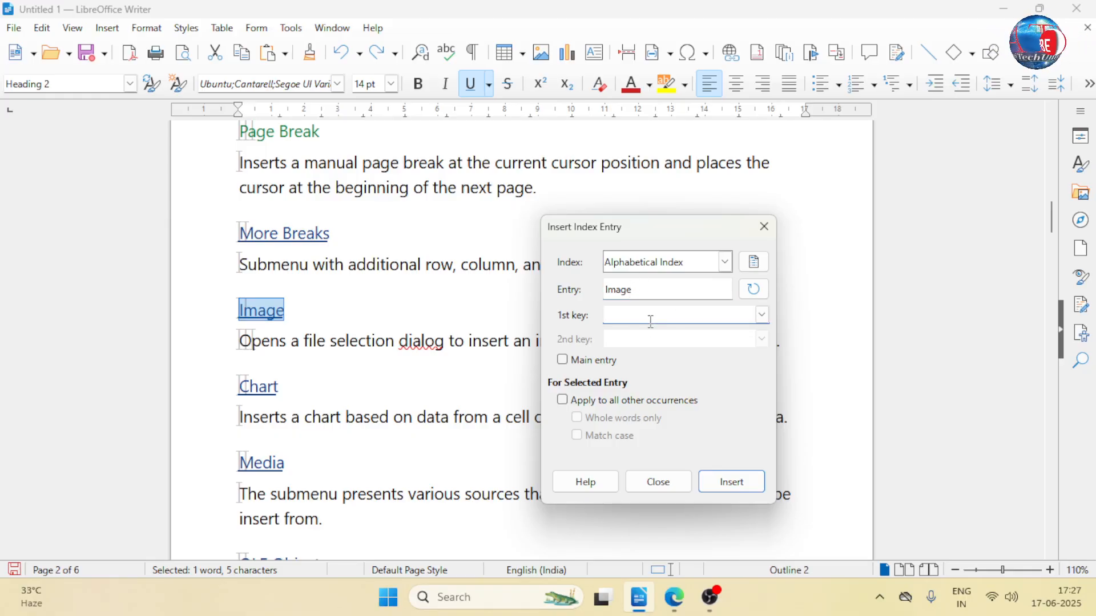
pyautogui.write('ph')
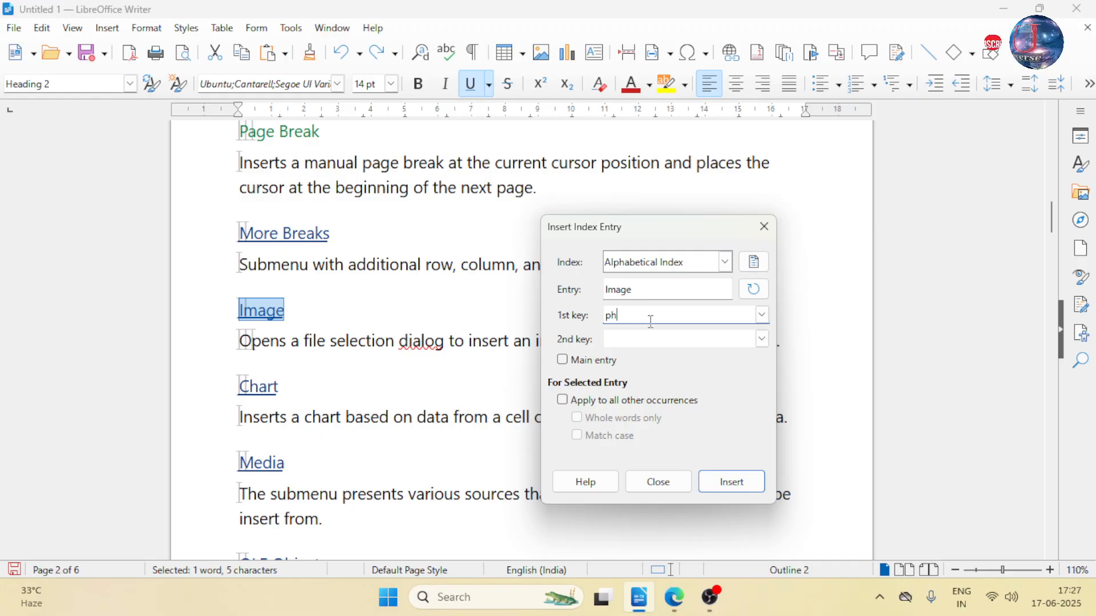
pyautogui.write('oto')
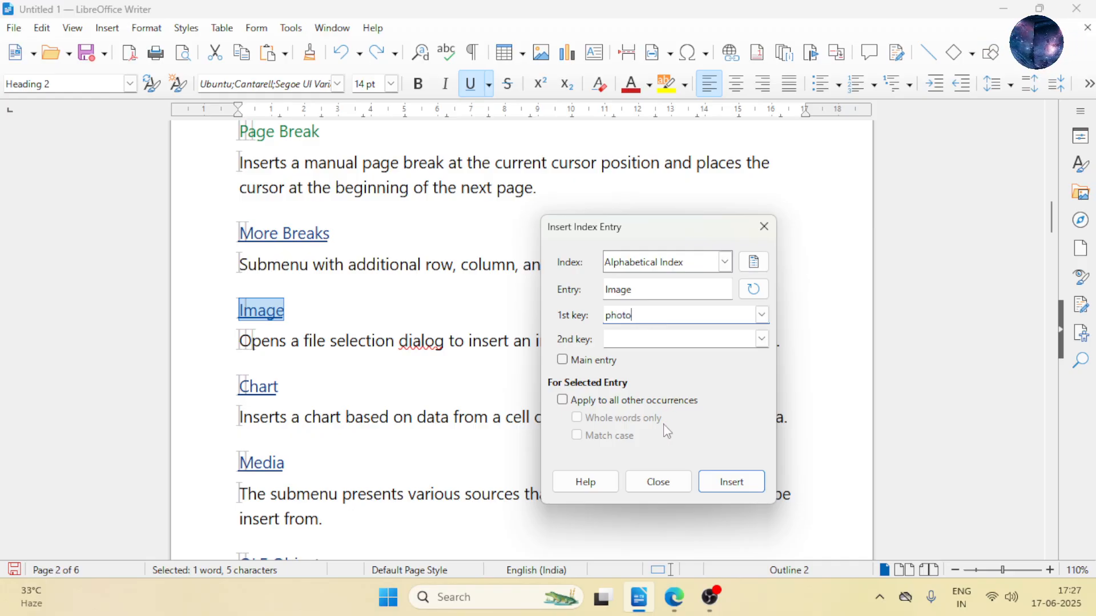
pyautogui.click(659, 340)
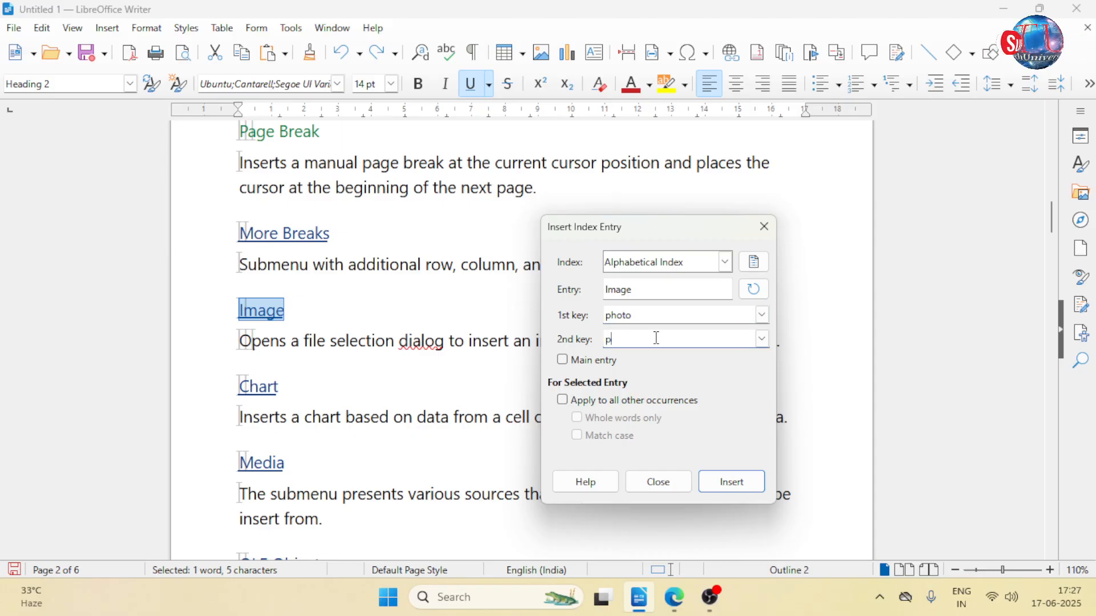
pyautogui.write('pic')
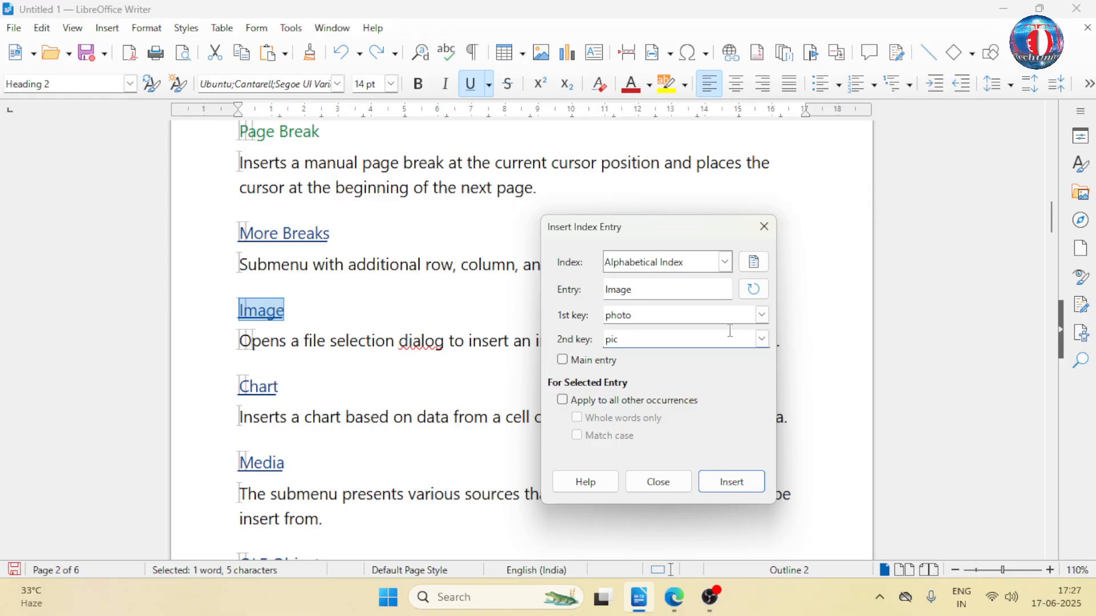
# - Keep Alphabetical Index as the target index, without creating a user-defined one, and insert the "Image" entry
pyautogui.click(724, 261)
pyautogui.click(724, 261)
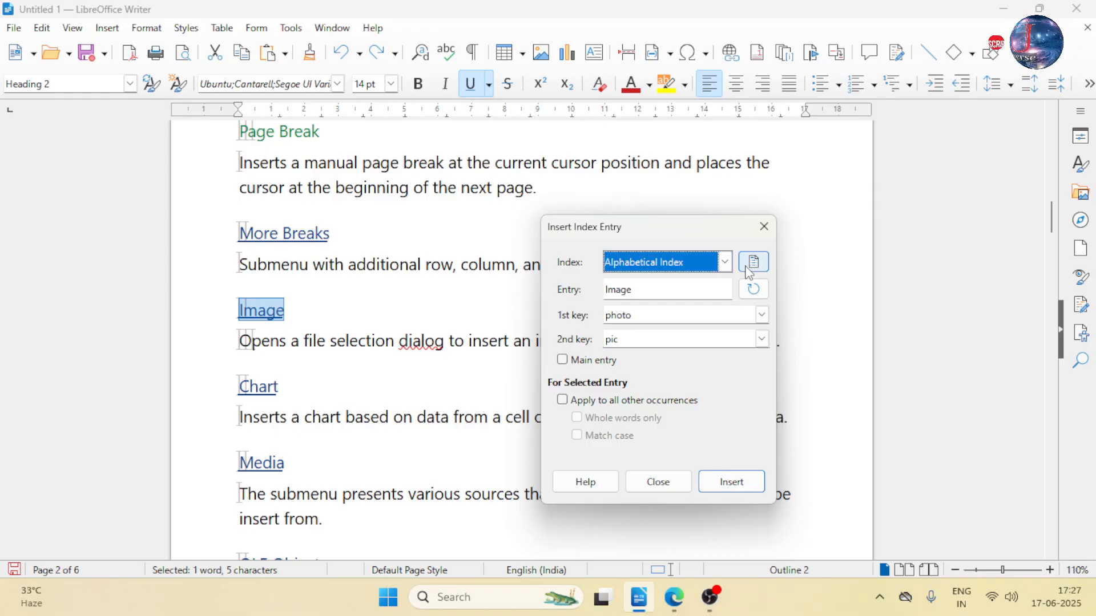
pyautogui.click(752, 263)
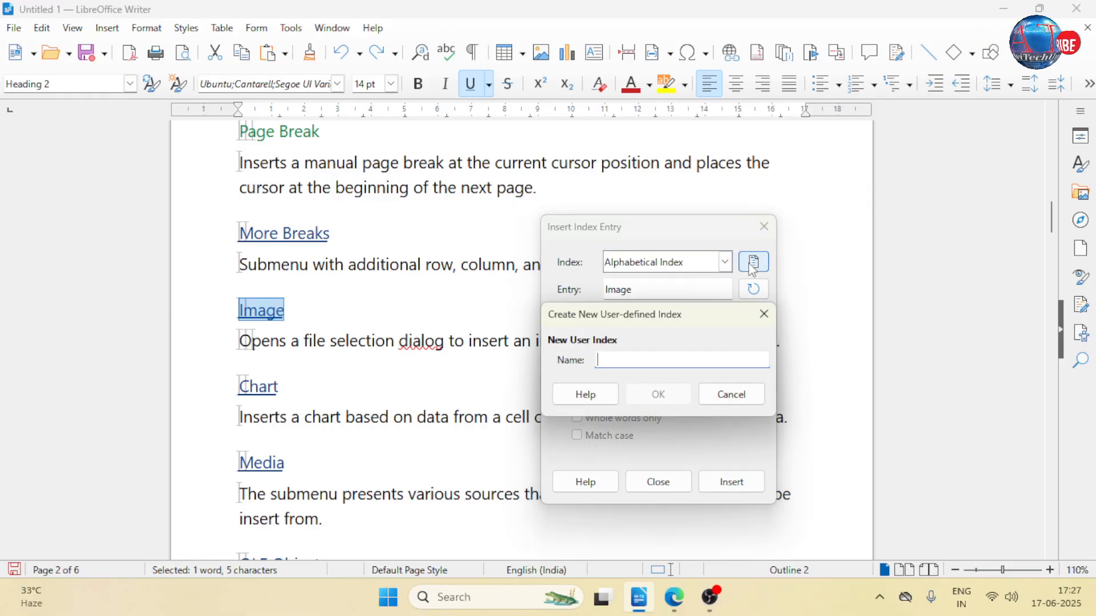
pyautogui.click(763, 325)
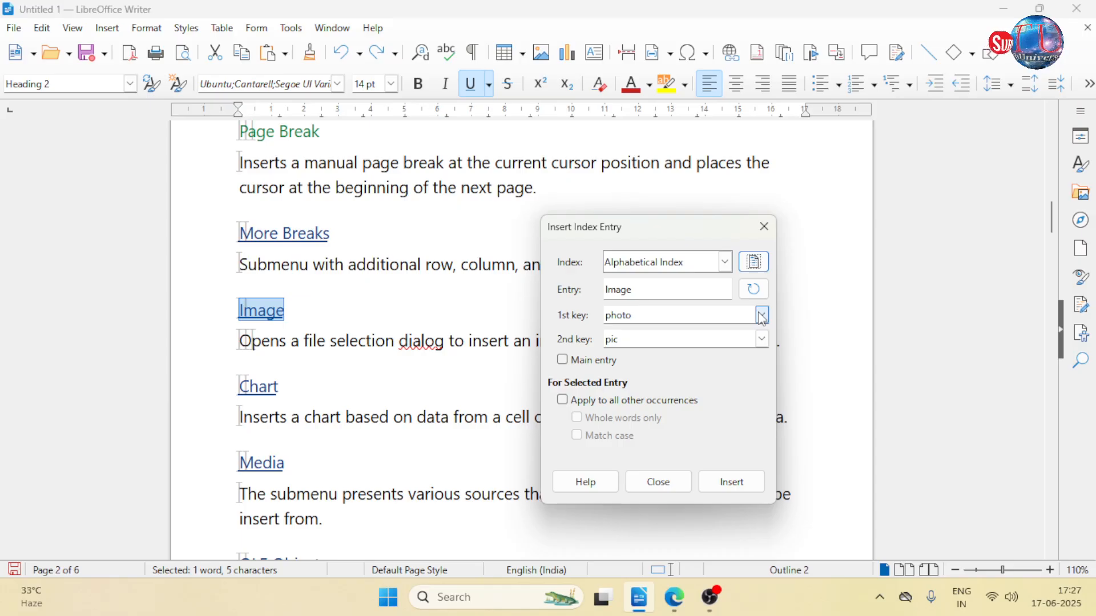
pyautogui.click(732, 484)
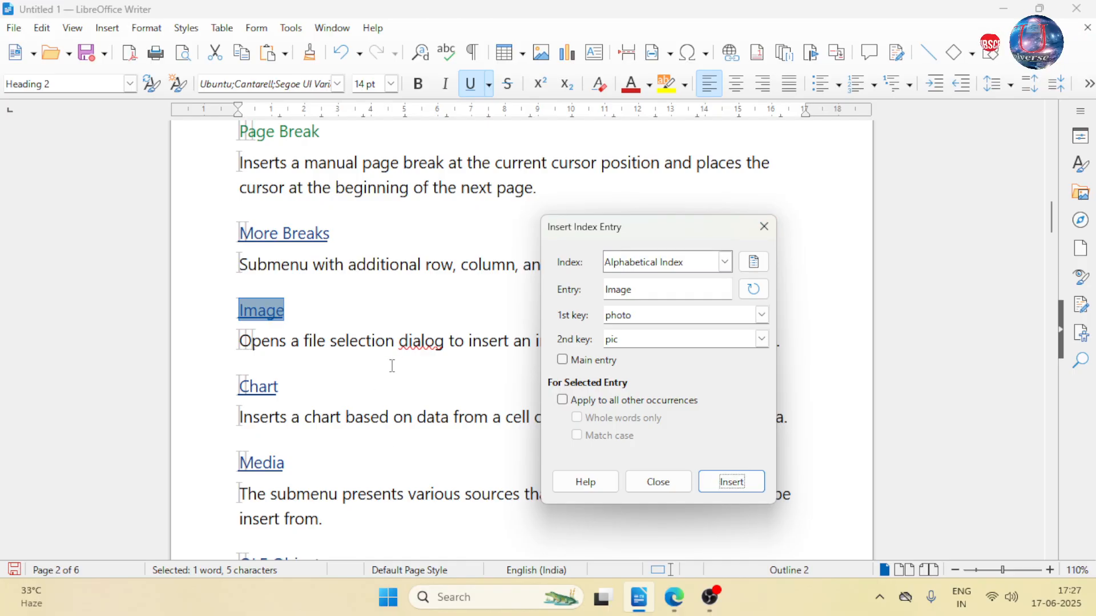
# - Load the word "selection" from the paragraph under "Image" as the entry text, and close the index entry dialog without inserting it
pyautogui.doubleClick(371, 345)
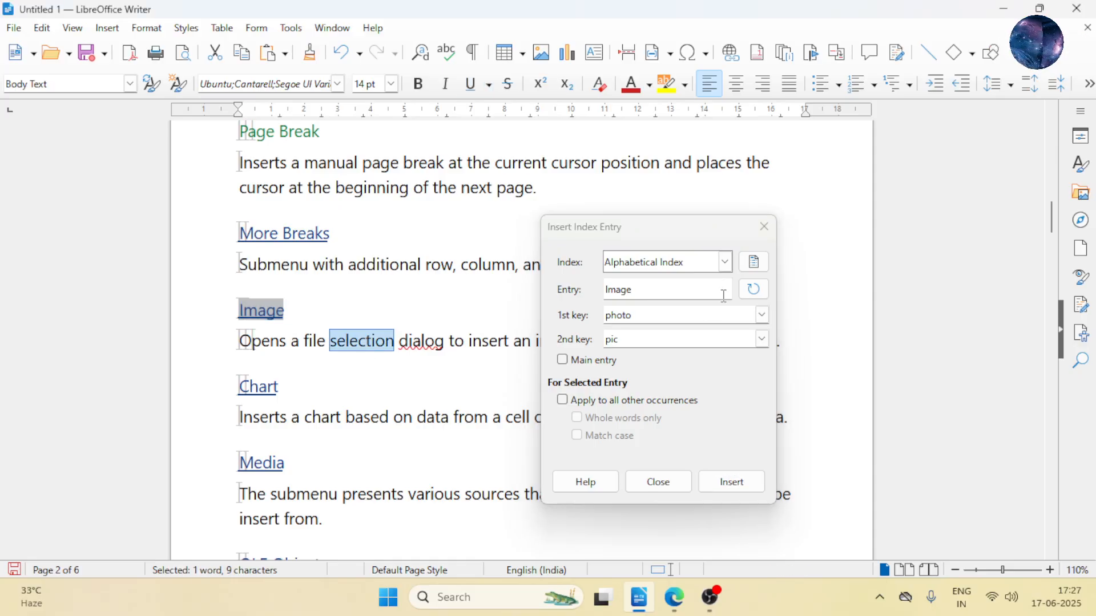
pyautogui.click(752, 288)
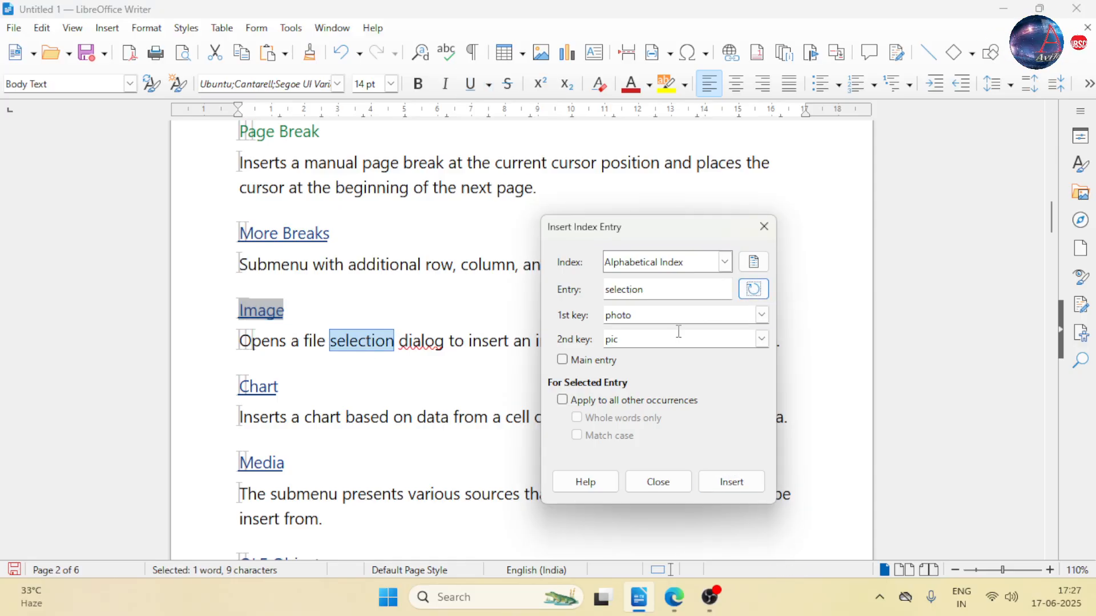
pyautogui.click(659, 317)
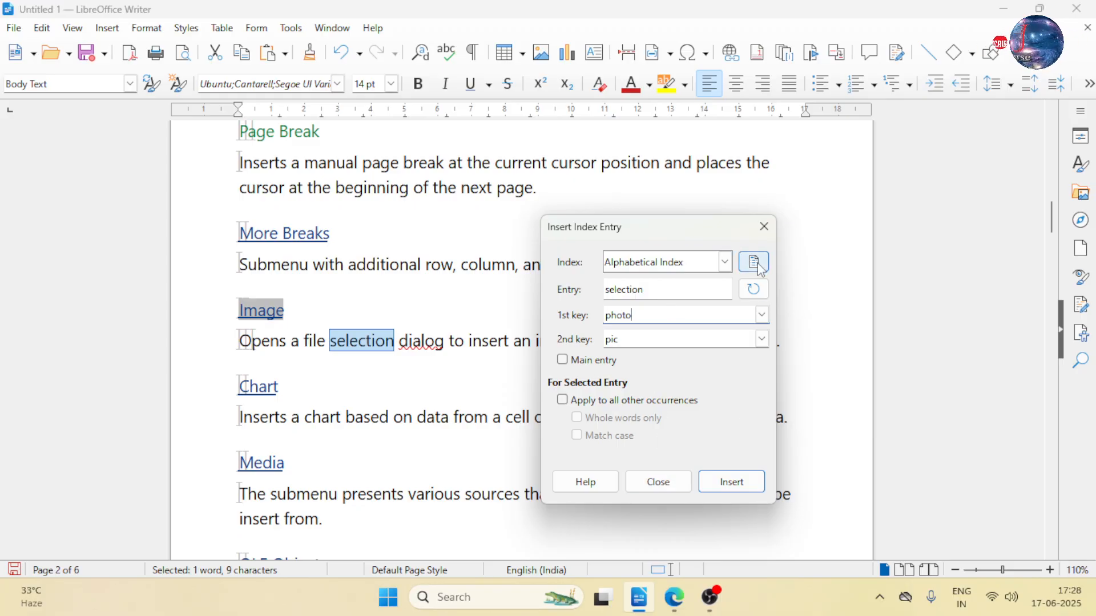
pyautogui.click(766, 238)
# - Insert an Alphabetical Index for the entire document at the start of the blank first page
pyautogui.scroll(1, 605, 380)
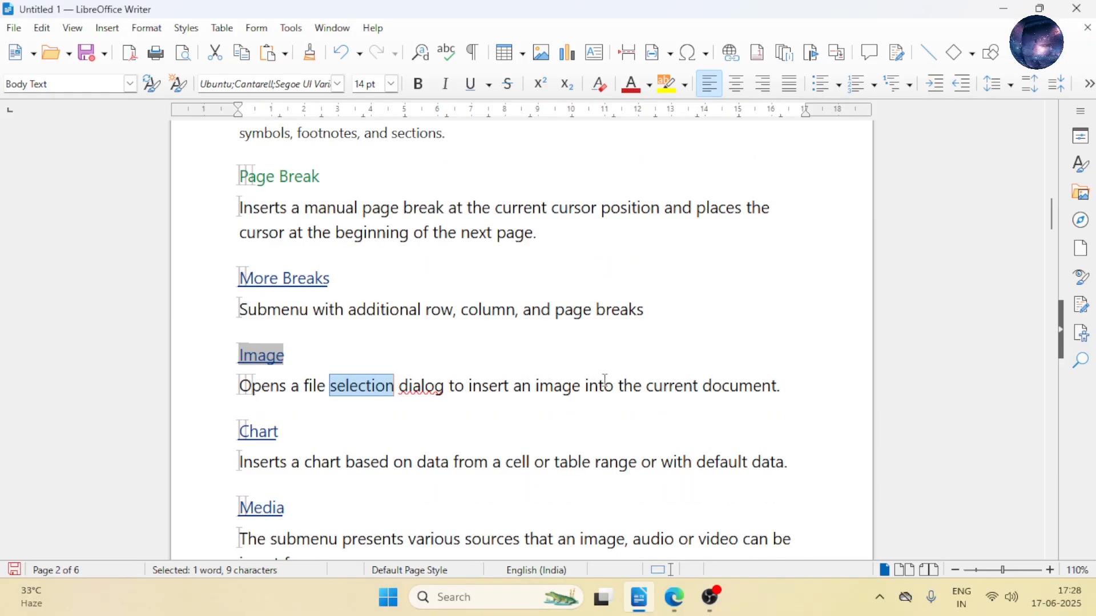
pyautogui.hotkey('ctrl', 'Home')
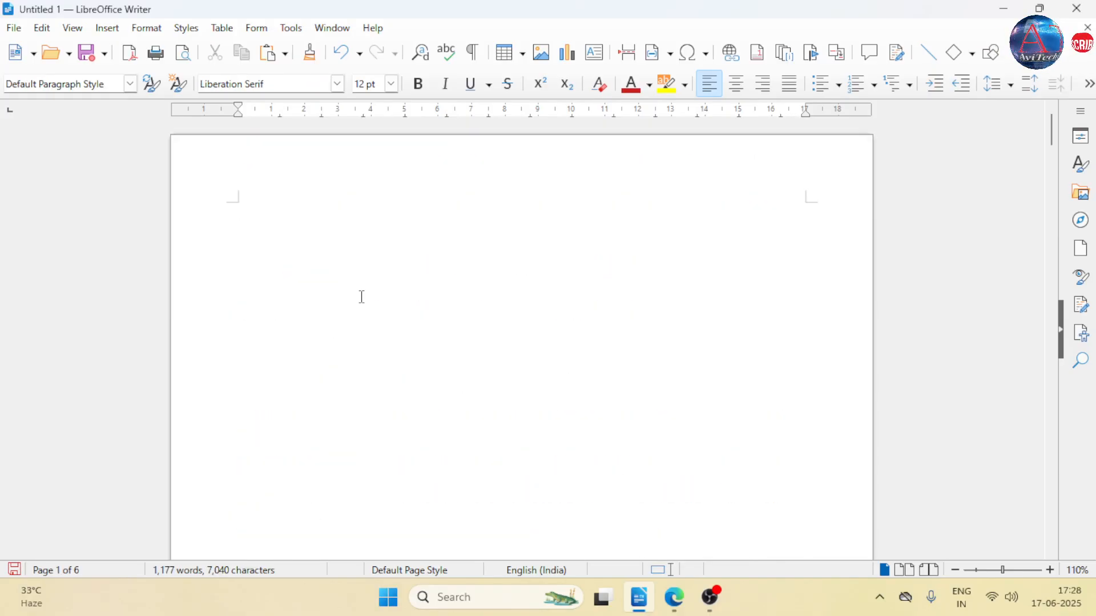
pyautogui.click(112, 30)
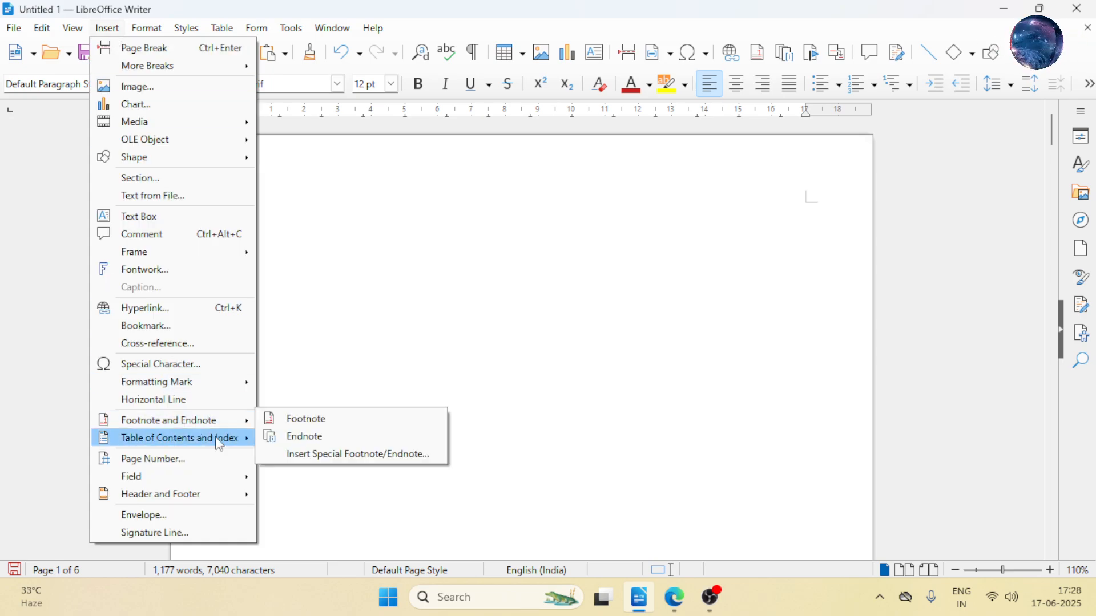
pyautogui.moveTo(216, 439)
pyautogui.click(303, 444)
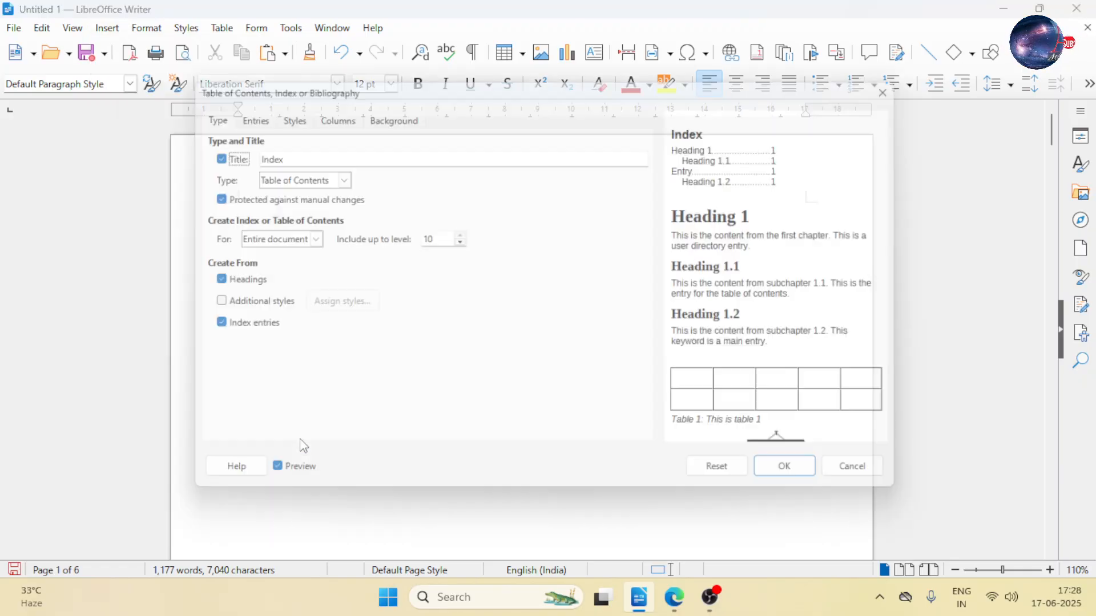
pyautogui.click(333, 174)
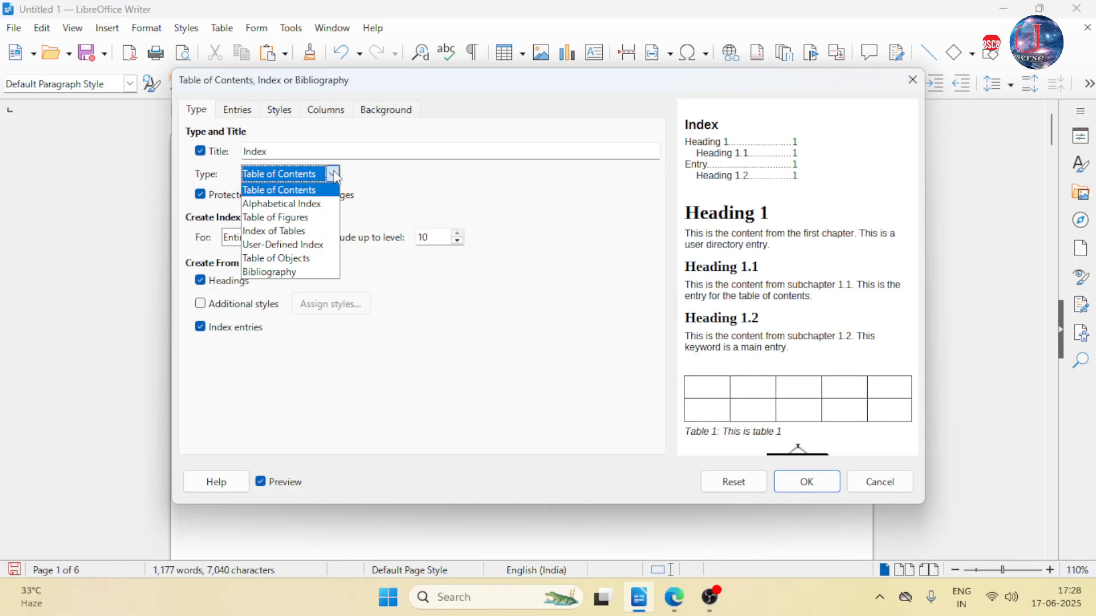
pyautogui.click(321, 212)
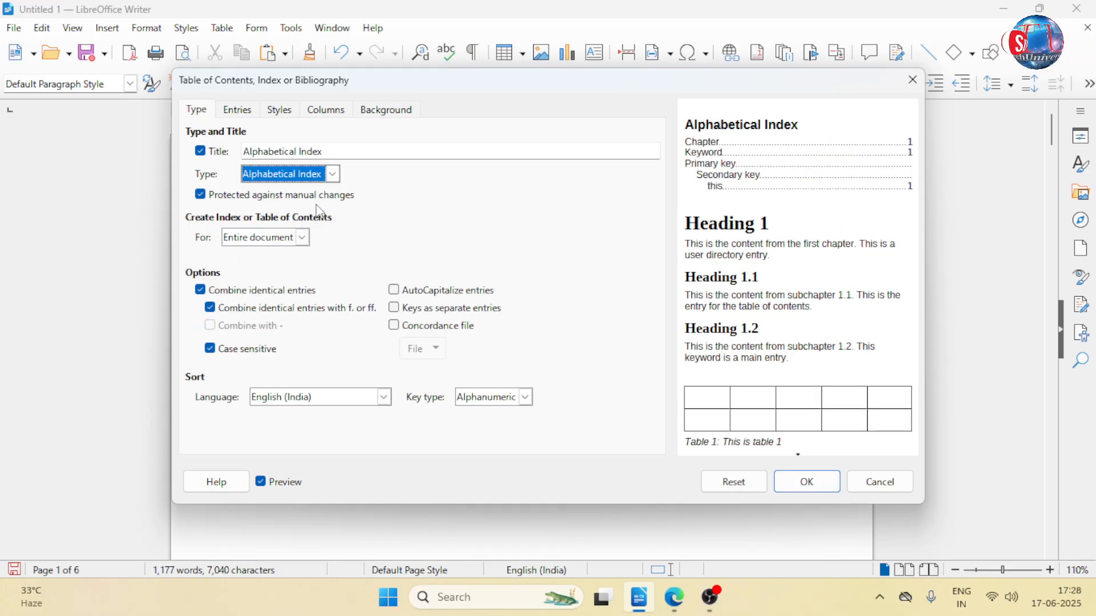
pyautogui.click(806, 489)
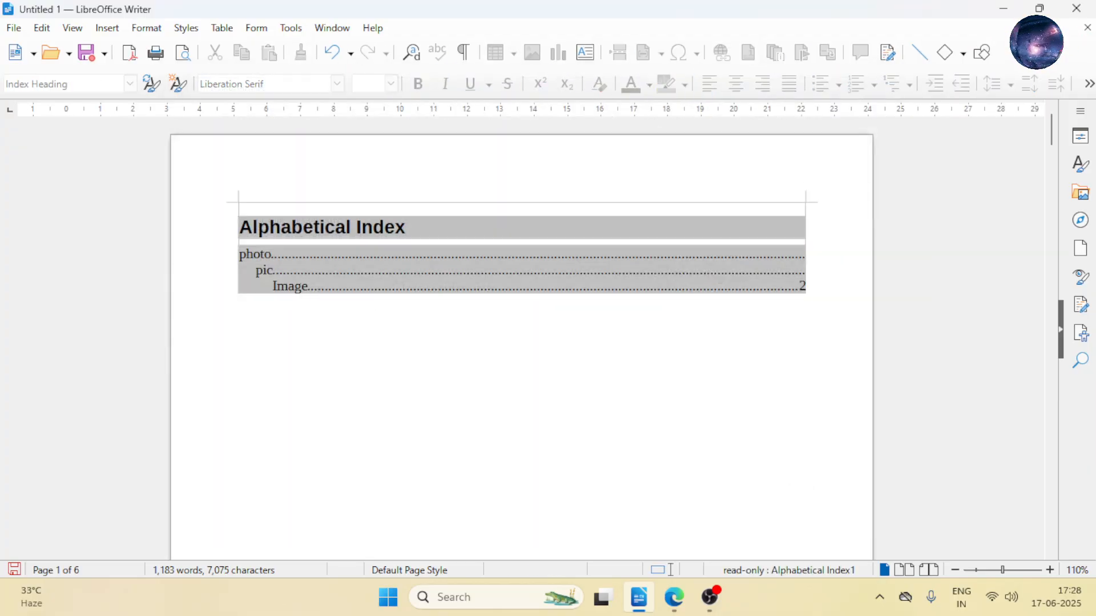
# - Edit the alphabetical index on the first page and change its title to "user"
pyautogui.press('Down')
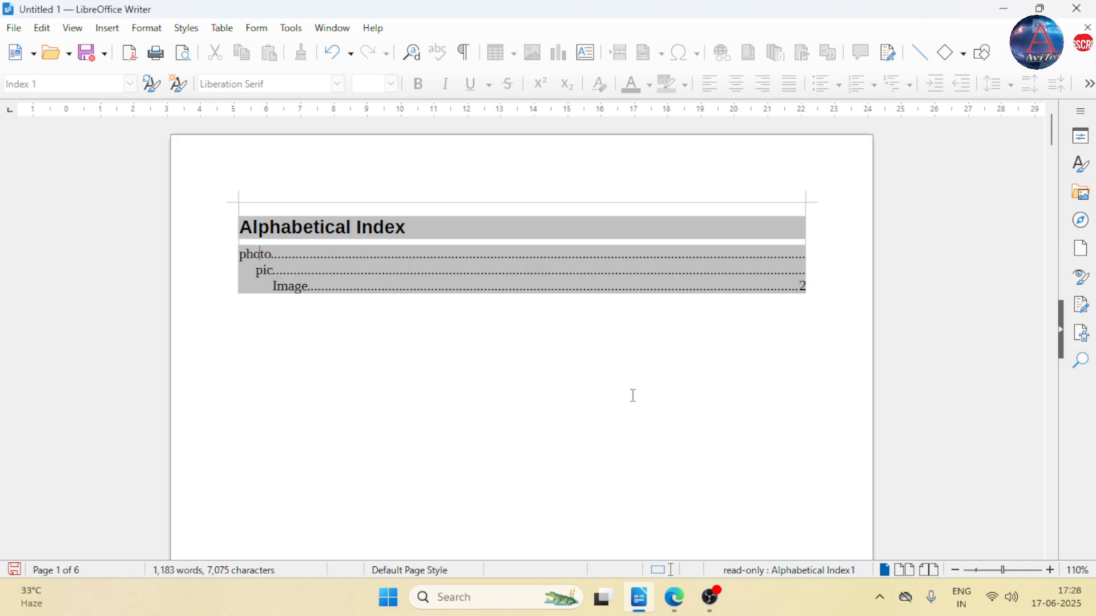
pyautogui.rightClick(407, 232)
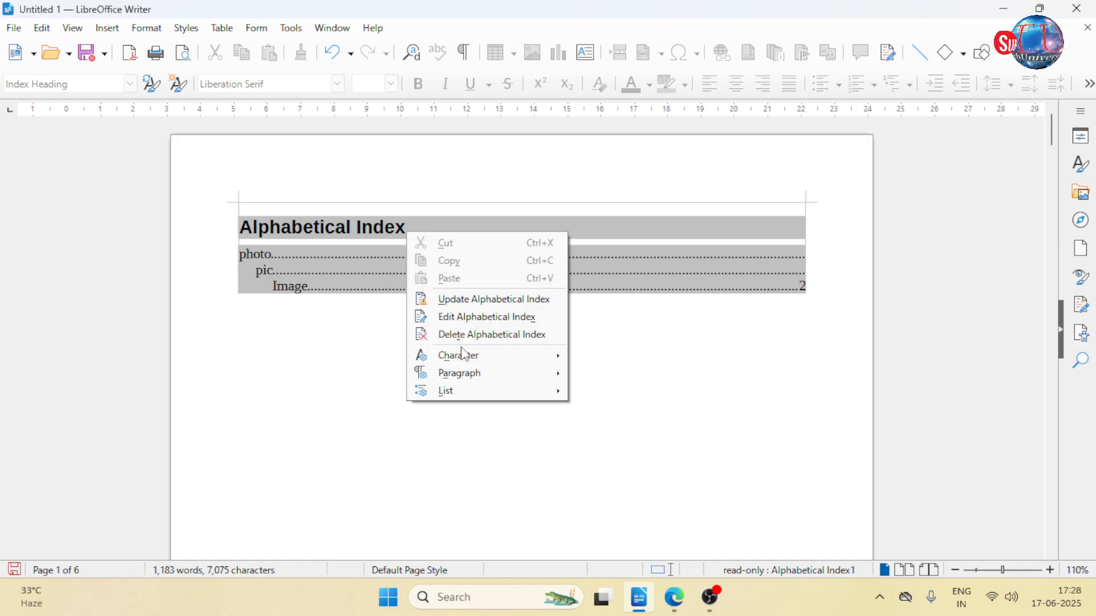
pyautogui.click(483, 318)
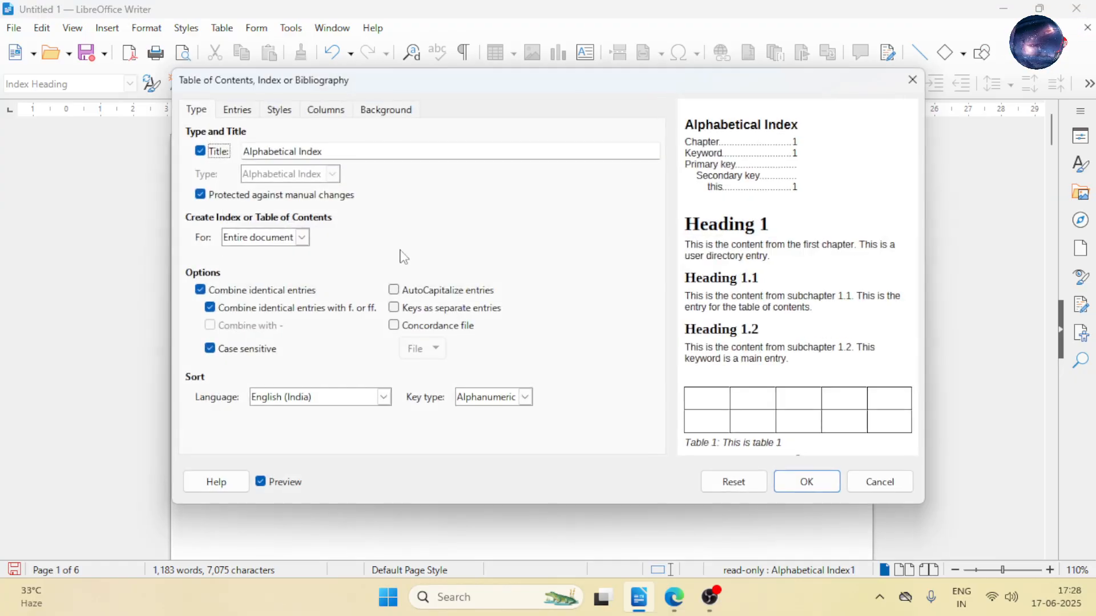
pyautogui.moveTo(344, 150); pyautogui.dragTo(225, 148)
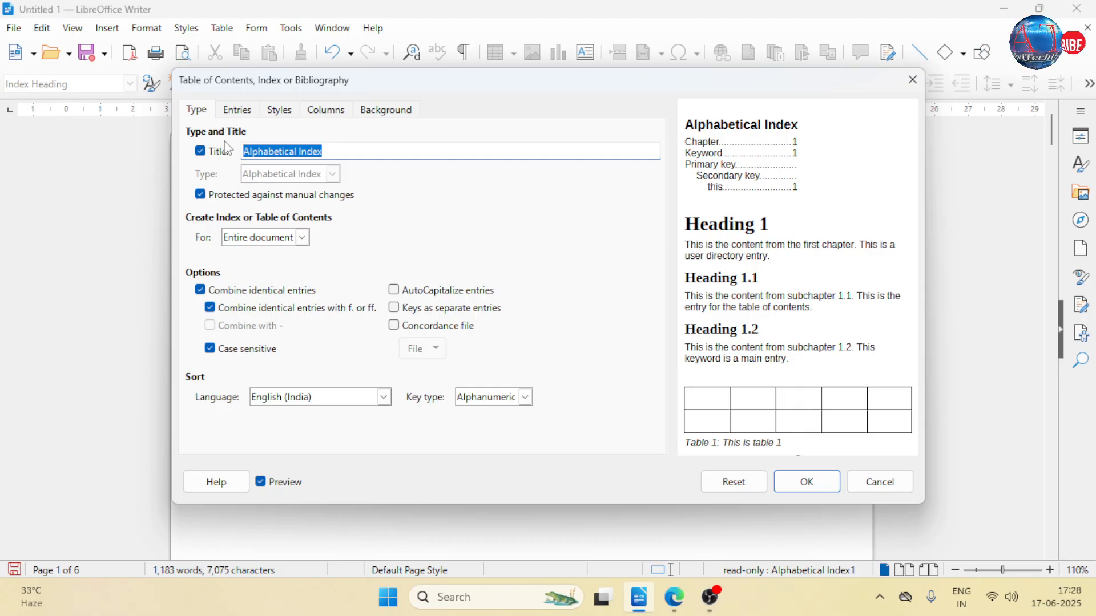
pyautogui.write('user')
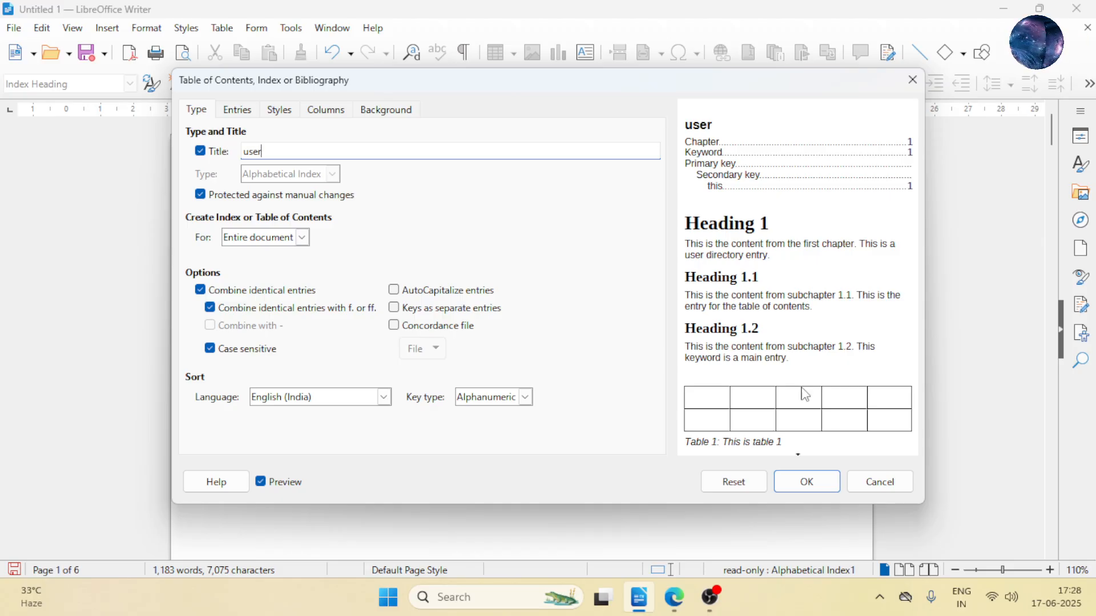
pyautogui.click(805, 492)
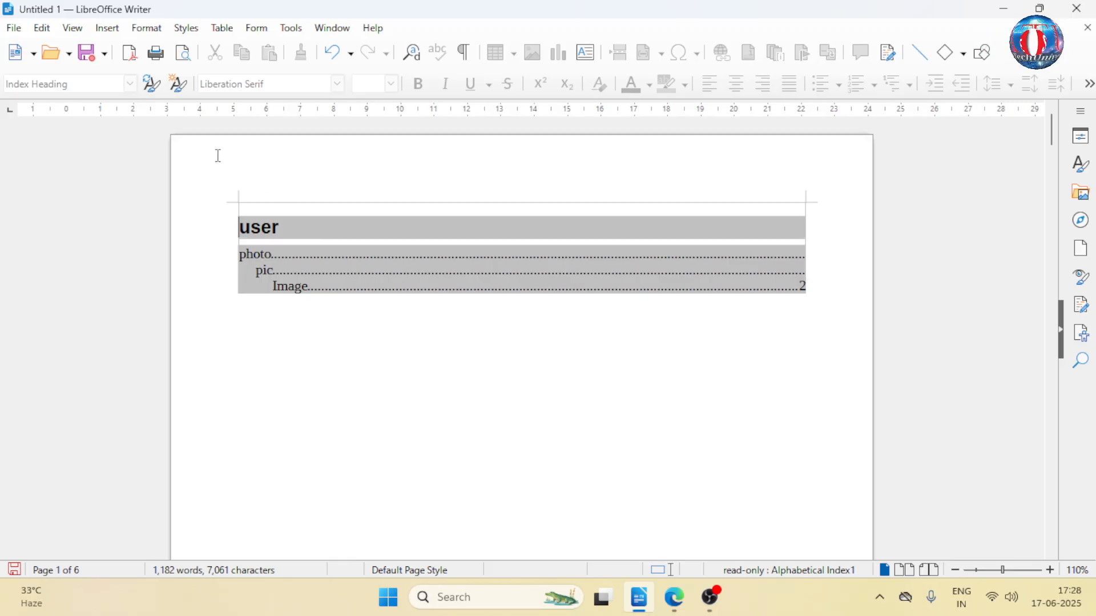
# - Undo the title change and the insertion of the alphabetical index on the first page
pyautogui.hotkey('ctrl', 'z')
pyautogui.hotkey('ctrl', 'z')
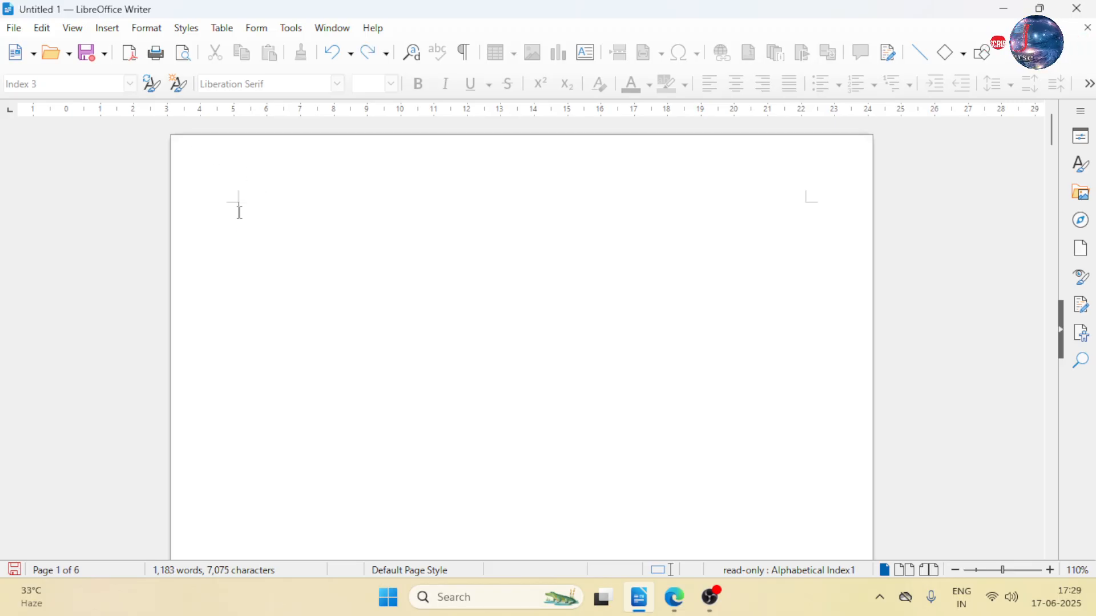
# - Open a bibliography entry from the Bibliography Database and review all the data fields of record ARJ00
pyautogui.click(107, 28)
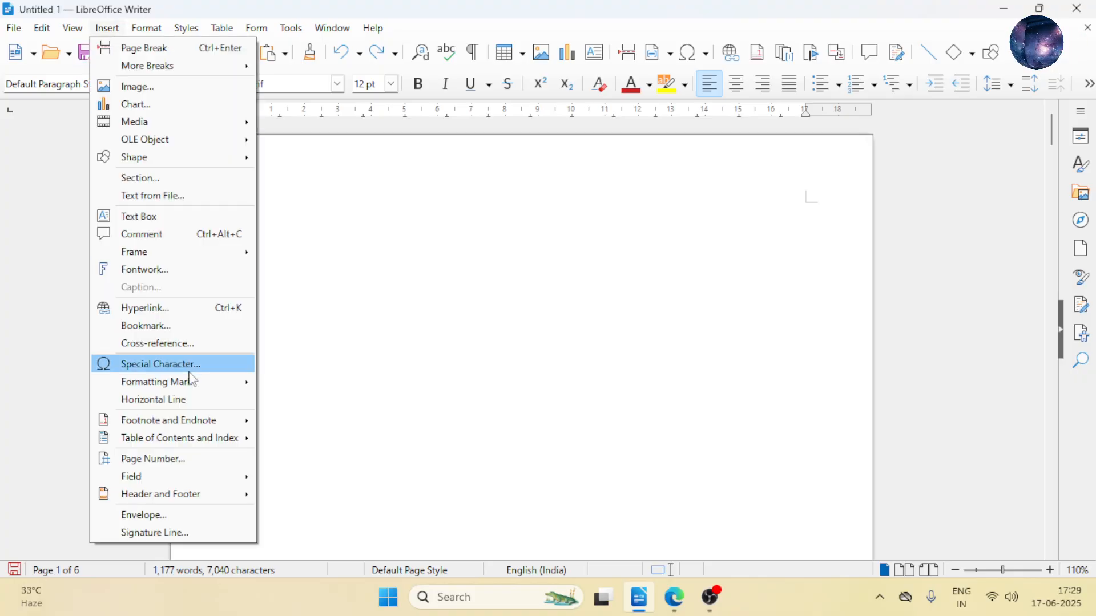
pyautogui.moveTo(191, 446)
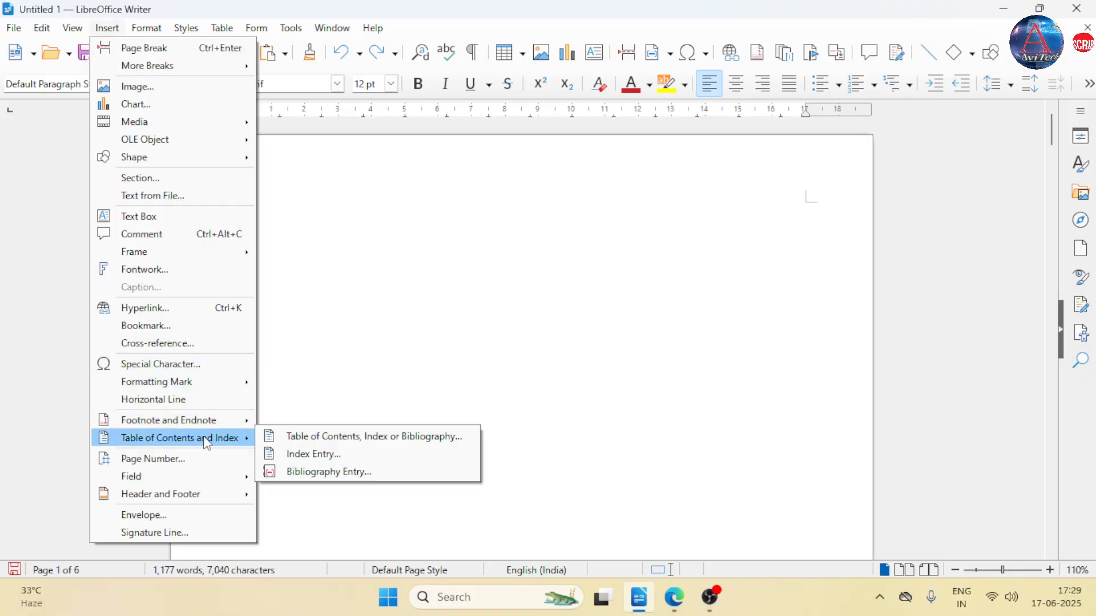
pyautogui.click(326, 467)
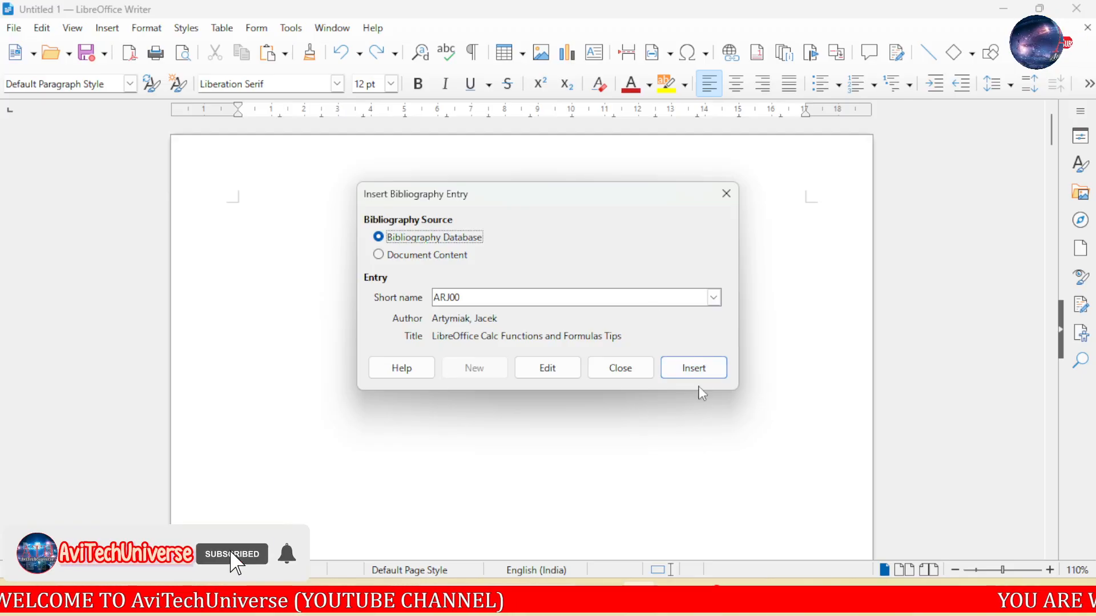
pyautogui.click(717, 606)
pyautogui.click(718, 611)
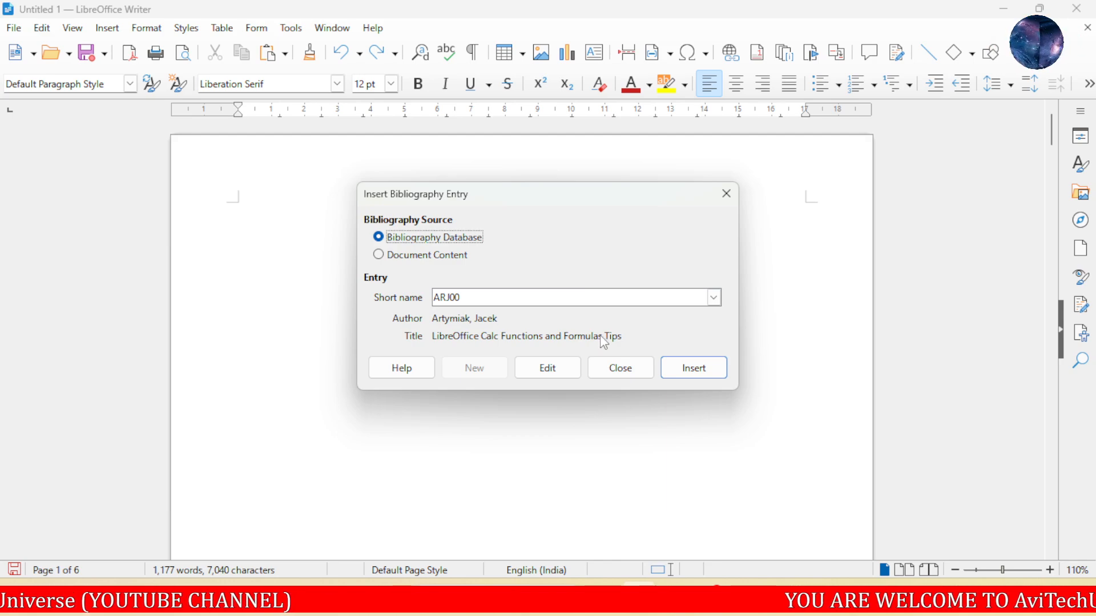
pyautogui.click(563, 377)
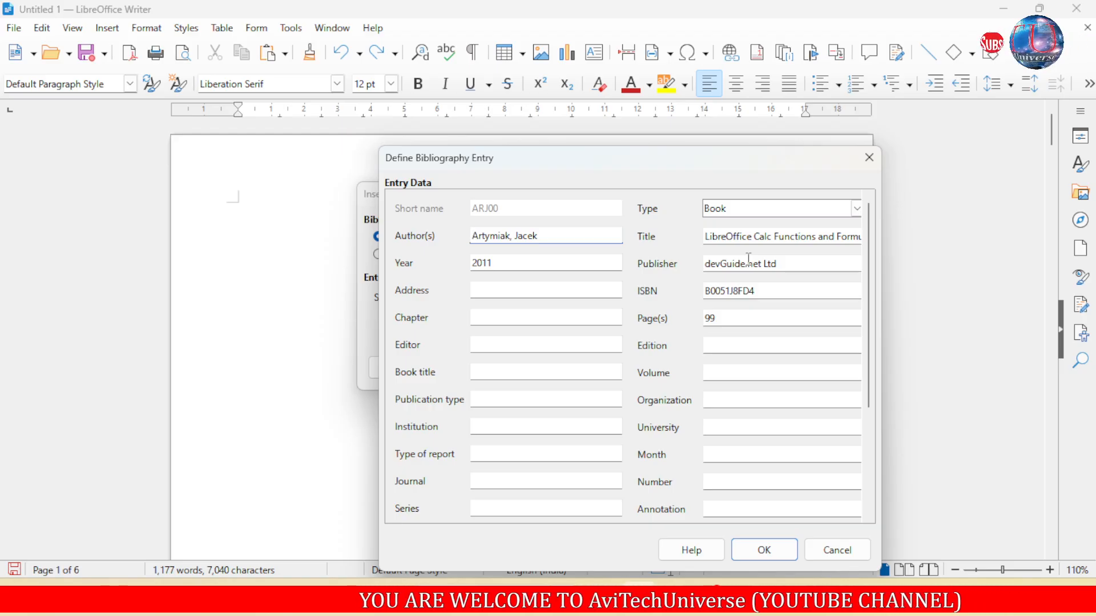
pyautogui.scroll(-1, 733, 337)
pyautogui.scroll(-1, 733, 337)
pyautogui.scroll(-1, 729, 340)
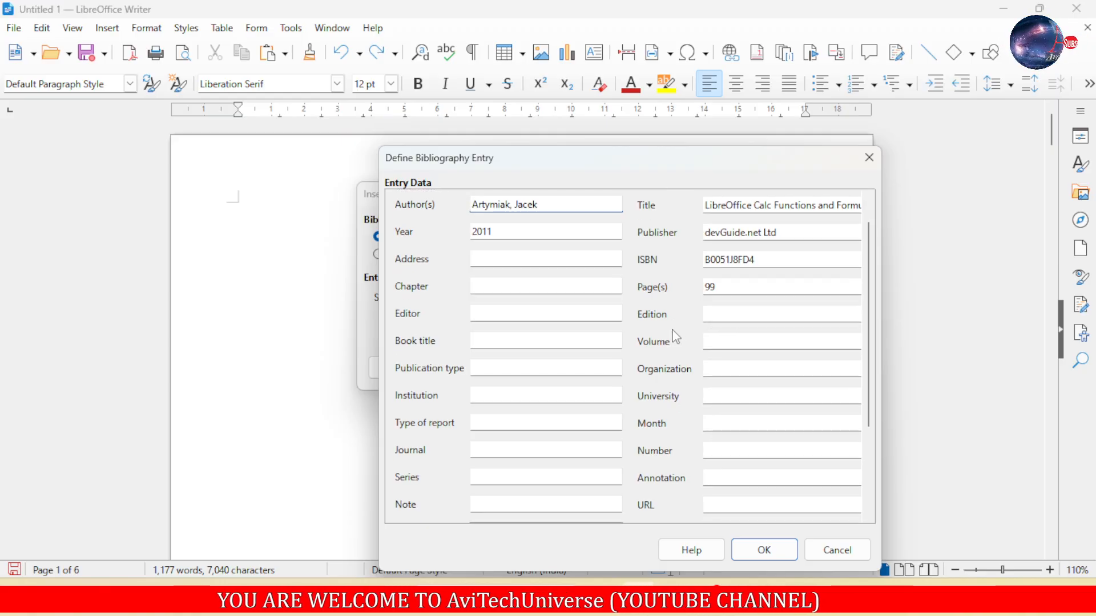
pyautogui.scroll(-5, 677, 337)
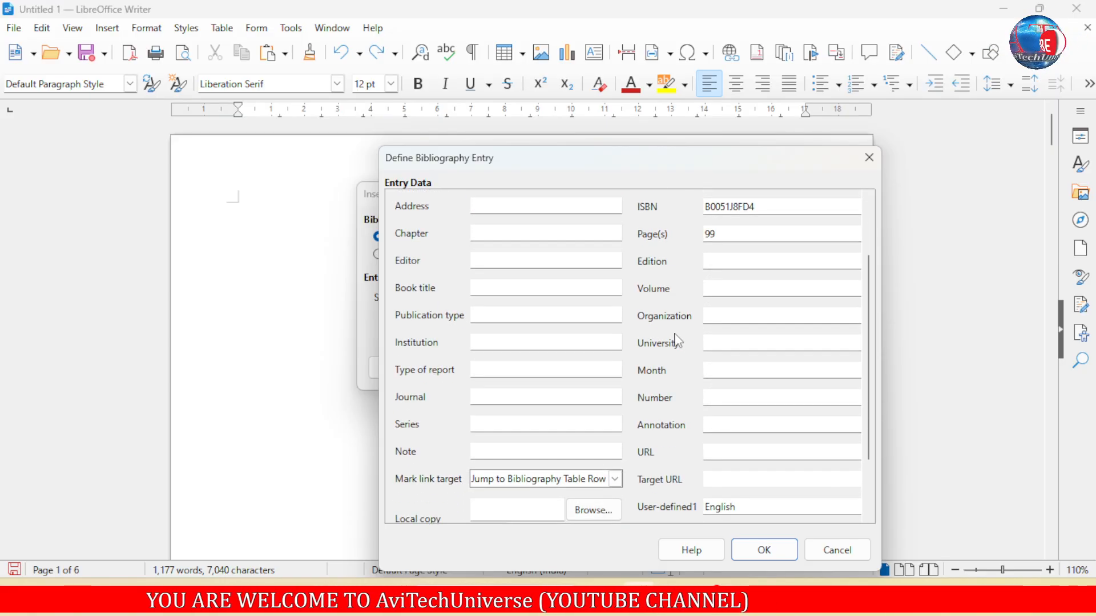
pyautogui.scroll(-5, 680, 358)
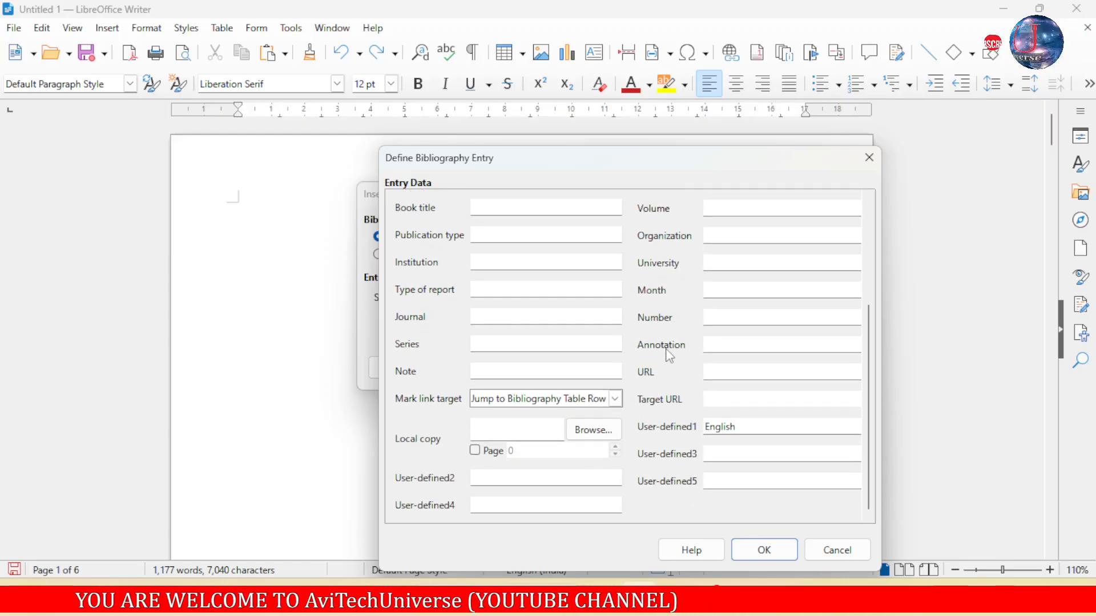
pyautogui.scroll(2, 657, 351)
pyautogui.scroll(4, 648, 346)
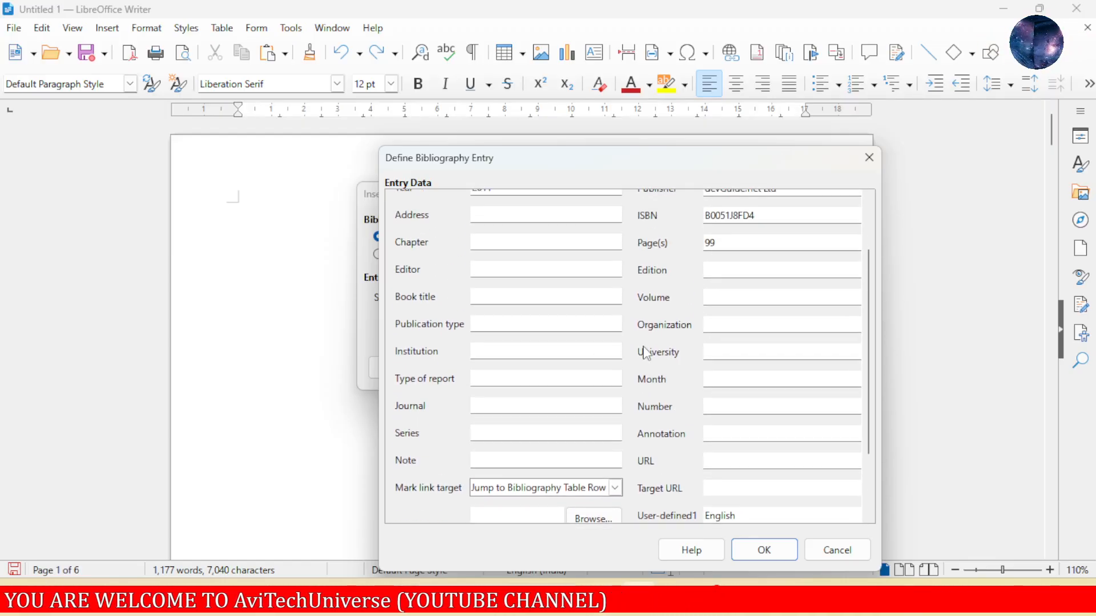
pyautogui.scroll(2, 670, 358)
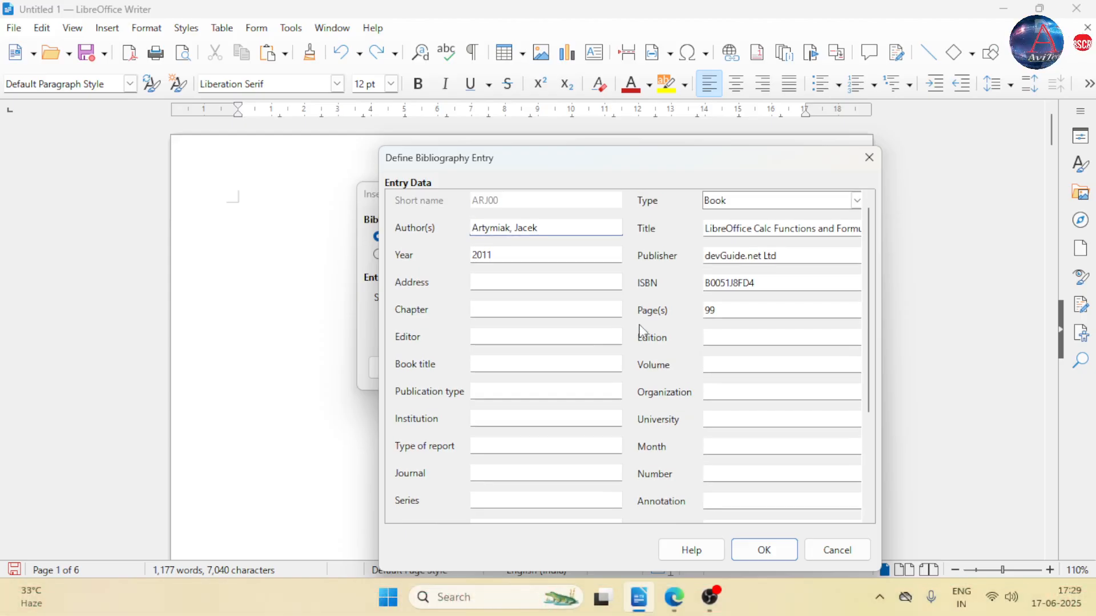
pyautogui.click(772, 546)
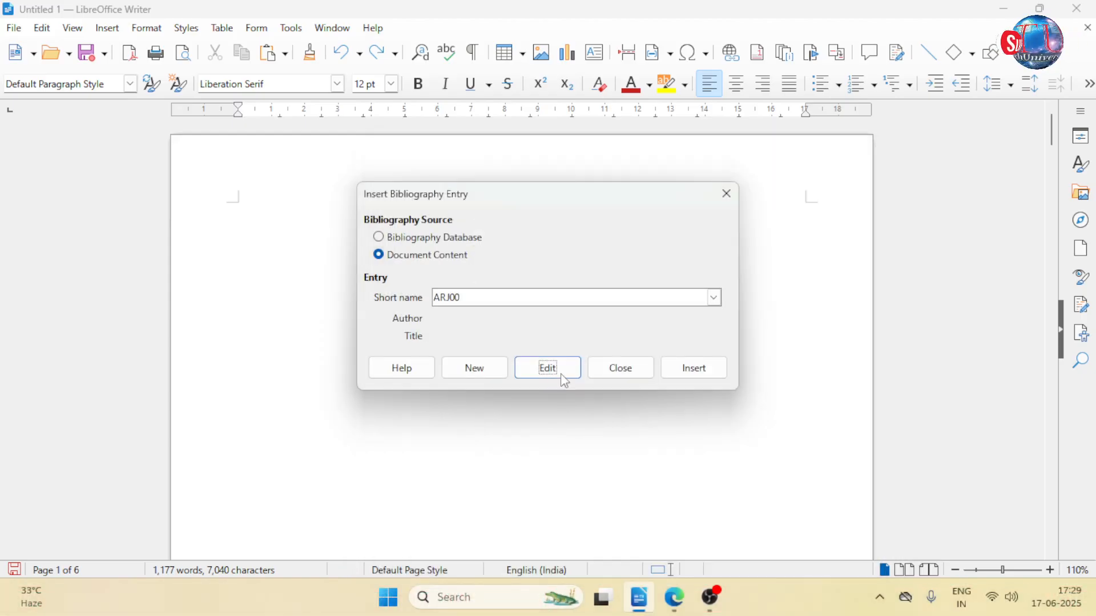
# - Try to insert the ARJ00 bibliography entry with Document Content as its source on the blank first page
pyautogui.click(468, 298)
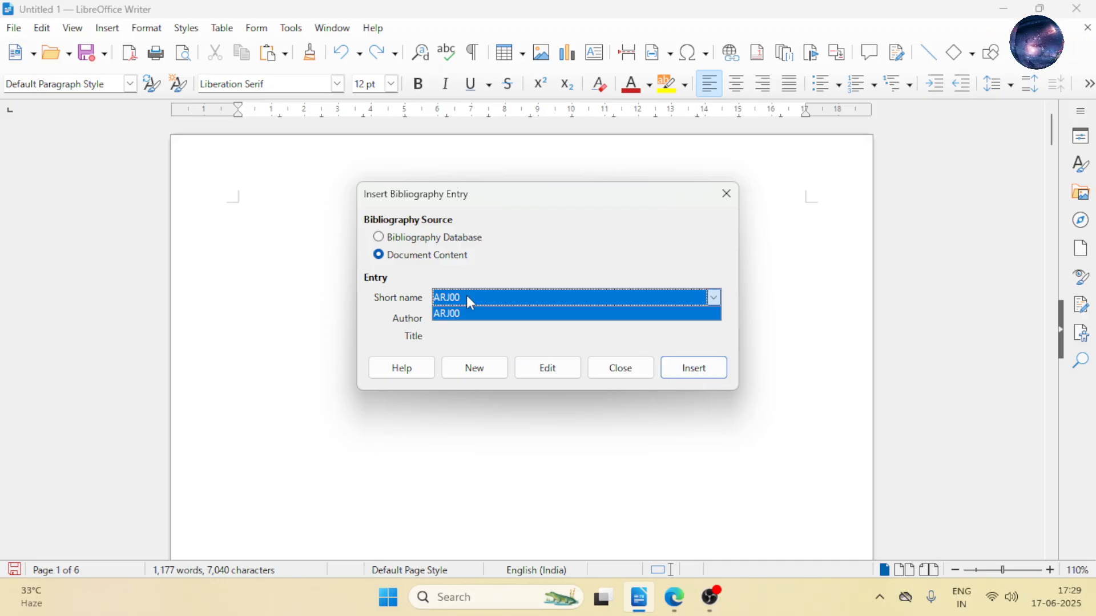
pyautogui.click(467, 296)
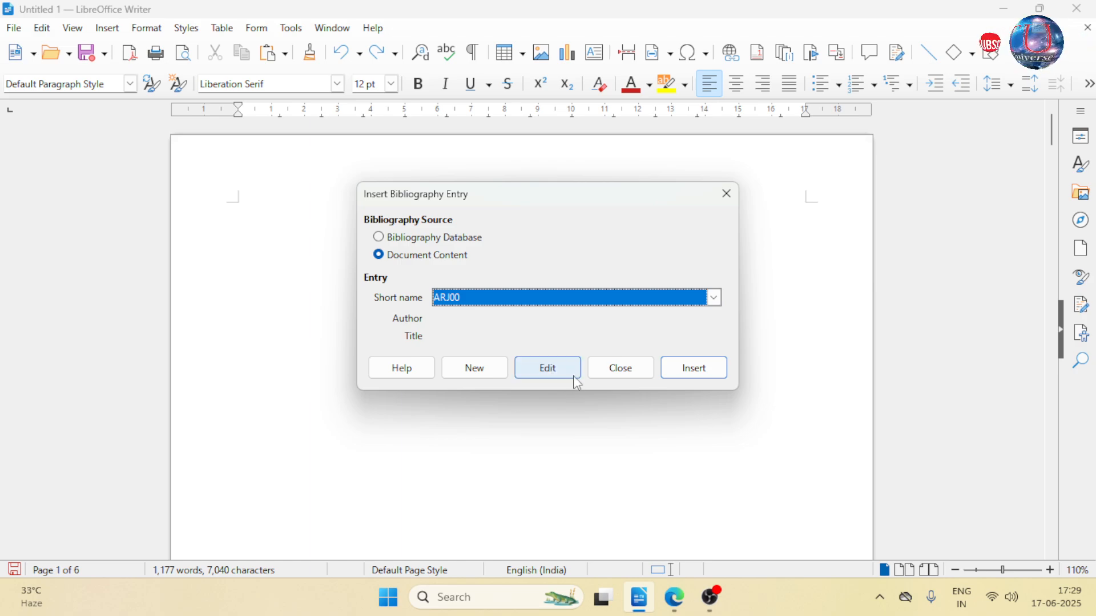
pyautogui.click(688, 377)
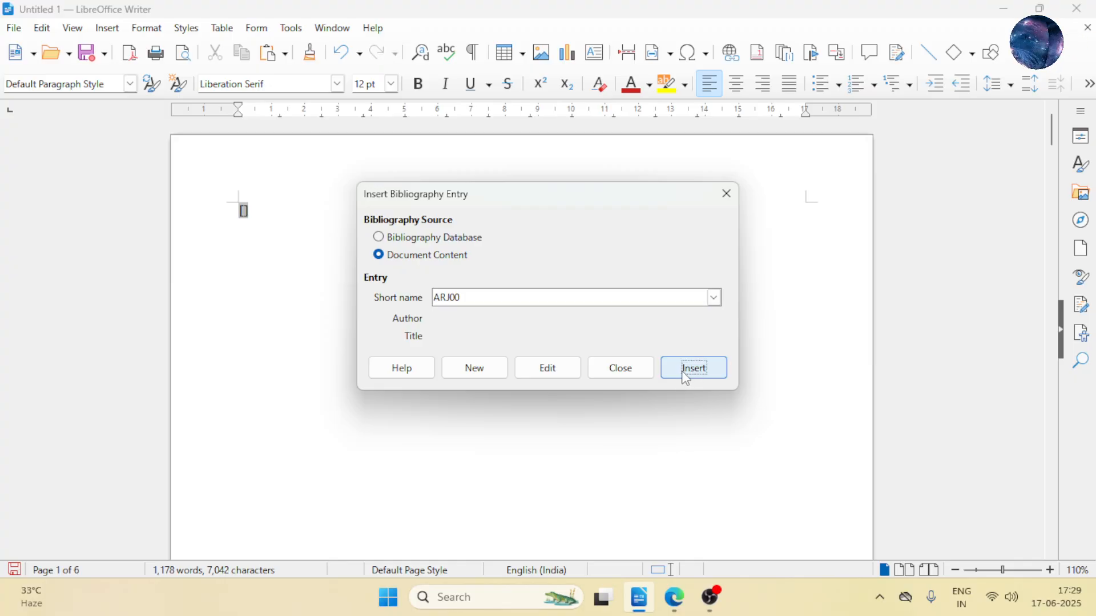
# - Look at the definition forms for editing ARJ00 and for a new bibliography entry, leaving both without entering data
pyautogui.click(547, 297)
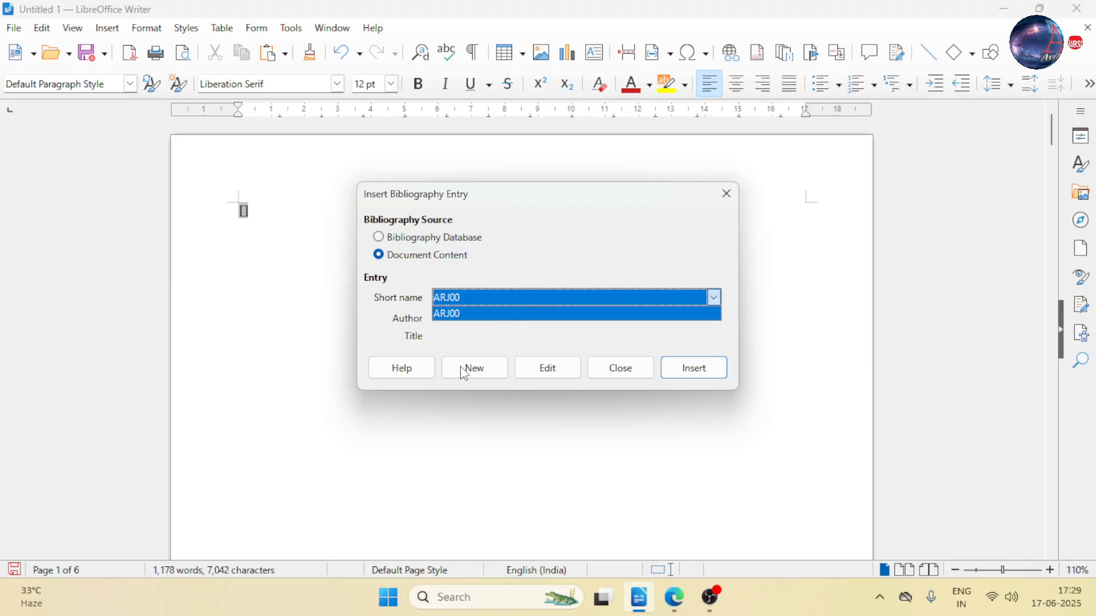
pyautogui.click(568, 371)
pyautogui.click(565, 372)
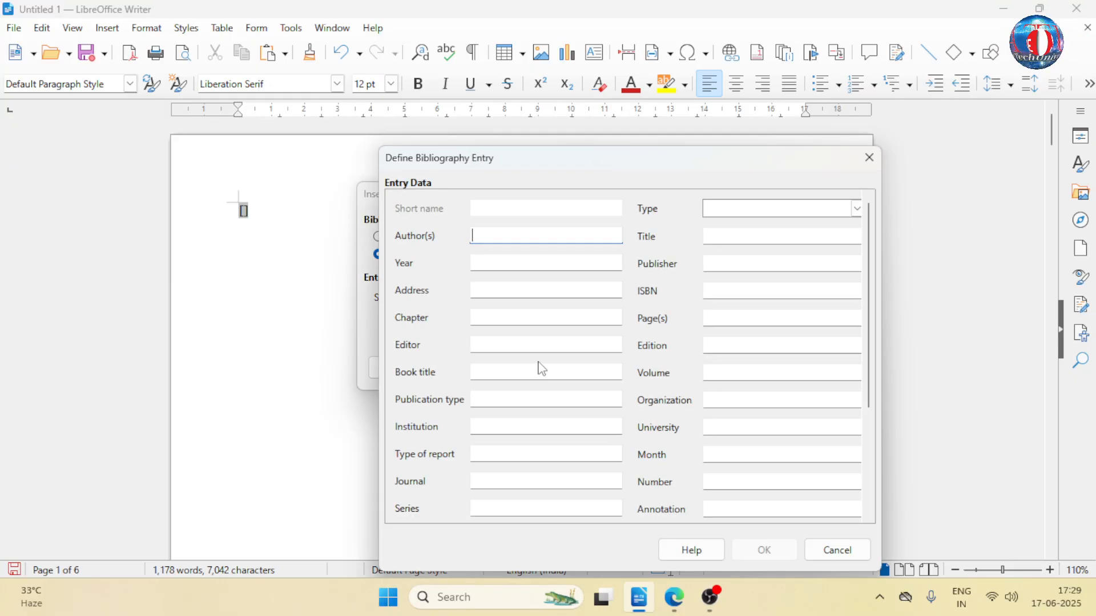
pyautogui.click(869, 158)
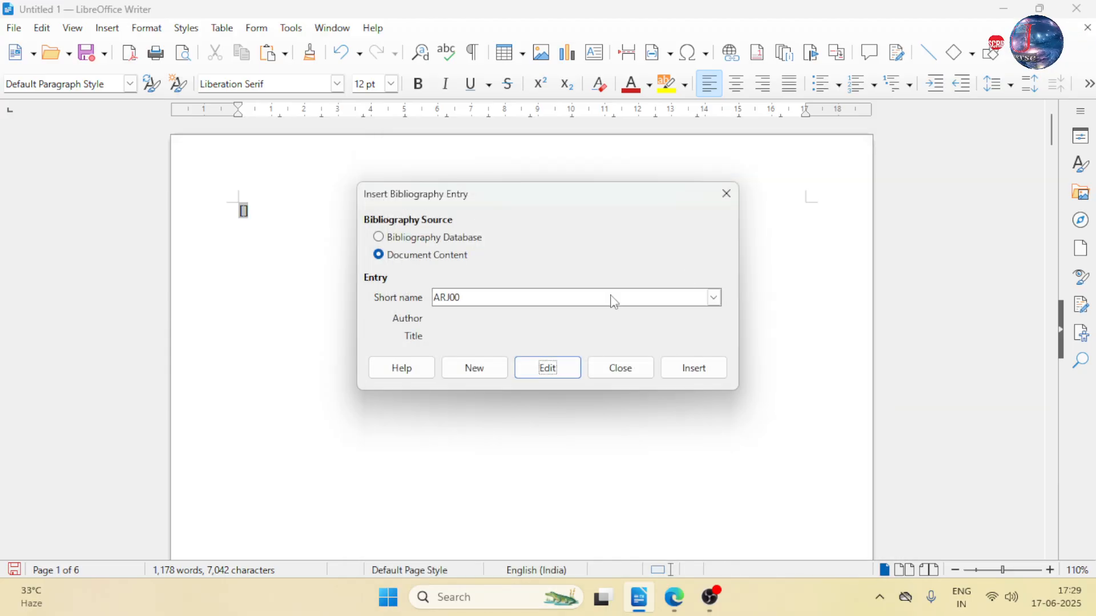
pyautogui.click(480, 370)
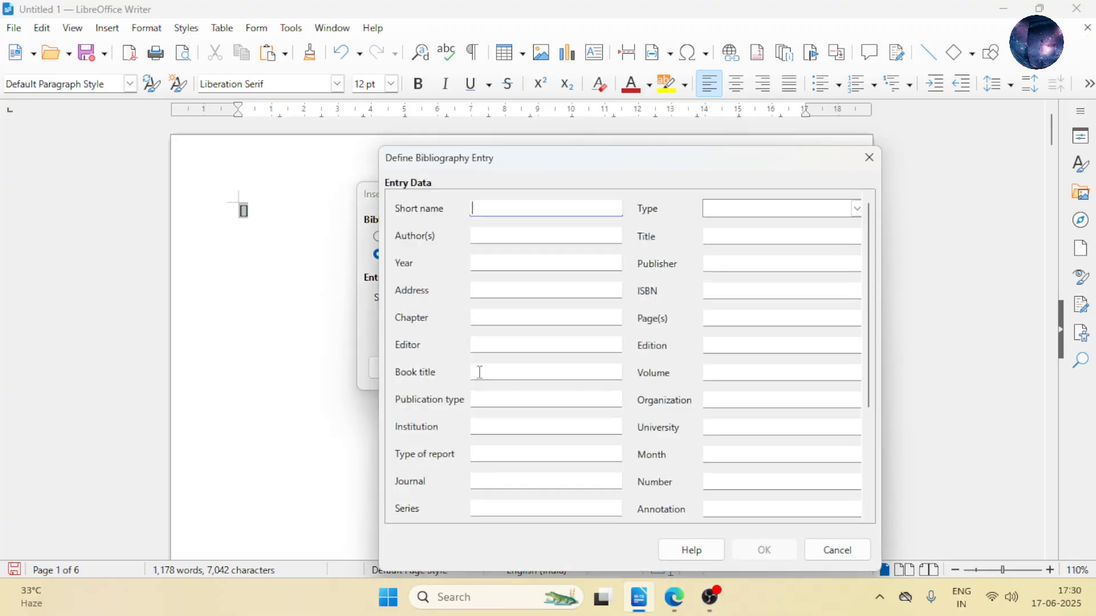
pyautogui.click(869, 158)
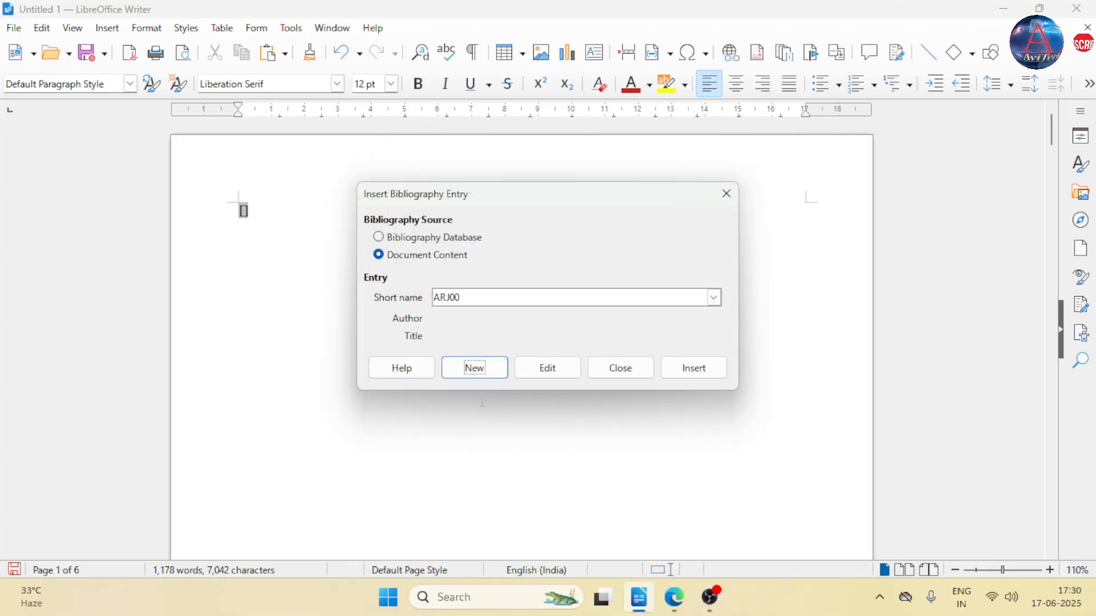
# - Close the bibliography entry dialog and delete the empty citation from the first page
pyautogui.press('Escape')
pyautogui.press('BackSpace')
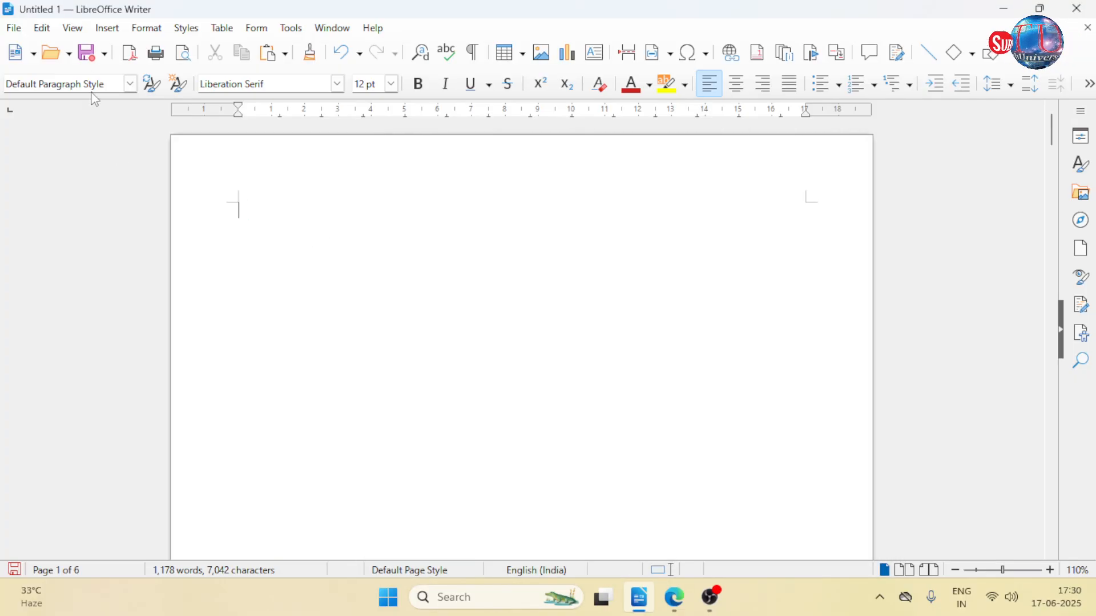
# - Insert the RUD00 bibliography entry from the Bibliography Database at the start of the first page
pyautogui.click(108, 28)
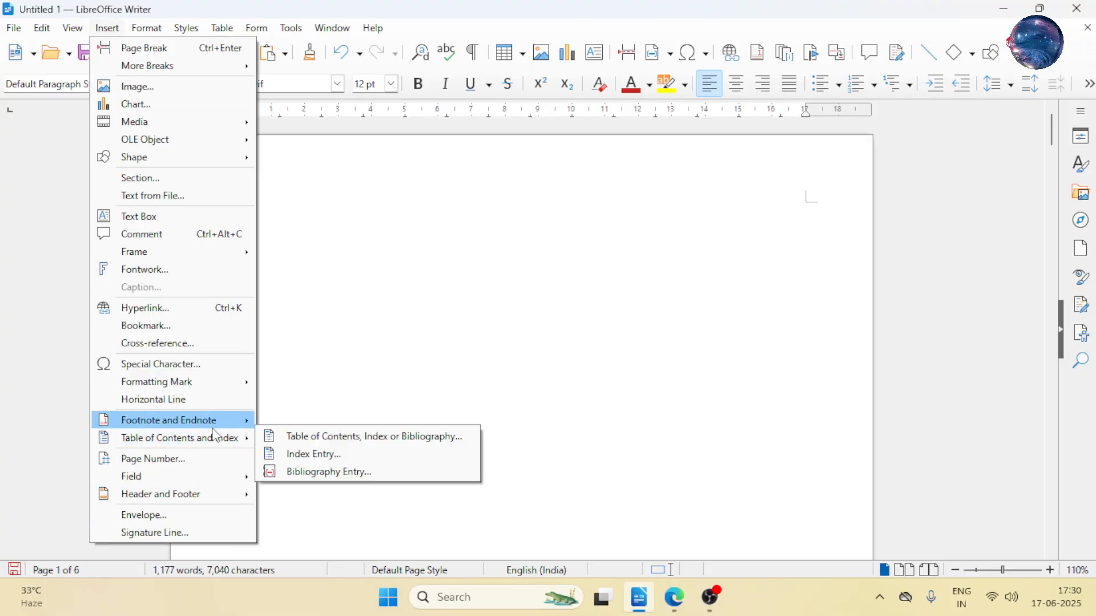
pyautogui.moveTo(224, 441)
pyautogui.click(364, 473)
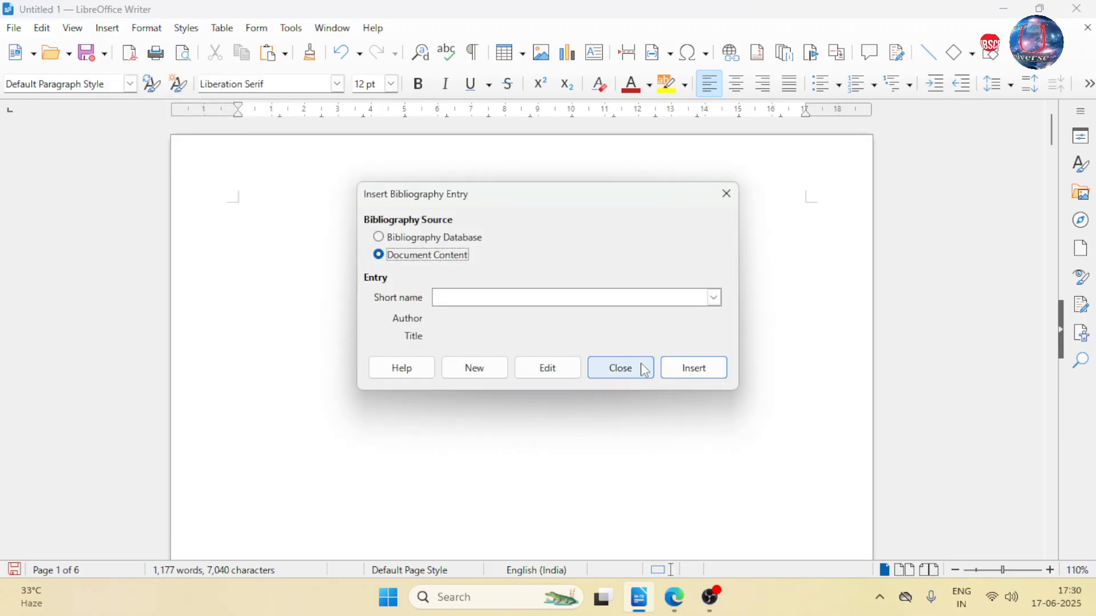
pyautogui.click(456, 244)
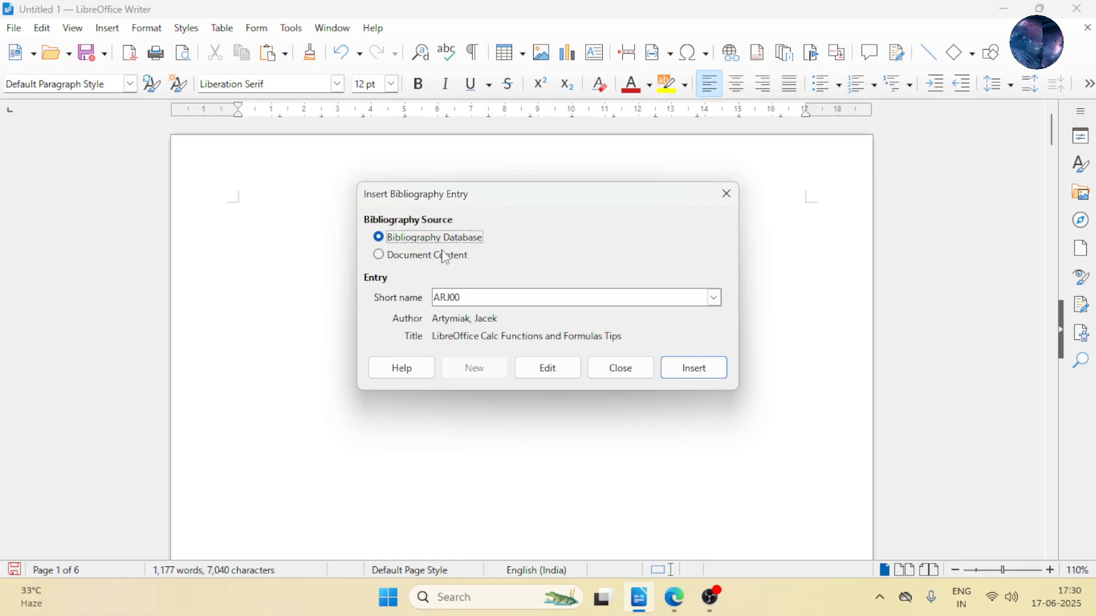
pyautogui.click(715, 298)
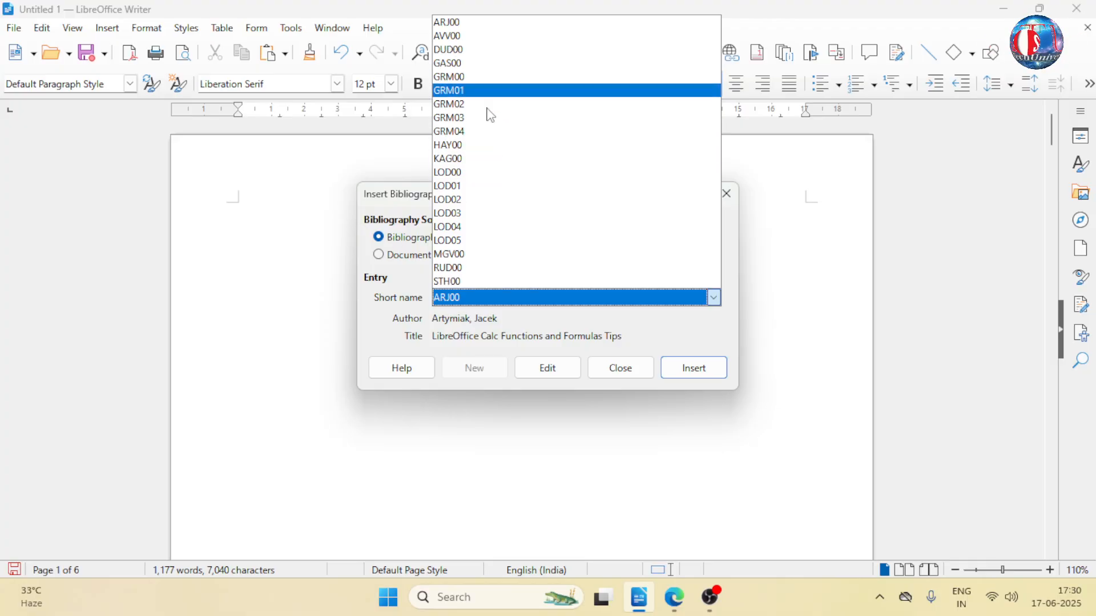
pyautogui.click(472, 268)
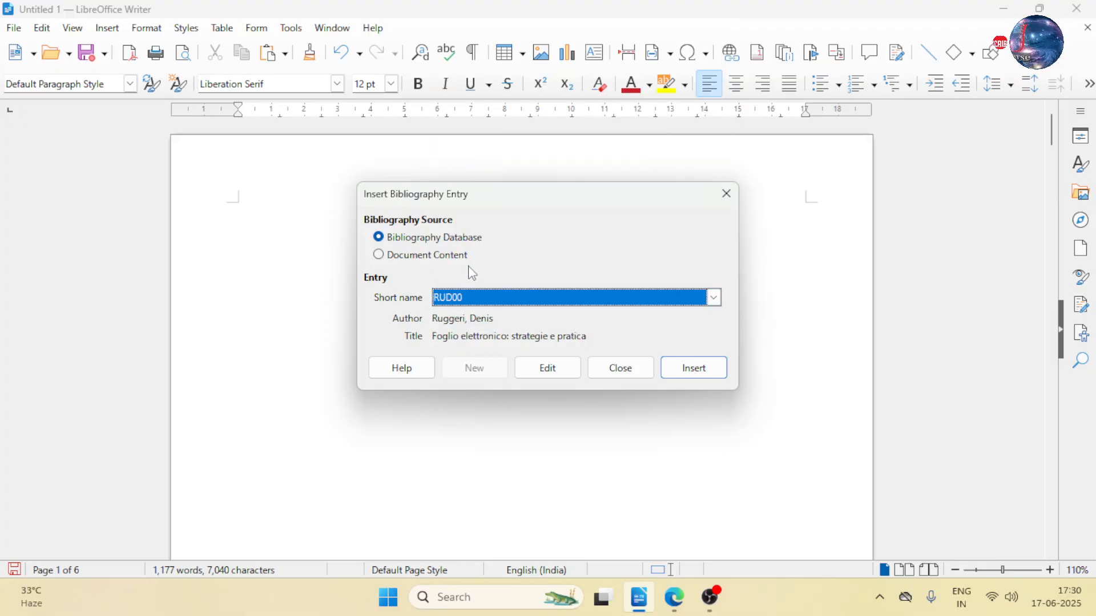
pyautogui.click(694, 368)
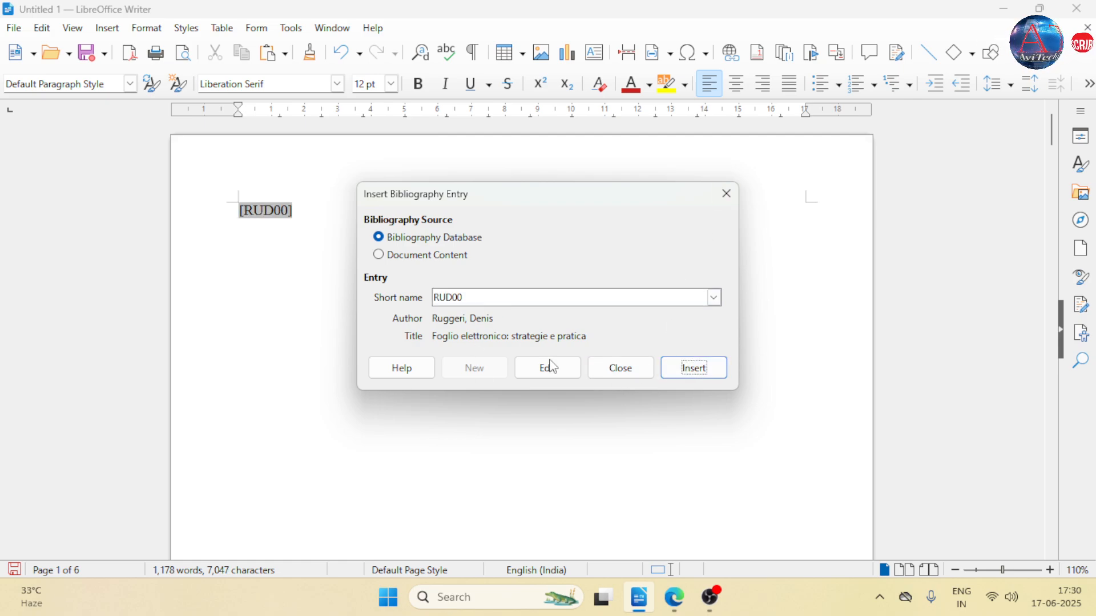
# - Review the RUD00 entry's data fields without changes, then close the bibliography dialog and inspect the inserted citation
pyautogui.click(548, 368)
pyautogui.scroll(-1, 655, 311)
pyautogui.scroll(-1, 655, 311)
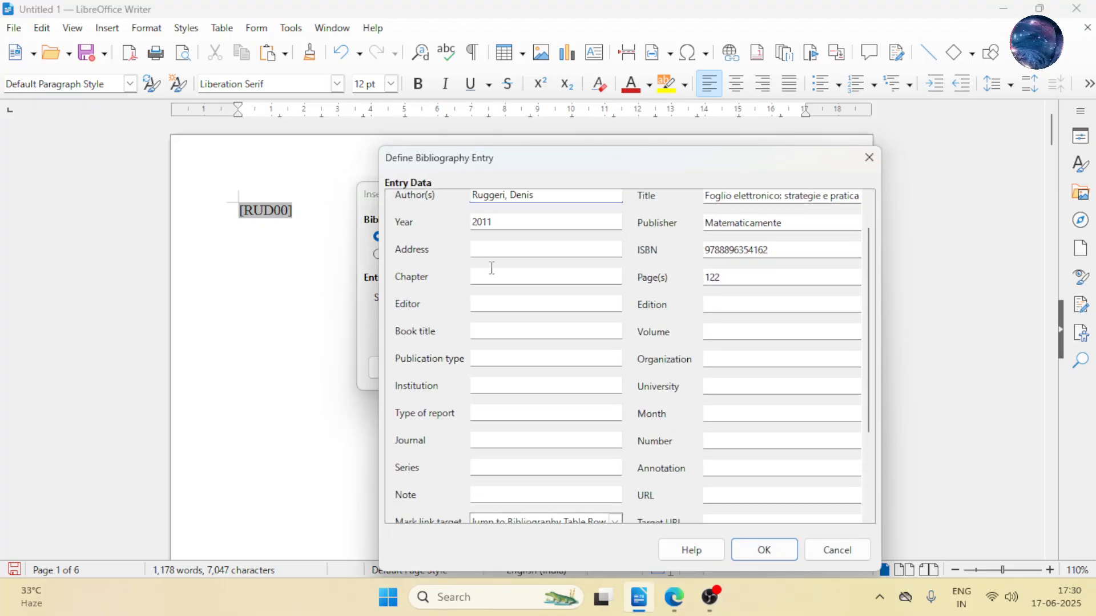
pyautogui.scroll(2, 516, 292)
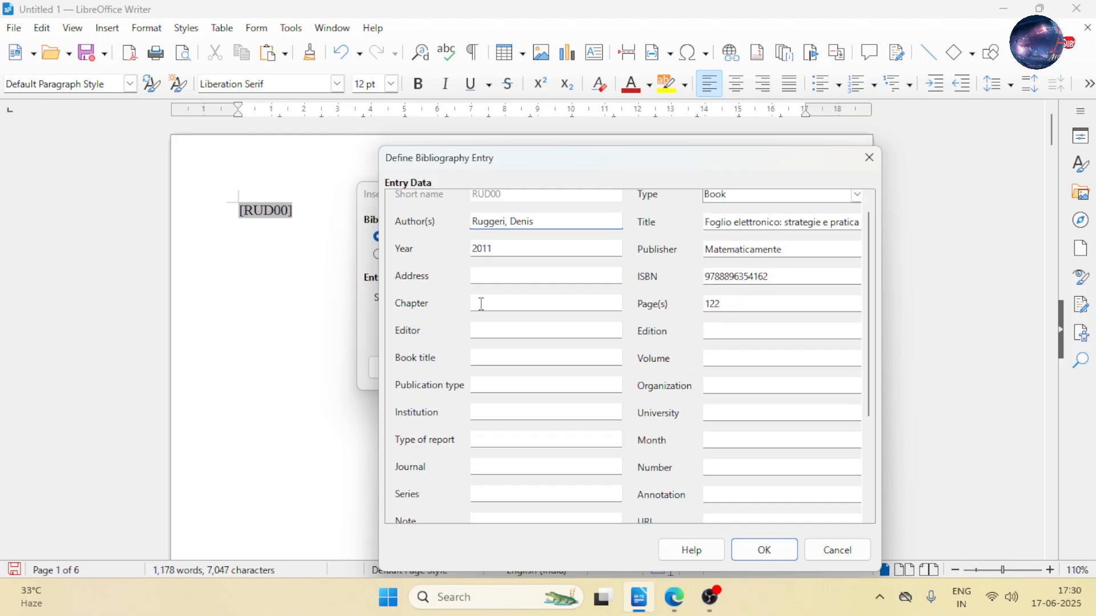
pyautogui.click(875, 159)
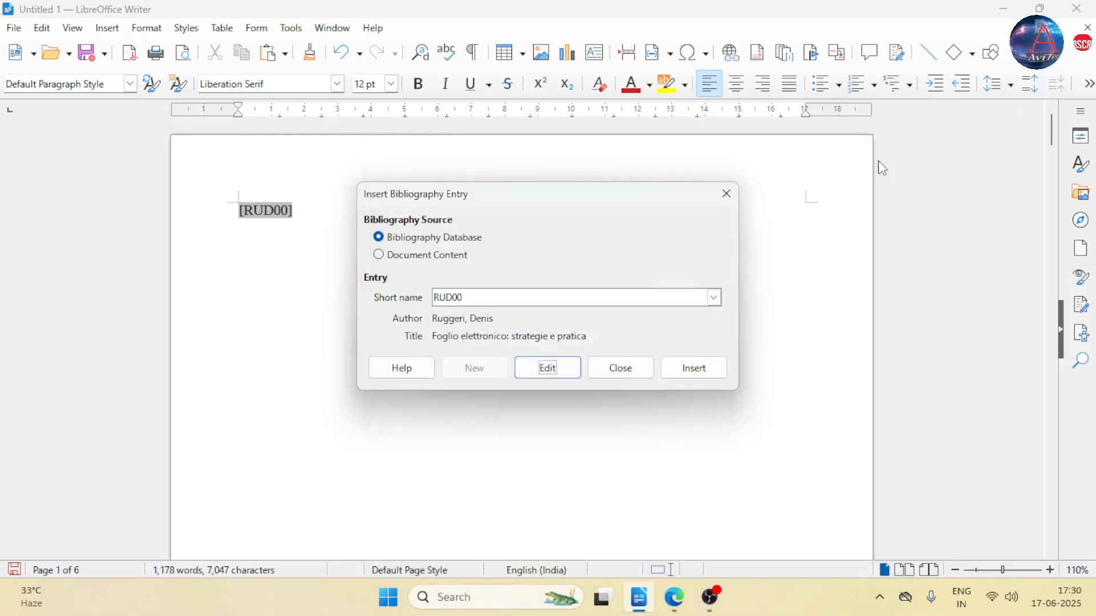
pyautogui.click(726, 193)
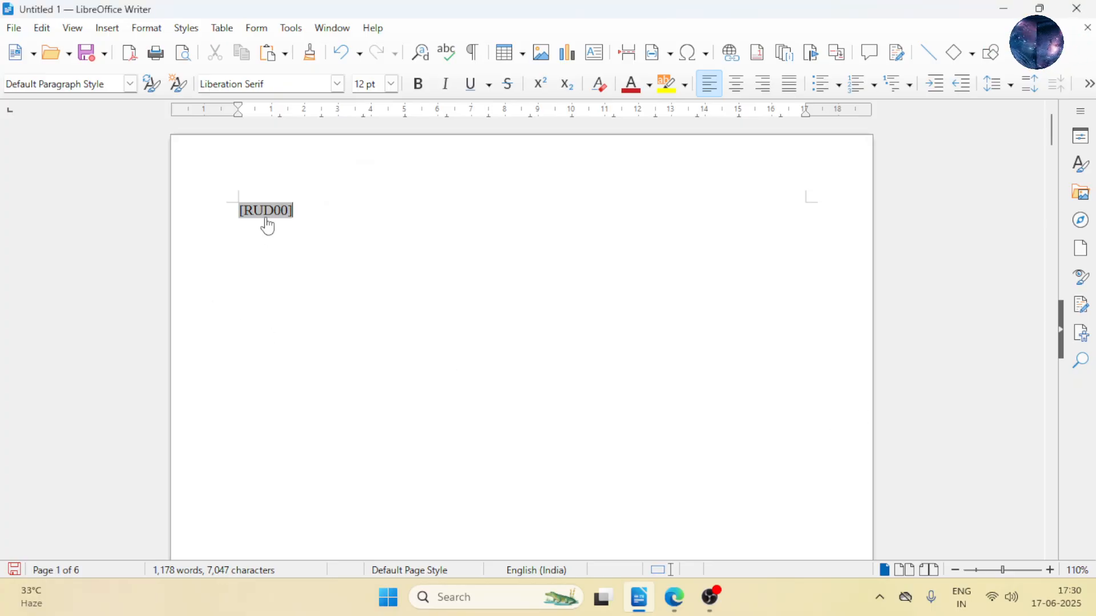
pyautogui.moveTo(268, 226)
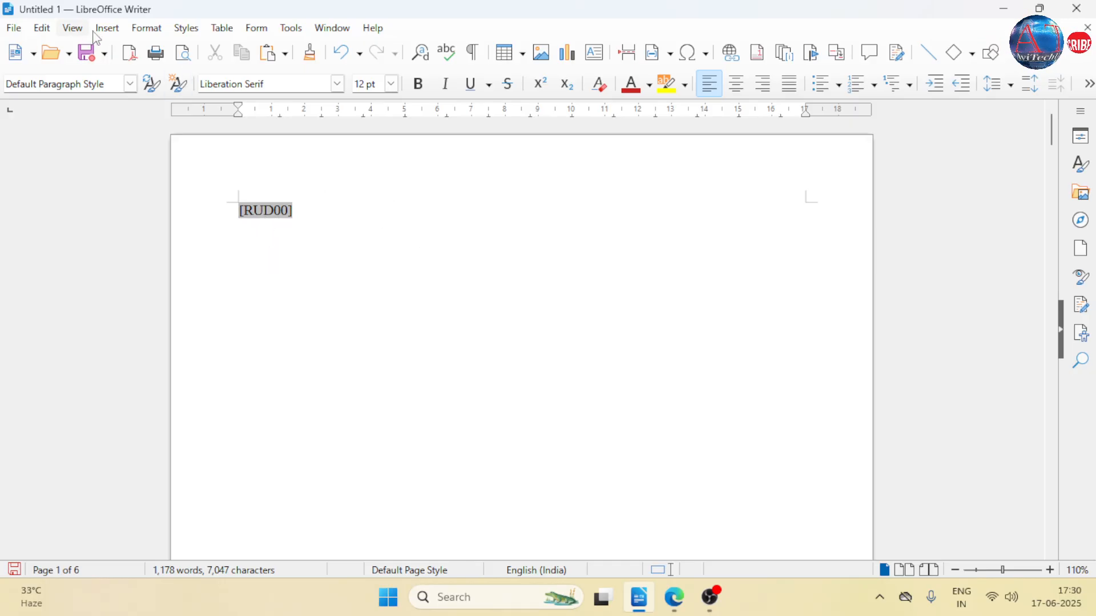
pyautogui.click(108, 28)
pyautogui.moveTo(194, 483)
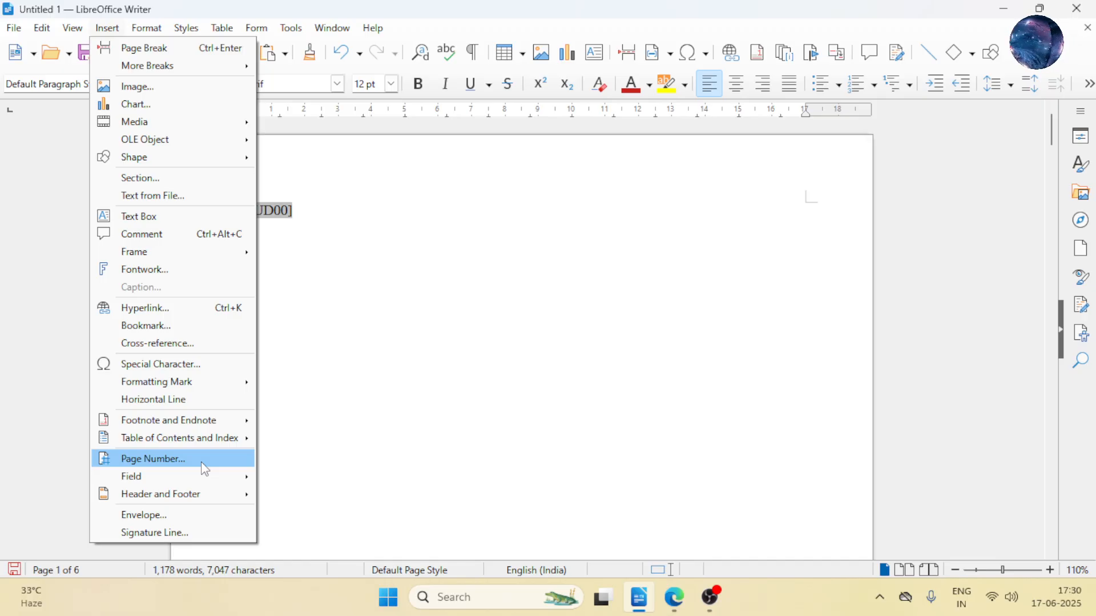
pyautogui.click(395, 400)
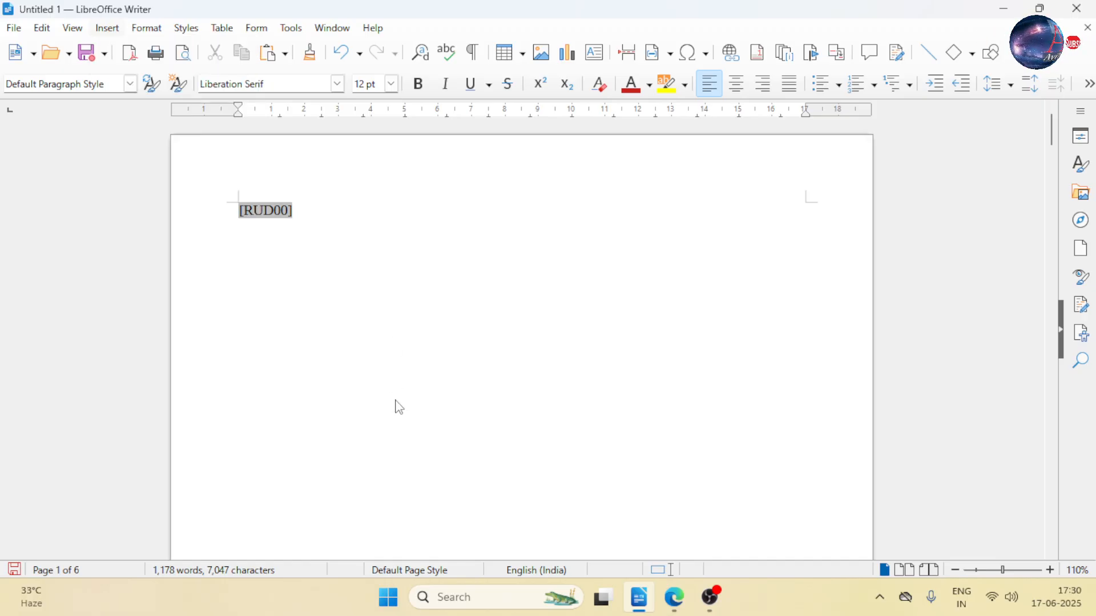
# - Delete the [RUD00] citation from the first page
pyautogui.moveTo(299, 213); pyautogui.dragTo(208, 196)
pyautogui.press('BackSpace')
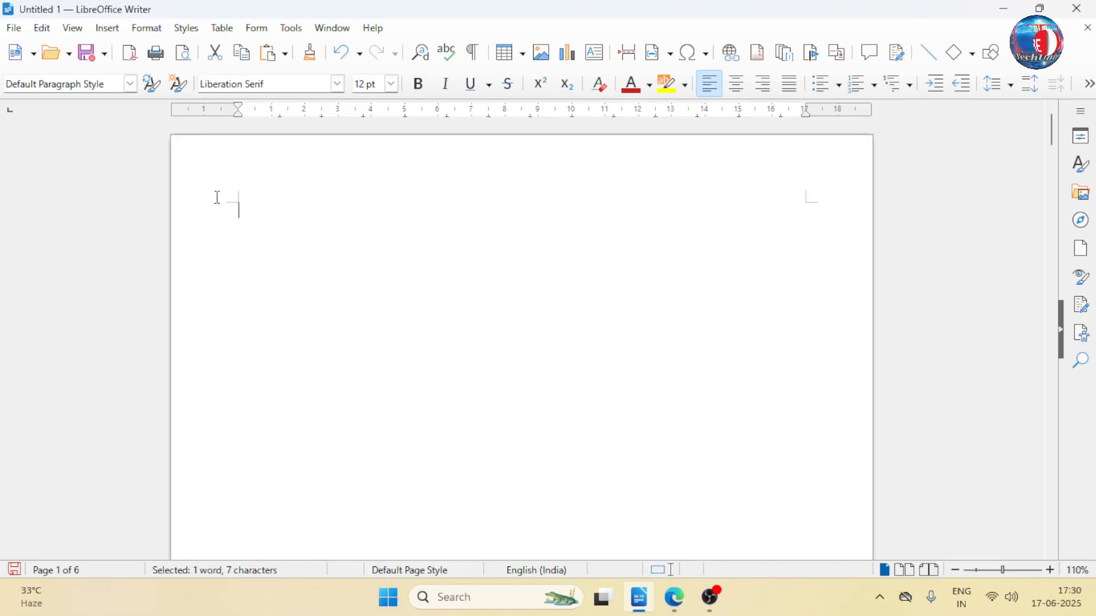
# - Set up page numbering in the Page Number Wizard with position Bottom of page (Footer) and alignment Center
pyautogui.click(114, 29)
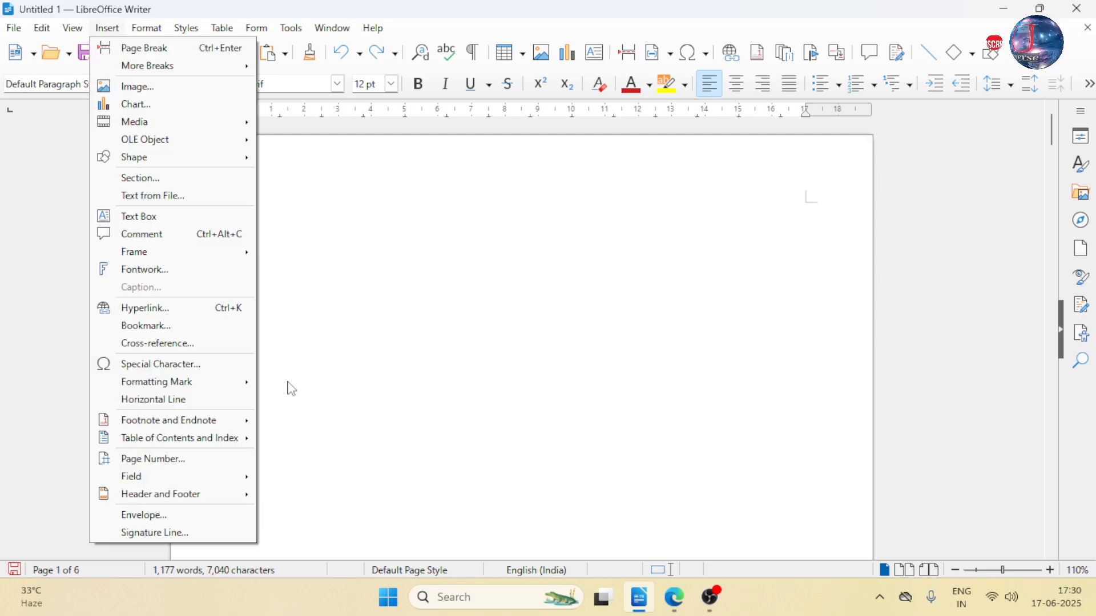
pyautogui.click(182, 466)
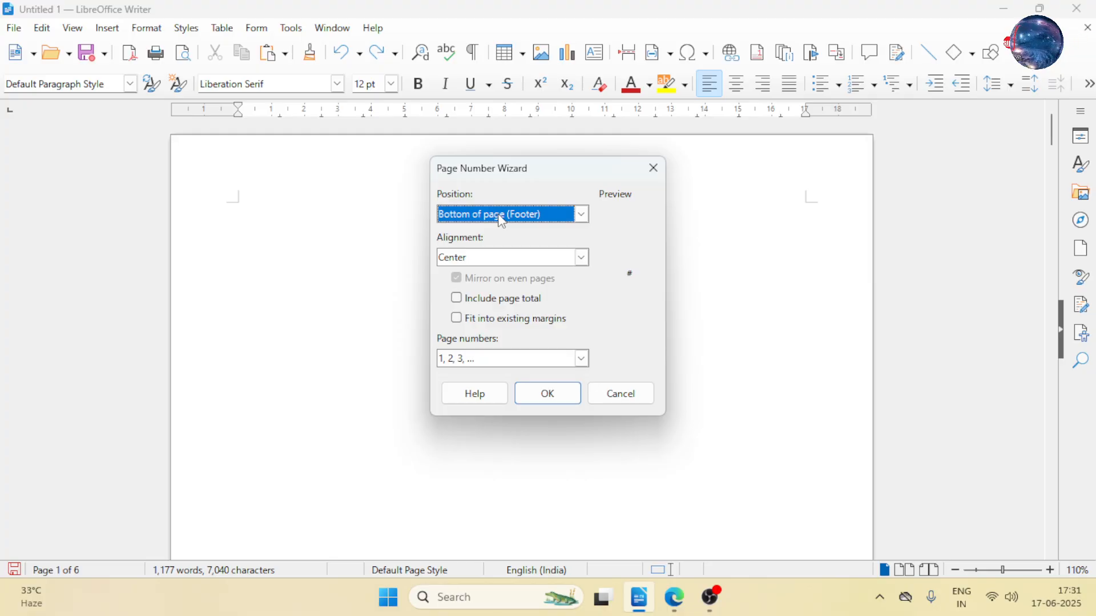
pyautogui.click(510, 221)
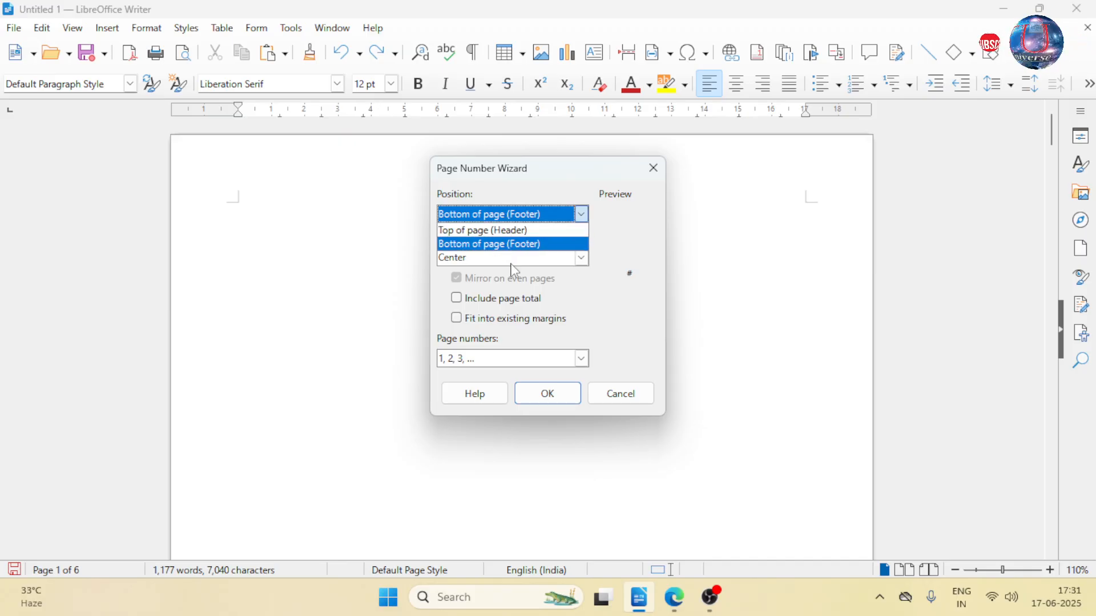
pyautogui.click(533, 244)
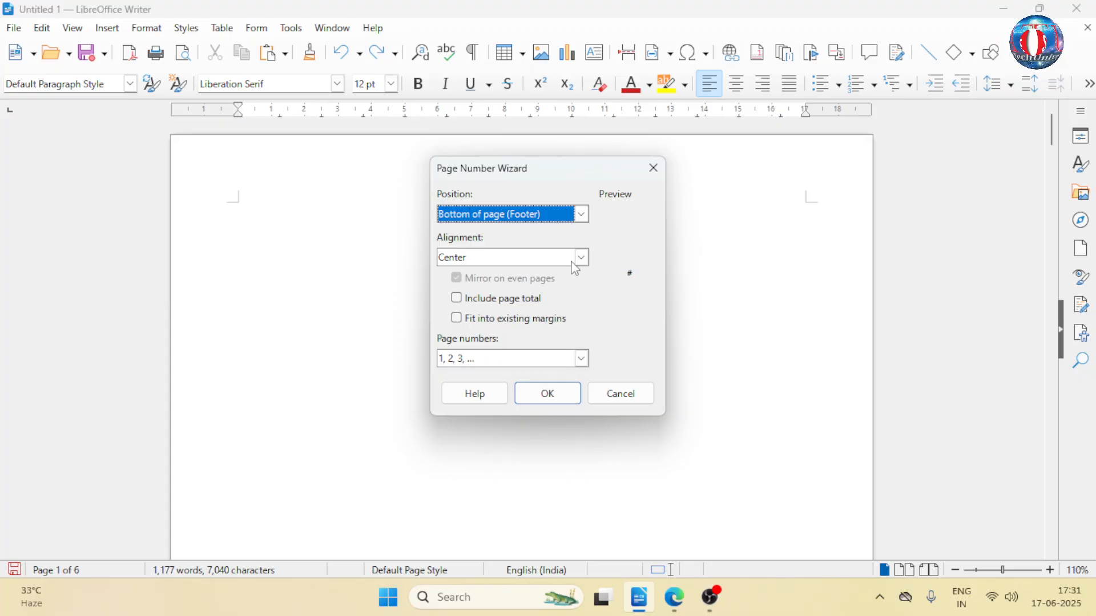
pyautogui.click(509, 266)
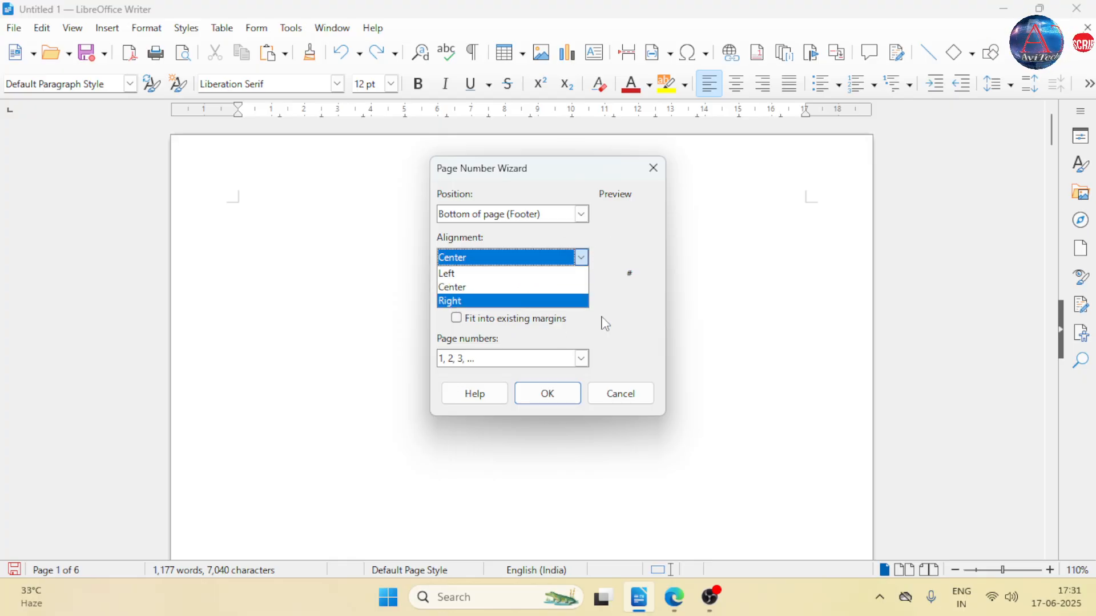
pyautogui.click(650, 292)
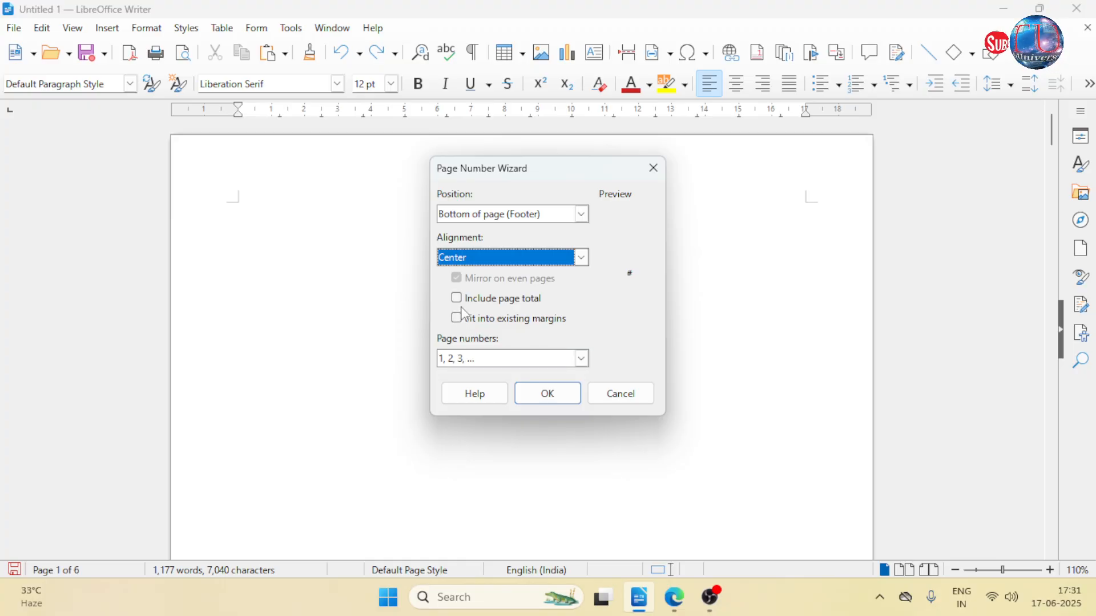
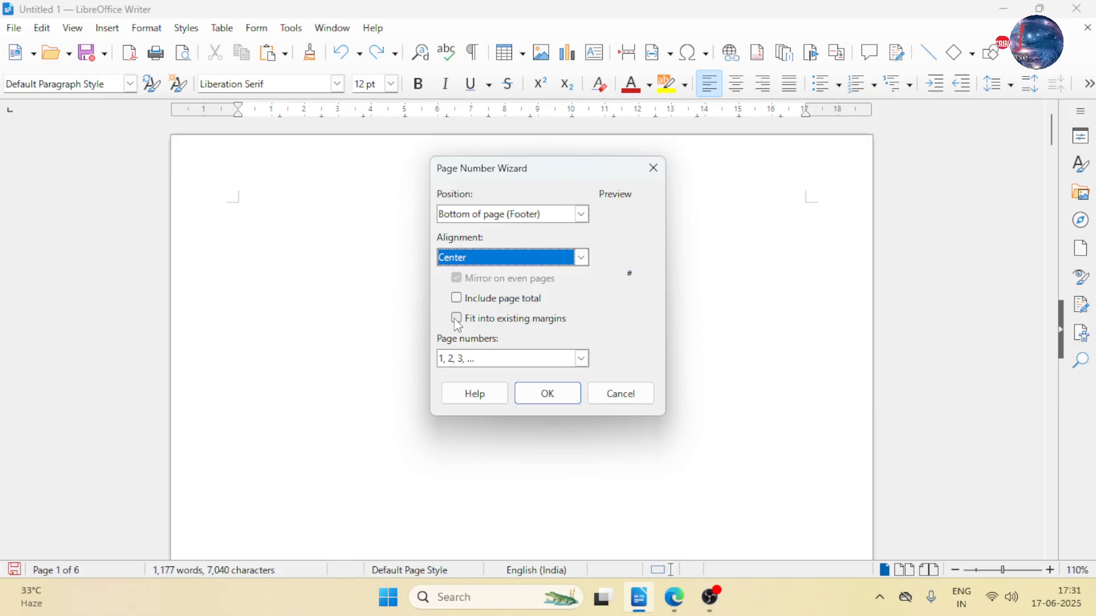
pyautogui.click(582, 358)
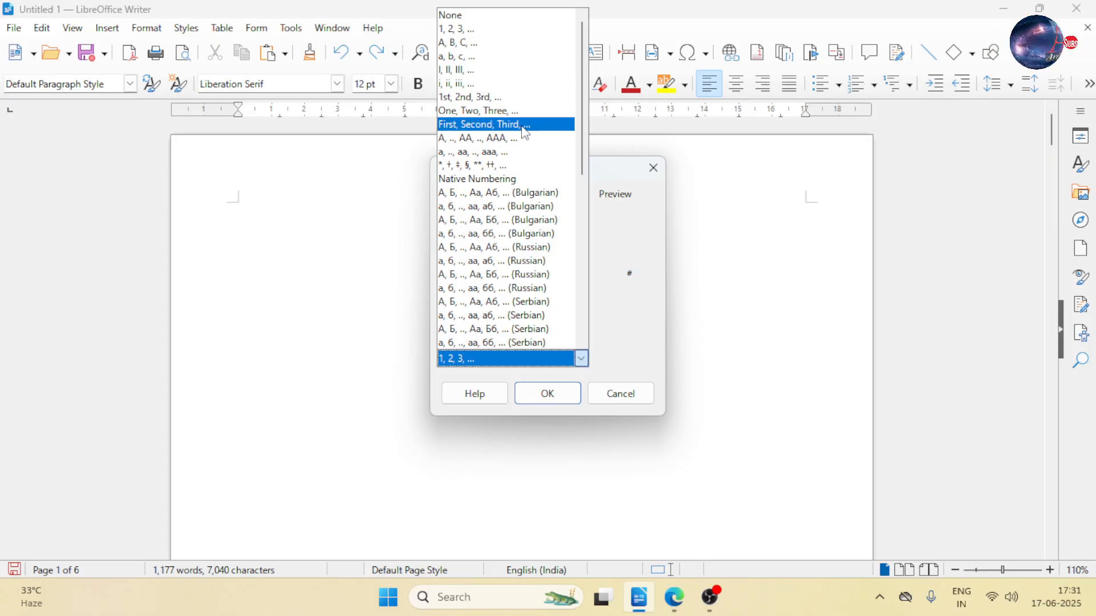
pyautogui.press('Escape')
pyautogui.press('Escape')
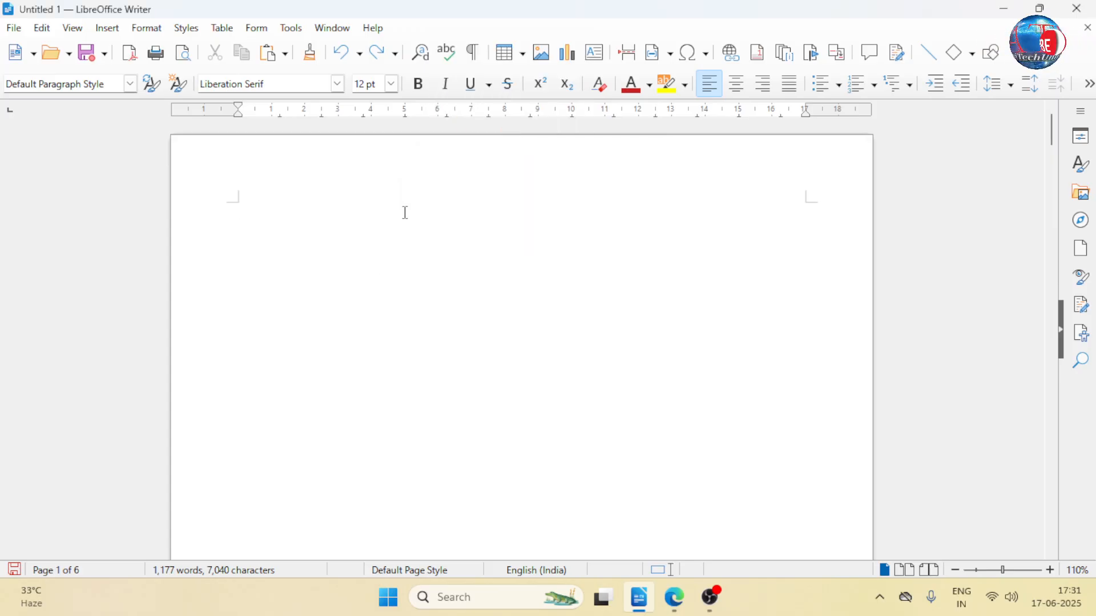
# - Insert page numbers at Bottom of page (Footer) with Center alignment and the 1, 2, 3, ... format
pyautogui.click(107, 29)
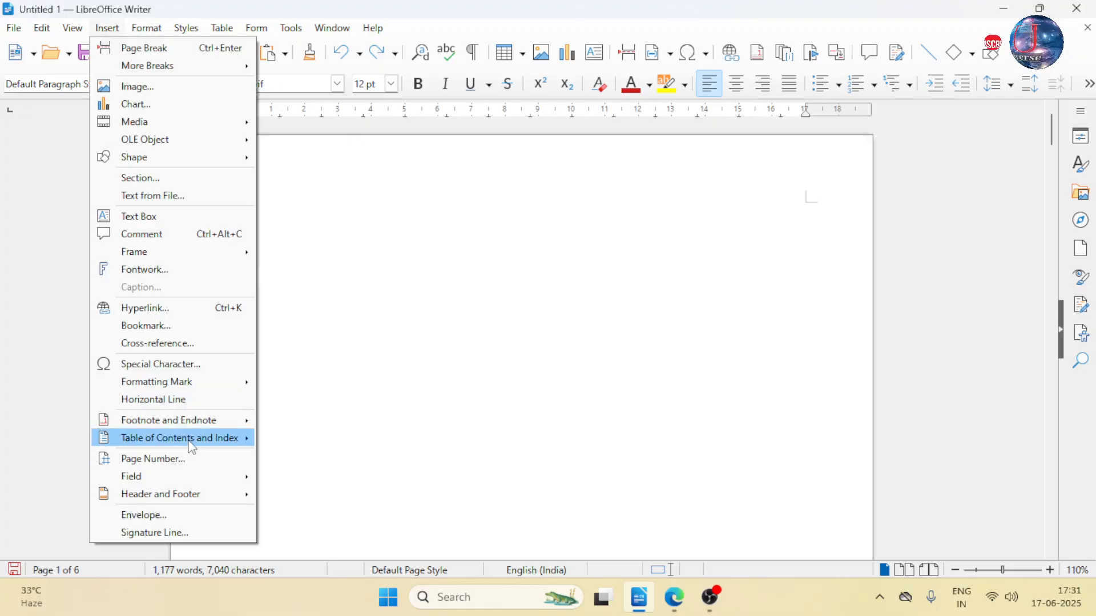
pyautogui.click(171, 458)
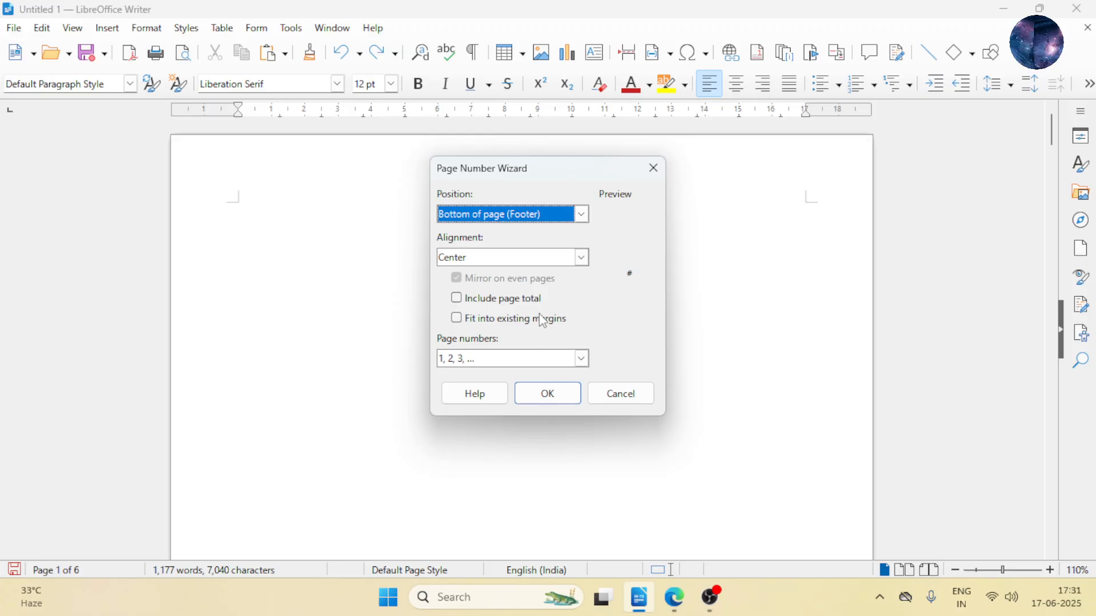
pyautogui.click(548, 394)
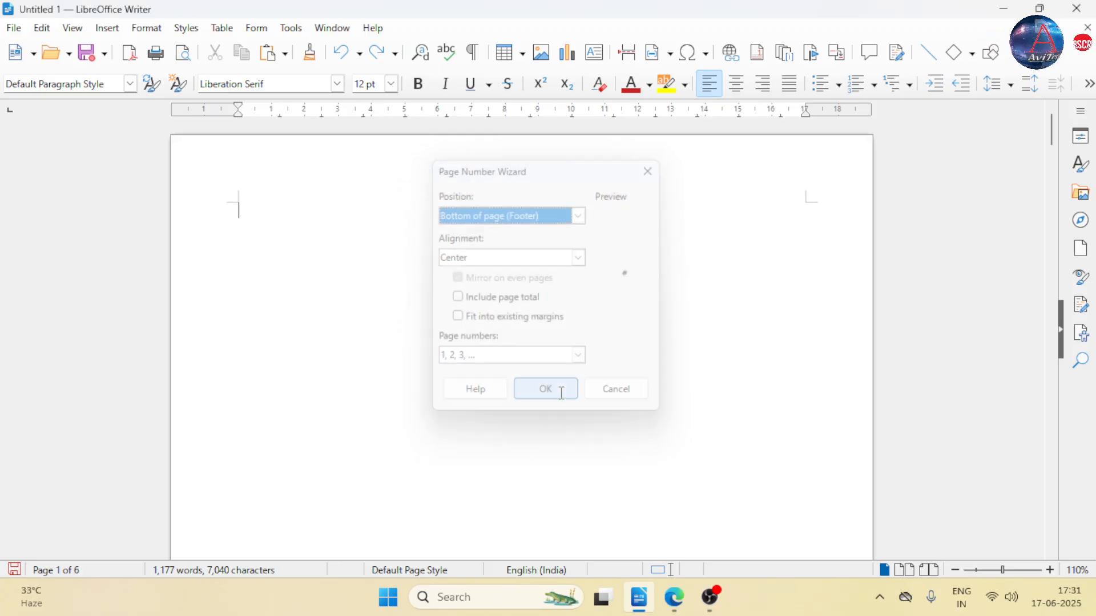
# - Examine the footers and the start of the first two pages to check the inserted page numbering
pyautogui.scroll(-15, 562, 392)
pyautogui.scroll(4, 562, 392)
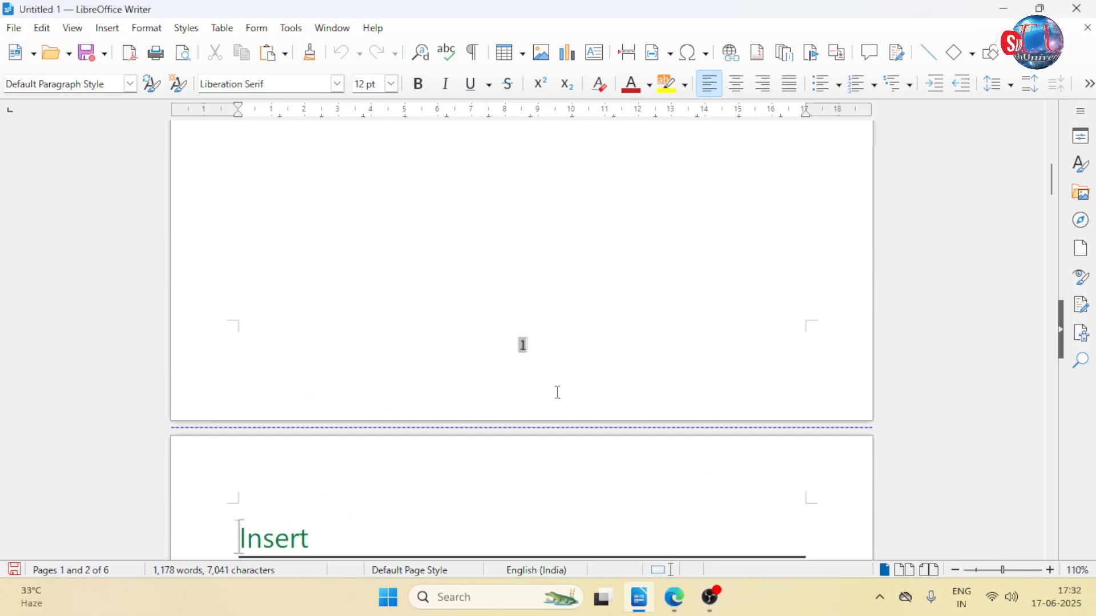
pyautogui.scroll(-20, 541, 350)
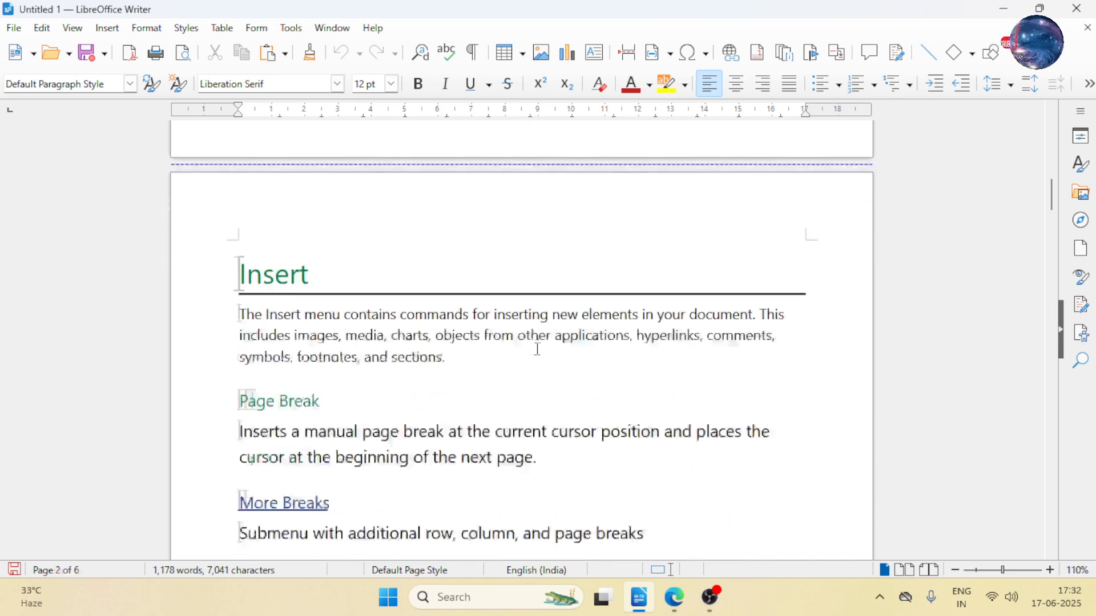
pyautogui.scroll(-6, 510, 342)
pyautogui.scroll(20, 504, 340)
pyautogui.scroll(14, 497, 331)
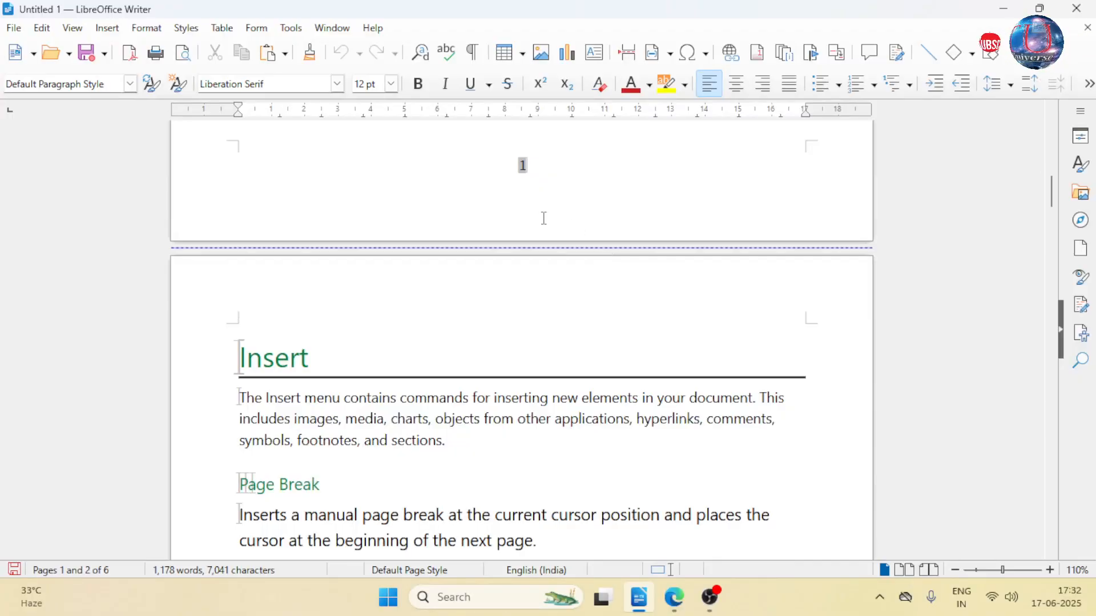
pyautogui.scroll(4, 543, 218)
pyautogui.scroll(20, 565, 235)
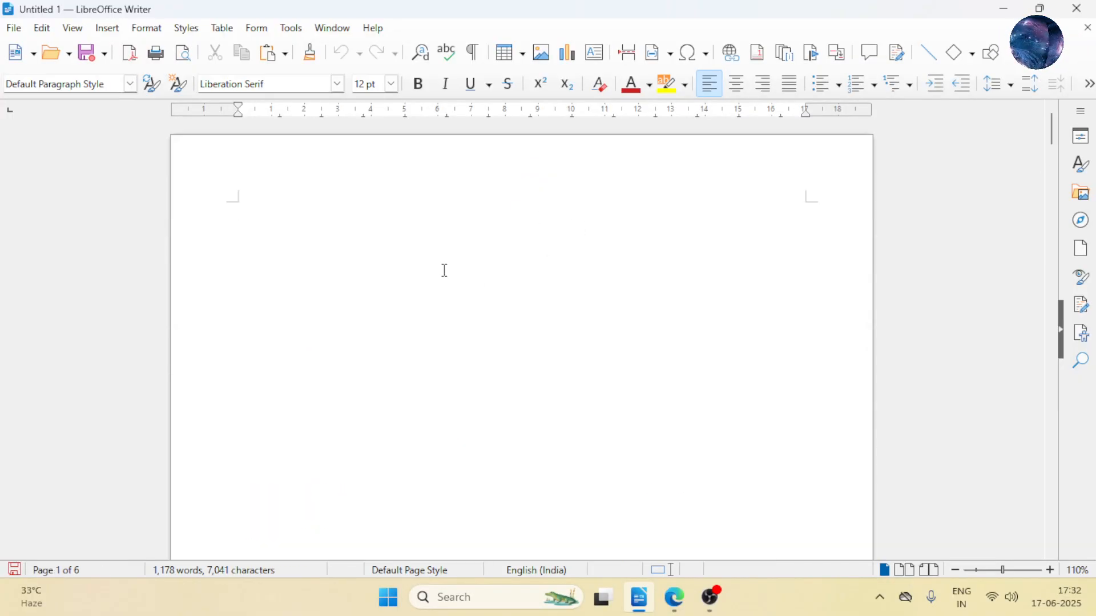
pyautogui.scroll(-20, 444, 270)
pyautogui.scroll(6, 536, 252)
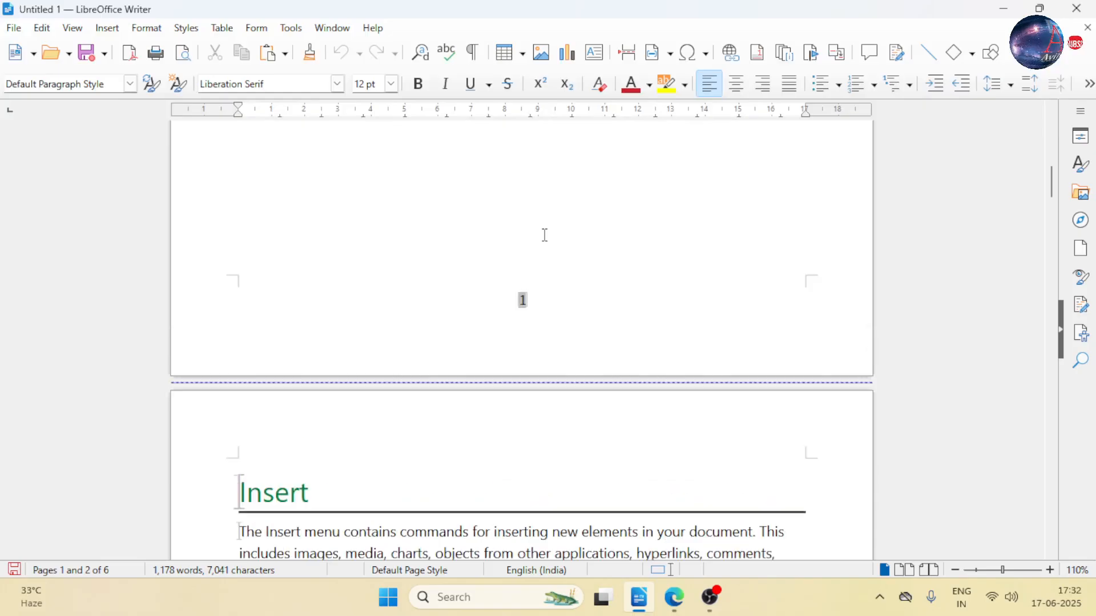
# - Delete the page number from the first page's footer and return to the body text of that page
pyautogui.doubleClick(535, 305)
pyautogui.press('Delete')
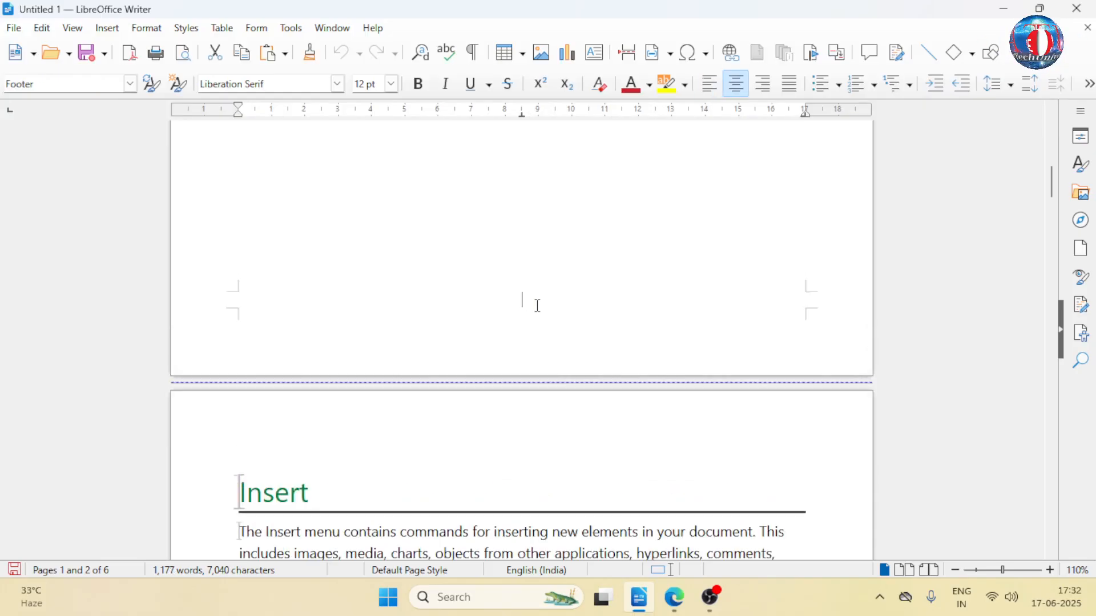
pyautogui.scroll(-20, 534, 303)
pyautogui.scroll(20, 512, 299)
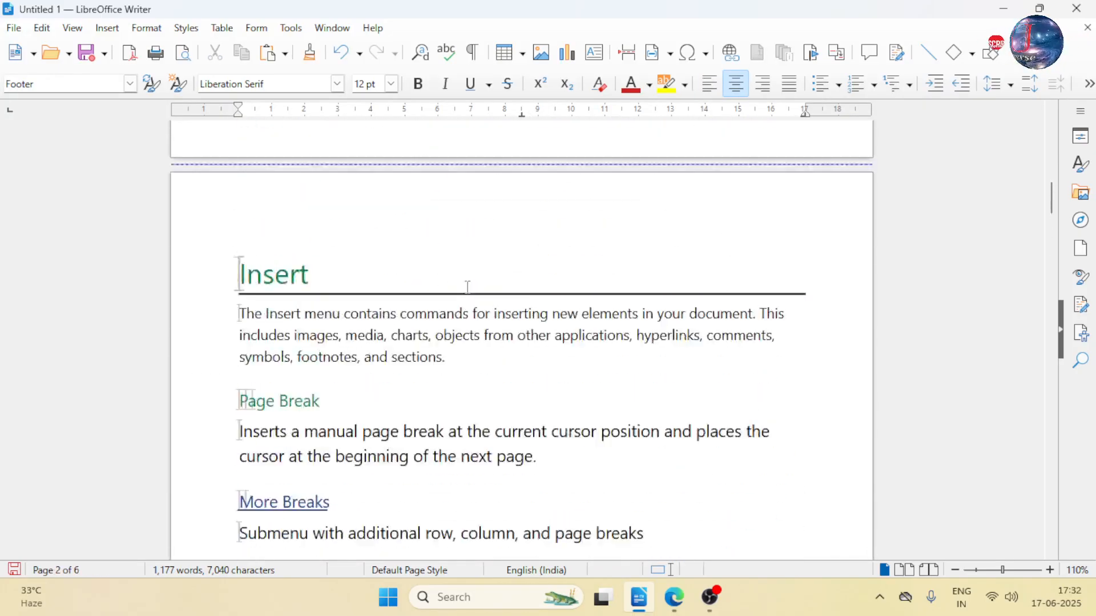
pyautogui.click(308, 181)
pyautogui.scroll(-8, 431, 301)
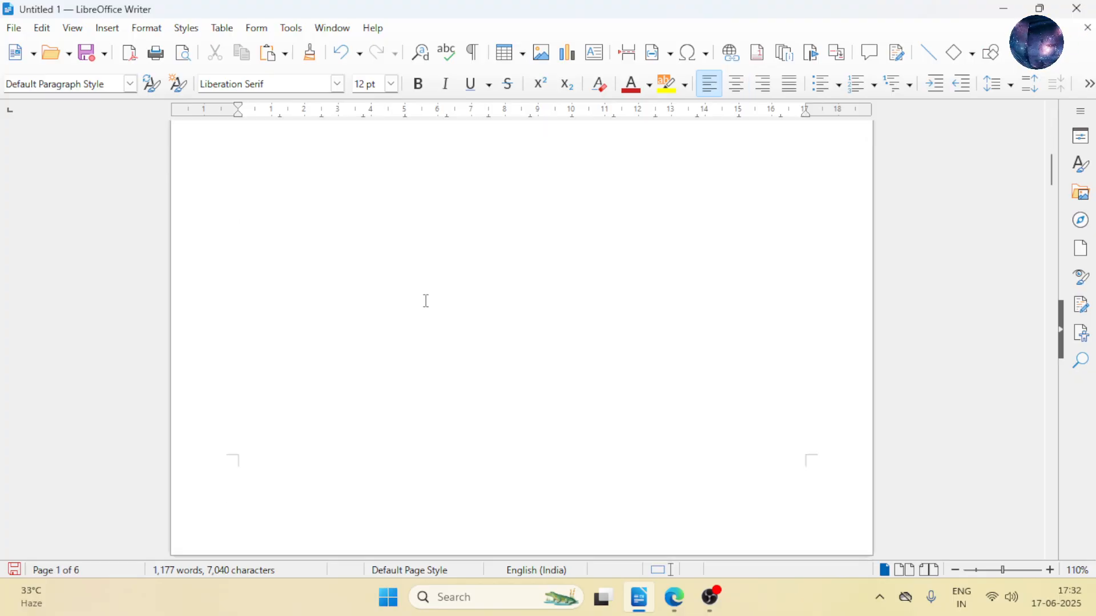
pyautogui.click(108, 29)
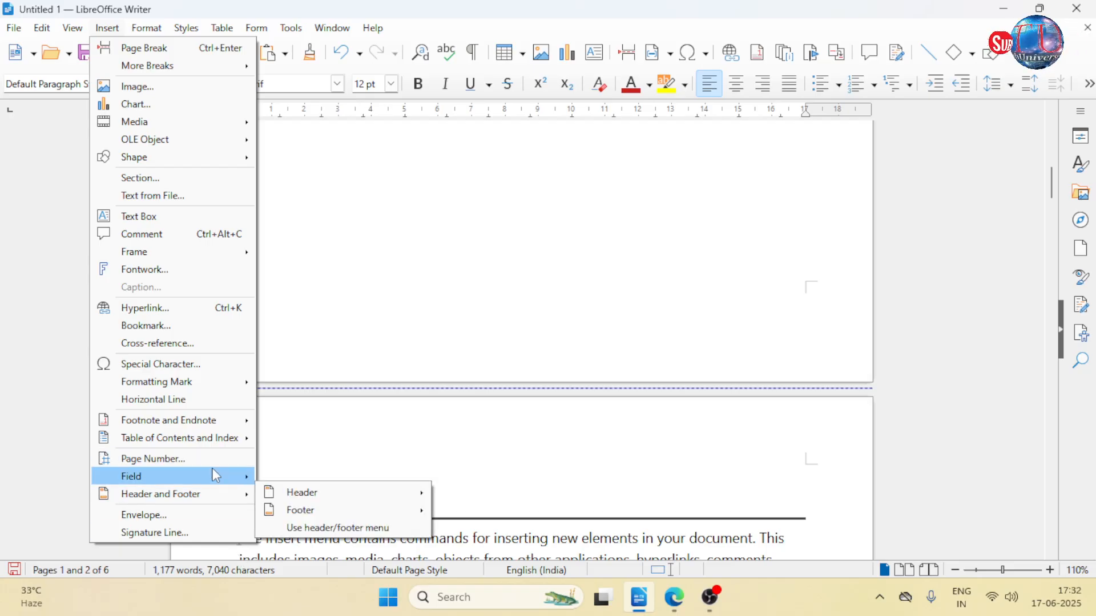
pyautogui.moveTo(212, 474)
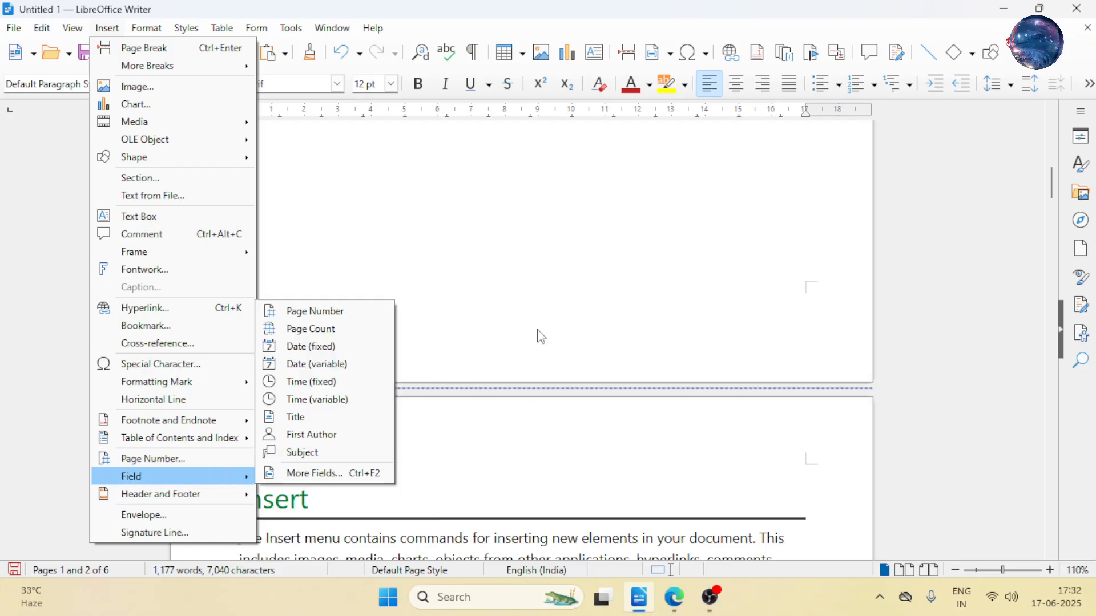
pyautogui.click(538, 301)
pyautogui.scroll(5, 559, 356)
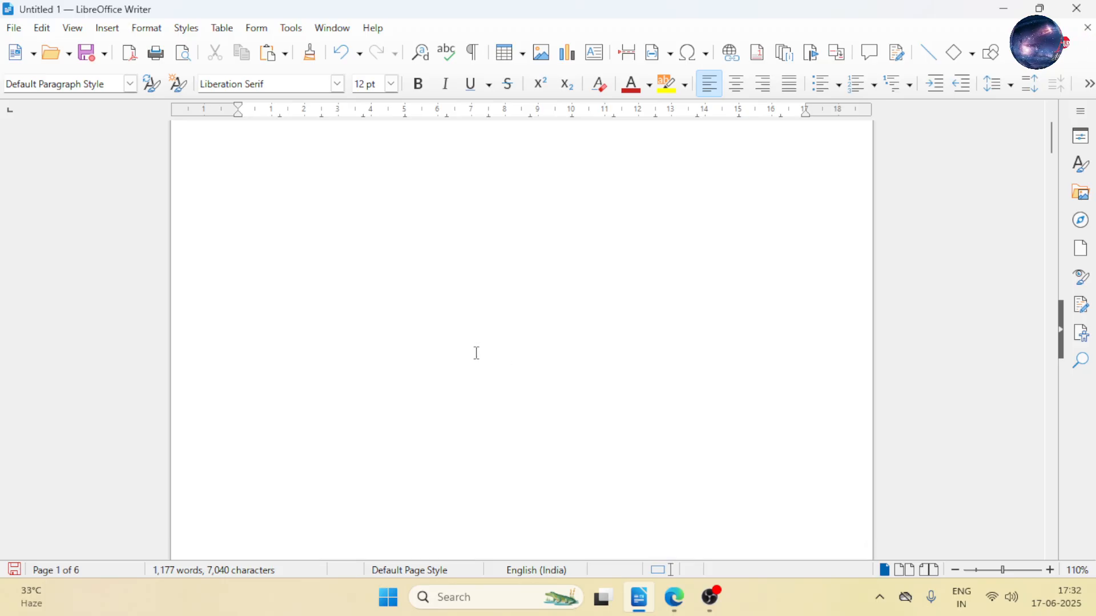
pyautogui.scroll(2, 474, 353)
pyautogui.scroll(-15, 364, 401)
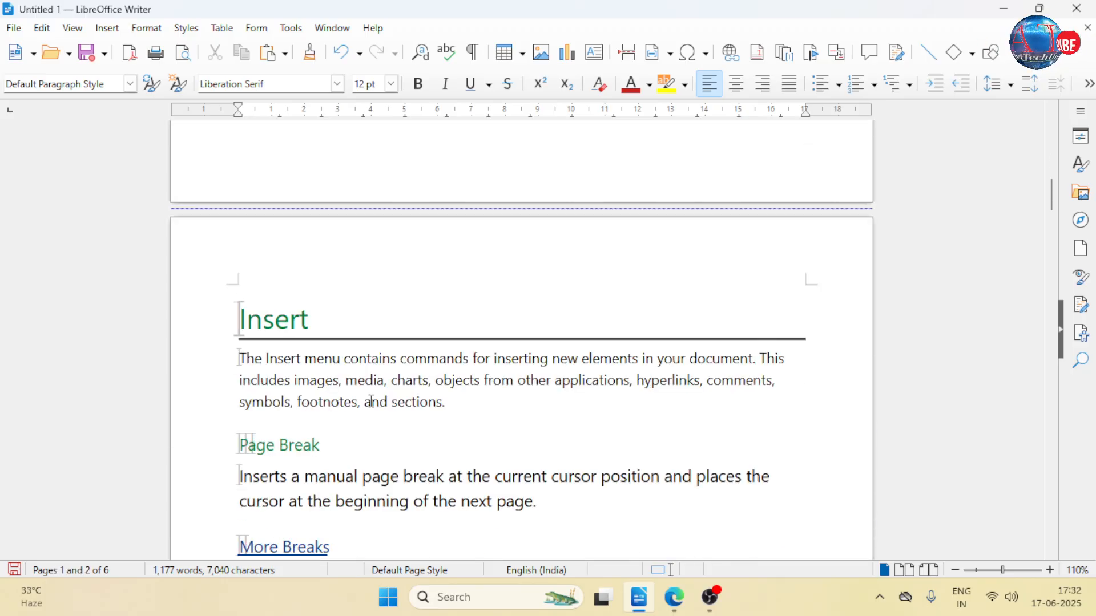
# - Insert a Date (fixed) field at the end of the paragraph under the Insert heading and start a new paragraph below it
pyautogui.scroll(3, 395, 406)
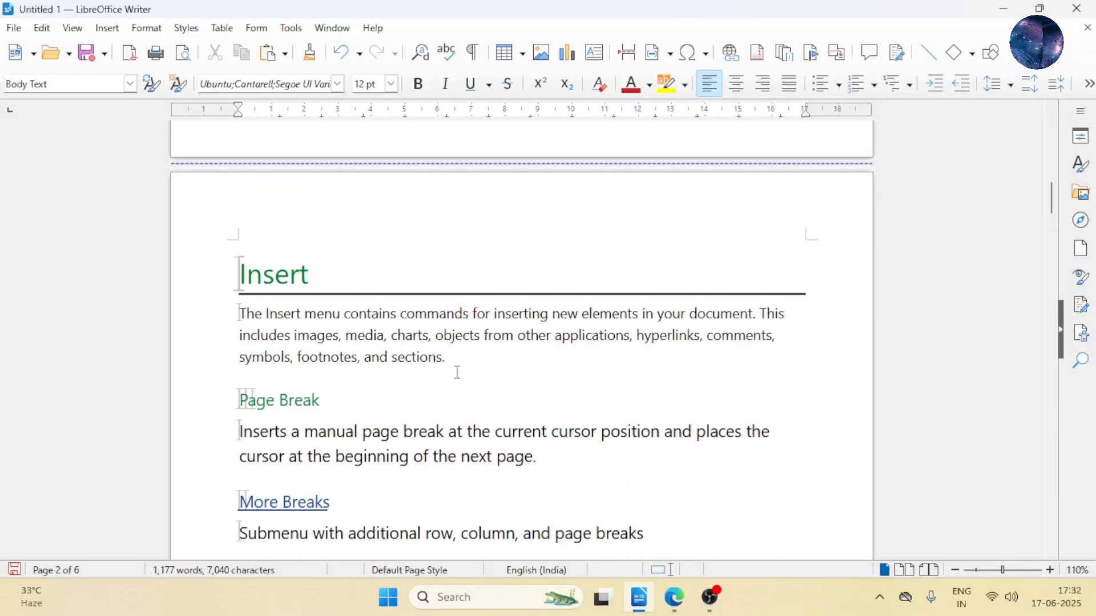
pyautogui.click(108, 29)
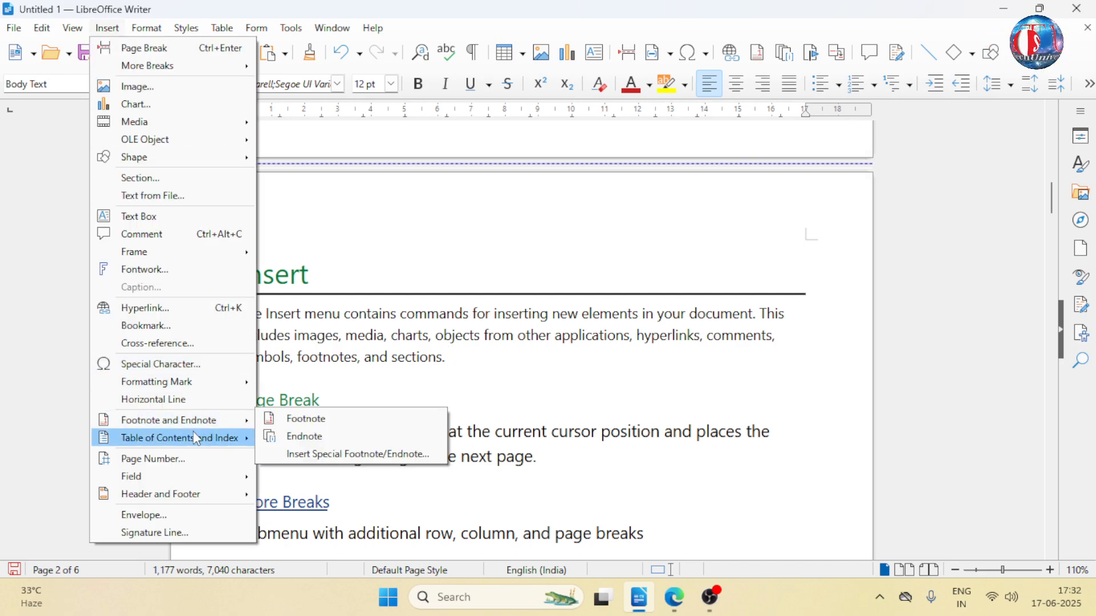
pyautogui.moveTo(195, 437)
pyautogui.moveTo(194, 476)
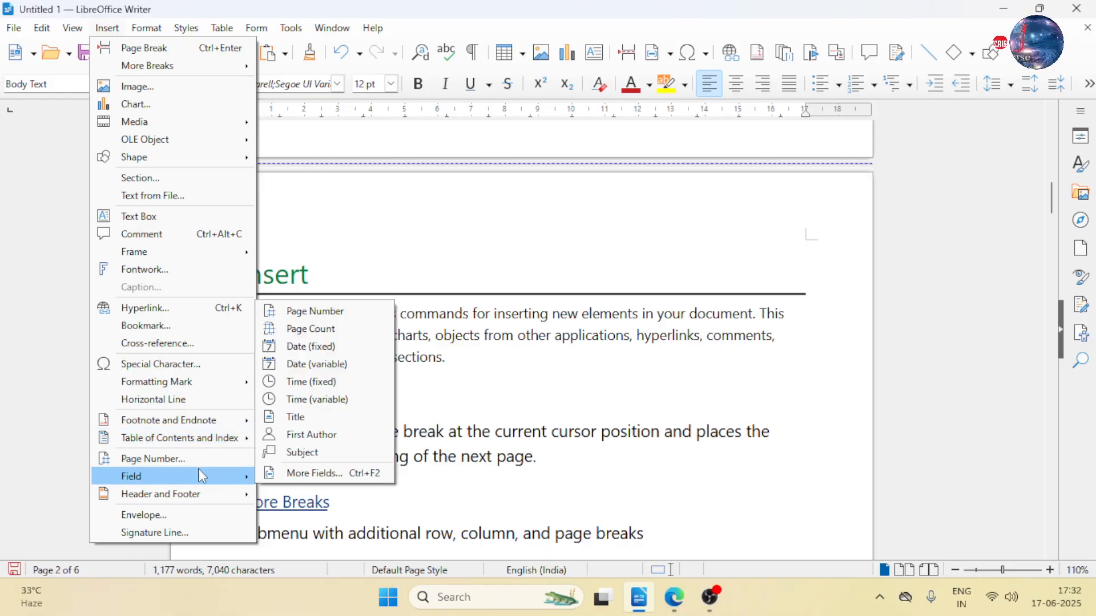
pyautogui.click(364, 357)
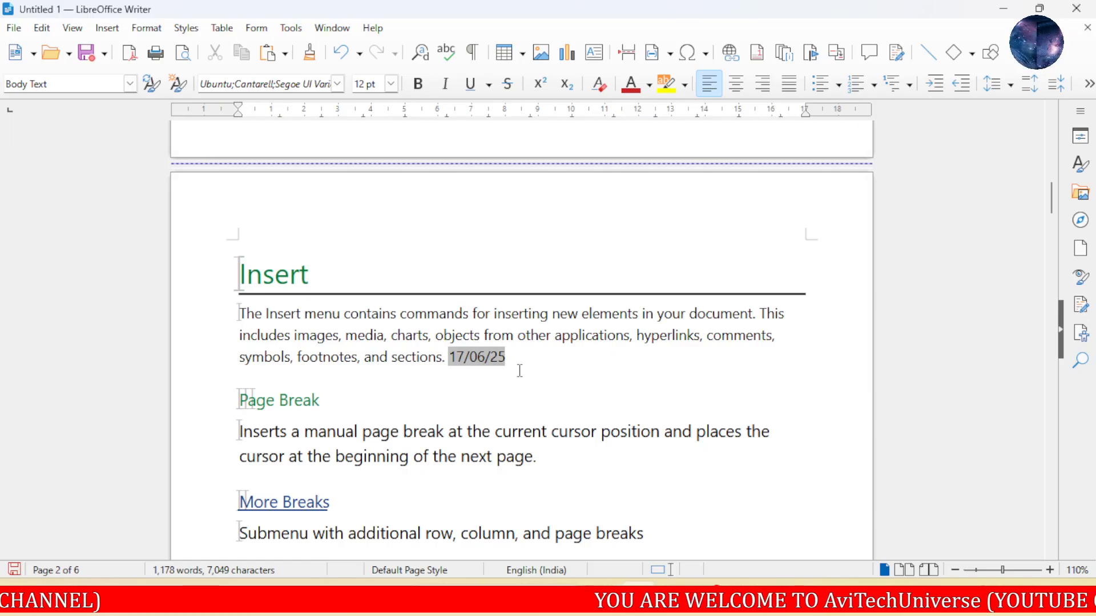
pyautogui.press('Right')
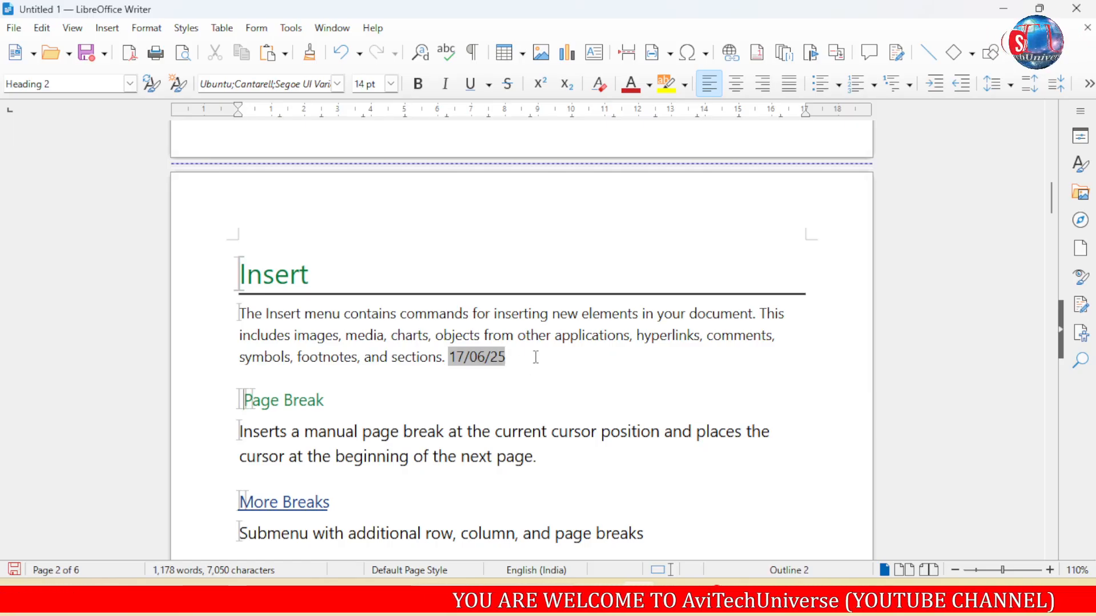
pyautogui.click(536, 355)
pyautogui.press('Return')
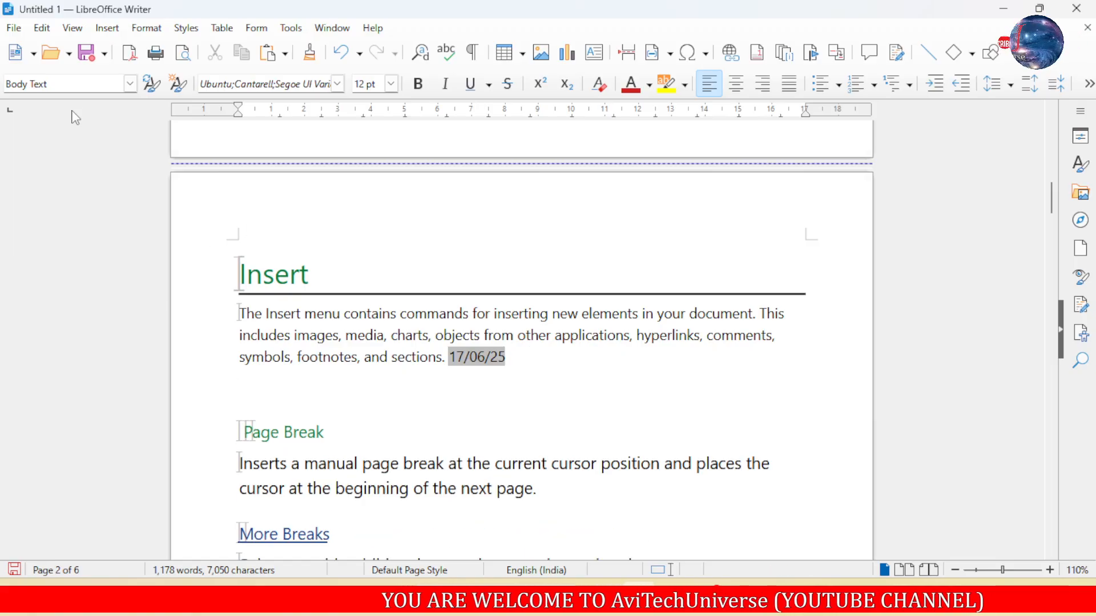
# - Try a Date (variable) field in the new paragraph below the fixed date, then undo the insertion
pyautogui.click(108, 29)
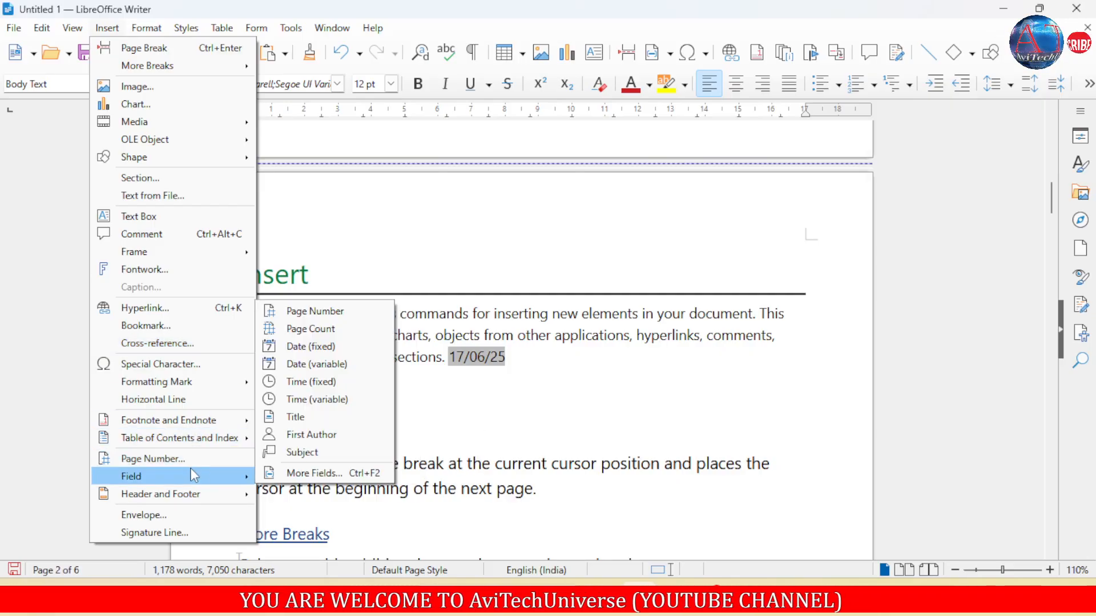
pyautogui.click(359, 365)
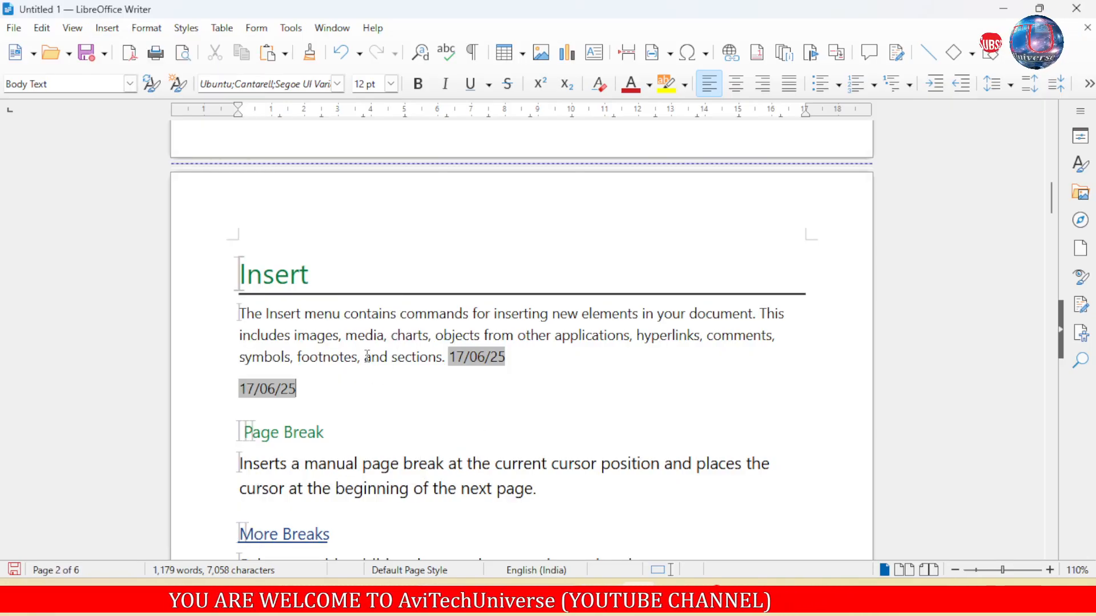
pyautogui.hotkey('ctrl', 'z')
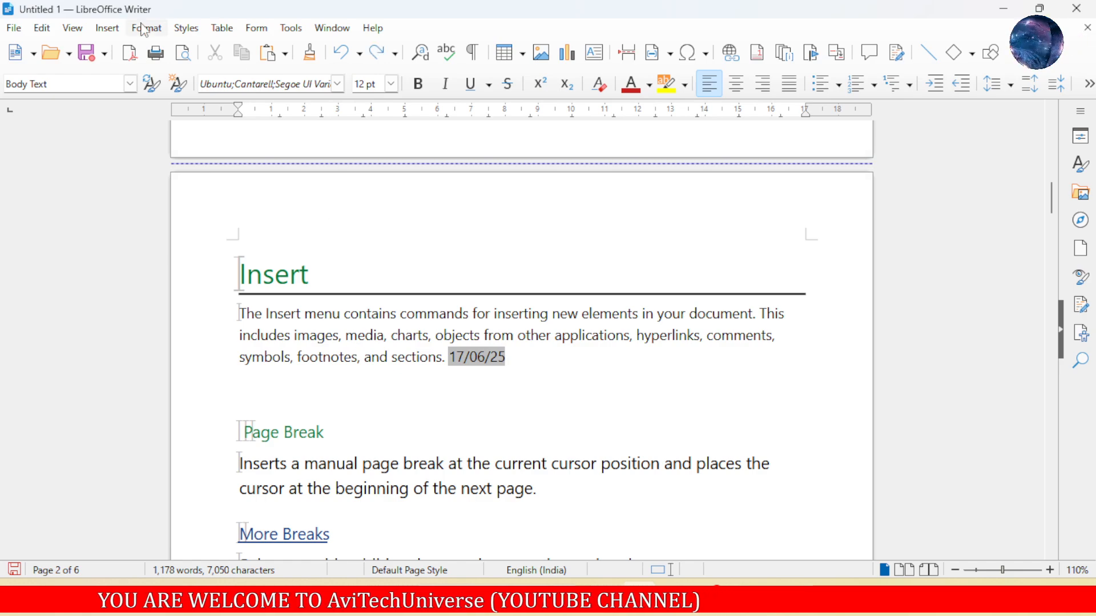
# - Insert a Time (variable) field in the empty paragraph above the Page Break heading, leaving no extra blank lines after it
pyautogui.click(112, 37)
pyautogui.moveTo(184, 475)
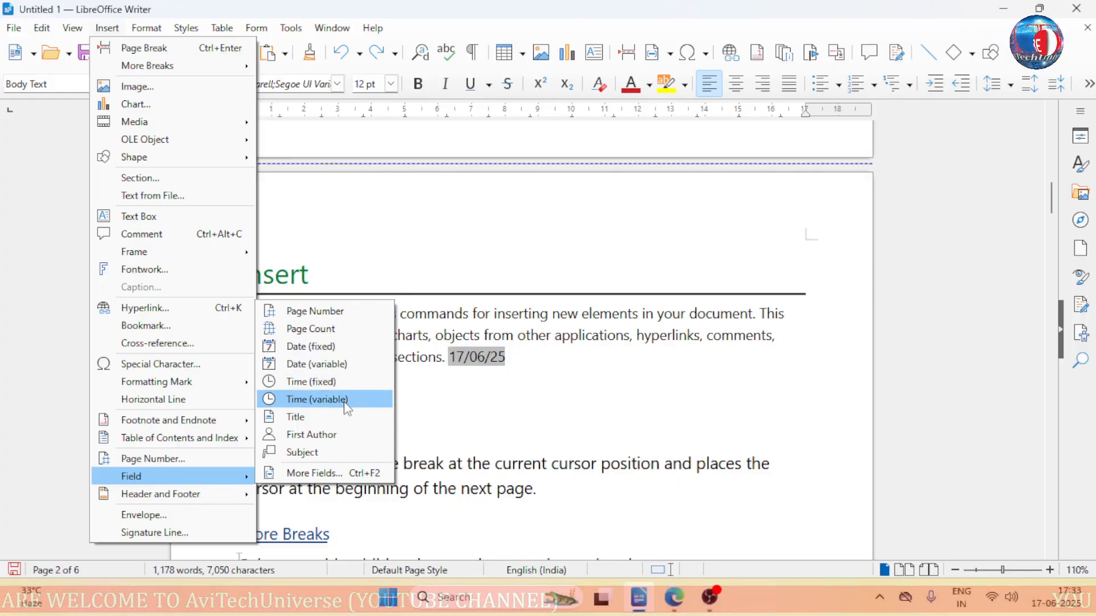
pyautogui.click(342, 401)
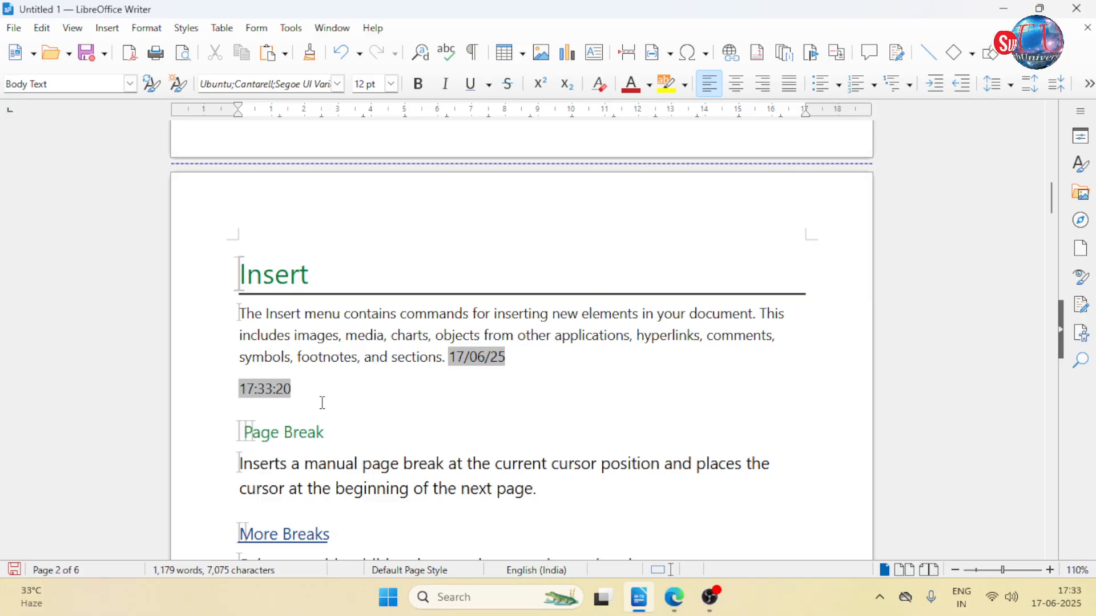
pyautogui.press('Return')
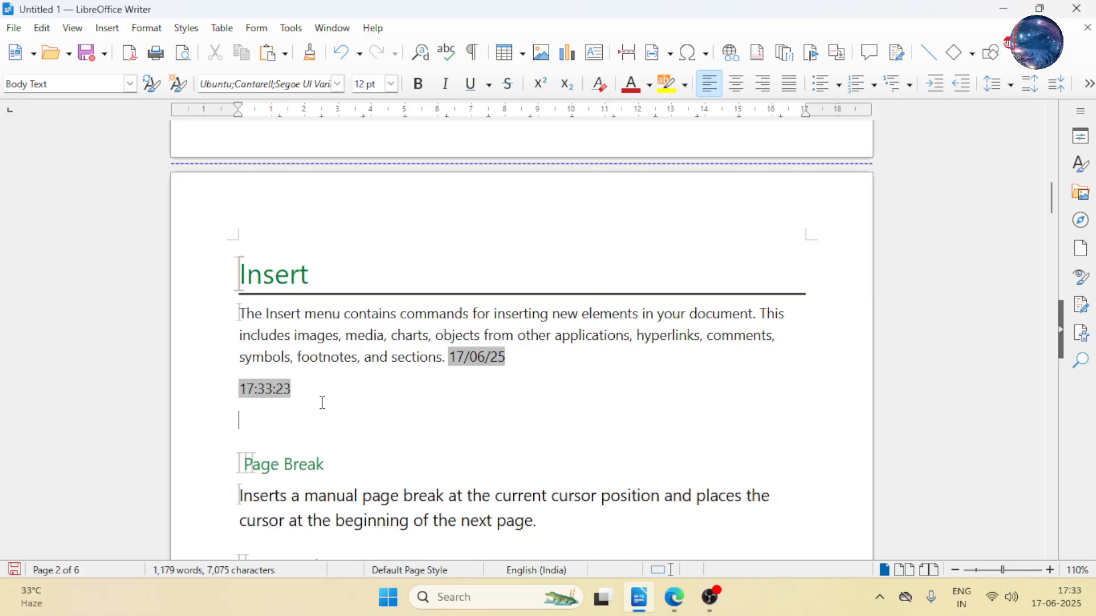
pyautogui.press('Return')
pyautogui.press('BackSpace')
pyautogui.press('BackSpace')
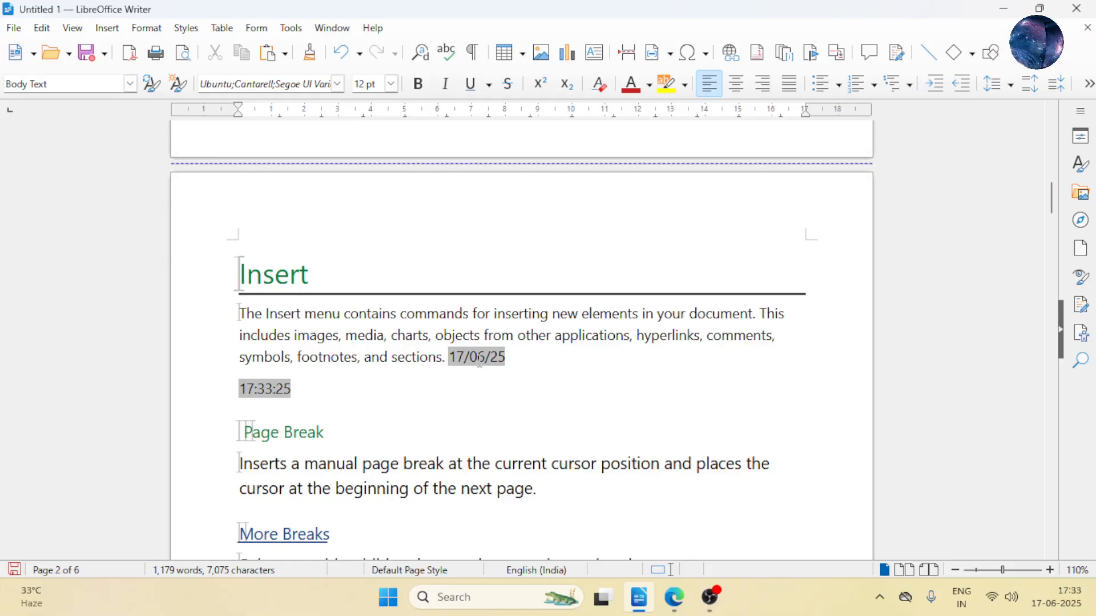
# - Turn off Field Shadings so the date and time fields display without a grey background
pyautogui.click(480, 360)
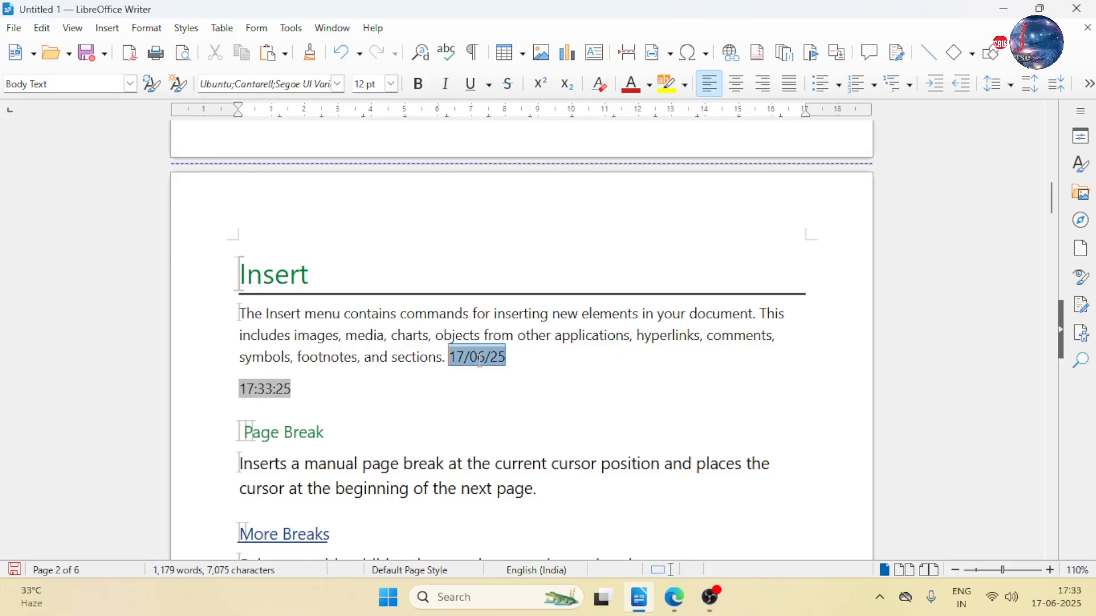
pyautogui.click(85, 33)
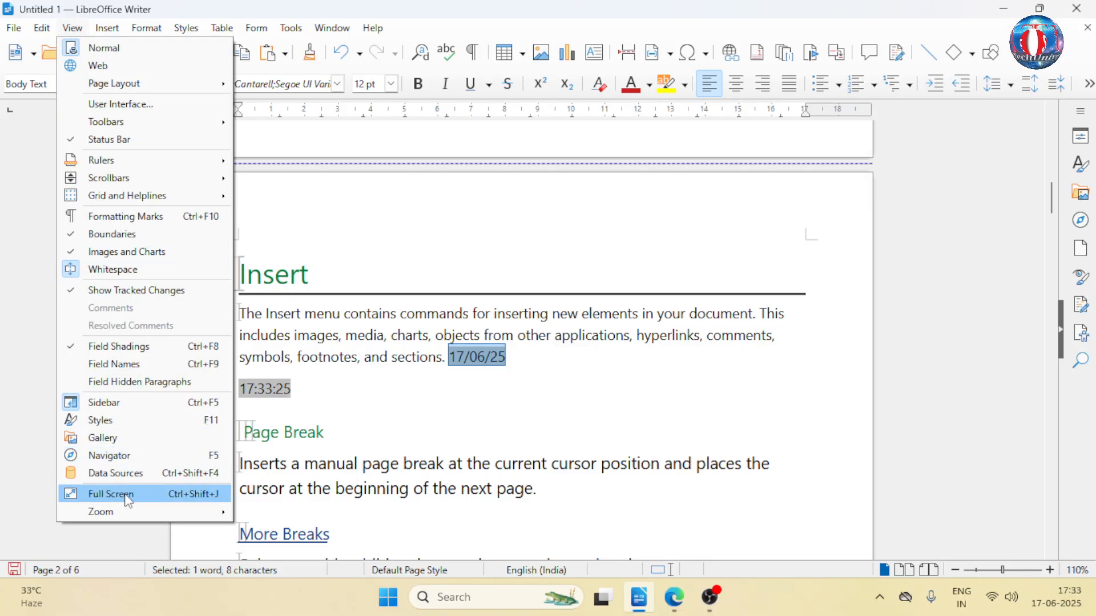
pyautogui.click(139, 347)
pyautogui.click(488, 383)
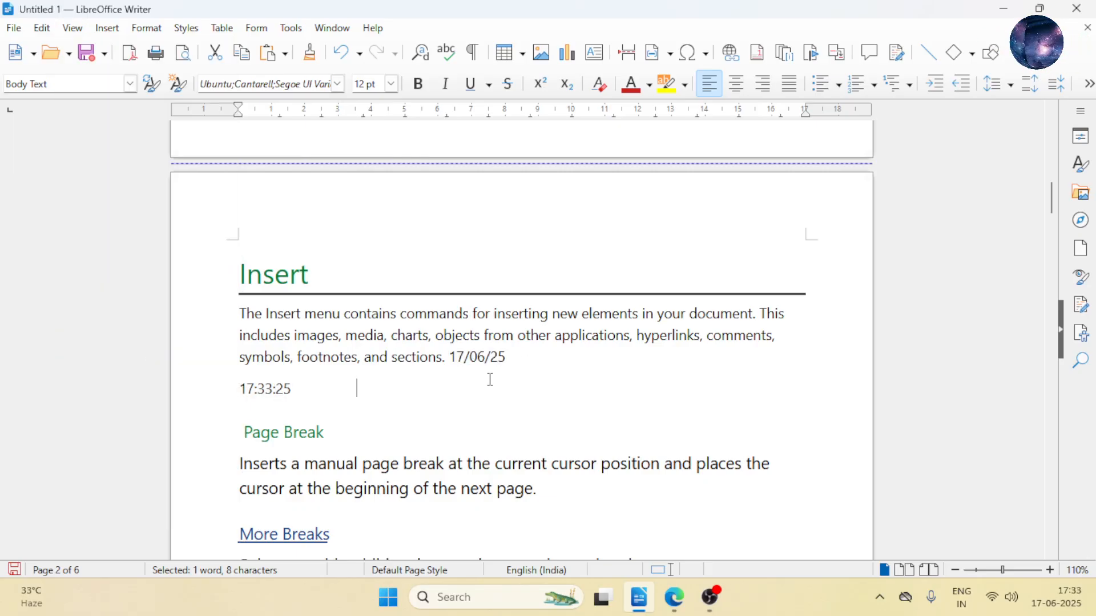
pyautogui.moveTo(490, 365); pyautogui.dragTo(464, 379)
pyautogui.click(436, 399)
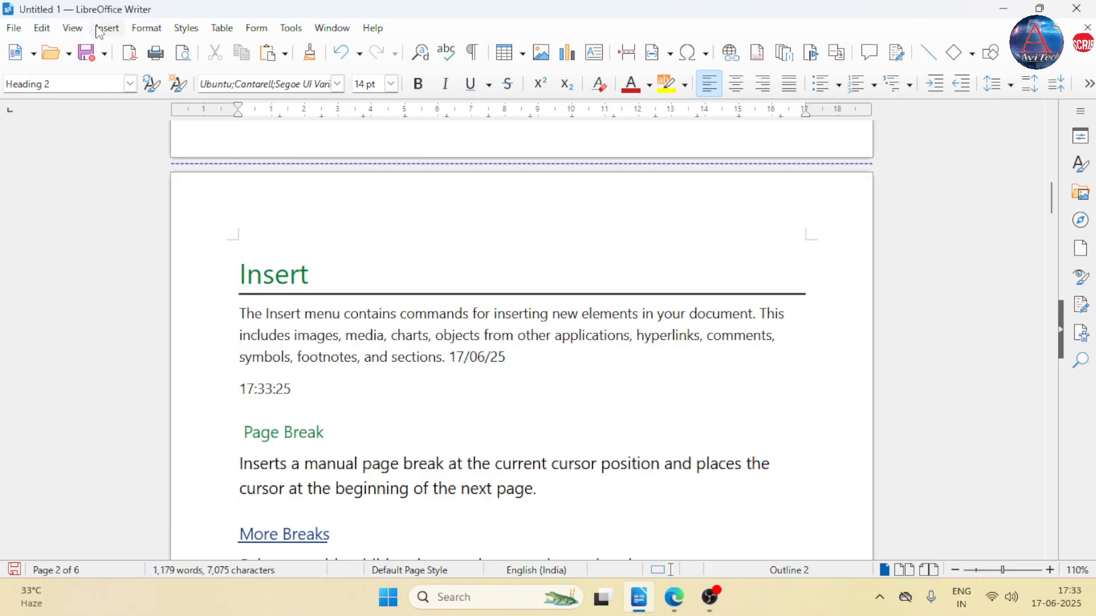
# - Turn Field Shadings back on so the date and time fields display with a grey background
pyautogui.click(72, 28)
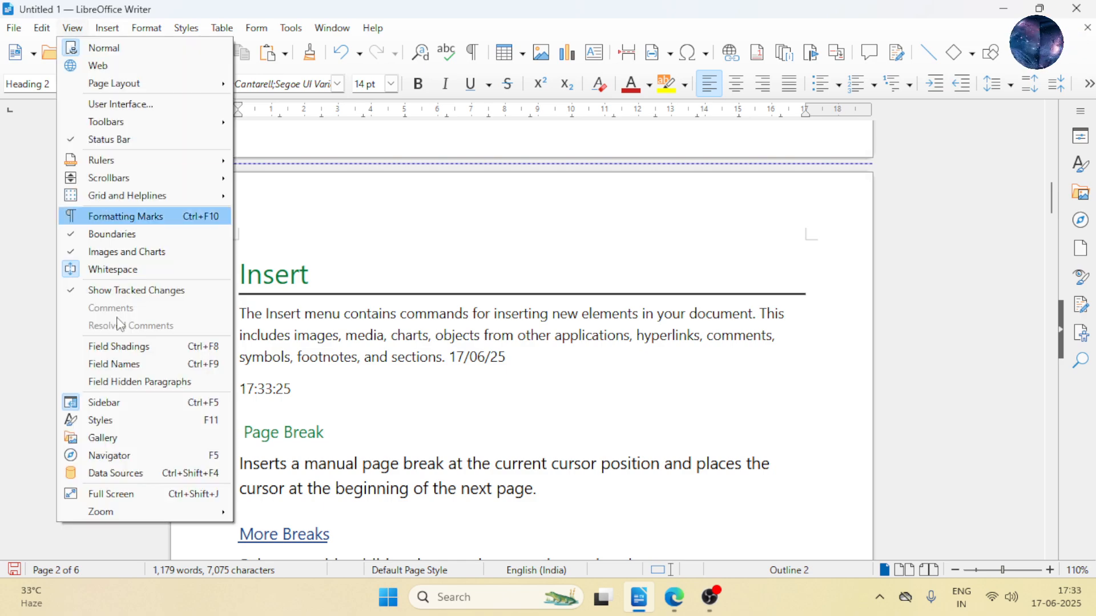
pyautogui.click(140, 347)
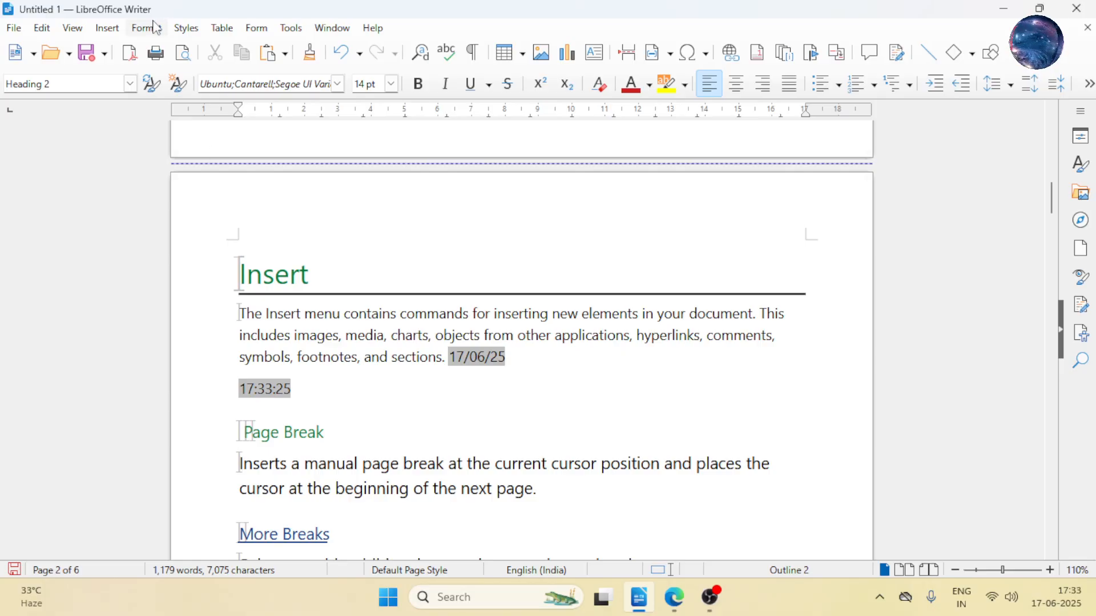
# - Examine the empty top margin area above the Insert heading and the page boundary where a header would go
pyautogui.click(108, 28)
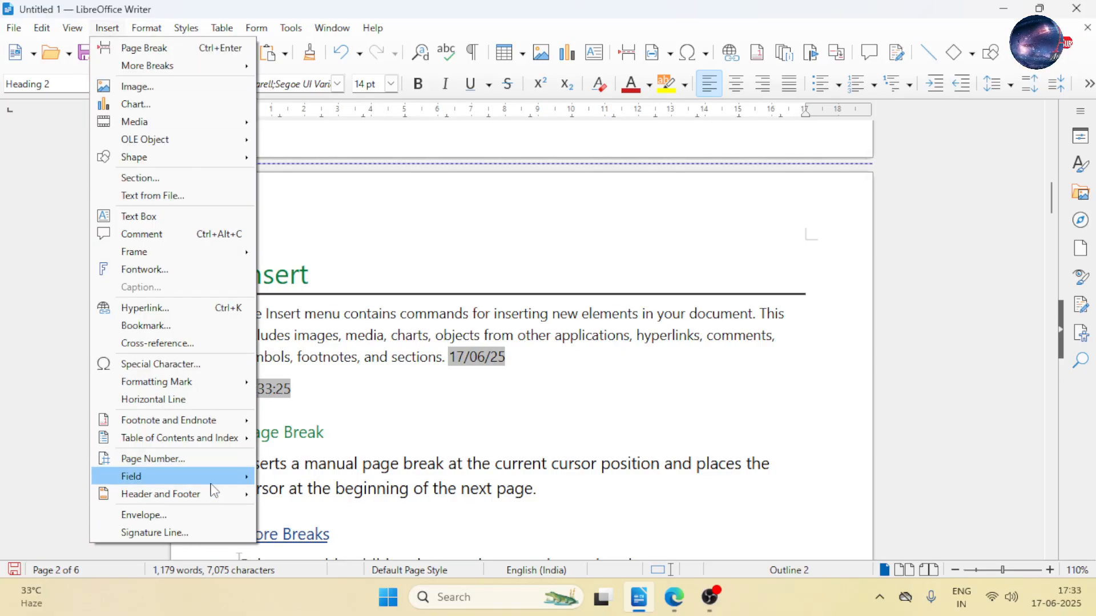
pyautogui.moveTo(216, 506)
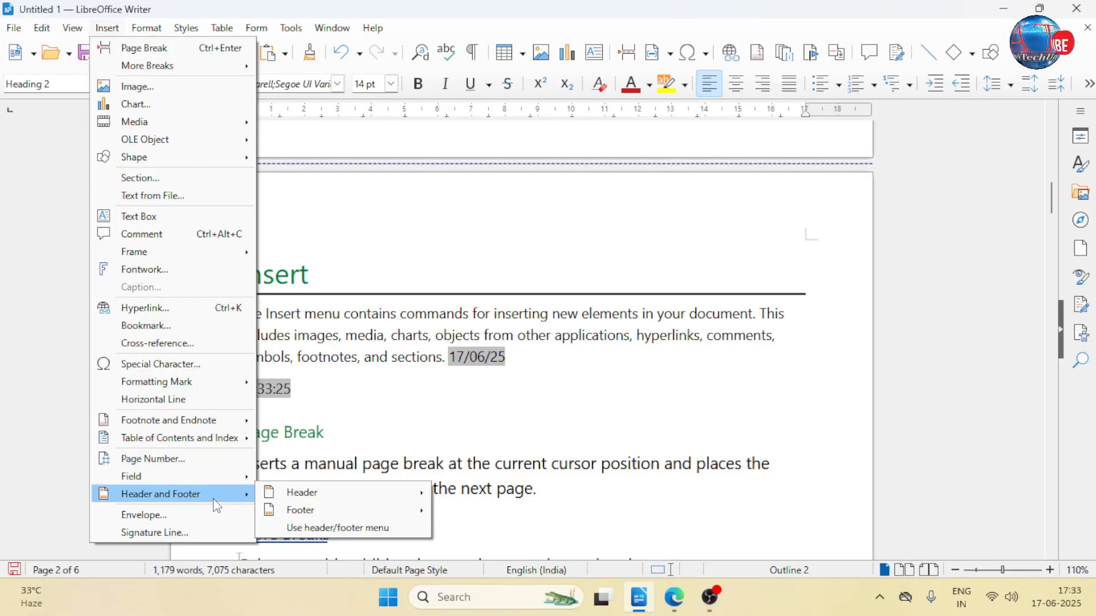
pyautogui.click(521, 237)
pyautogui.scroll(4, 502, 237)
pyautogui.scroll(2, 479, 229)
pyautogui.click(466, 226)
pyautogui.scroll(-1, 426, 251)
pyautogui.scroll(-10, 426, 250)
pyautogui.scroll(3, 426, 251)
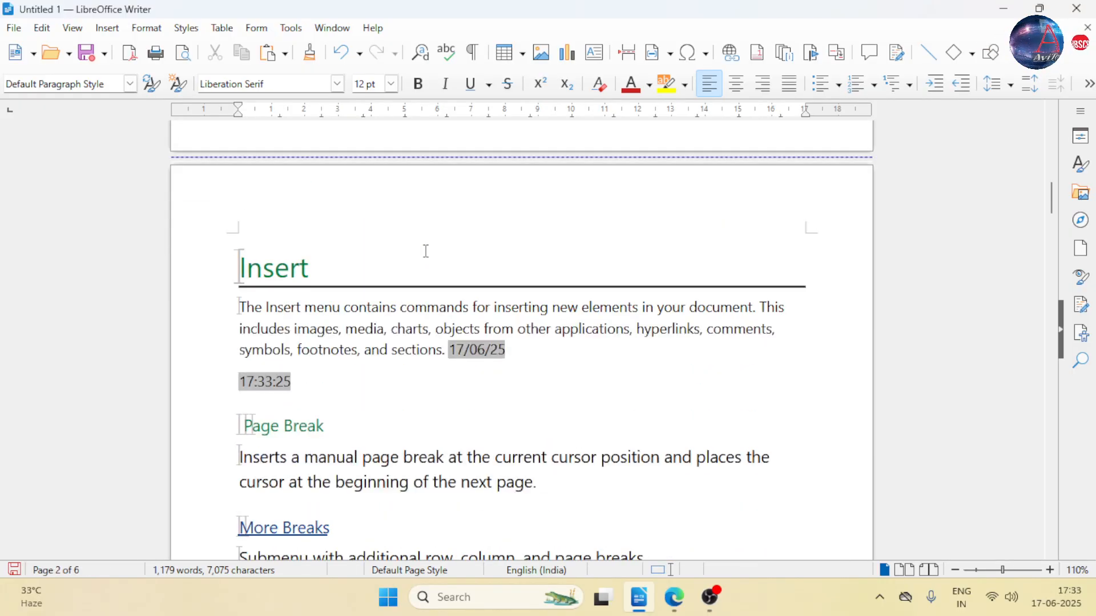
pyautogui.click(409, 219)
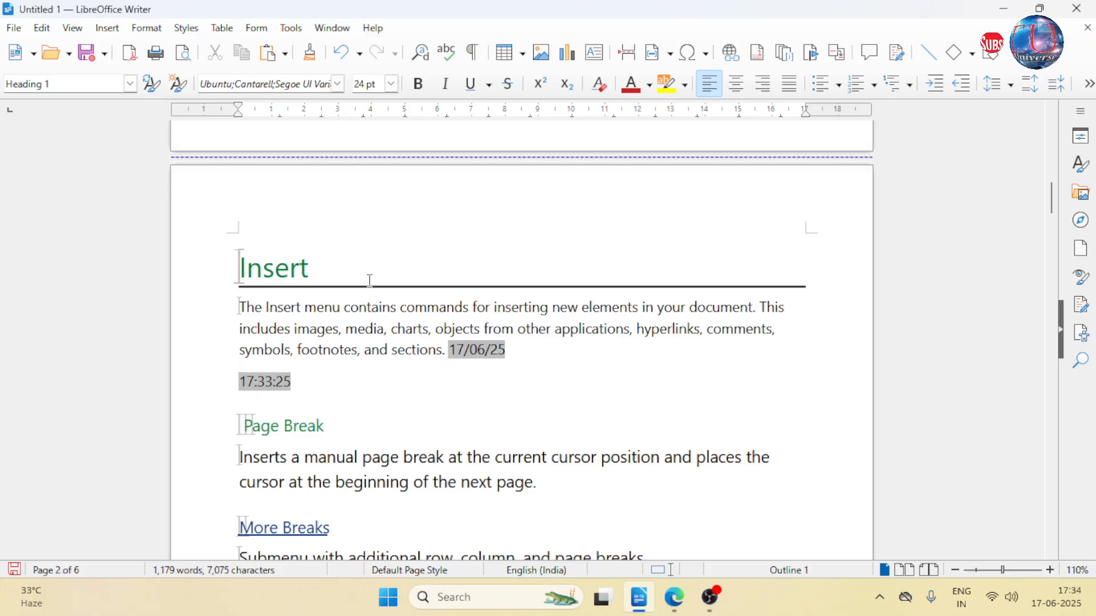
pyautogui.scroll(3, 348, 287)
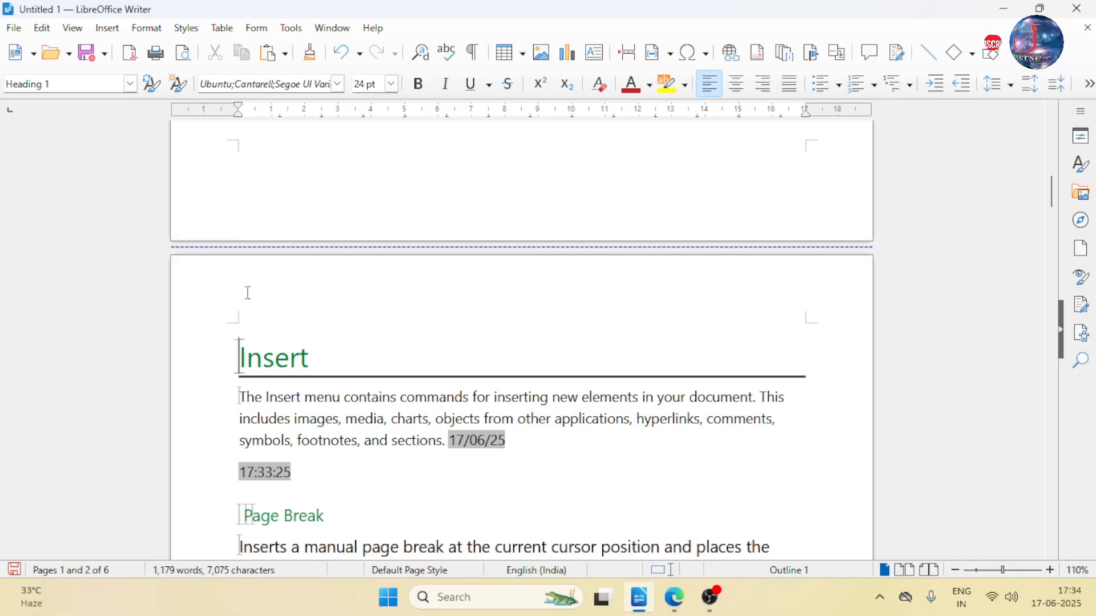
pyautogui.scroll(-1, 248, 291)
pyautogui.scroll(8, 428, 362)
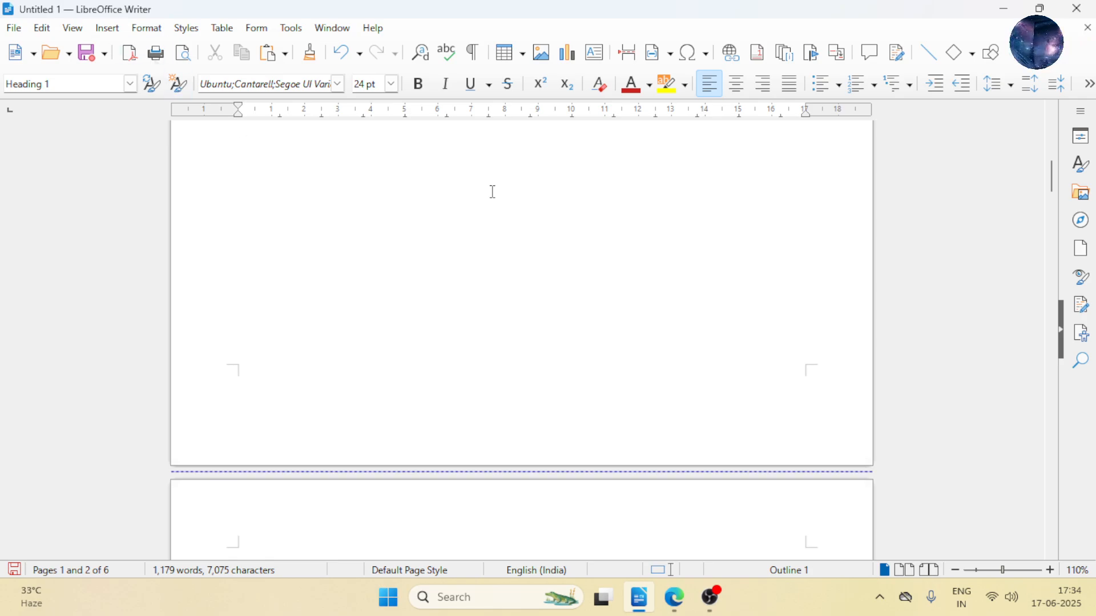
pyautogui.scroll(-7, 475, 235)
pyautogui.scroll(2, 517, 173)
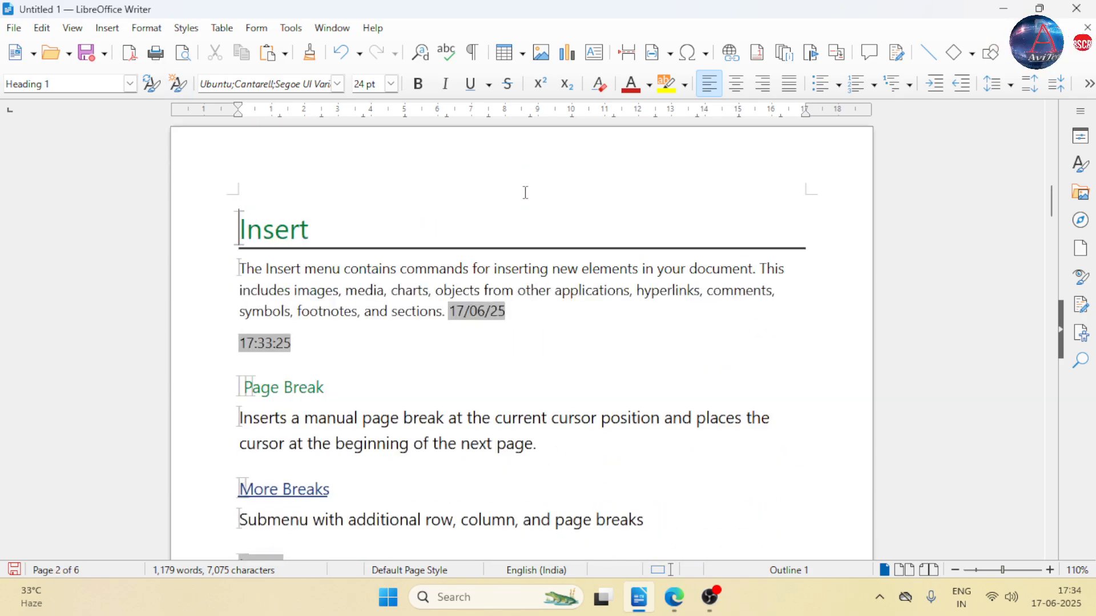
# - Starting from the first page, add a header to all page styles
pyautogui.scroll(3, 246, 191)
pyautogui.scroll(10, 245, 191)
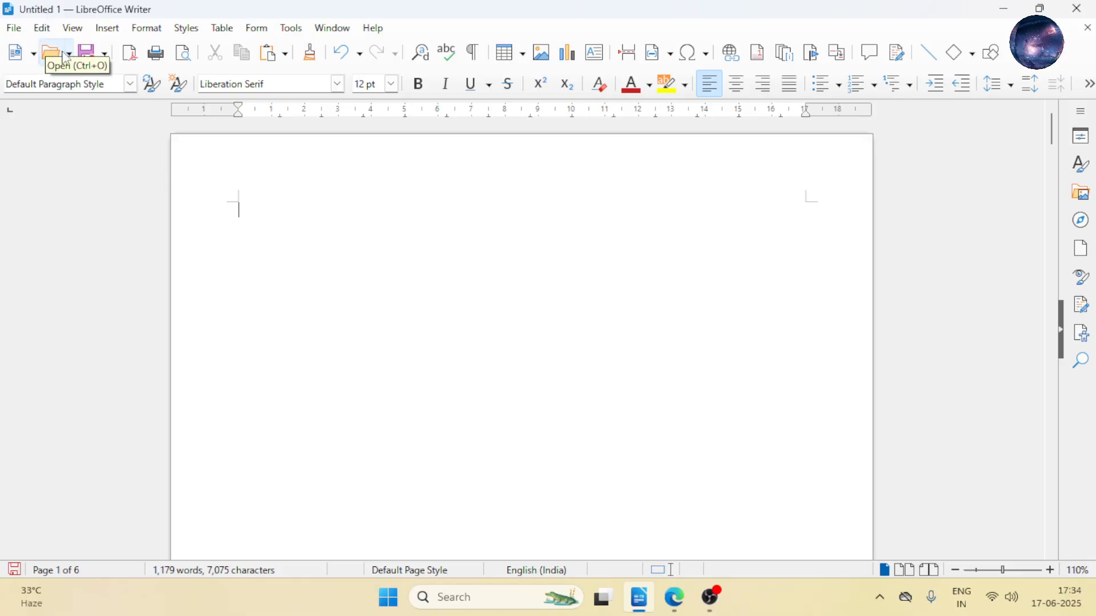
pyautogui.click(107, 28)
pyautogui.moveTo(188, 502)
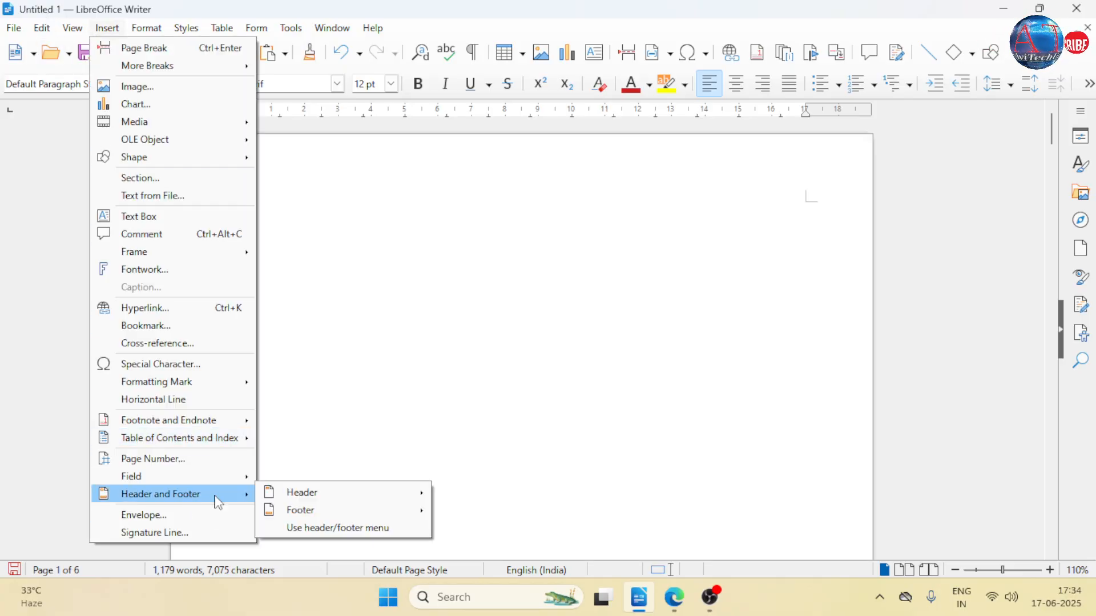
pyautogui.moveTo(274, 493)
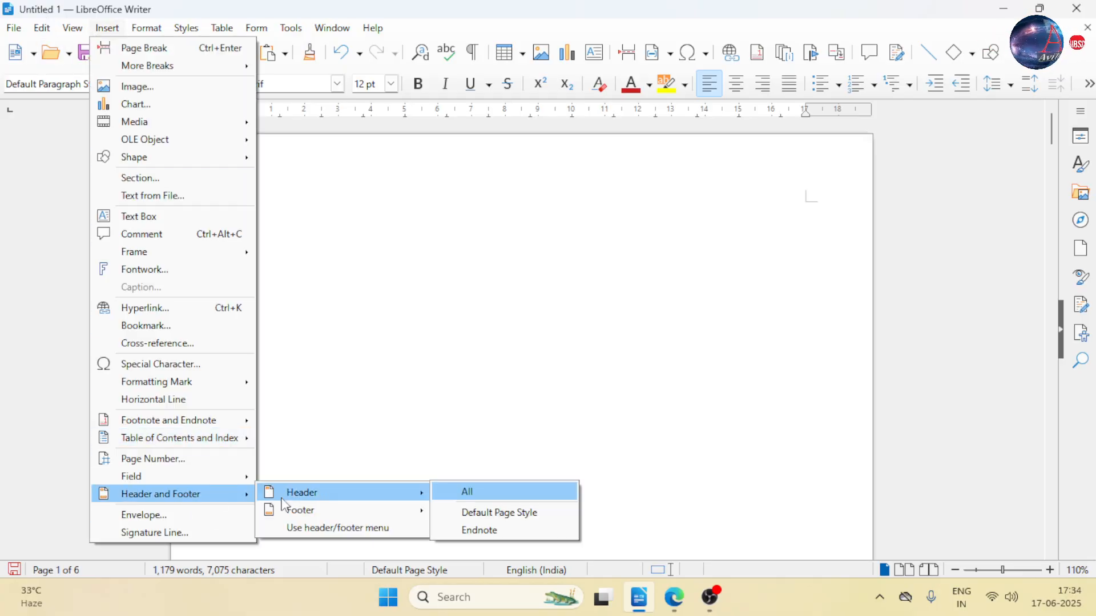
pyautogui.click(487, 492)
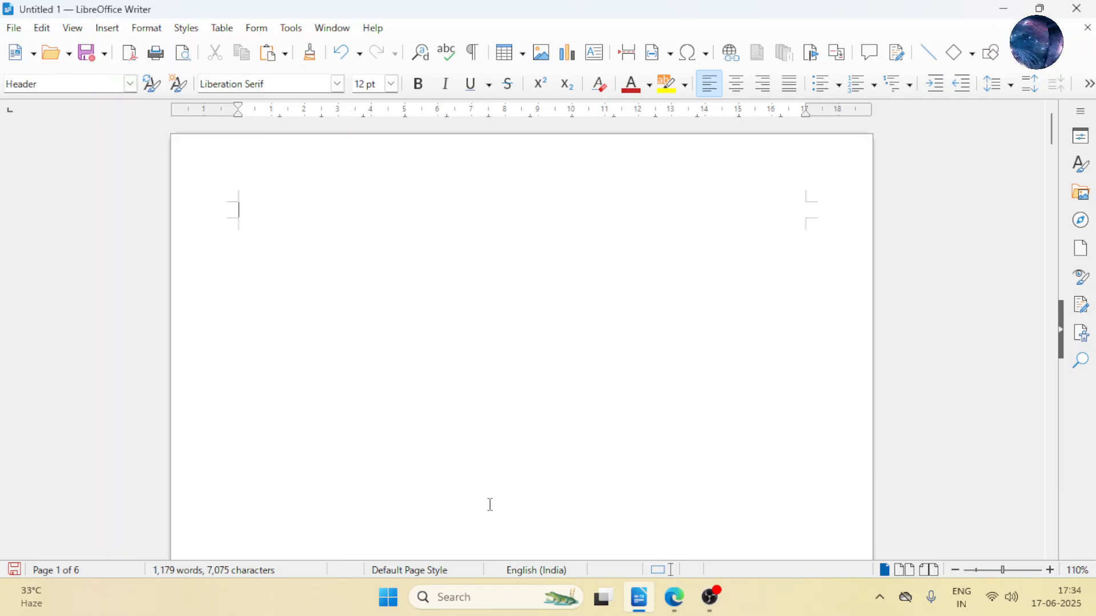
# - Enter "You are Welcome" as the header text and return to the page body
pyautogui.write('d')
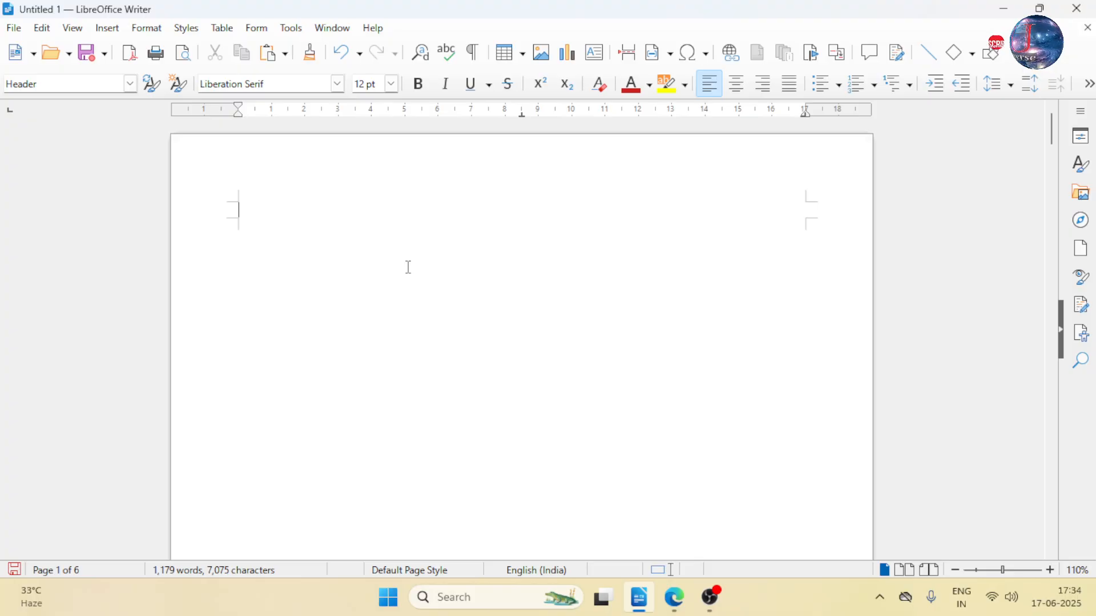
pyautogui.write('You are Welc')
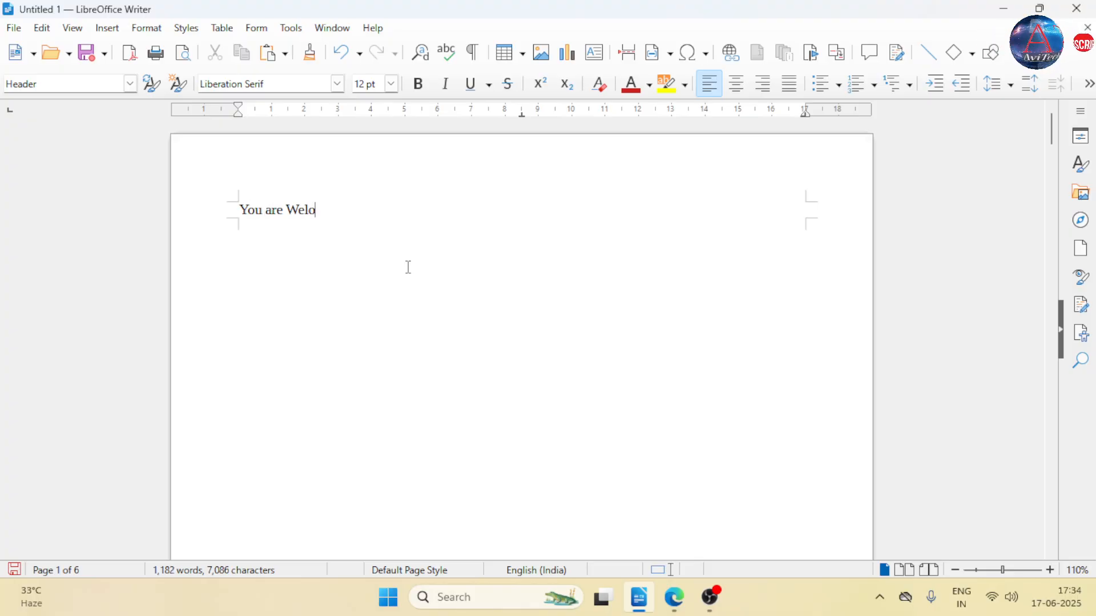
pyautogui.write('ome')
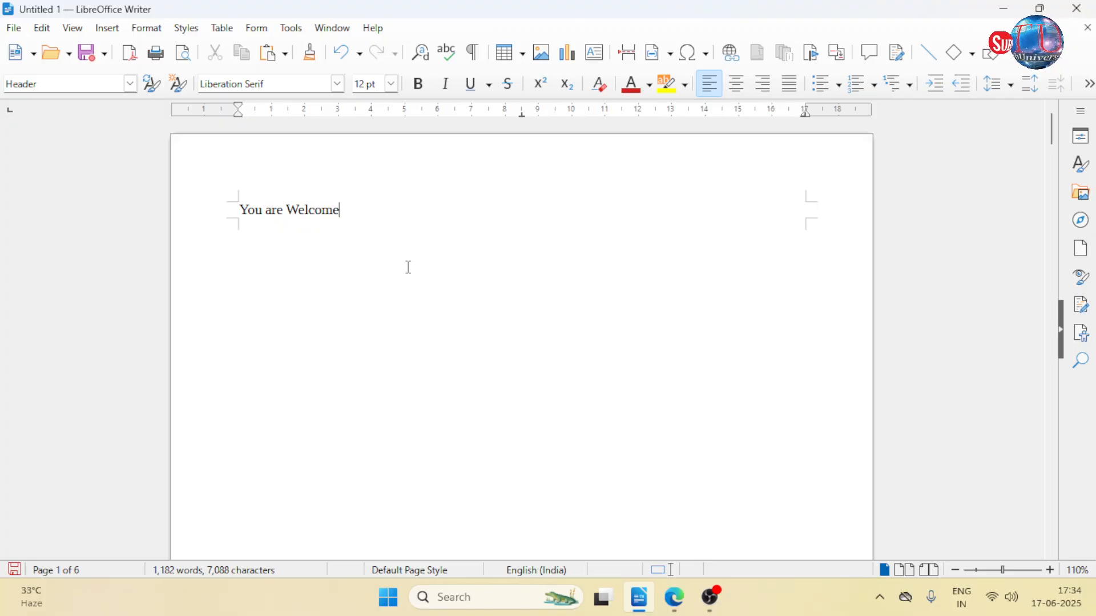
pyautogui.click(388, 313)
# - Check the header text across the first pages of the document
pyautogui.scroll(-3, 381, 376)
pyautogui.scroll(-10, 257, 228)
pyautogui.scroll(3, 284, 213)
pyautogui.scroll(-15, 284, 212)
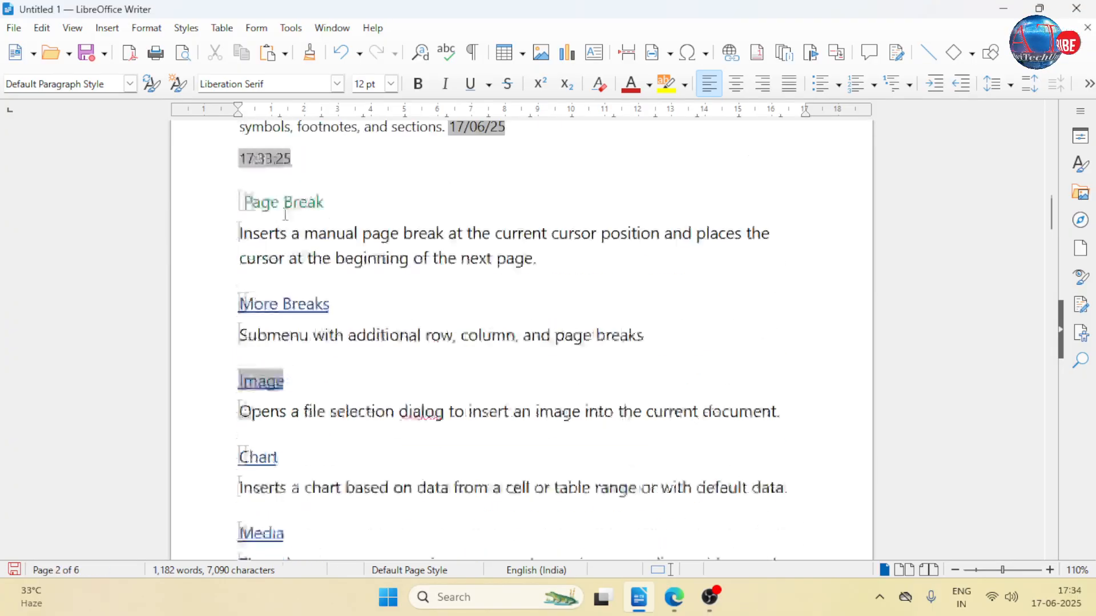
pyautogui.scroll(20, 281, 250)
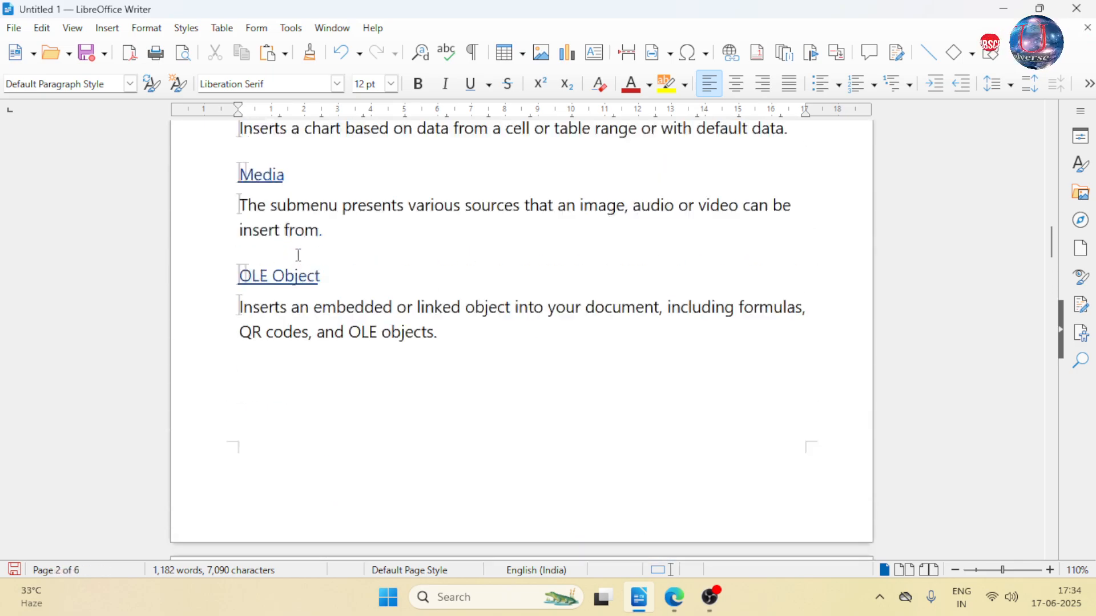
pyautogui.scroll(7, 322, 260)
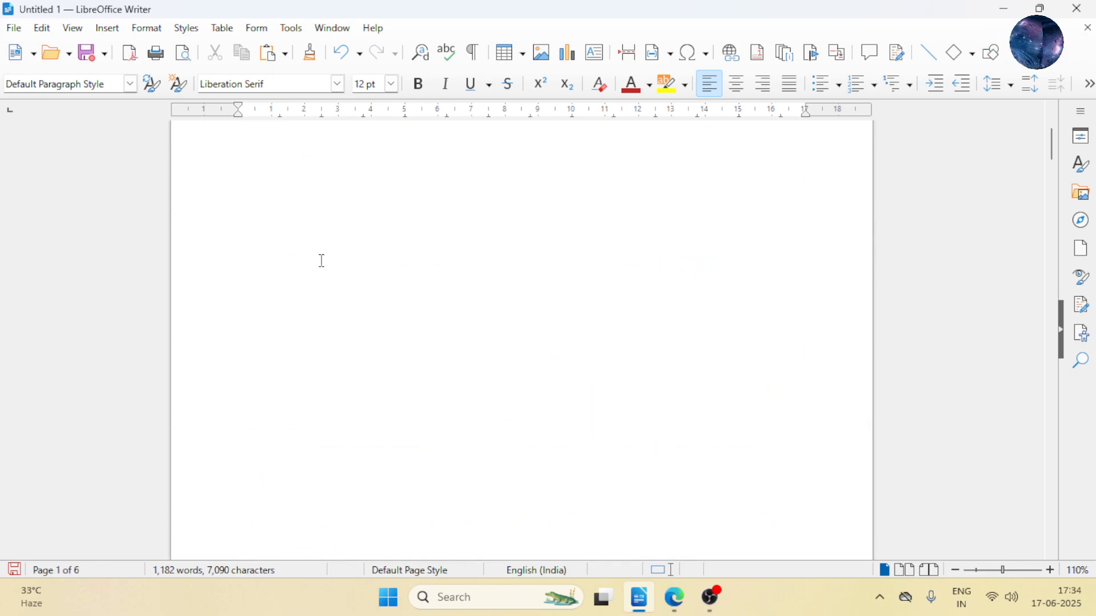
pyautogui.scroll(-7, 287, 213)
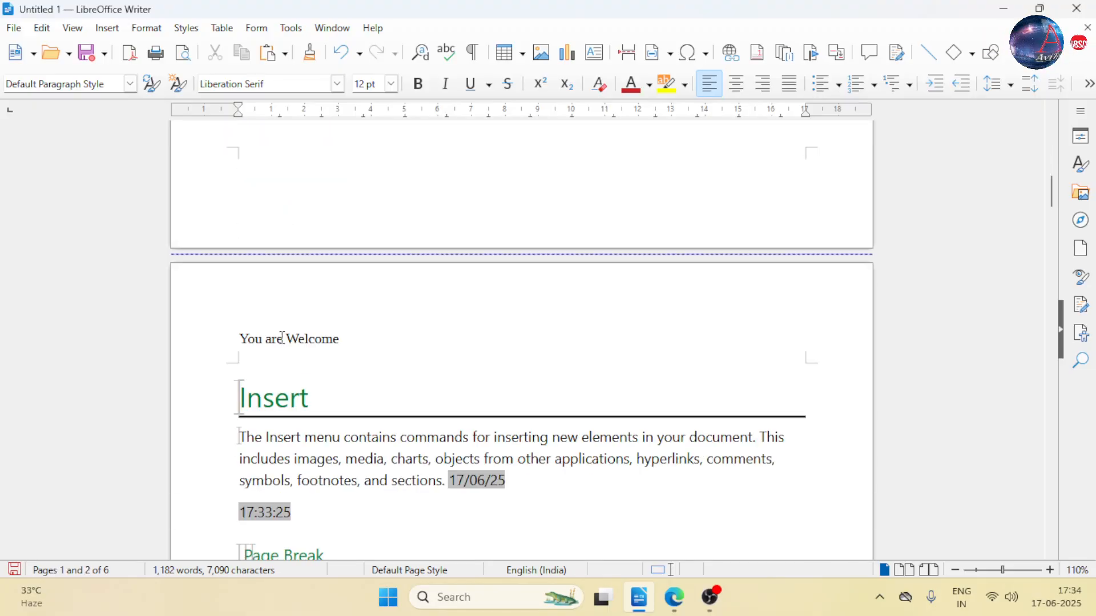
pyautogui.scroll(7, 288, 231)
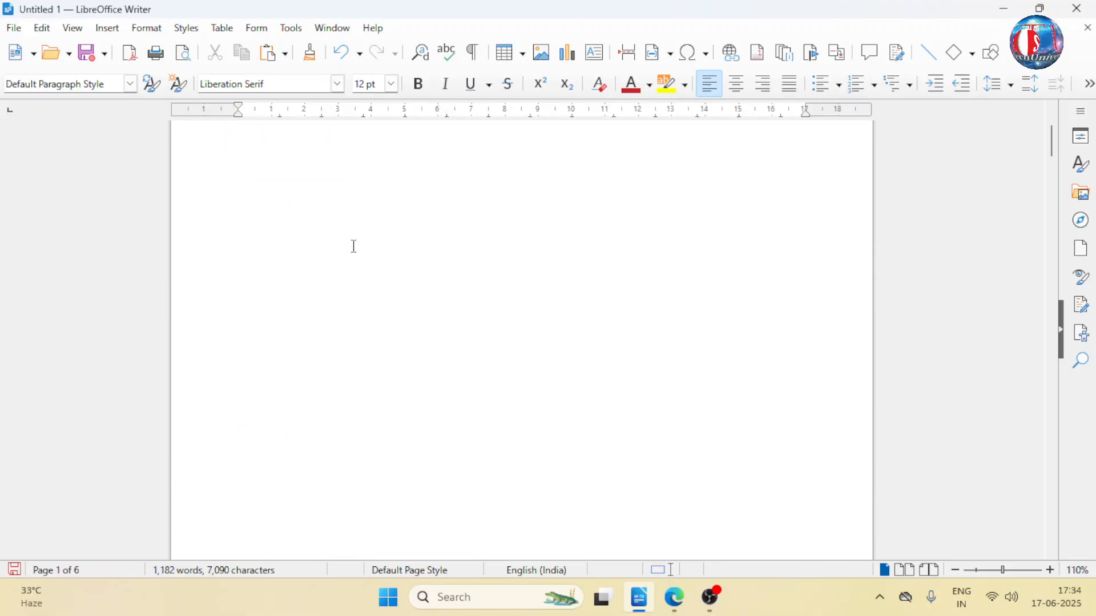
# - Create an envelope as a new document and maximize its window
pyautogui.click(114, 28)
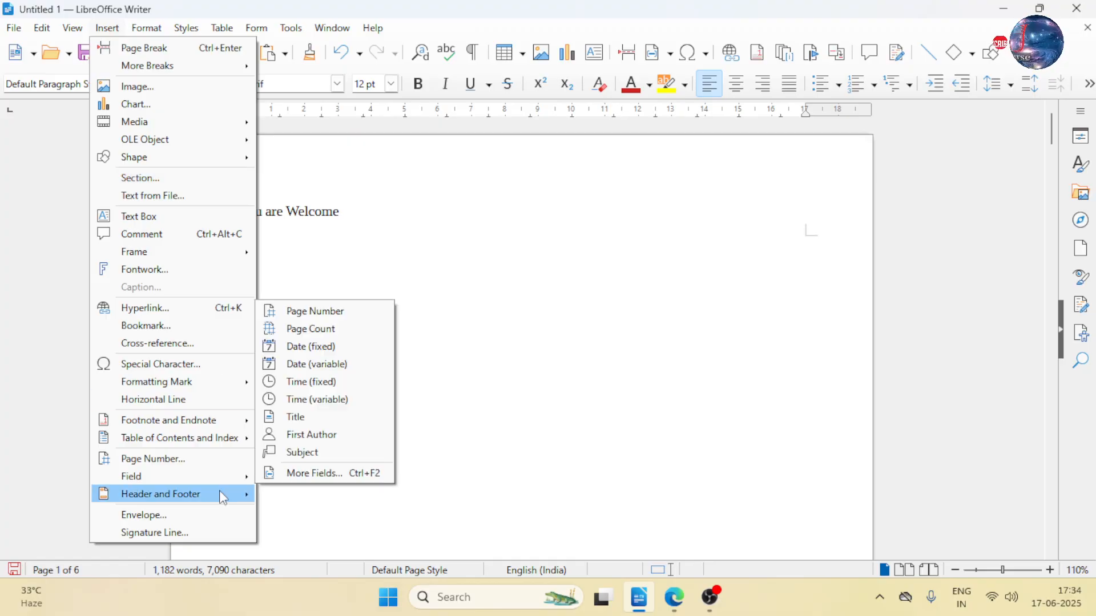
pyautogui.moveTo(222, 495)
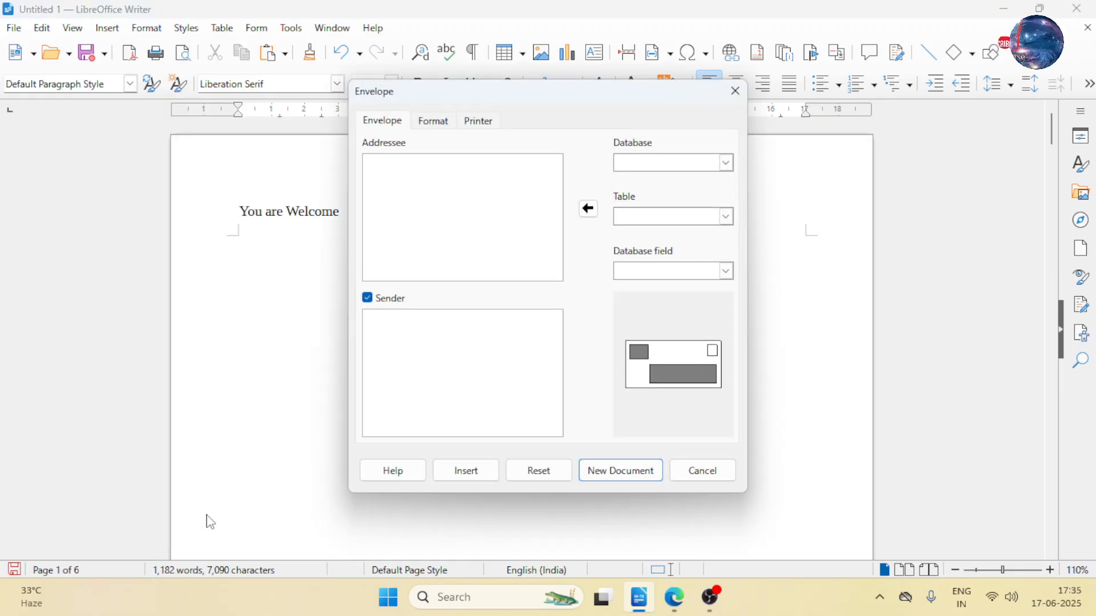
pyautogui.click(611, 479)
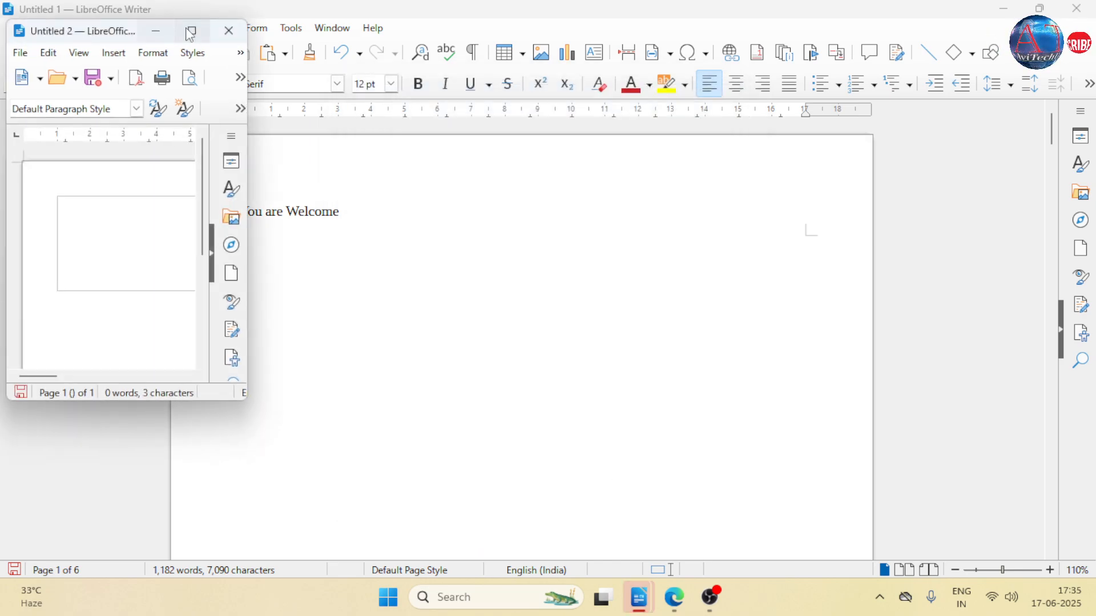
pyautogui.moveTo(107, 31); pyautogui.dragTo(342, 118)
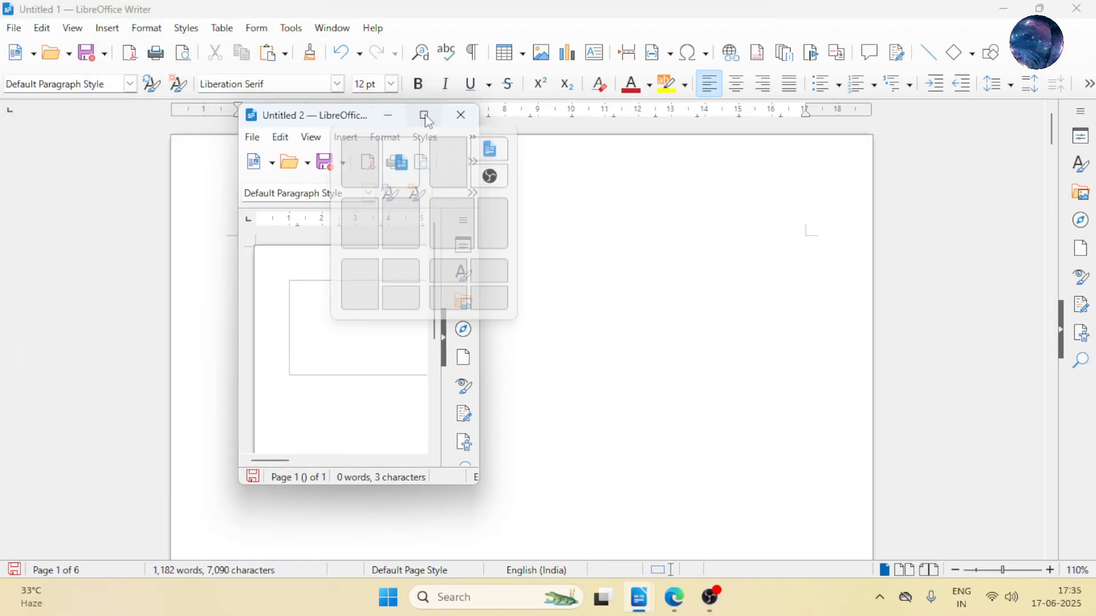
pyautogui.click(424, 116)
# - Fill the envelope's sender frame with "dffdsf" and its addressee frame with "Dfdsf" and "fgdfgfd", and close the document without saving
pyautogui.click(228, 212)
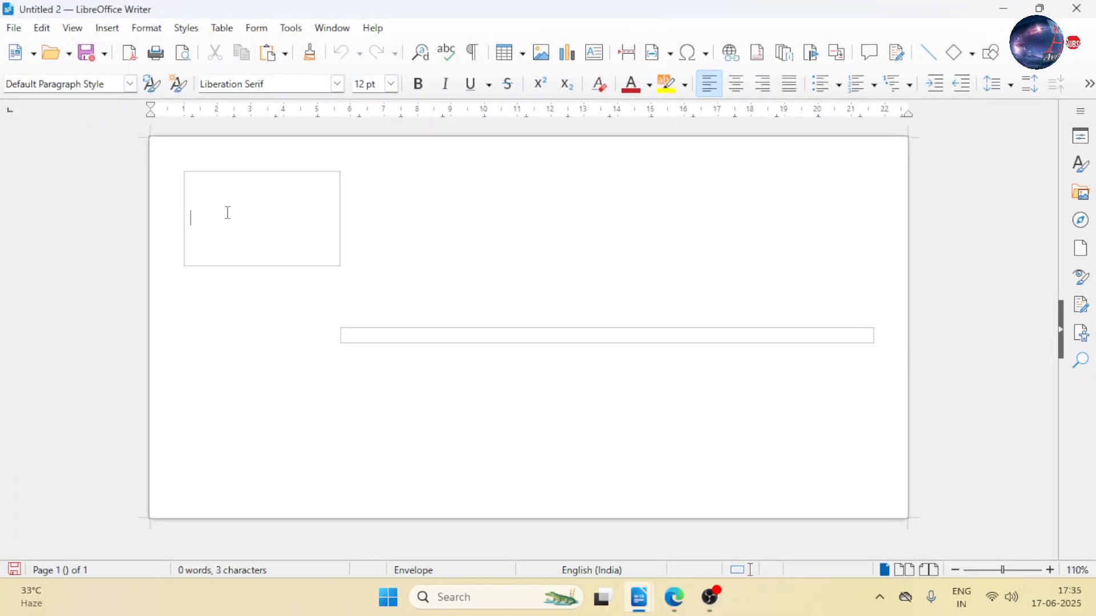
pyautogui.write('dffdsf')
pyautogui.click(450, 337)
pyautogui.write('dfdsf')
pyautogui.press('Return')
pyautogui.write('fgdfgfd')
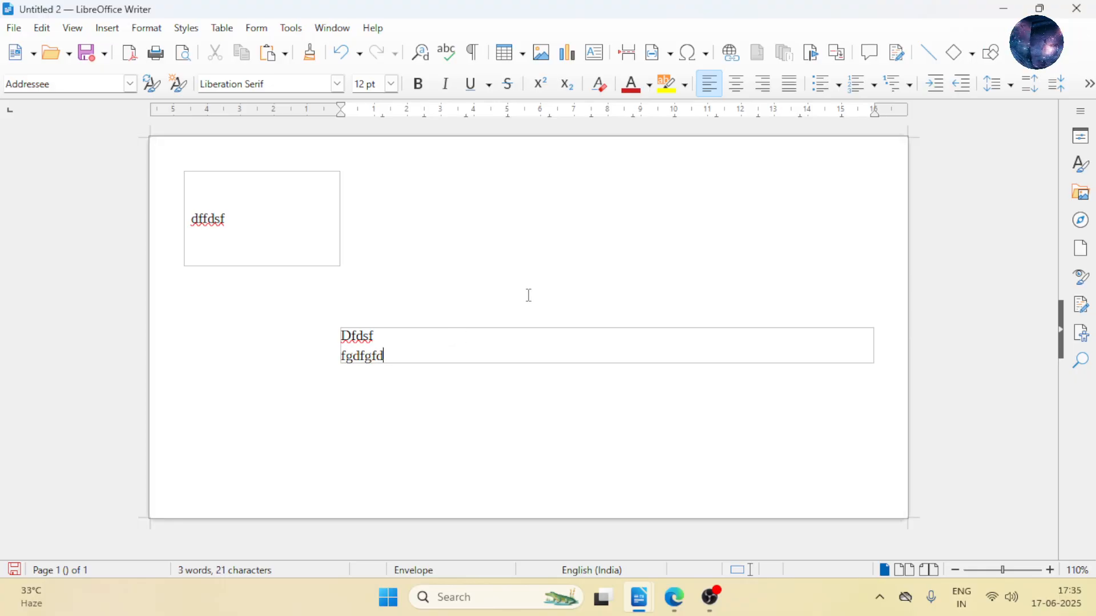
pyautogui.click(1085, 7)
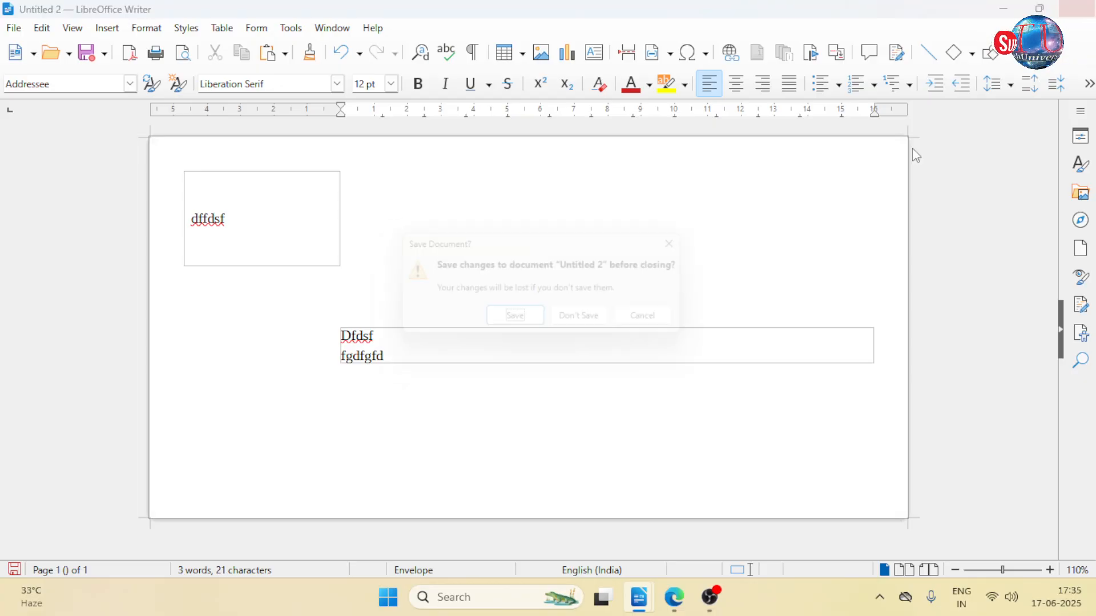
pyautogui.click(573, 319)
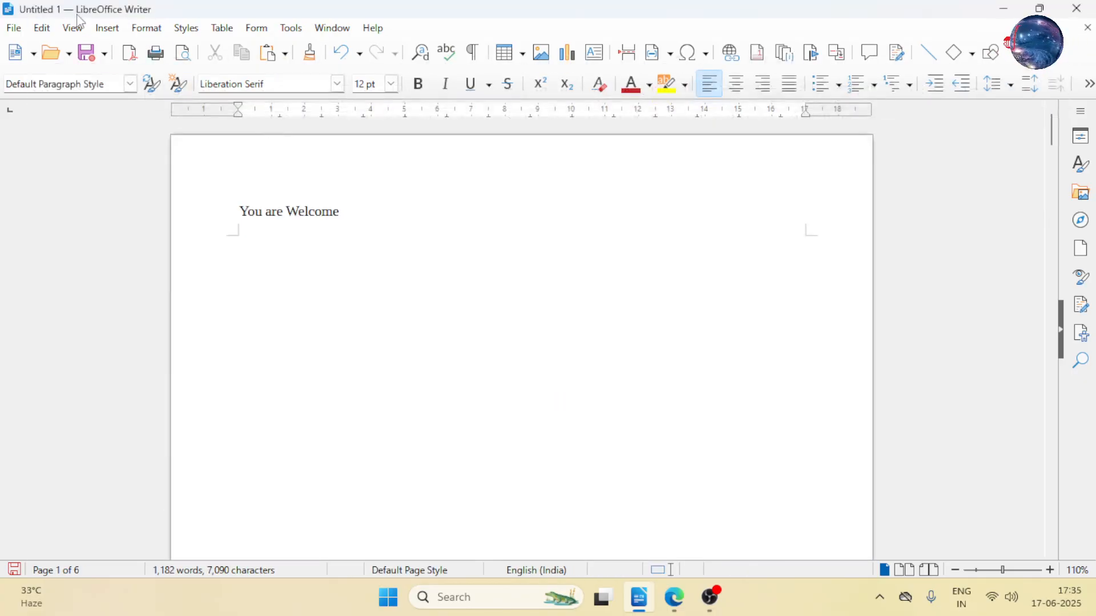
pyautogui.click(108, 28)
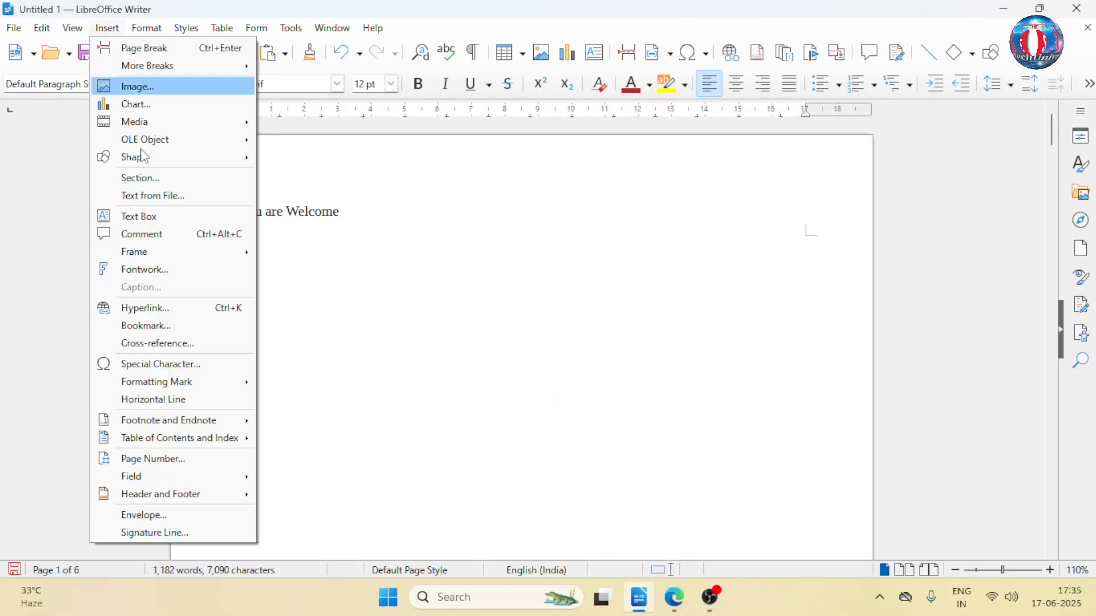
pyautogui.click(216, 527)
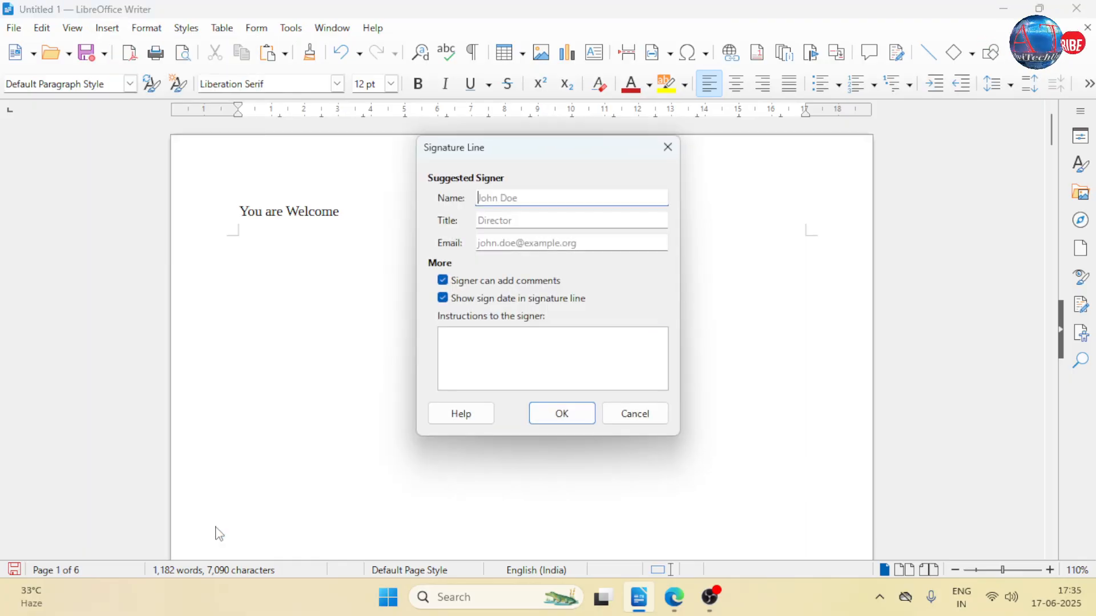
pyautogui.click(668, 148)
# - Start a signature line on a new line below the OLE Object paragraph, entering the signer's name and the title "Founder"
pyautogui.scroll(-5, 518, 285)
pyautogui.scroll(-20, 518, 288)
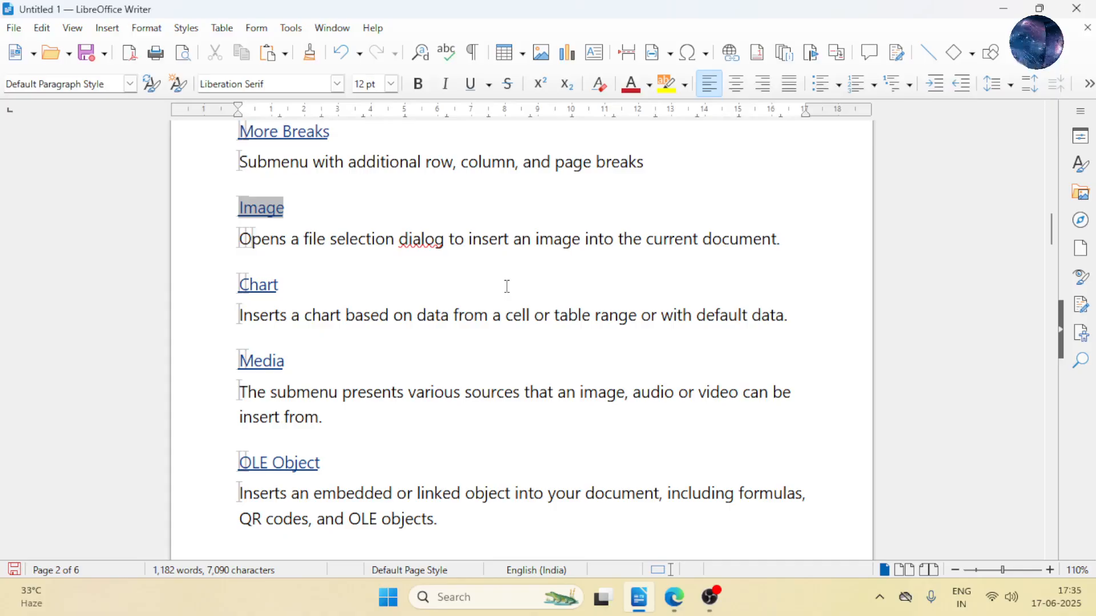
pyautogui.scroll(-3, 507, 287)
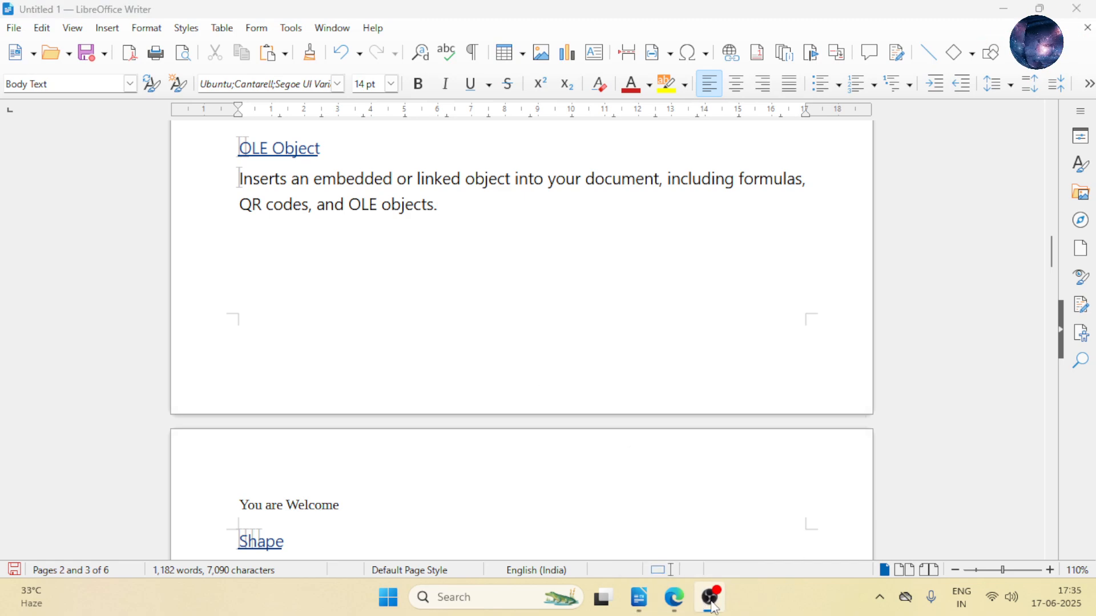
pyautogui.press('Return')
pyautogui.click(117, 31)
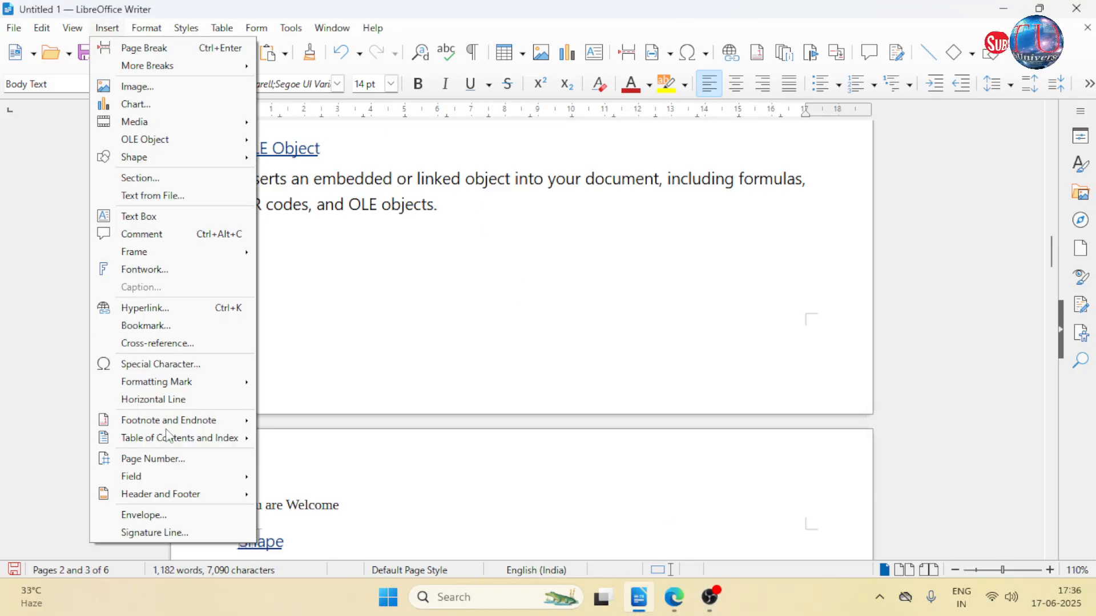
pyautogui.click(188, 534)
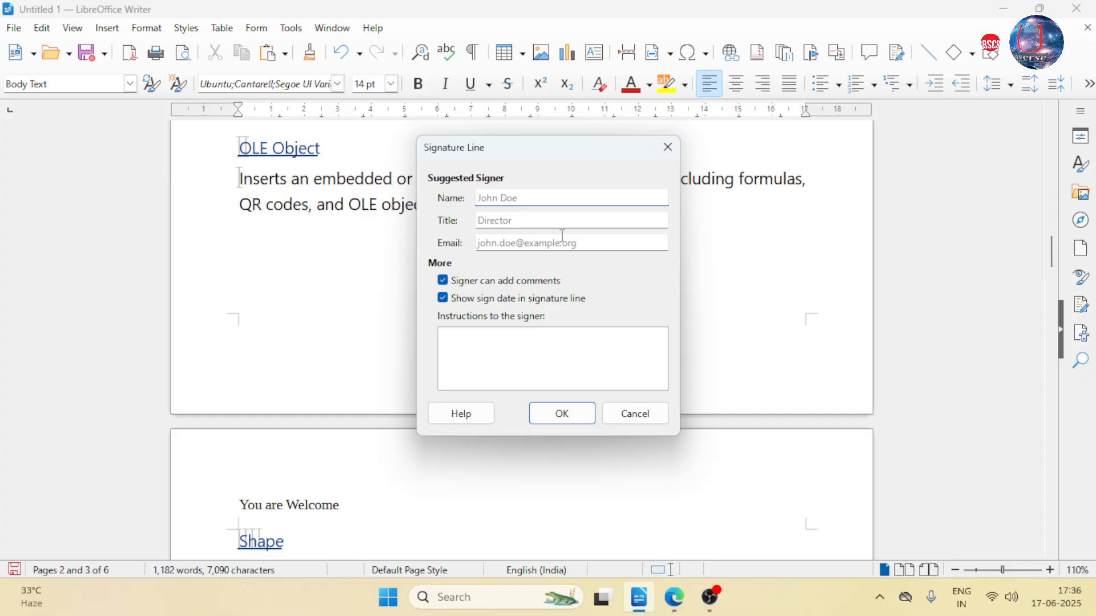
pyautogui.write('ABC')
pyautogui.press('Tab')
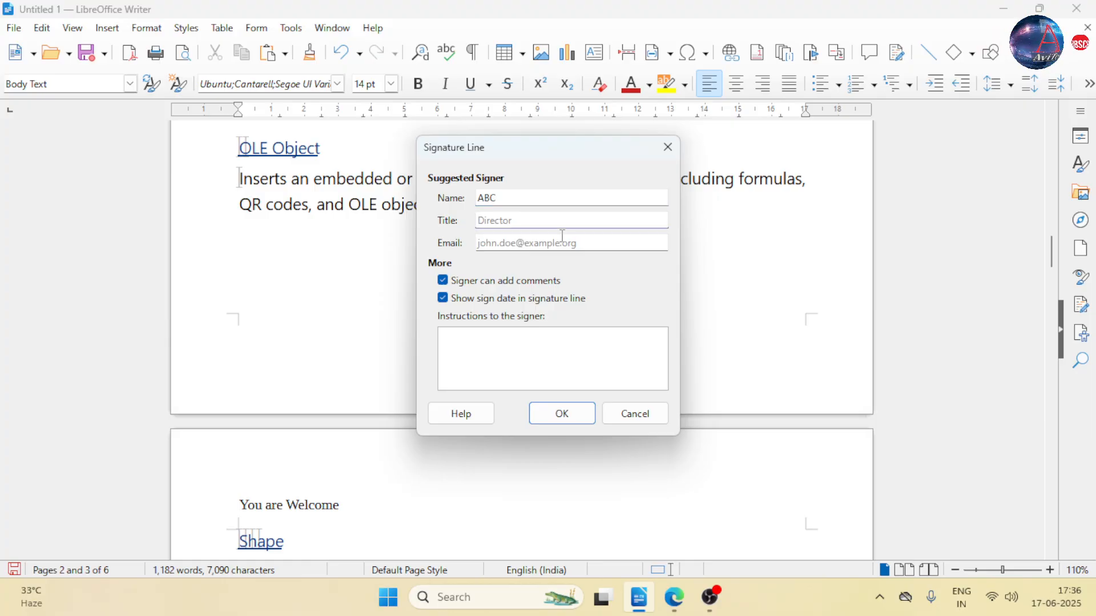
pyautogui.write('Founder')
pyautogui.press('Tab')
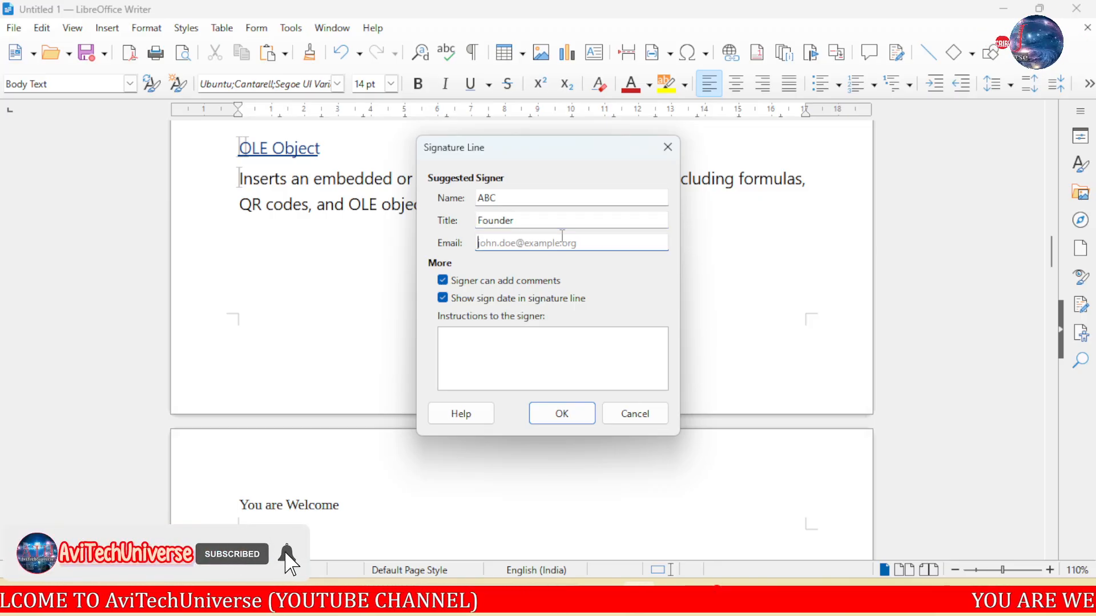
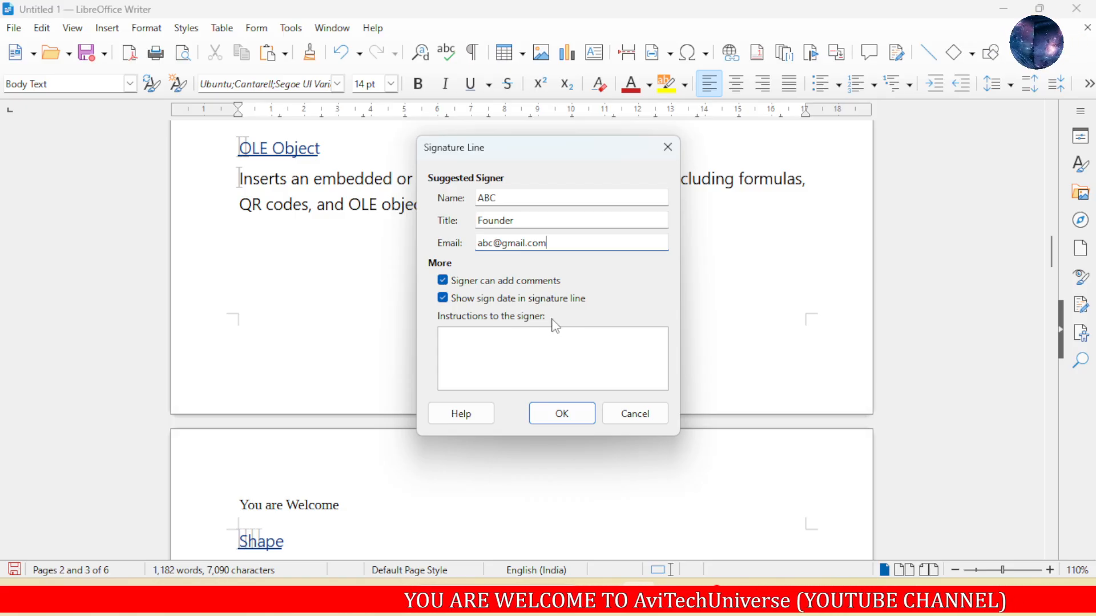
# - Fill in the signer's e-mail, leave the instructions empty and insert the signature line
pyautogui.click(548, 345)
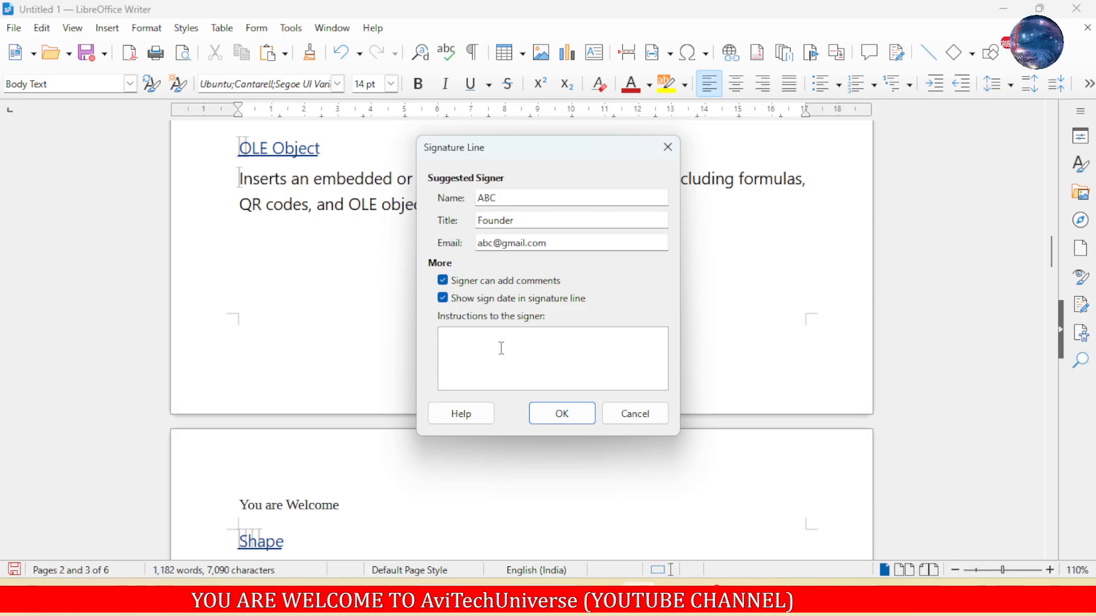
pyautogui.click(552, 411)
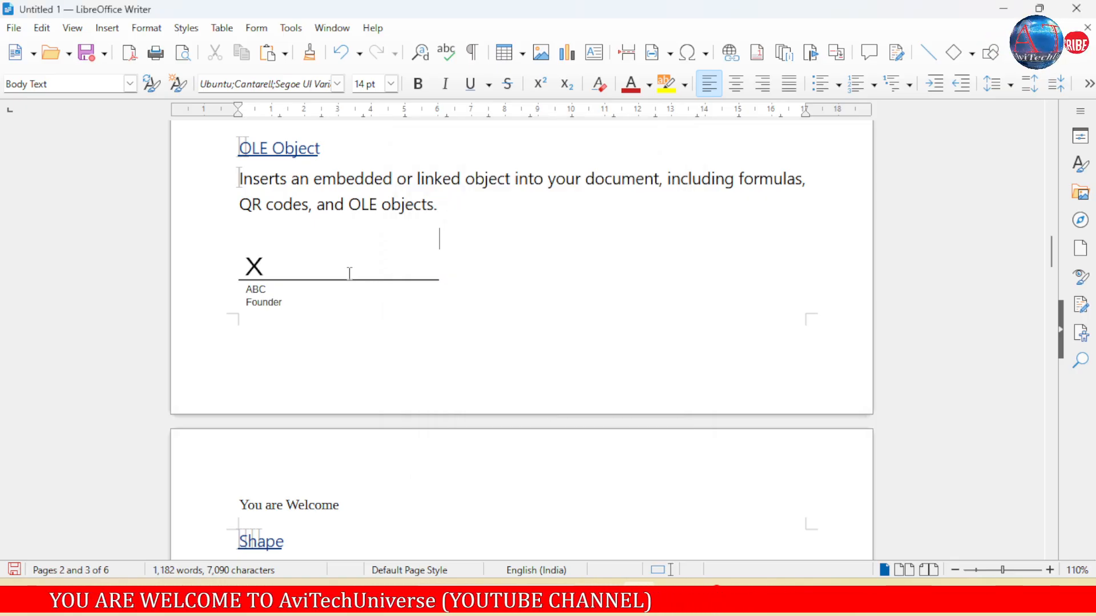
# - Open the signing dialog for the signature line below the OLE Object paragraph
pyautogui.click(255, 266)
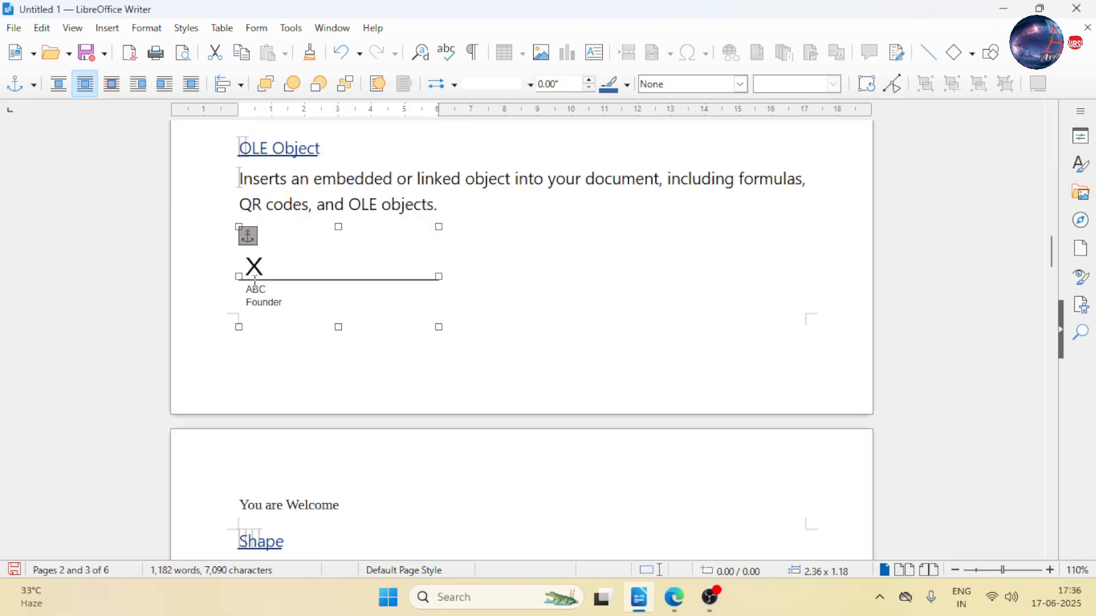
pyautogui.rightClick(260, 280)
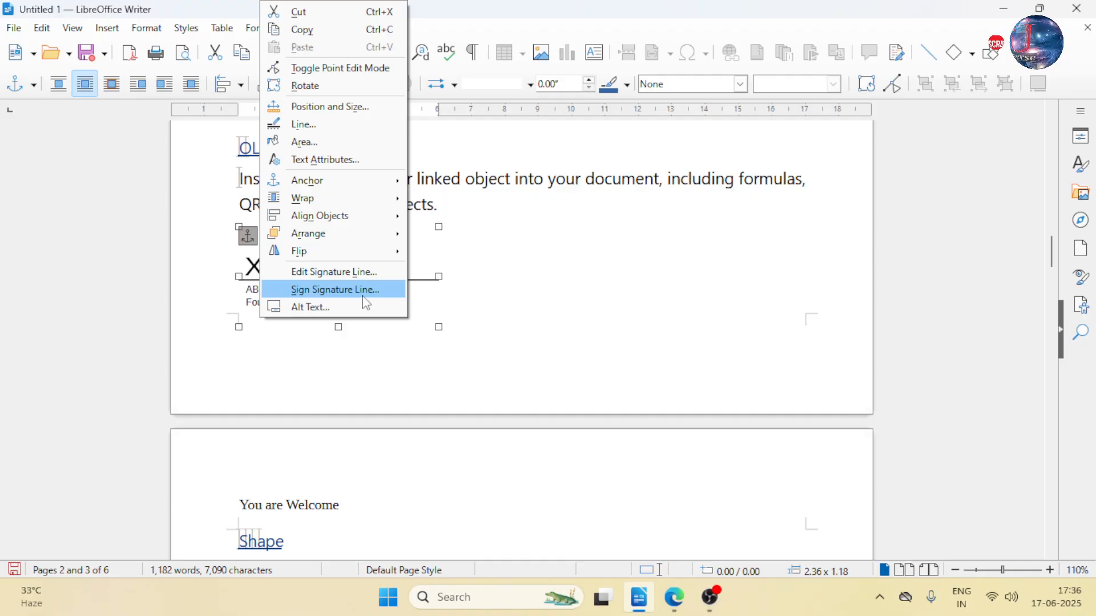
pyautogui.click(374, 302)
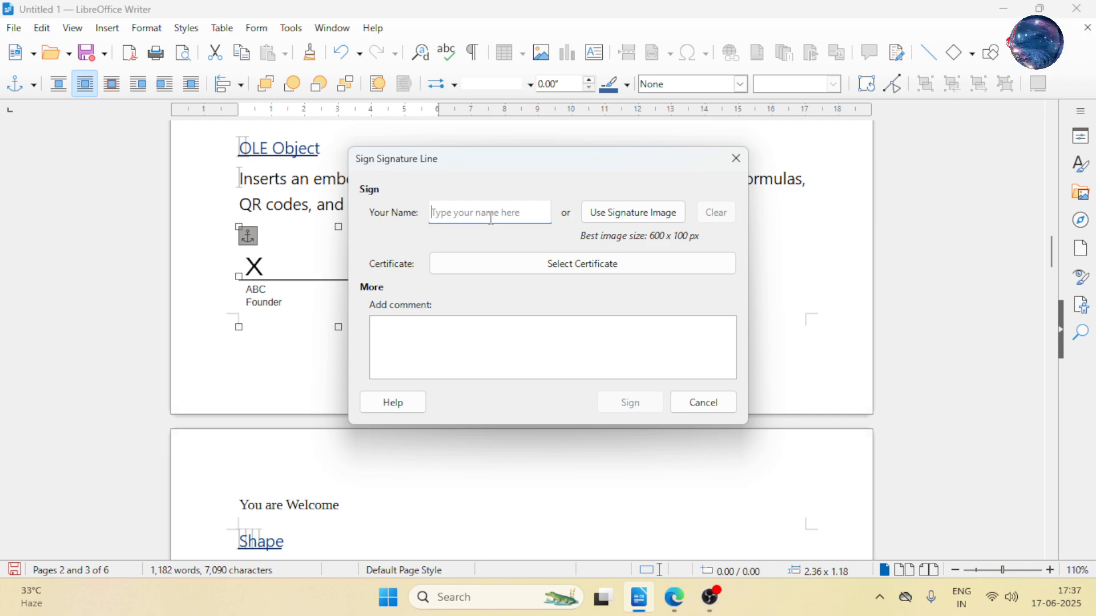
pyautogui.write('MOHAN')
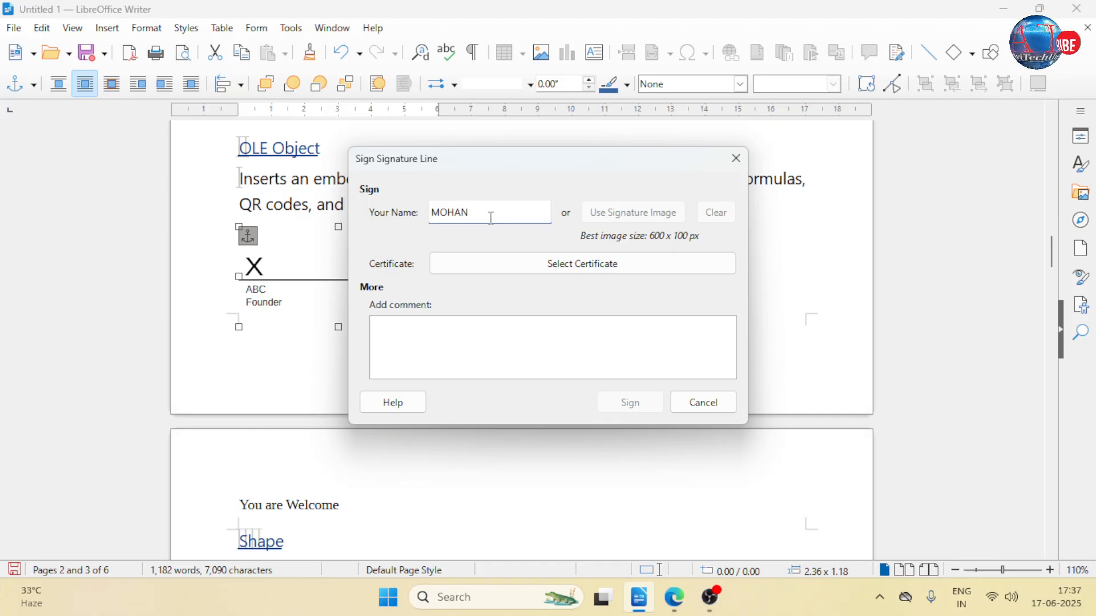
pyautogui.press('BackSpace')
pyautogui.press('BackSpace')
pyautogui.press('BackSpace')
pyautogui.press('BackSpace')
pyautogui.press('BackSpace')
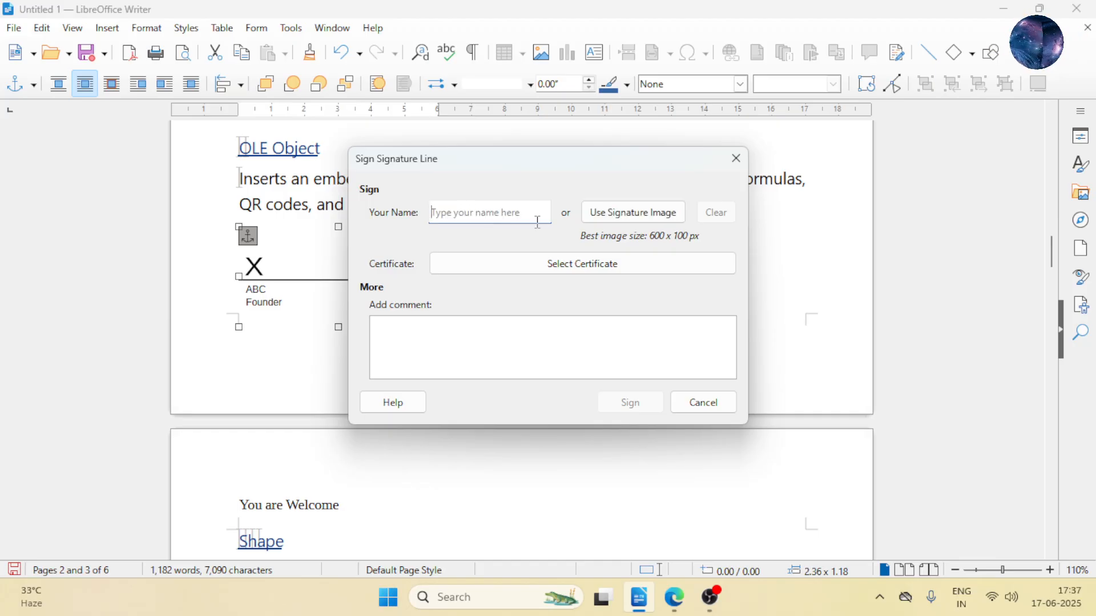
# - Use the image "sign 1" as the signature and save the document as Insert Menu.odt, replacing the existing file
pyautogui.click(609, 218)
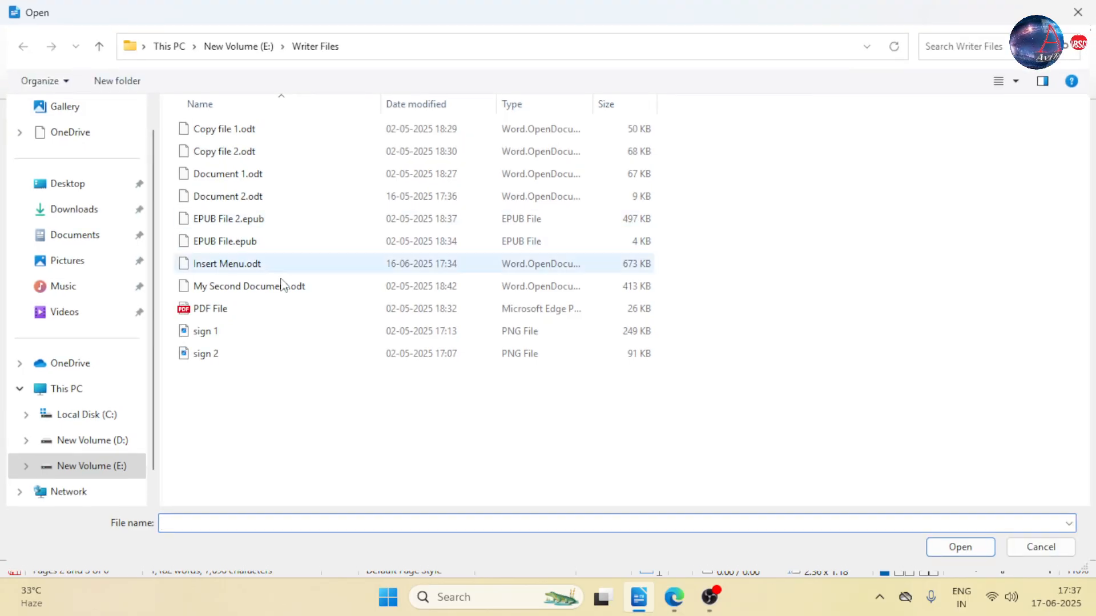
pyautogui.doubleClick(258, 335)
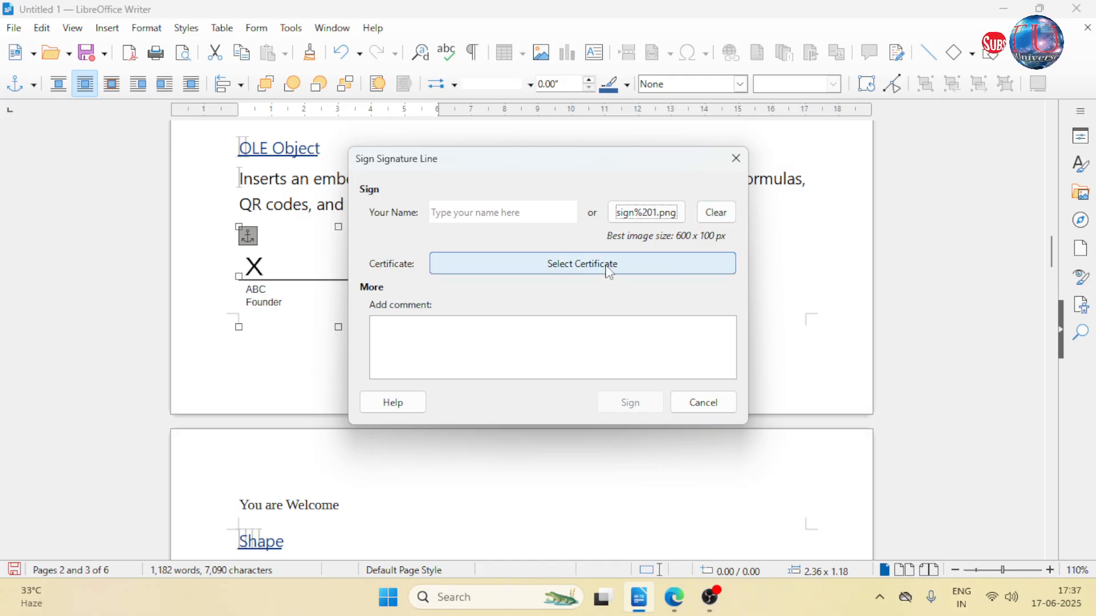
pyautogui.click(611, 273)
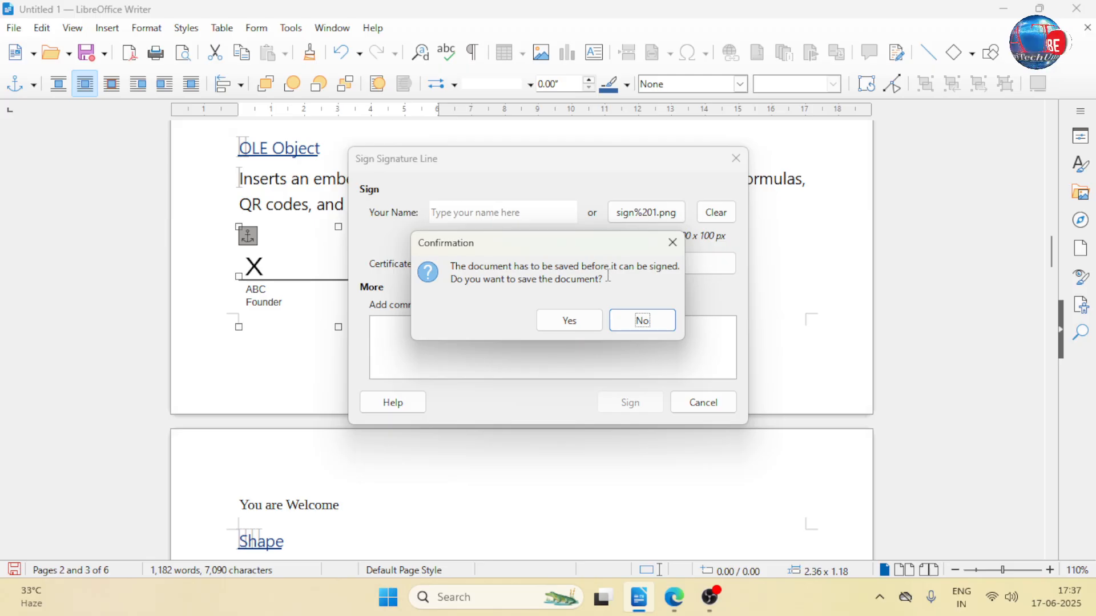
pyautogui.click(580, 320)
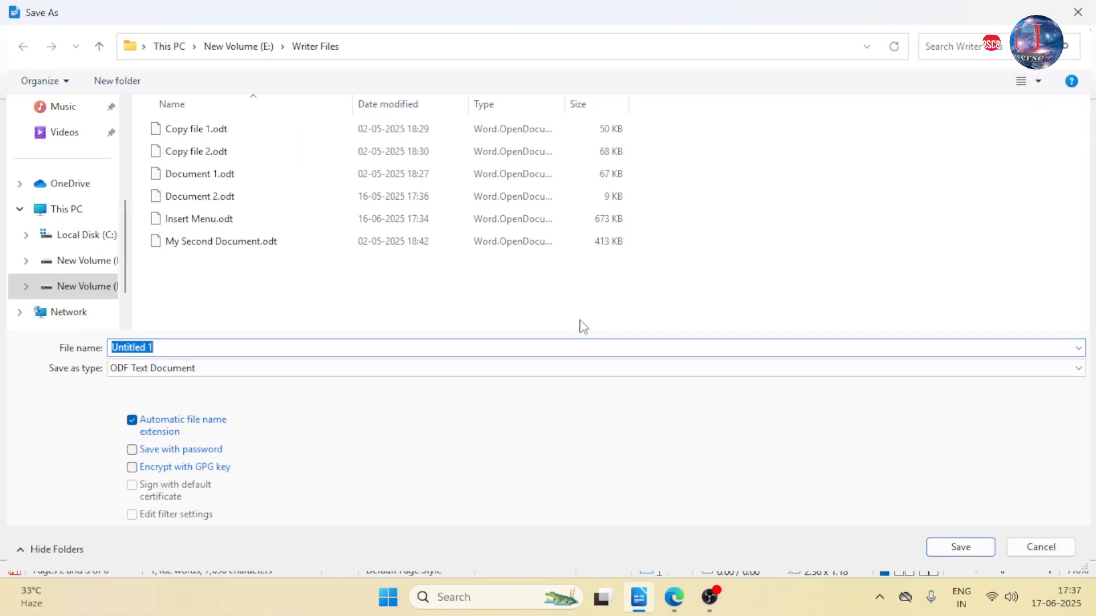
pyautogui.write('INSWER')
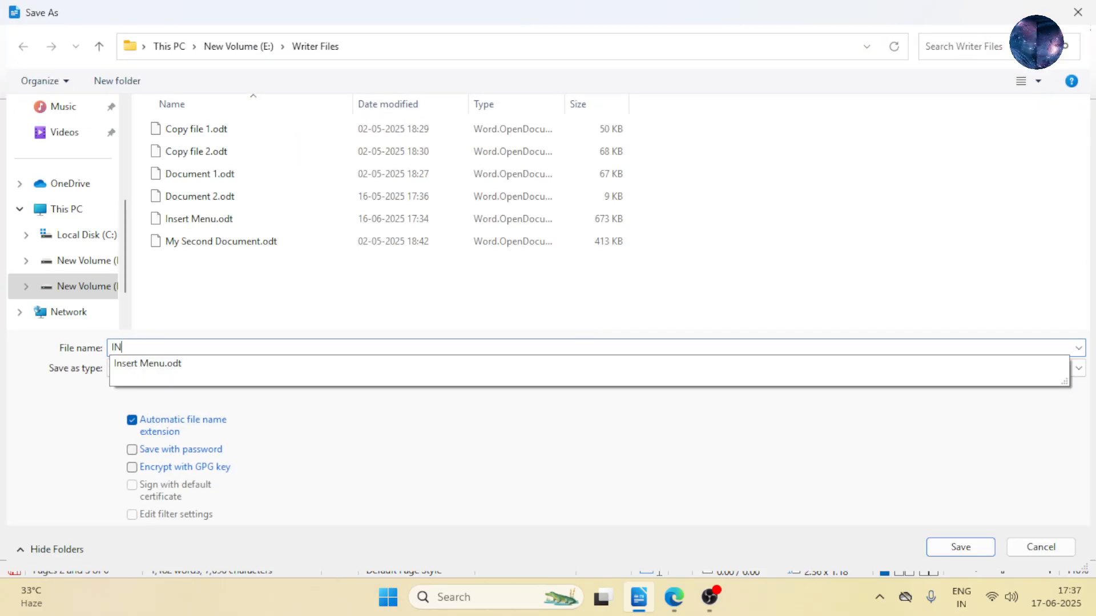
pyautogui.press('BackSpace')
pyautogui.press('BackSpace')
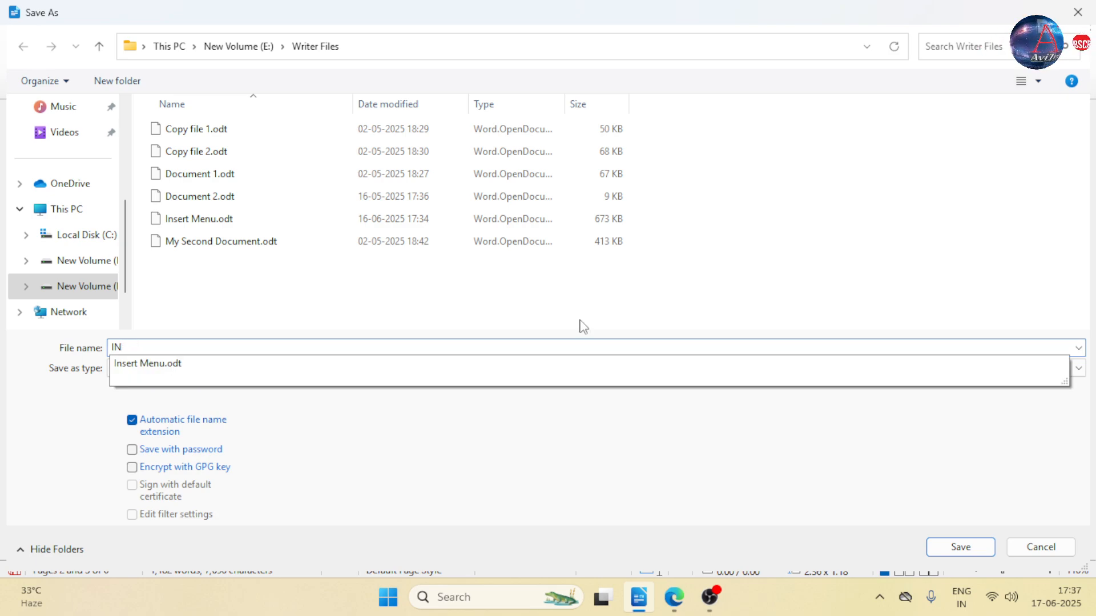
pyautogui.click(245, 368)
pyautogui.click(964, 546)
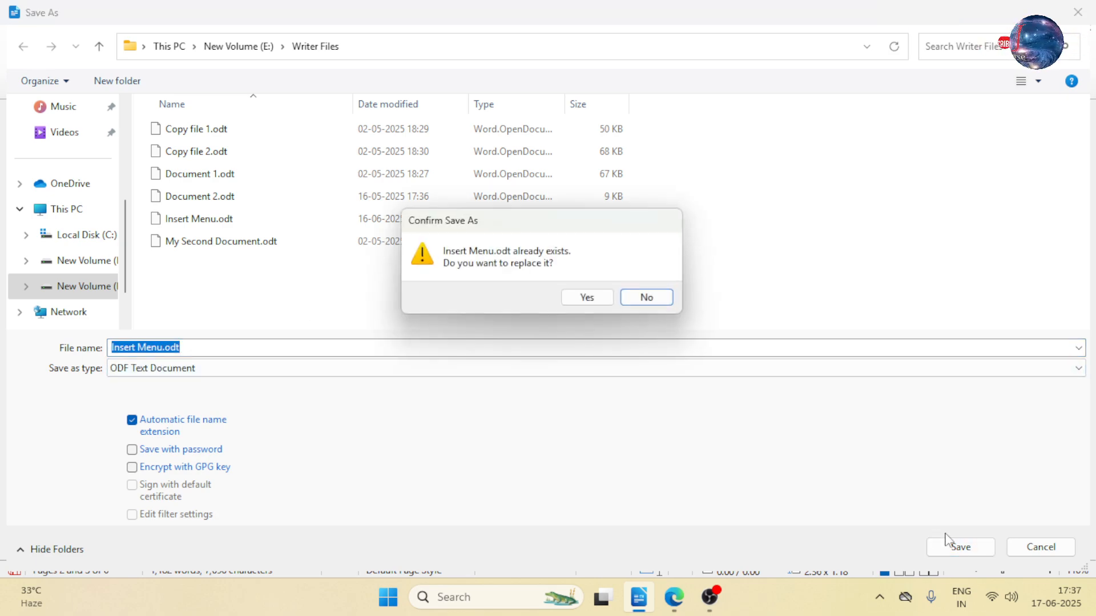
pyautogui.click(586, 297)
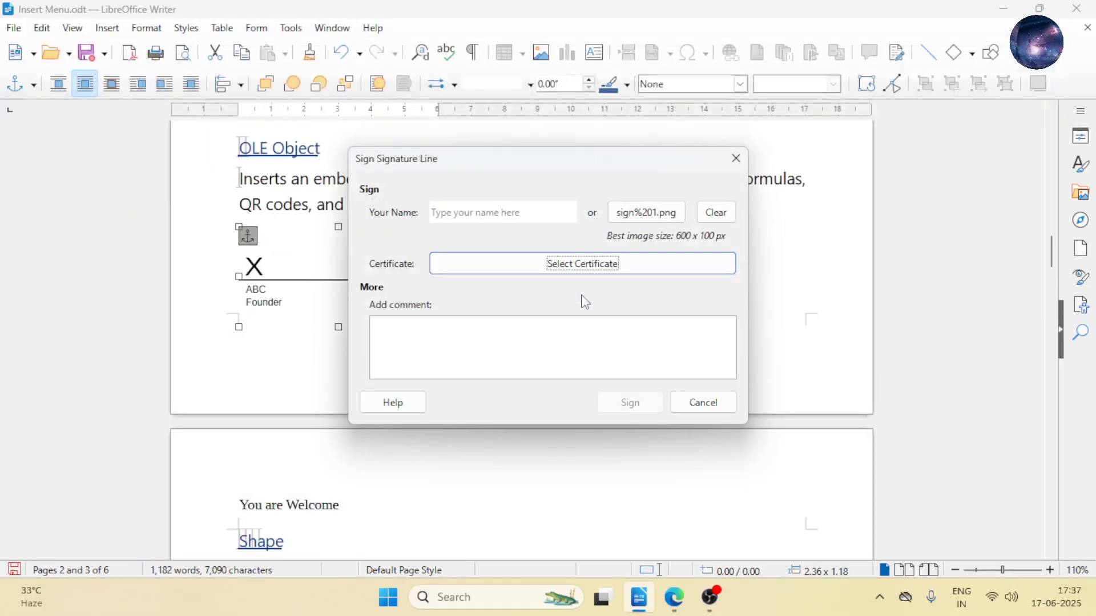
# - Choose the listed X.509 digital signature certificate and sign the signature line with it
pyautogui.click(545, 285)
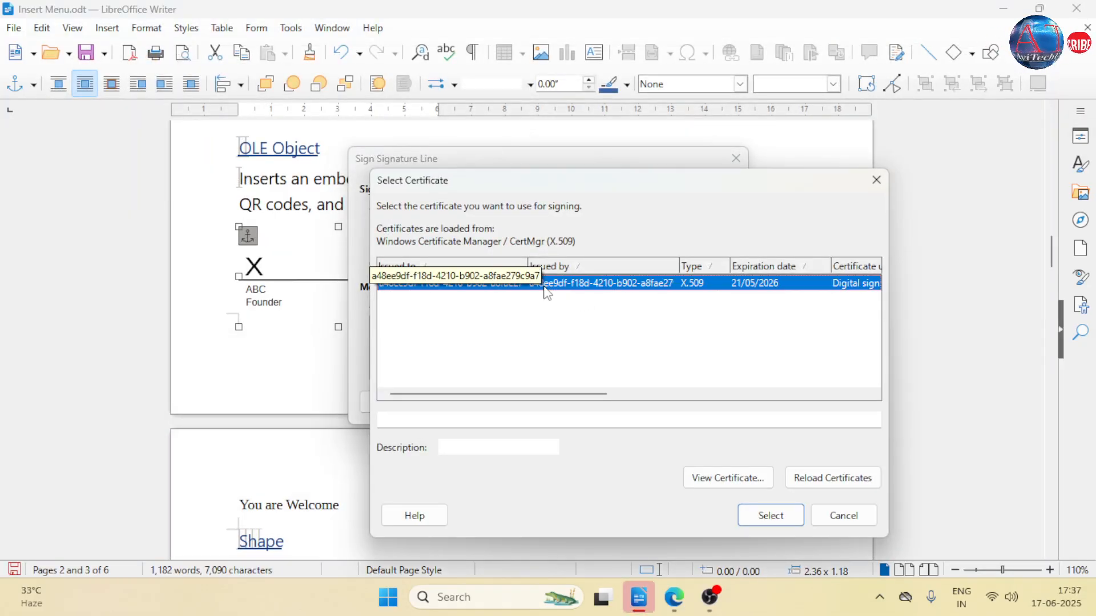
pyautogui.click(772, 516)
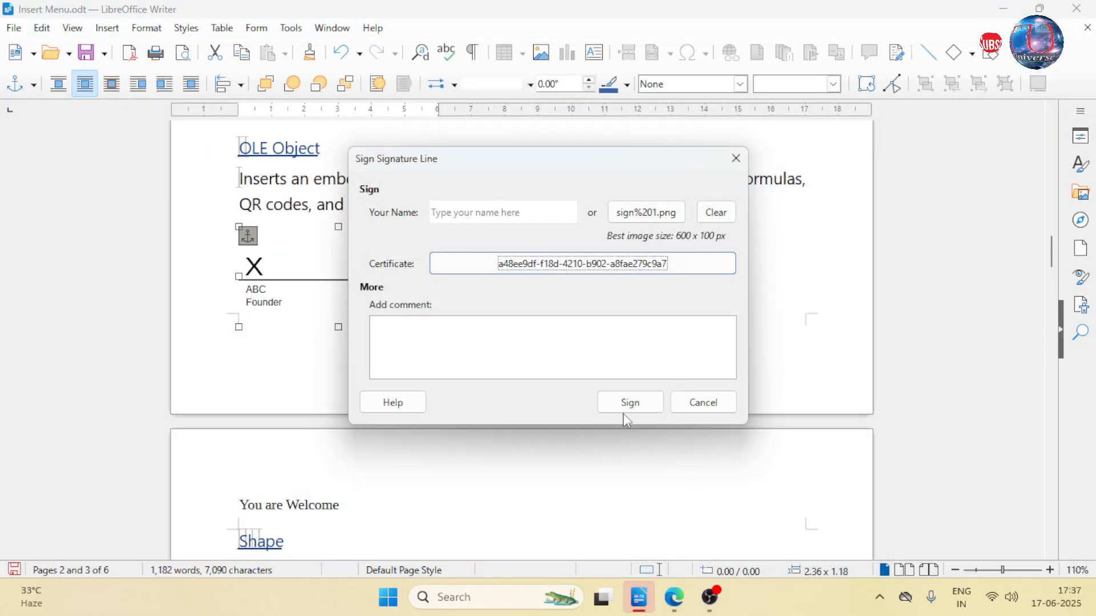
pyautogui.click(630, 404)
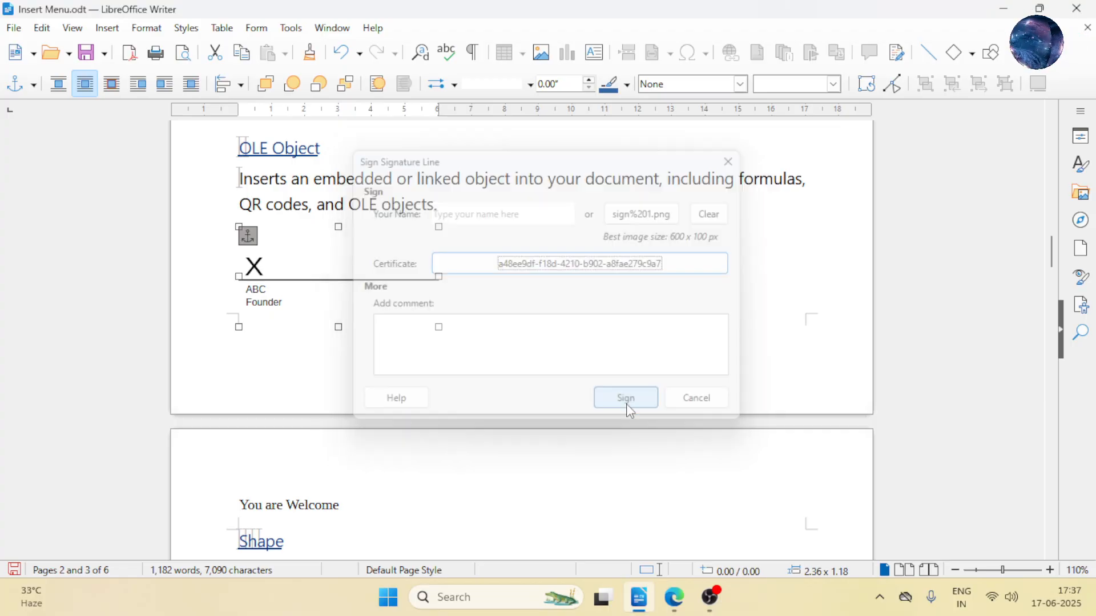
# - Shift the signed signature line horizontally to a position of about 0.37 from the margin, below the OLE Object paragraph
pyautogui.scroll(-20, 333, 286)
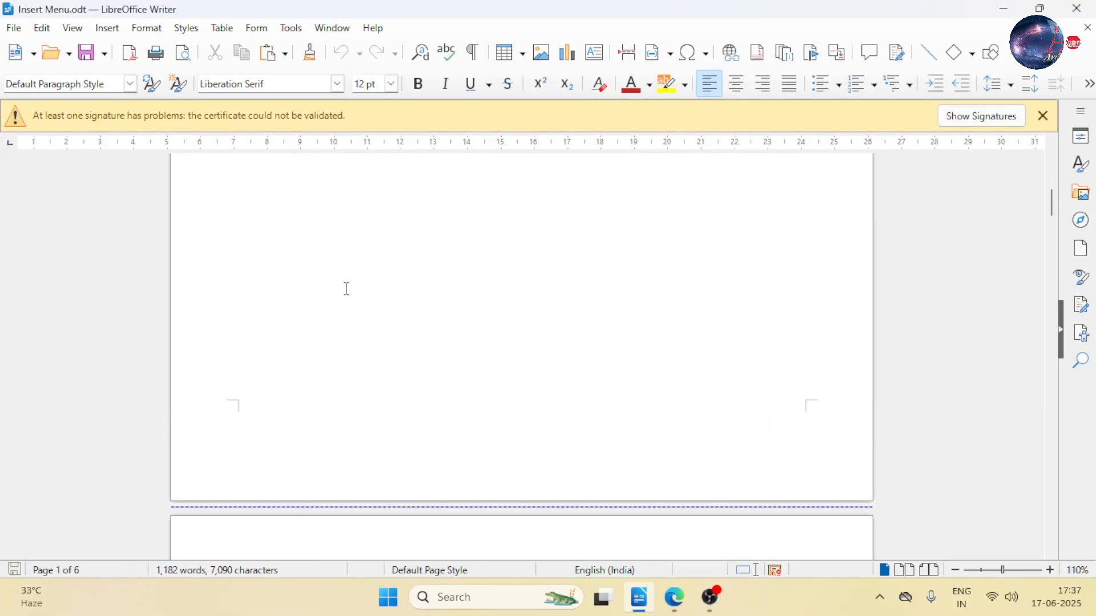
pyautogui.scroll(5, 348, 289)
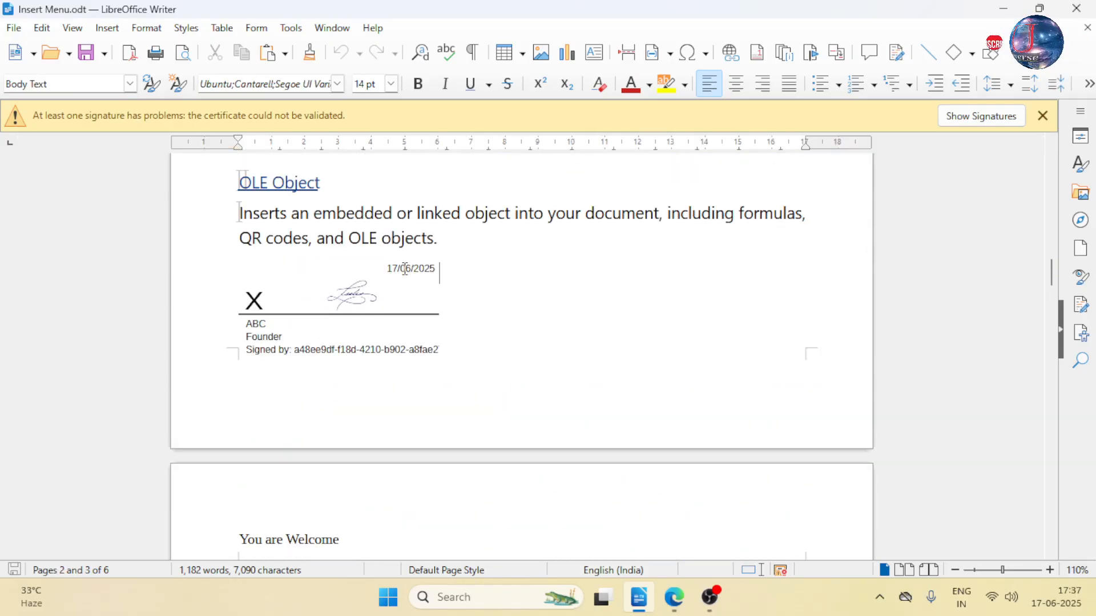
pyautogui.click(389, 267)
pyautogui.moveTo(389, 266); pyautogui.dragTo(406, 267)
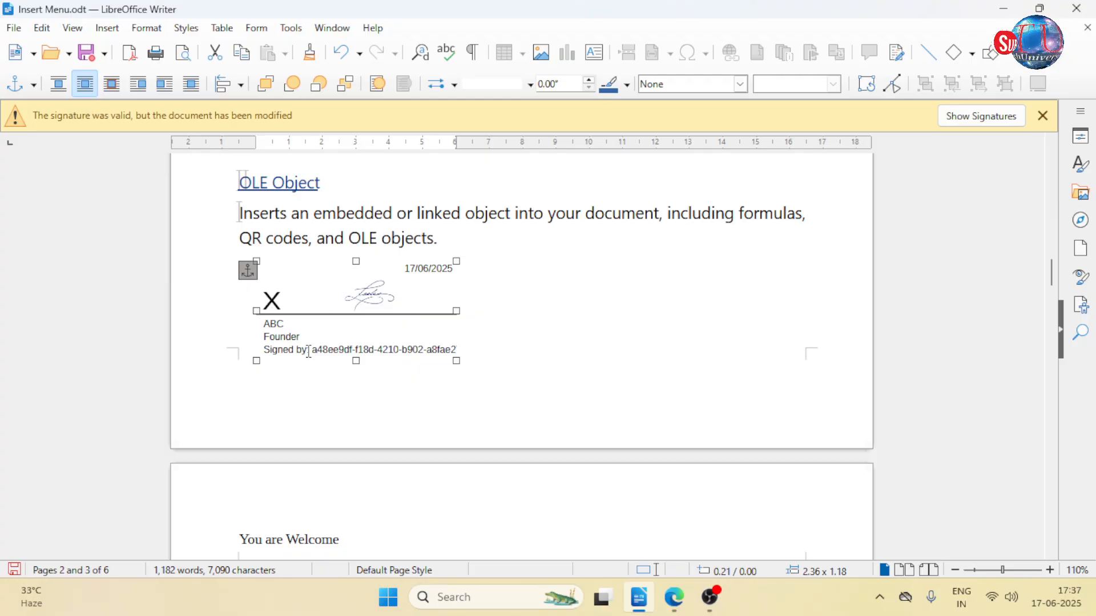
pyautogui.moveTo(313, 350); pyautogui.dragTo(326, 350)
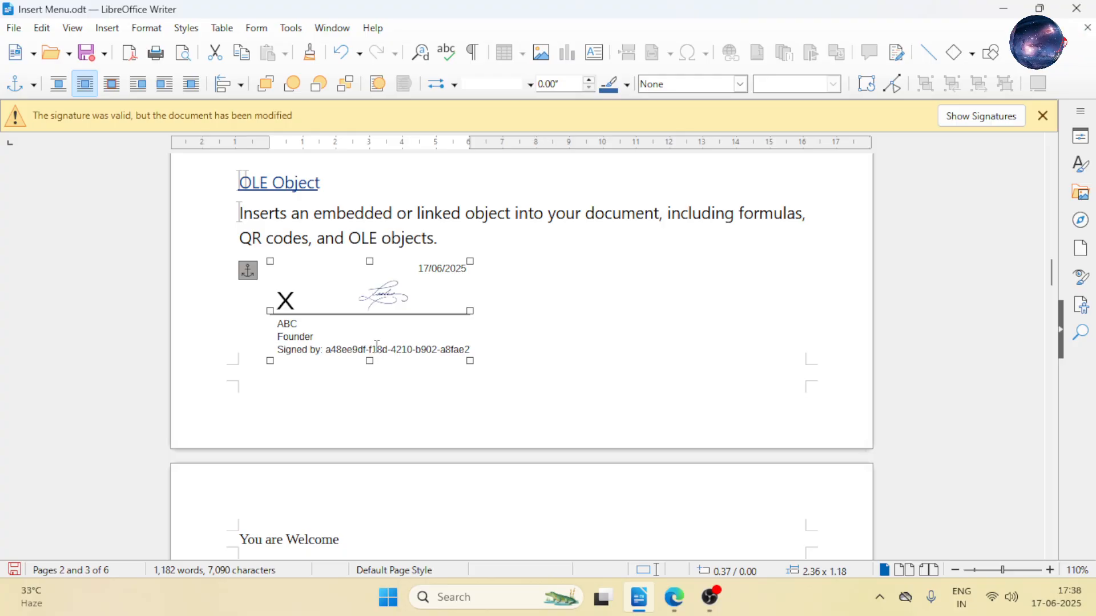
pyautogui.rightClick(371, 351)
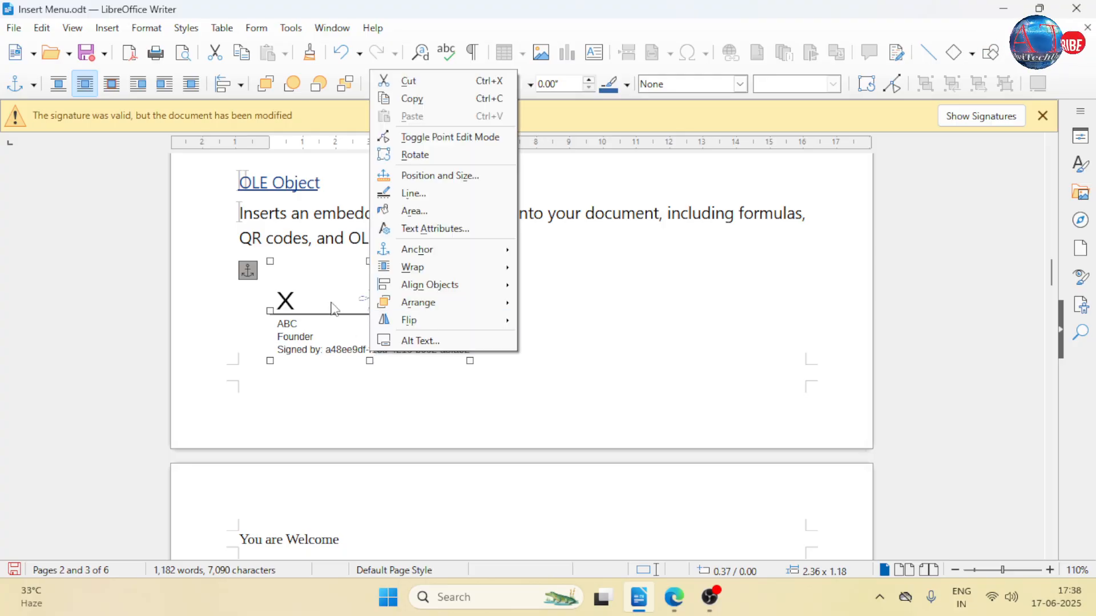
pyautogui.click(287, 301)
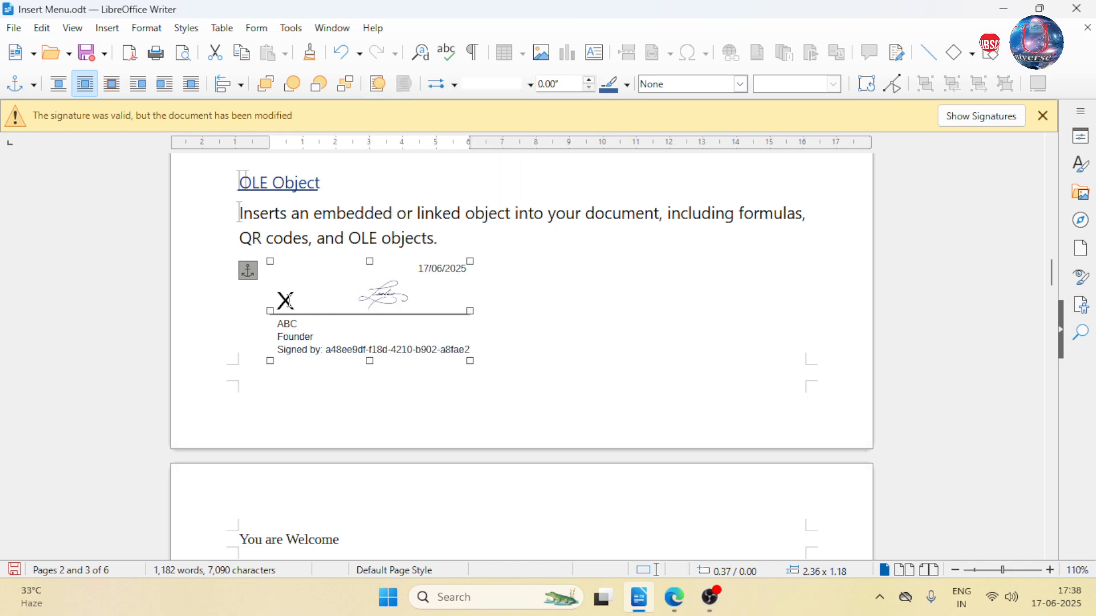
pyautogui.rightClick(286, 301)
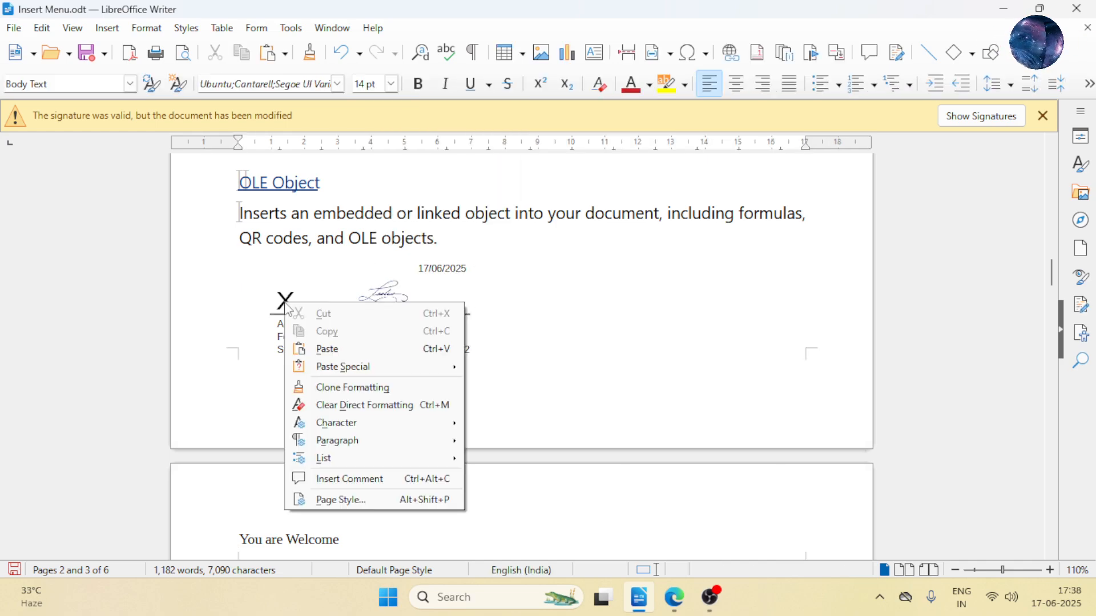
pyautogui.click(523, 321)
pyautogui.click(379, 361)
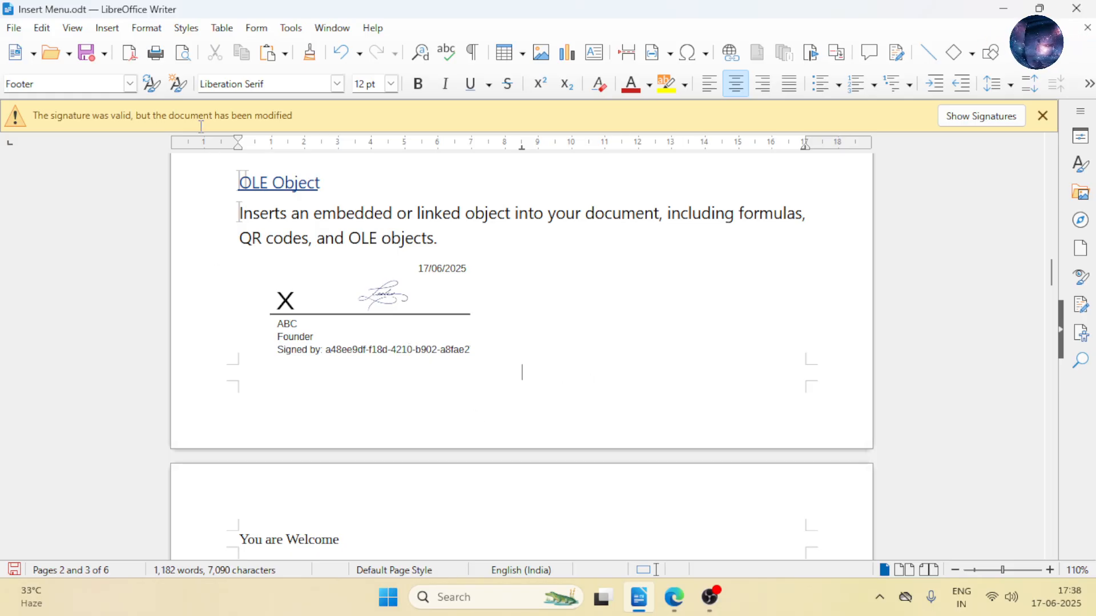
pyautogui.click(106, 28)
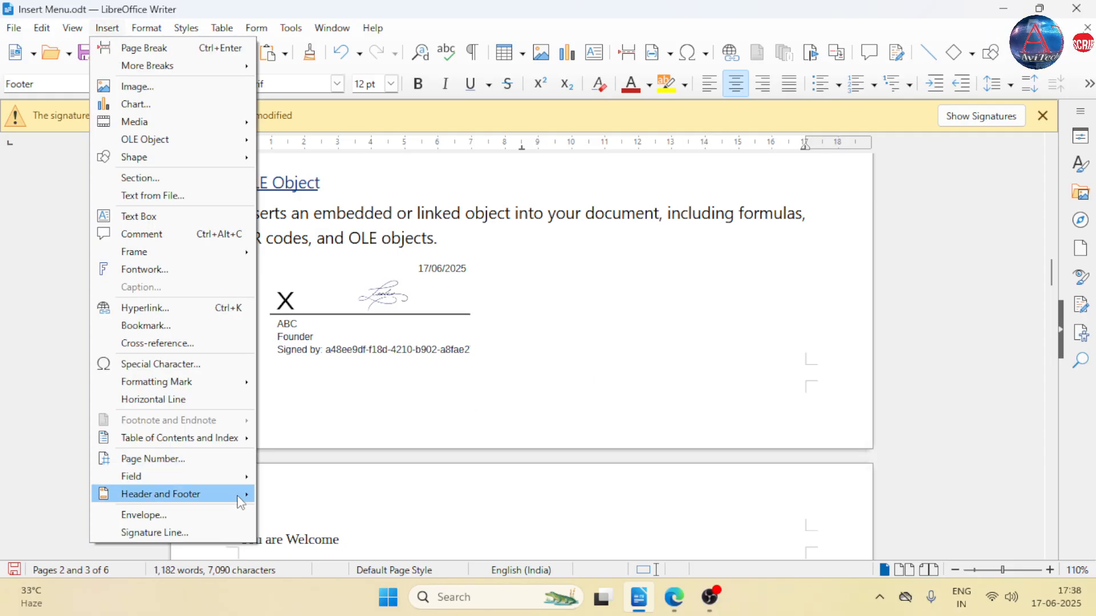
pyautogui.click(499, 340)
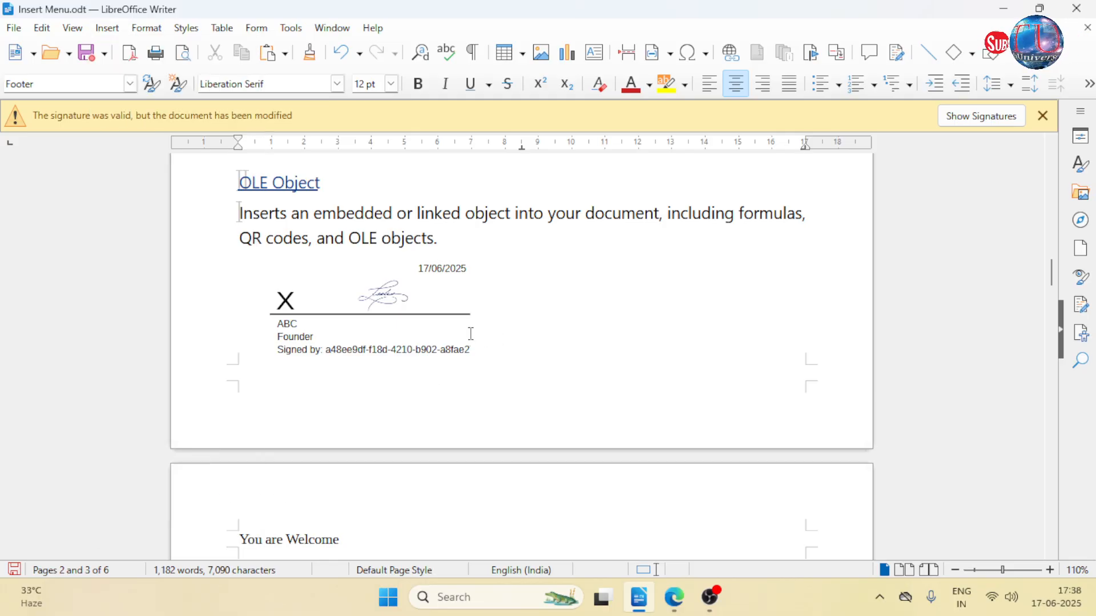